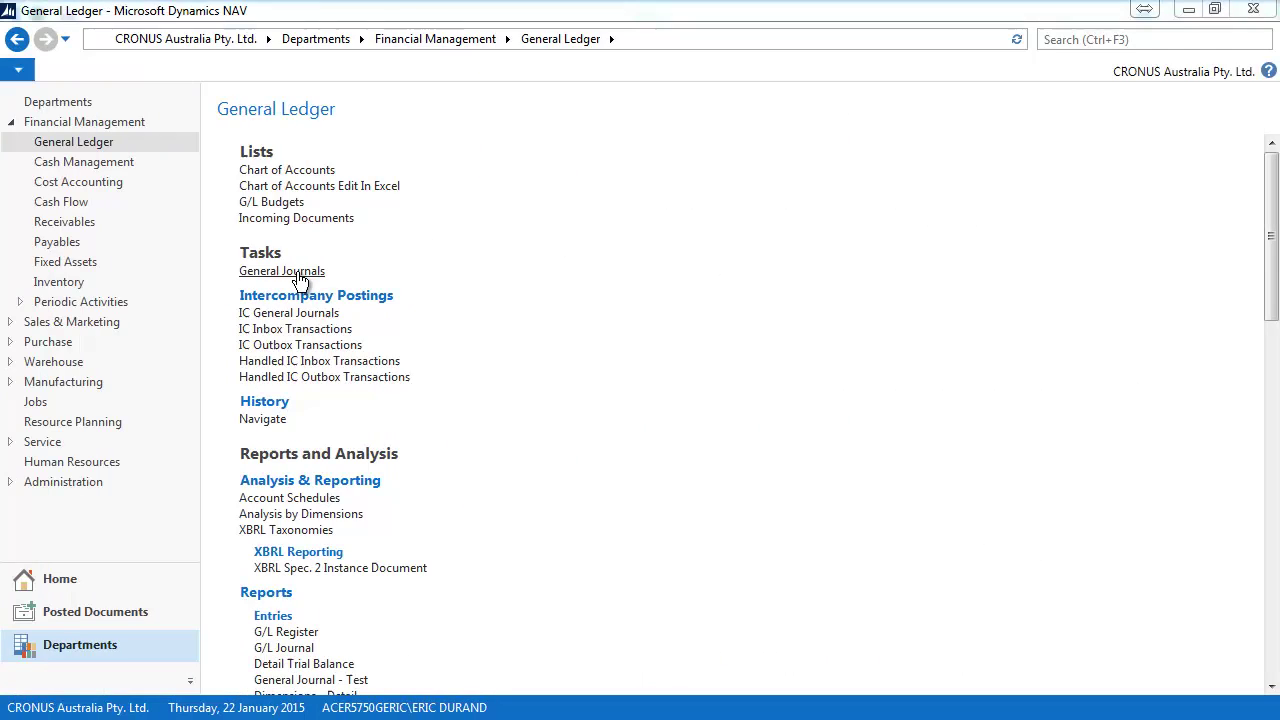
Open General Journals from the General Ledger tasks to show the DEFAULT batch.
{"action": "left_click", "coordinate": [300, 272]}
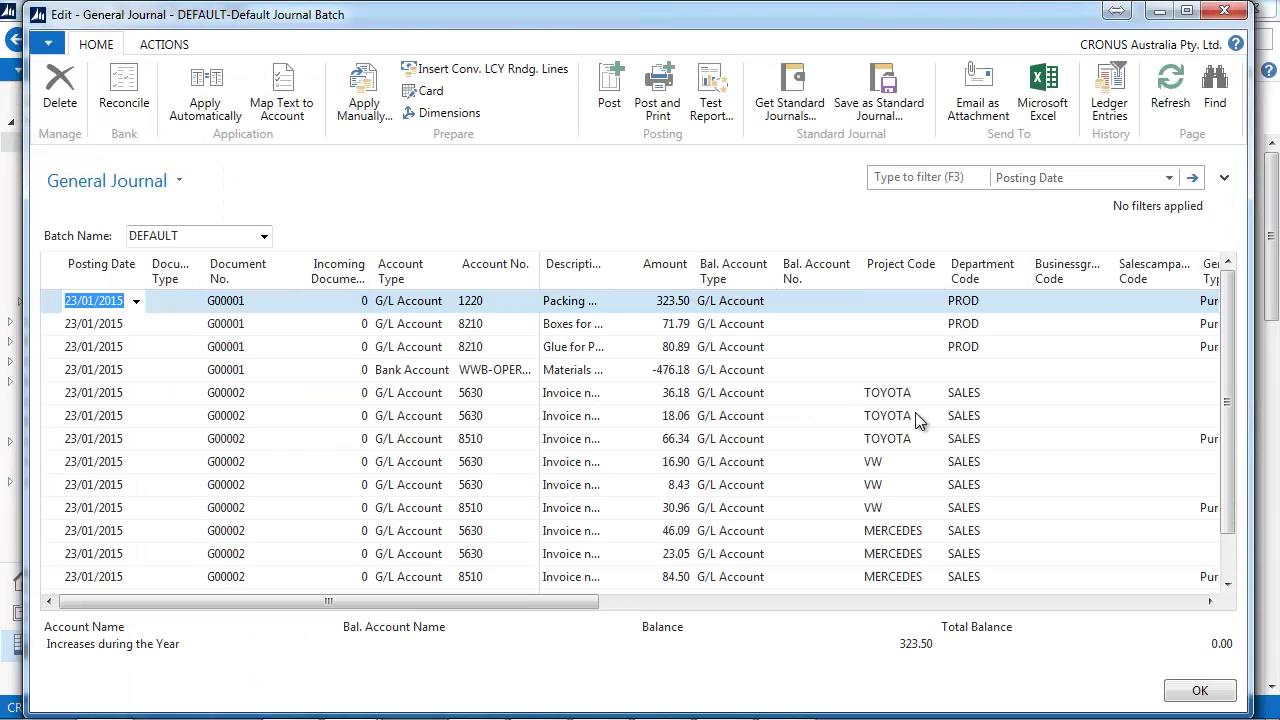
Export the General Journal lines to Microsoft Excel through Print & Send.
{"action": "left_click", "coordinate": [44, 49]}
{"action": "mouse_move", "coordinate": [97, 134]}
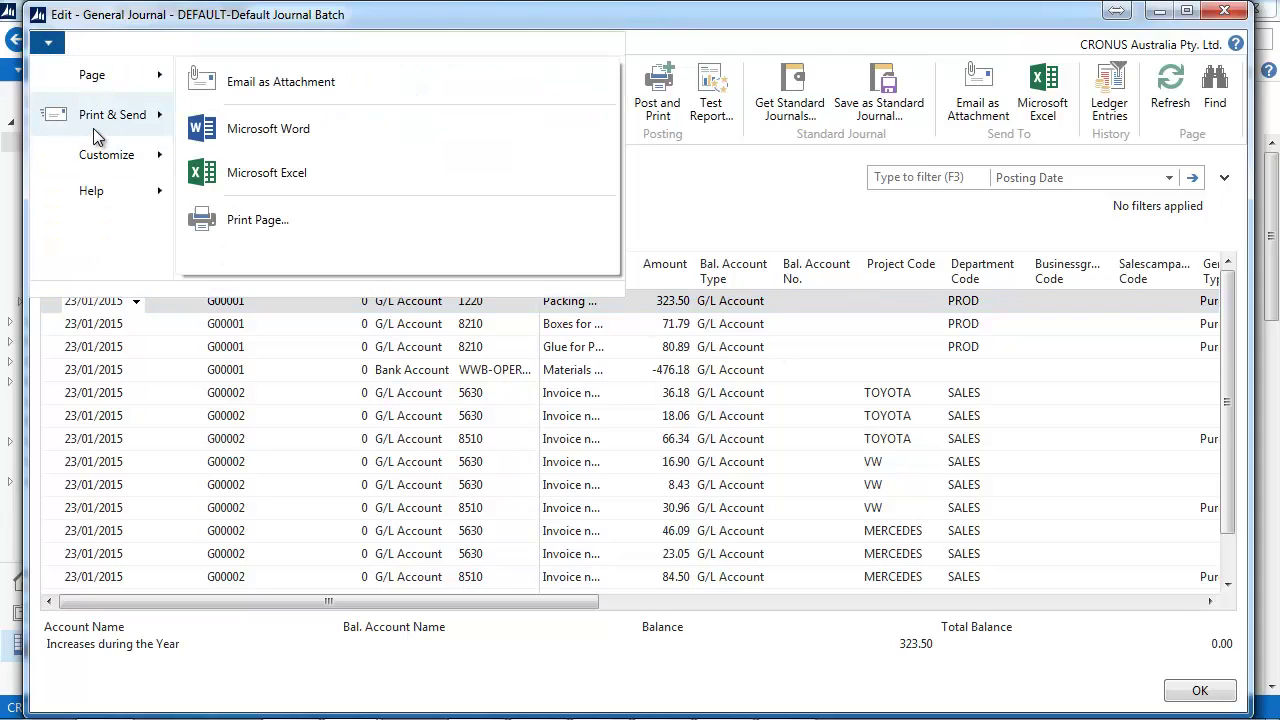
{"action": "left_click", "coordinate": [245, 175]}
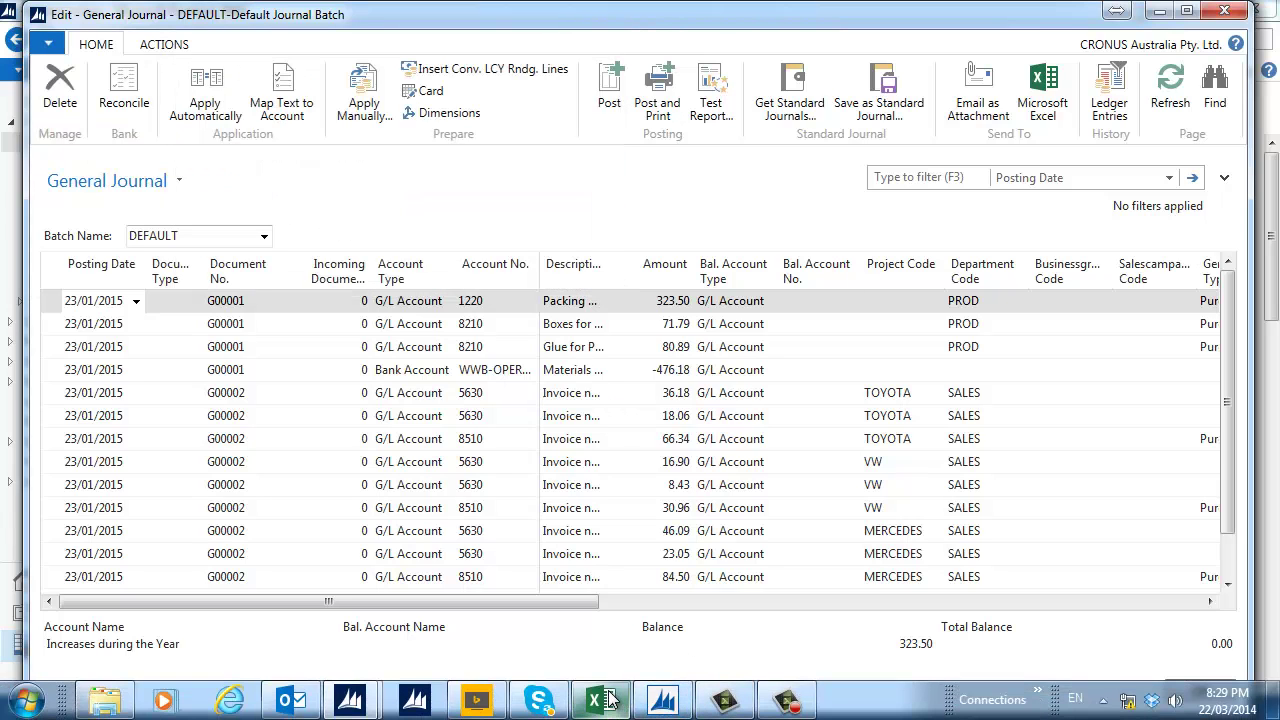
{"action": "left_click", "coordinate": [609, 684]}
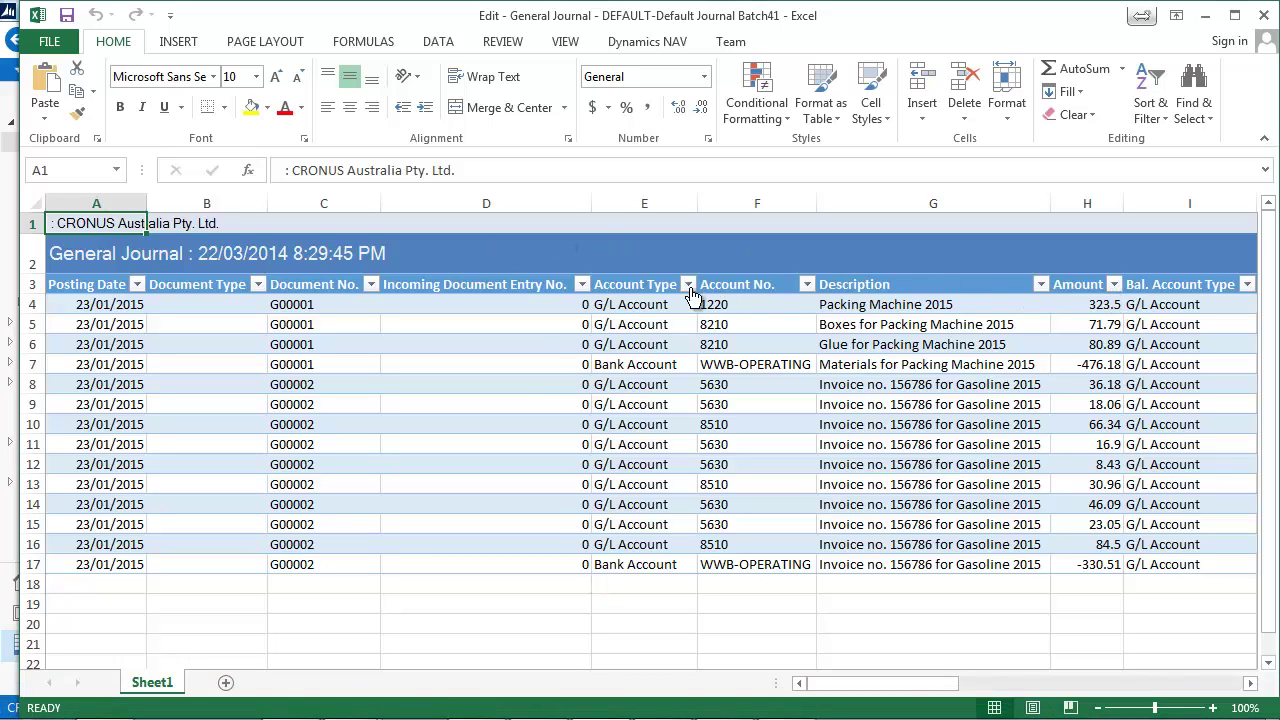
{"action": "left_click", "coordinate": [808, 286]}
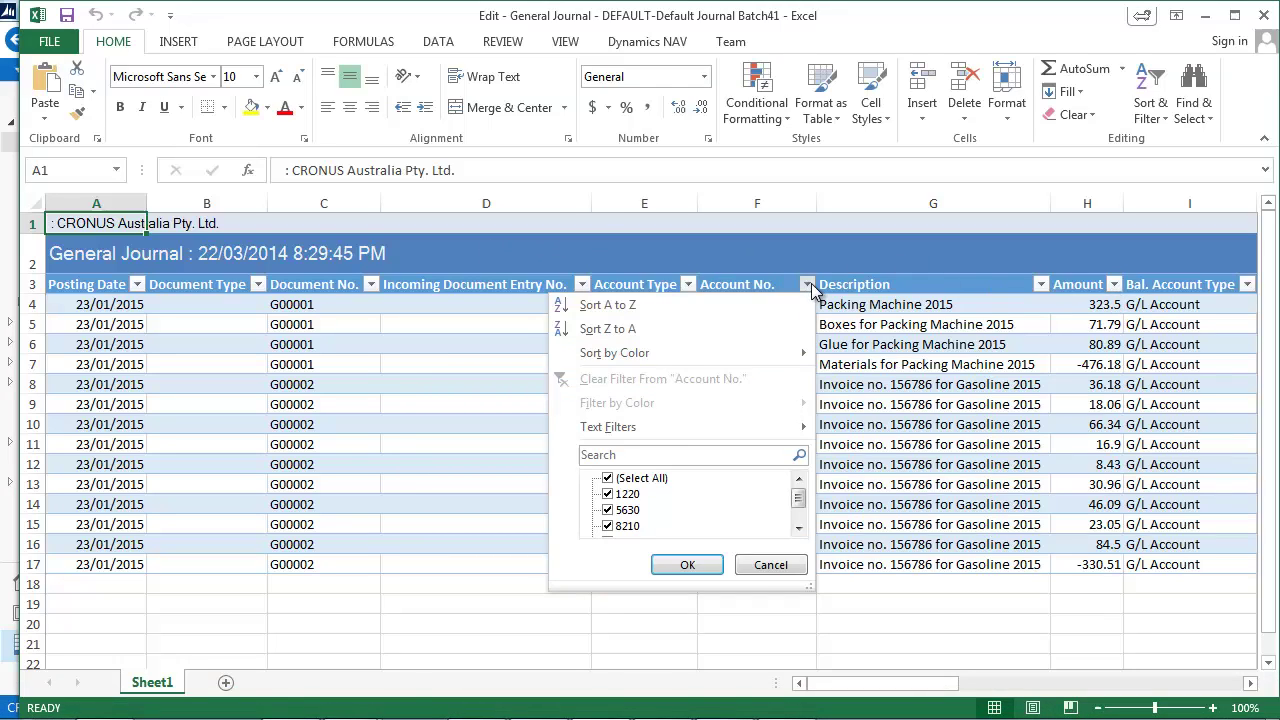
{"action": "left_click", "coordinate": [809, 285]}
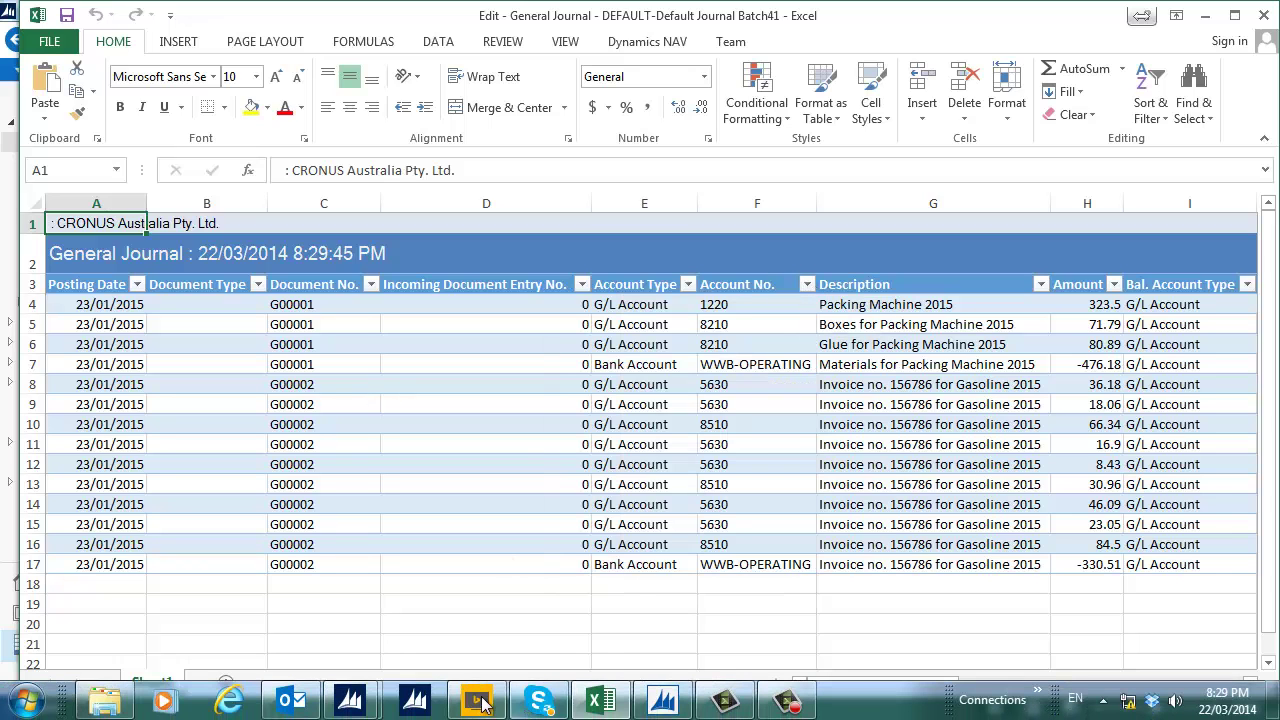
{"action": "mouse_move", "coordinate": [350, 700]}
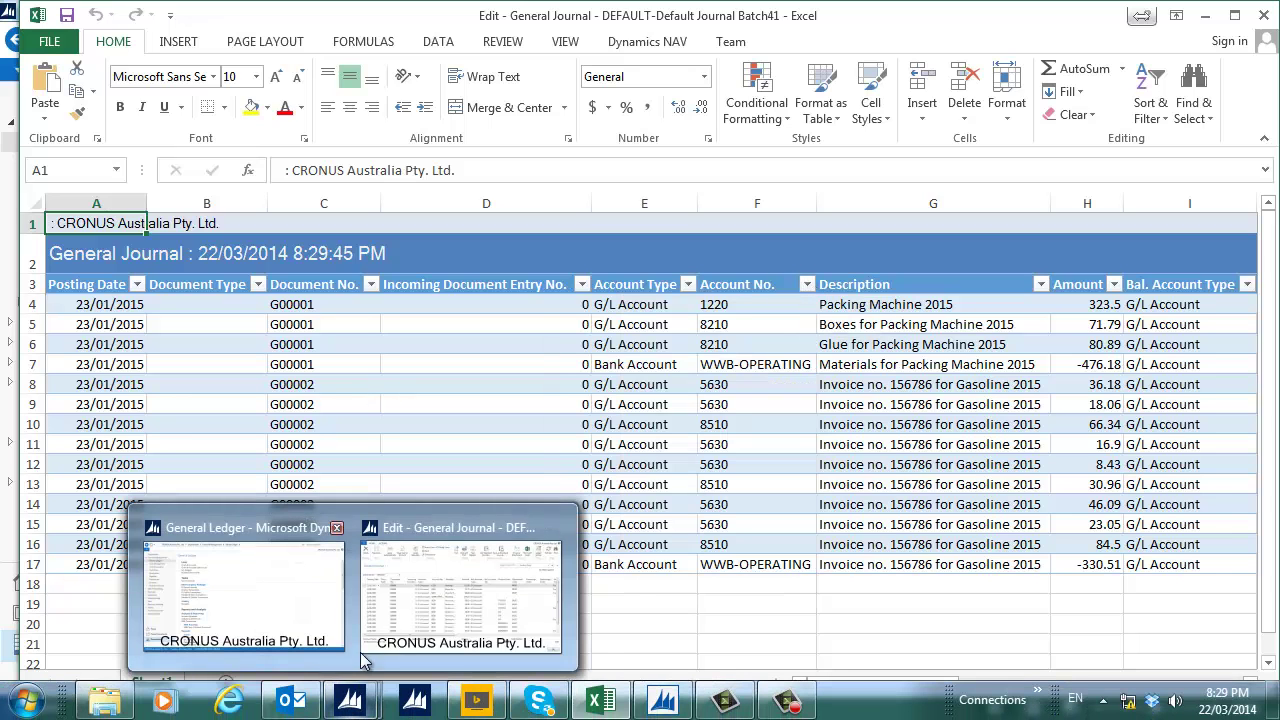
Filter the General Journal to Project Code TOYOTA.
{"action": "left_click", "coordinate": [406, 598]}
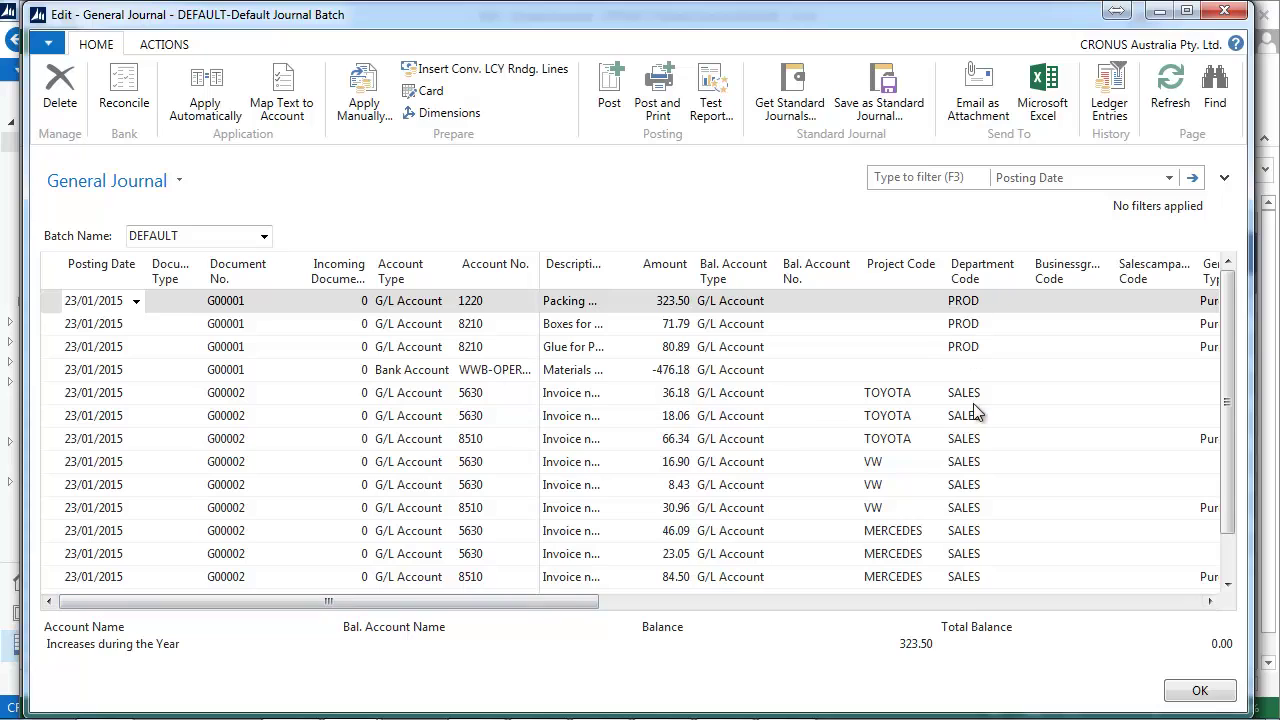
{"action": "right_click", "coordinate": [895, 402]}
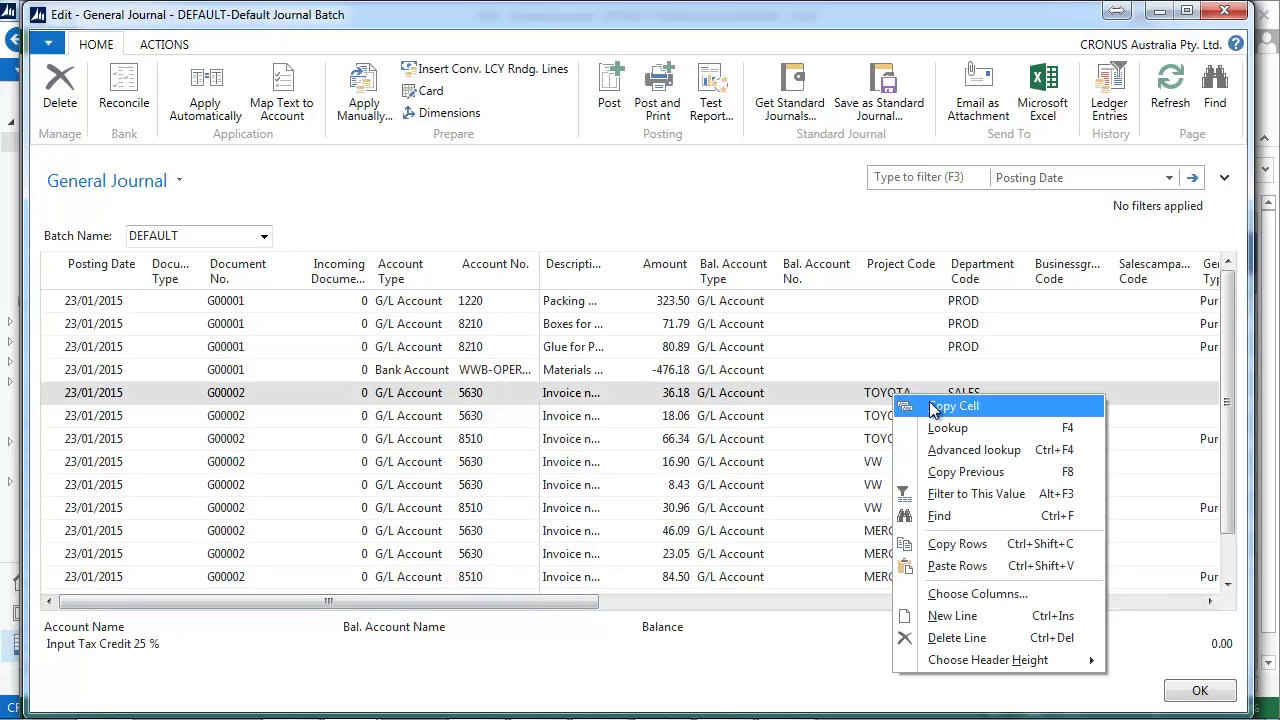
{"action": "left_click", "coordinate": [955, 494]}
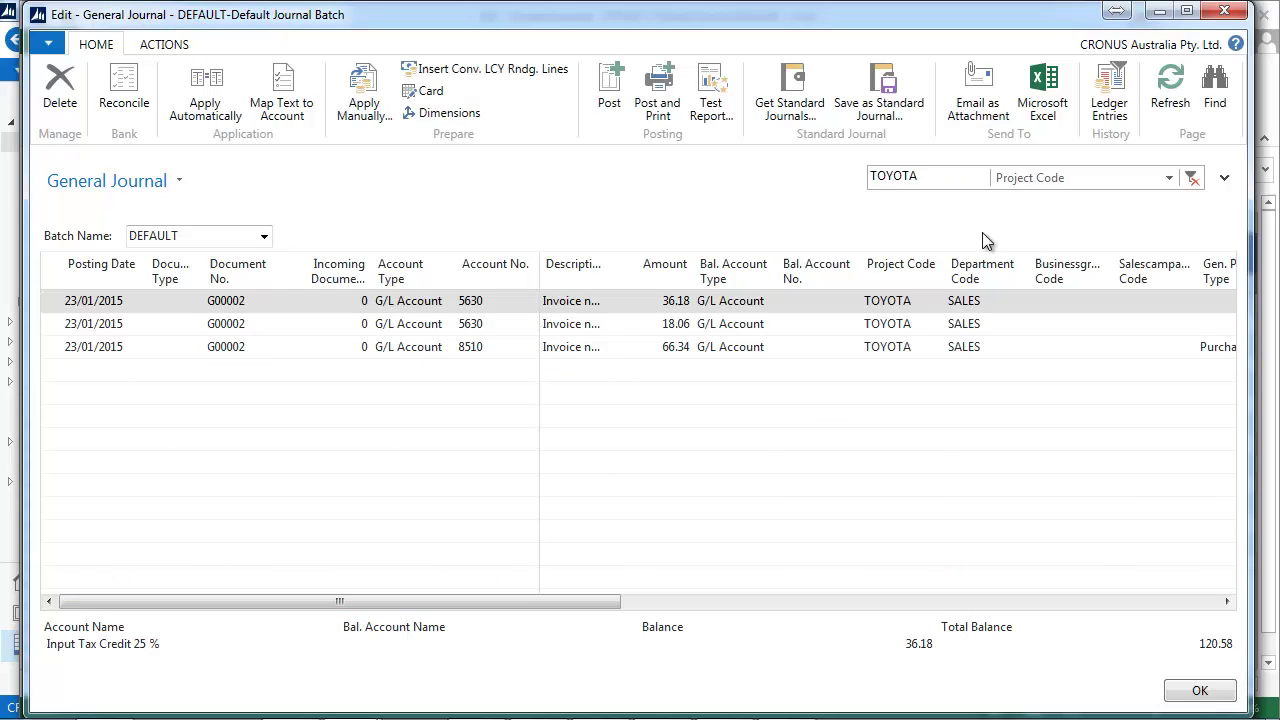
Export the three filtered TOYOTA lines to a new Excel workbook.
{"action": "left_click", "coordinate": [49, 43]}
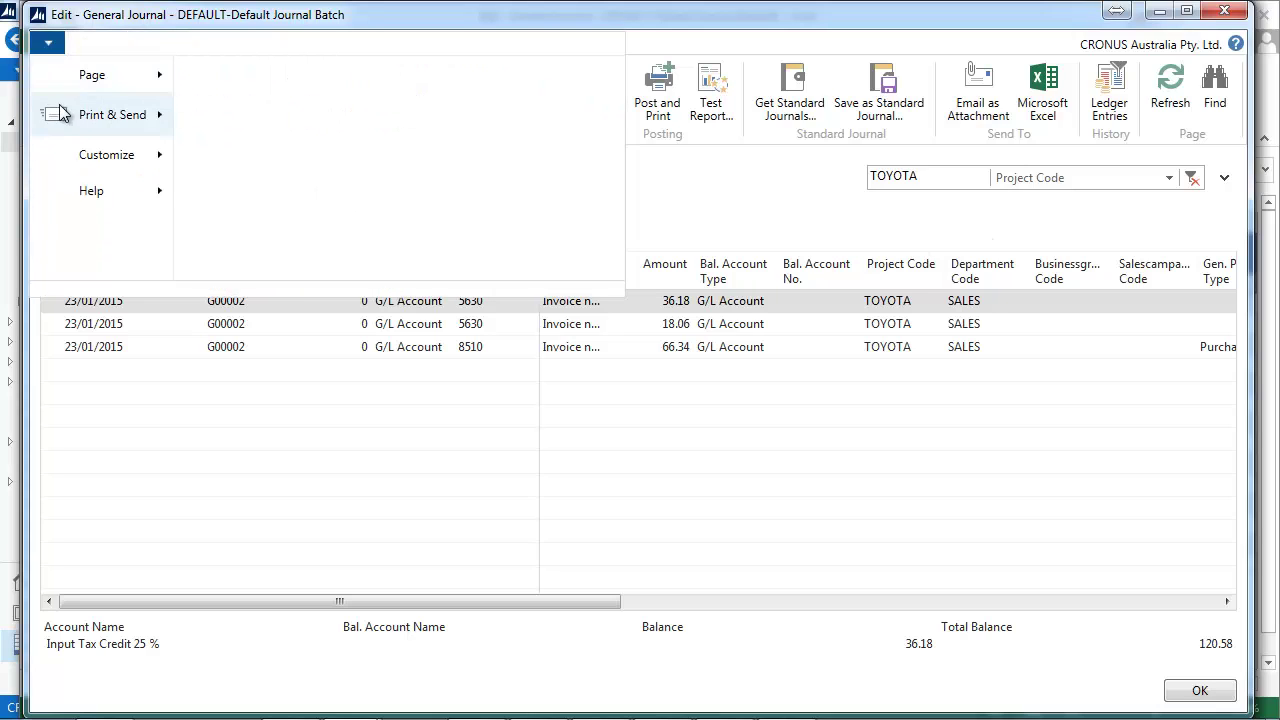
{"action": "mouse_move", "coordinate": [83, 119]}
{"action": "left_click", "coordinate": [294, 176]}
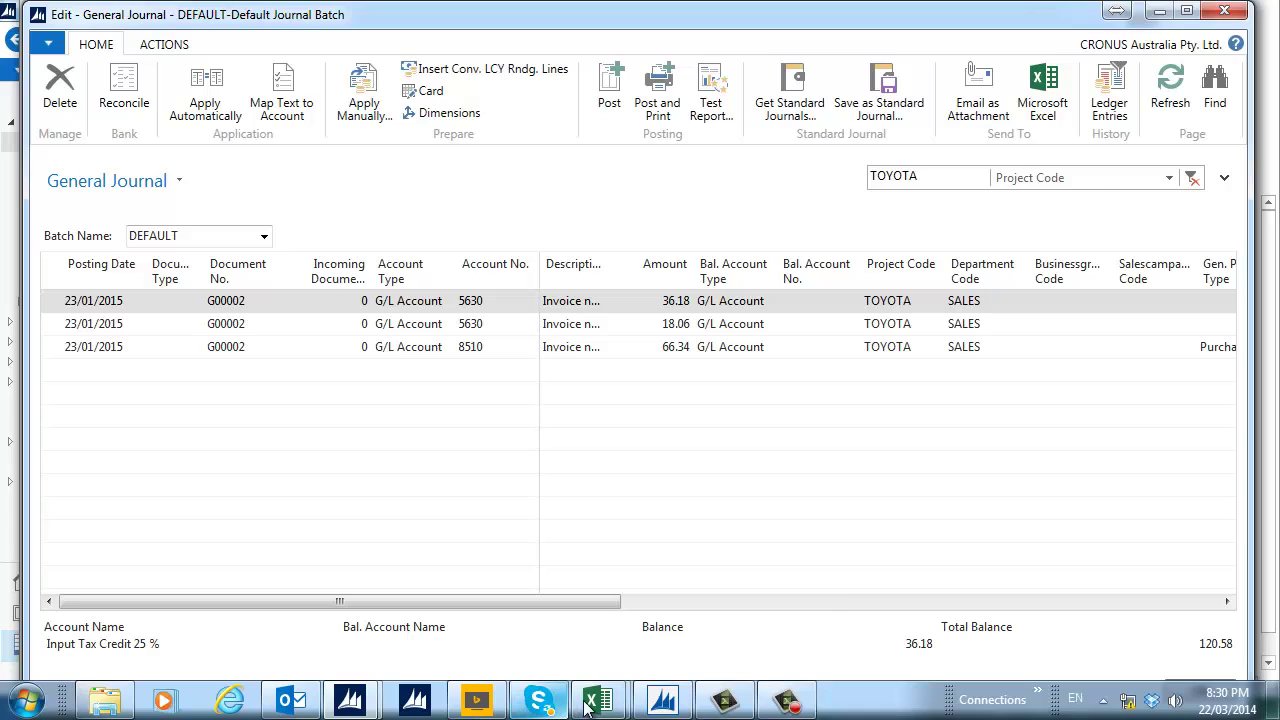
{"action": "mouse_move", "coordinate": [594, 703]}
{"action": "left_click", "coordinate": [708, 595]}
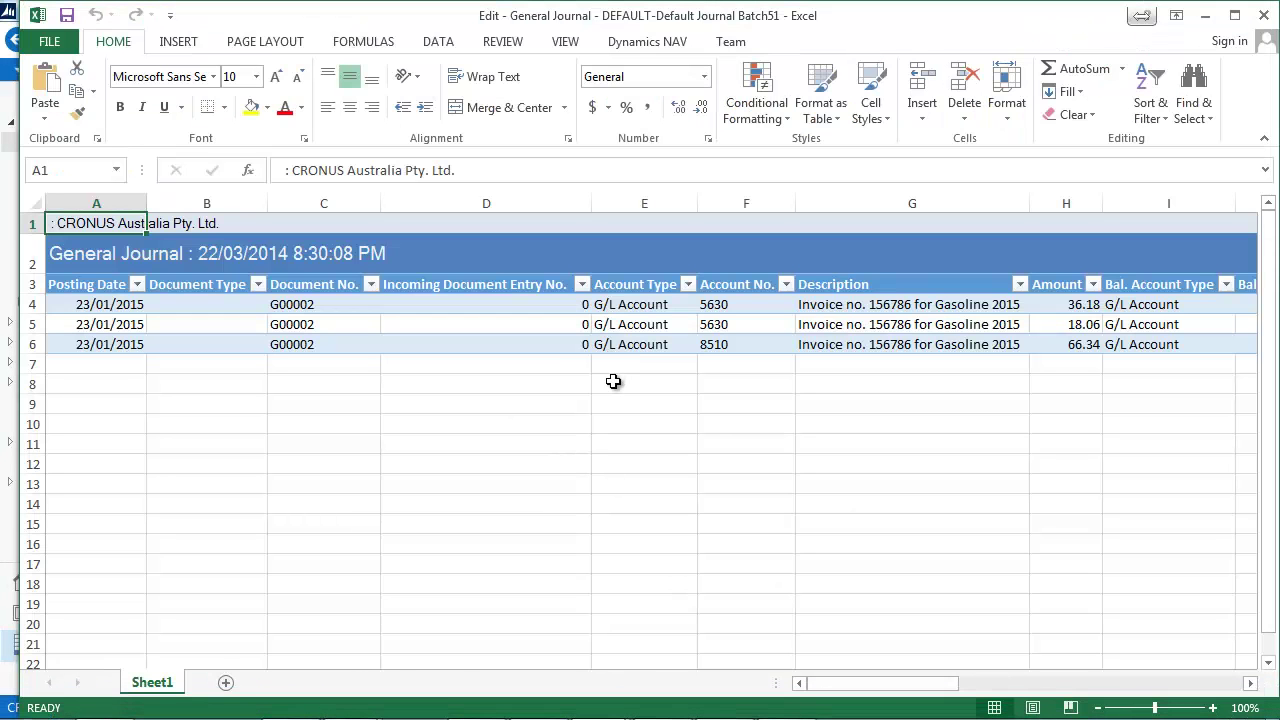
{"action": "mouse_move", "coordinate": [352, 700]}
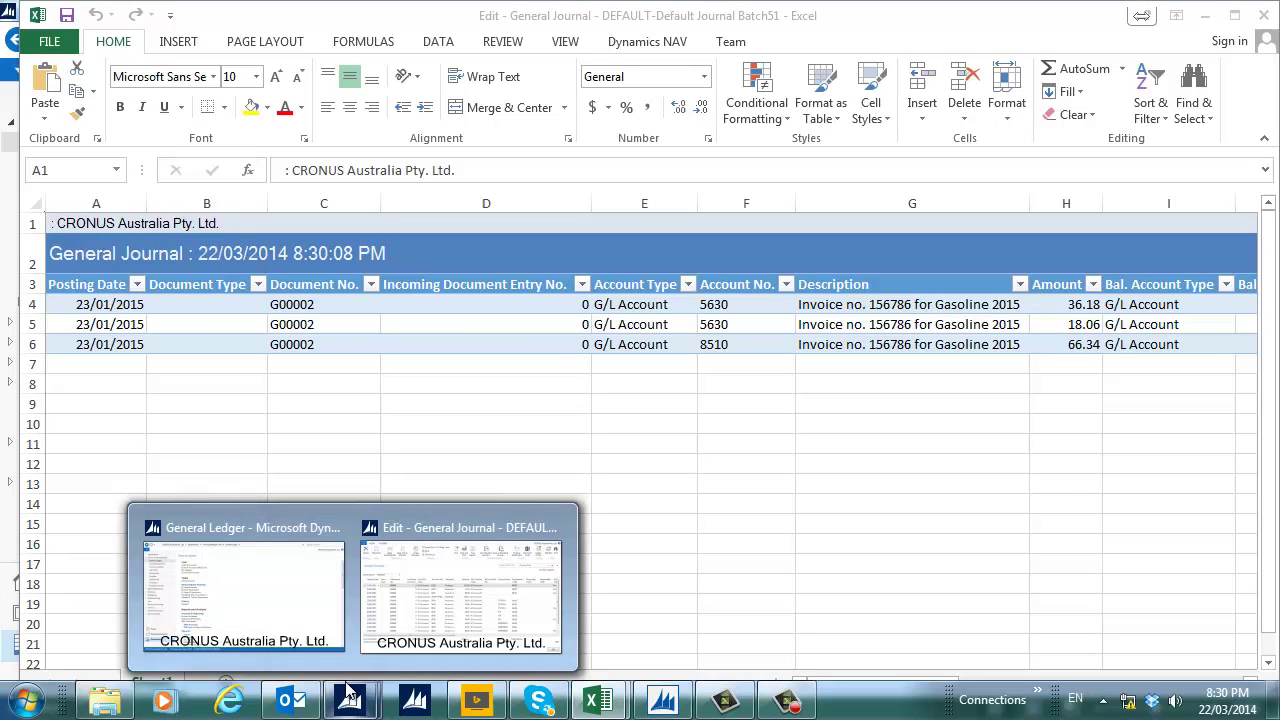
{"action": "left_click", "coordinate": [400, 622]}
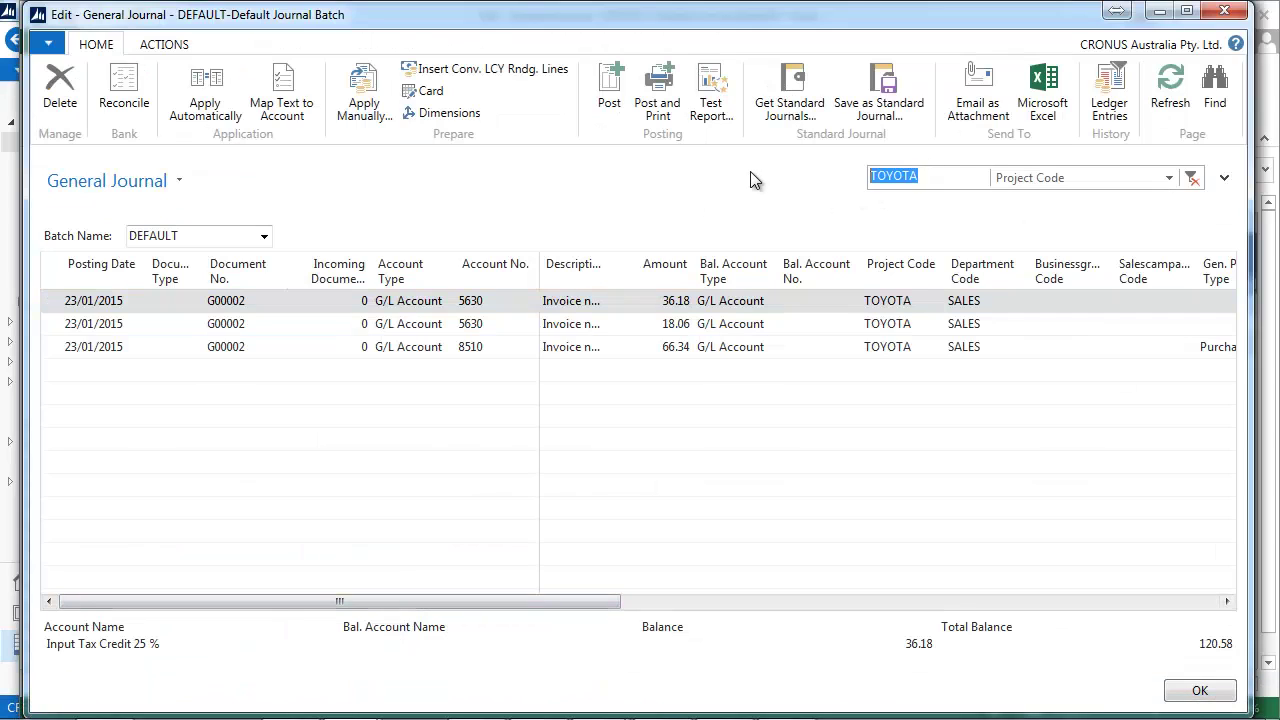
Clear the TOYOTA filter and copy the selected VW 16.90 and MERCEDES 46.09 and 23.05 rows.
{"action": "key", "text": "Delete"}
{"action": "key", "text": "Return"}
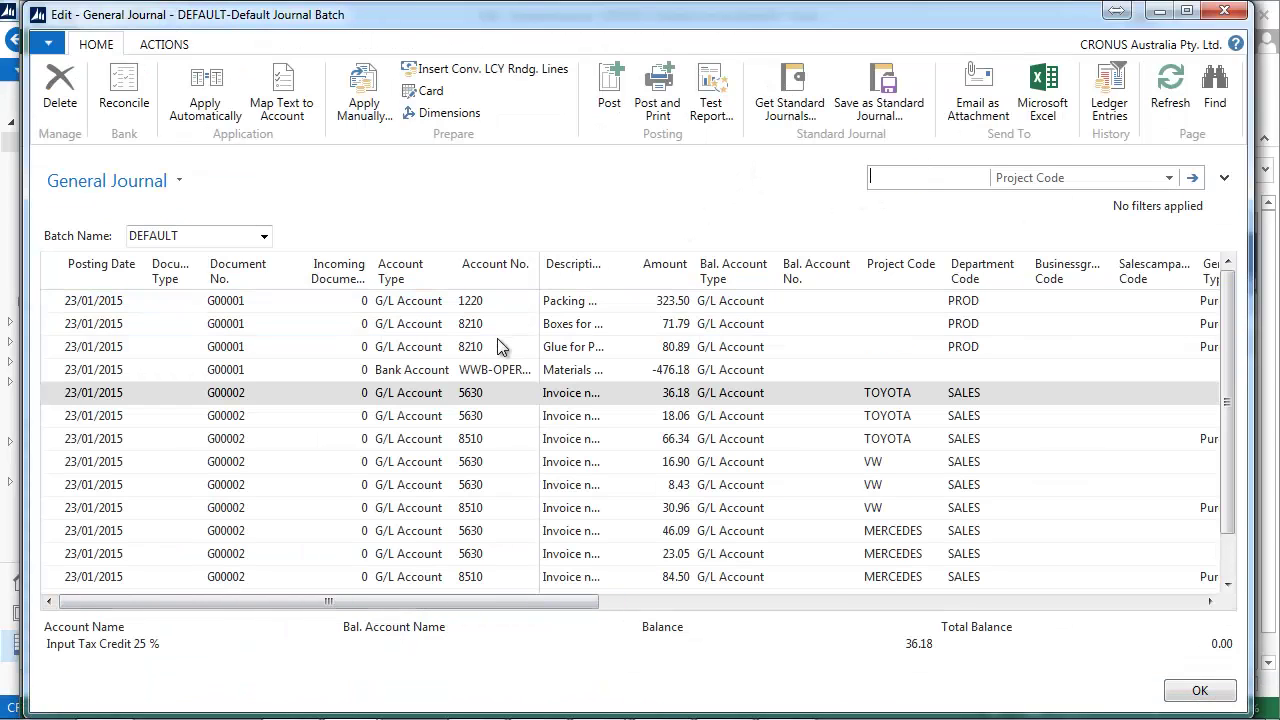
{"action": "left_click", "coordinate": [55, 465], "text": "shift"}
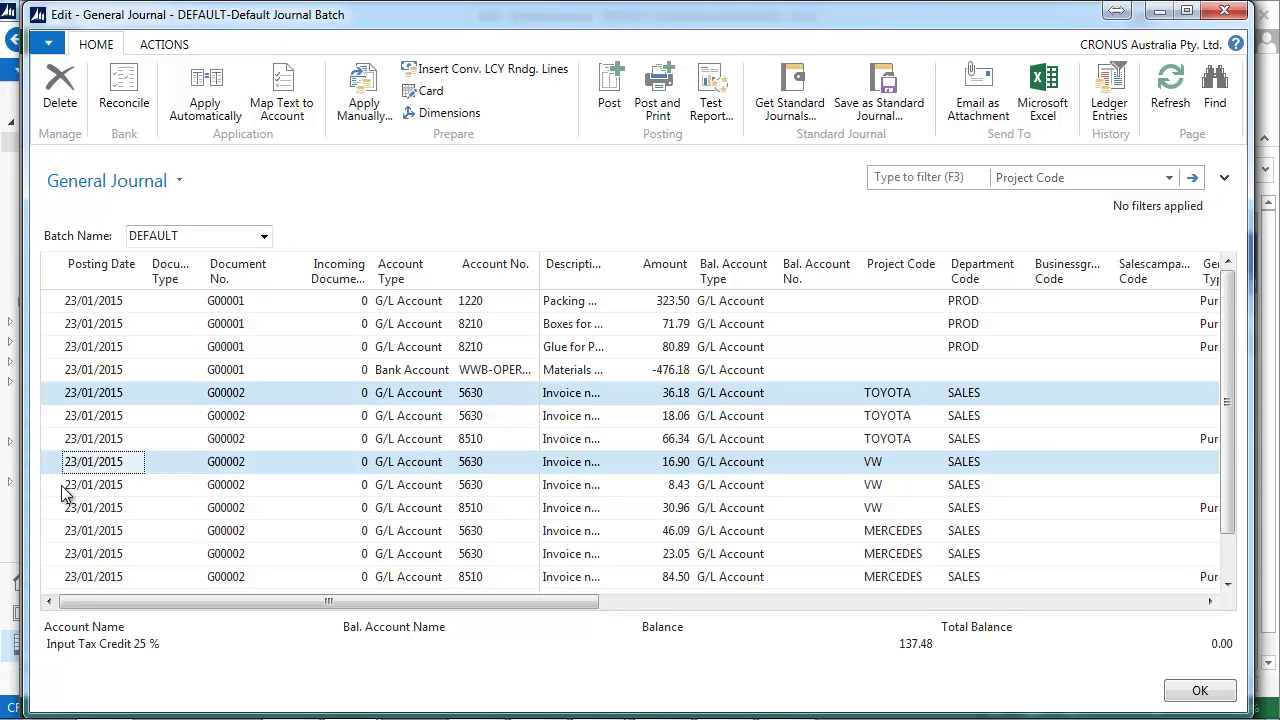
{"action": "left_click", "coordinate": [57, 535], "text": "ctrl"}
{"action": "left_click", "coordinate": [62, 558], "text": "ctrl"}
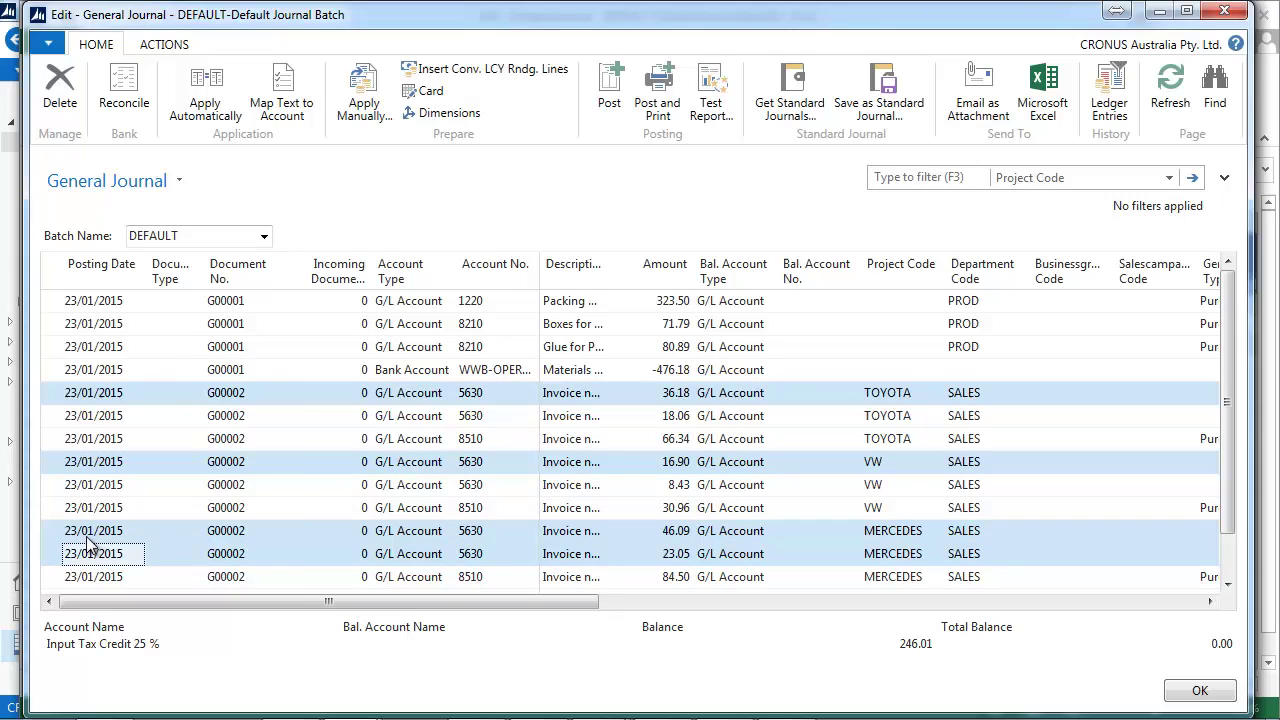
{"action": "right_click", "coordinate": [88, 541]}
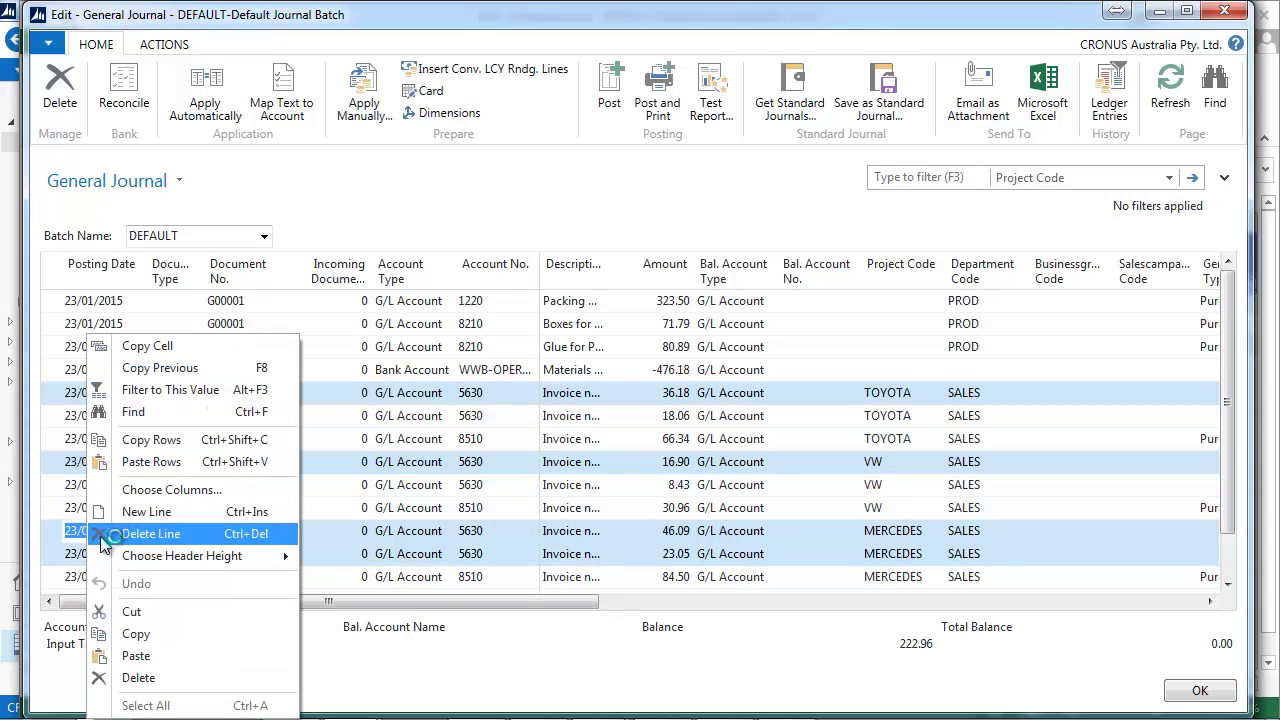
{"action": "left_click", "coordinate": [153, 442]}
Add Sheet2 to the TOYOTA export workbook and paste the copied journal rows at A1.
{"action": "mouse_move", "coordinate": [601, 703]}
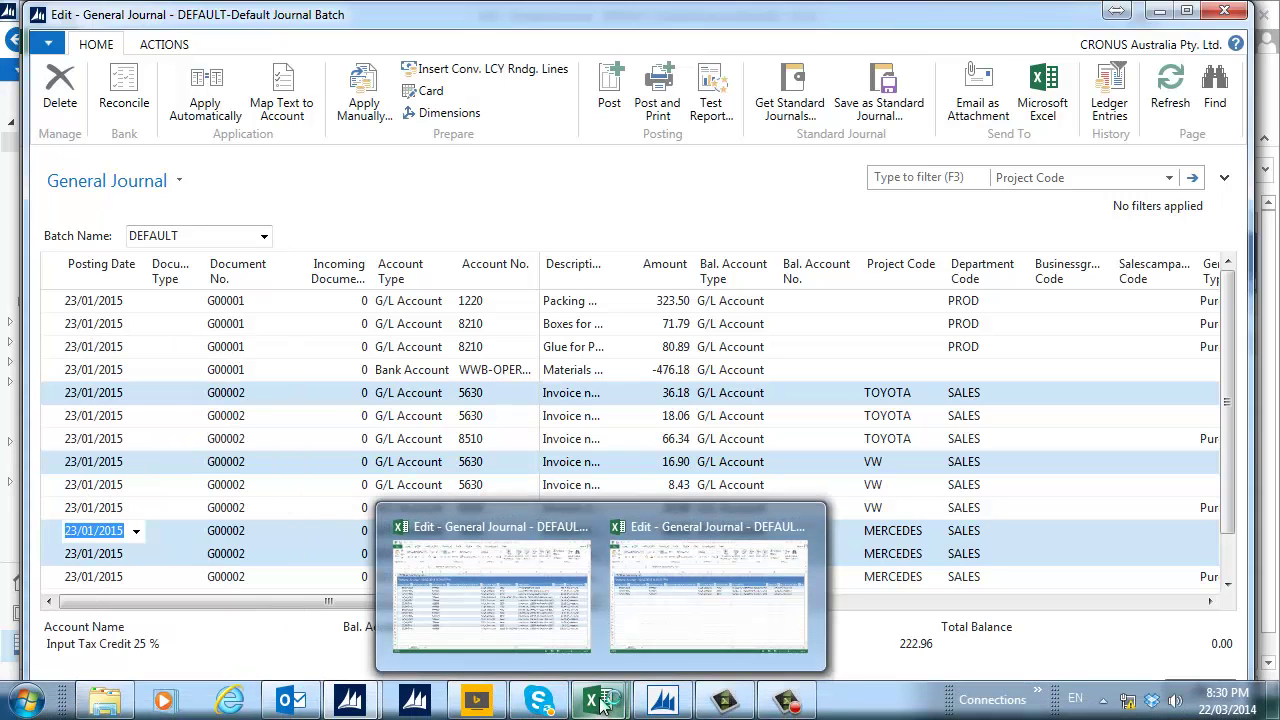
{"action": "left_click", "coordinate": [636, 645]}
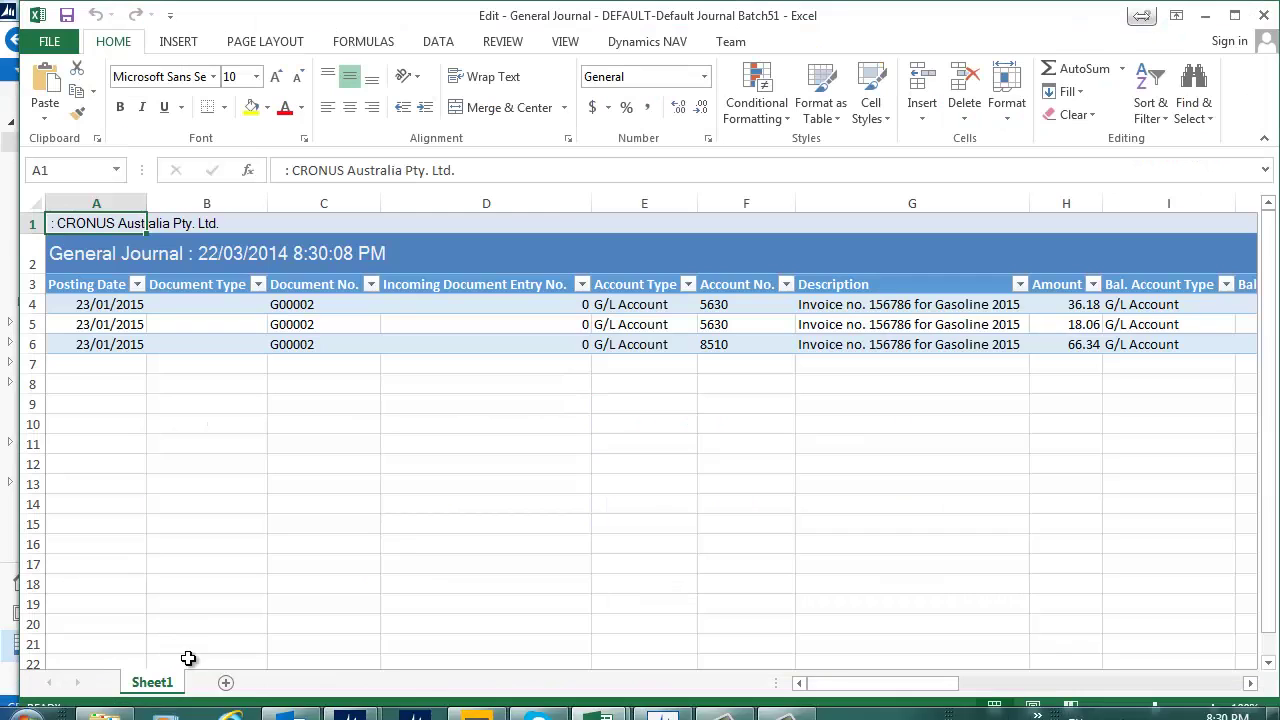
{"action": "left_click", "coordinate": [226, 682]}
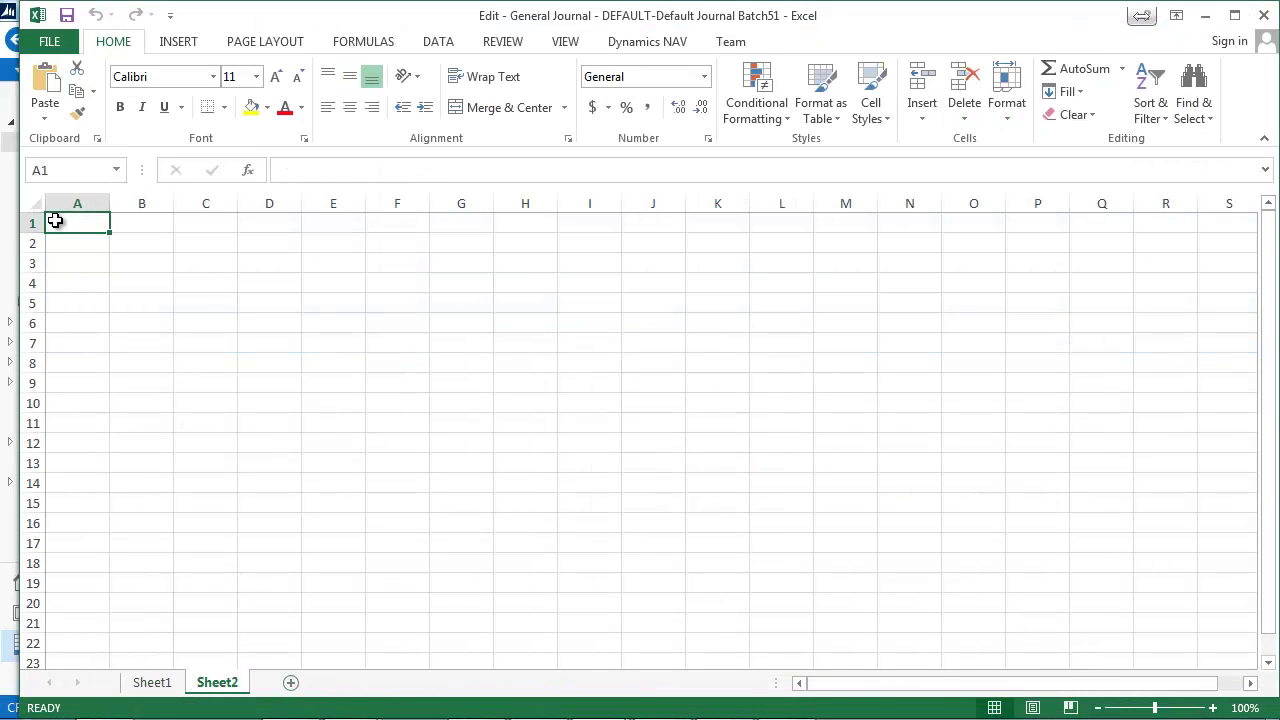
{"action": "right_click", "coordinate": [56, 221]}
{"action": "left_click", "coordinate": [92, 307]}
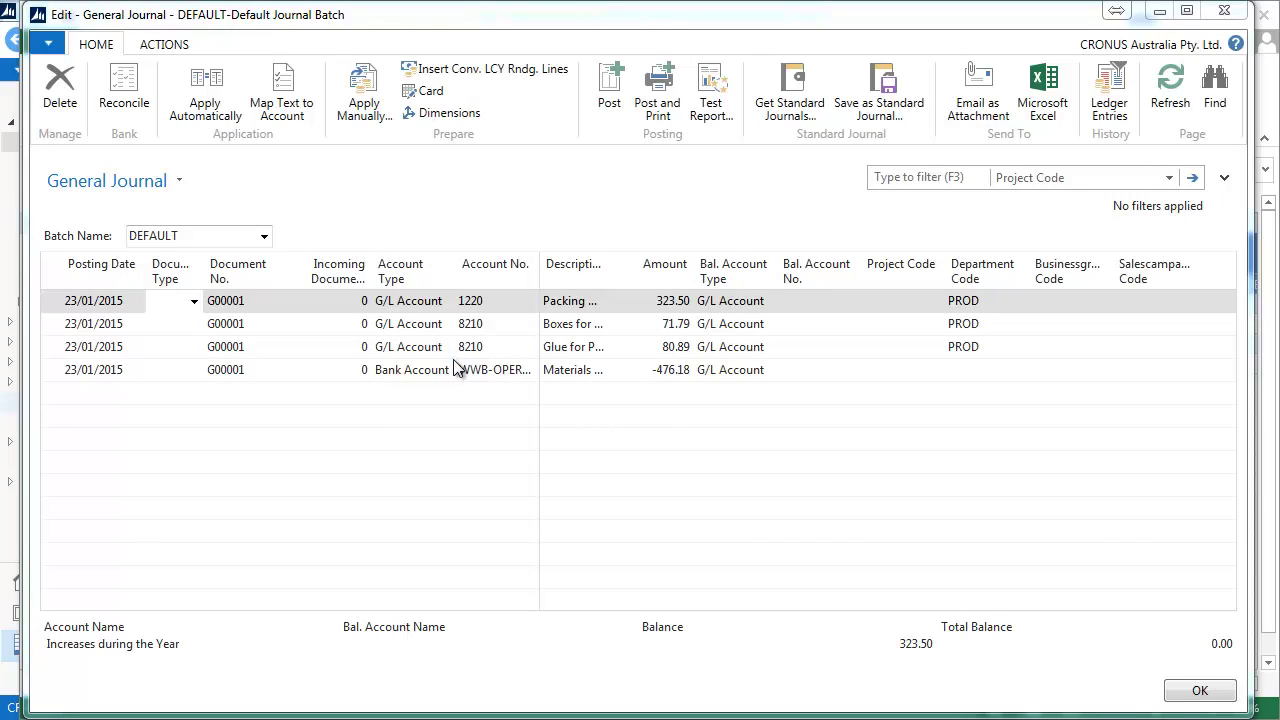
Open the column chooser from the Description header and cancel it without changes.
{"action": "right_click", "coordinate": [578, 264]}
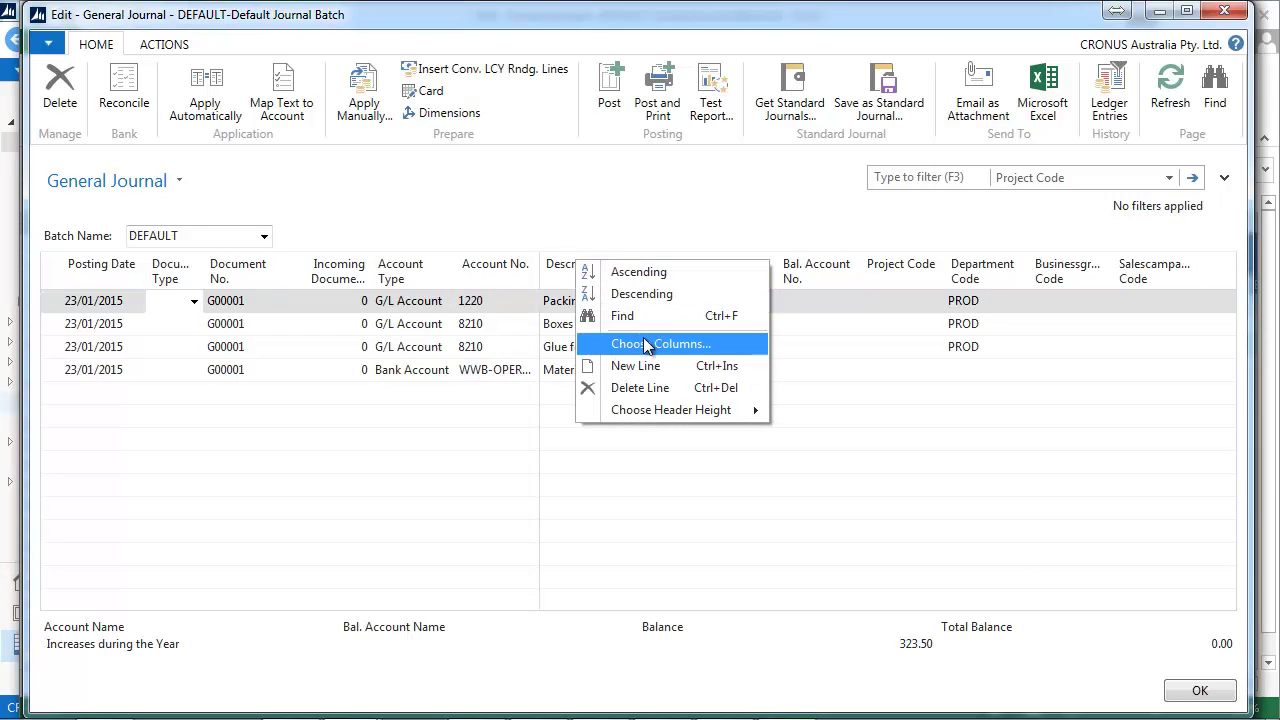
{"action": "left_click", "coordinate": [643, 337]}
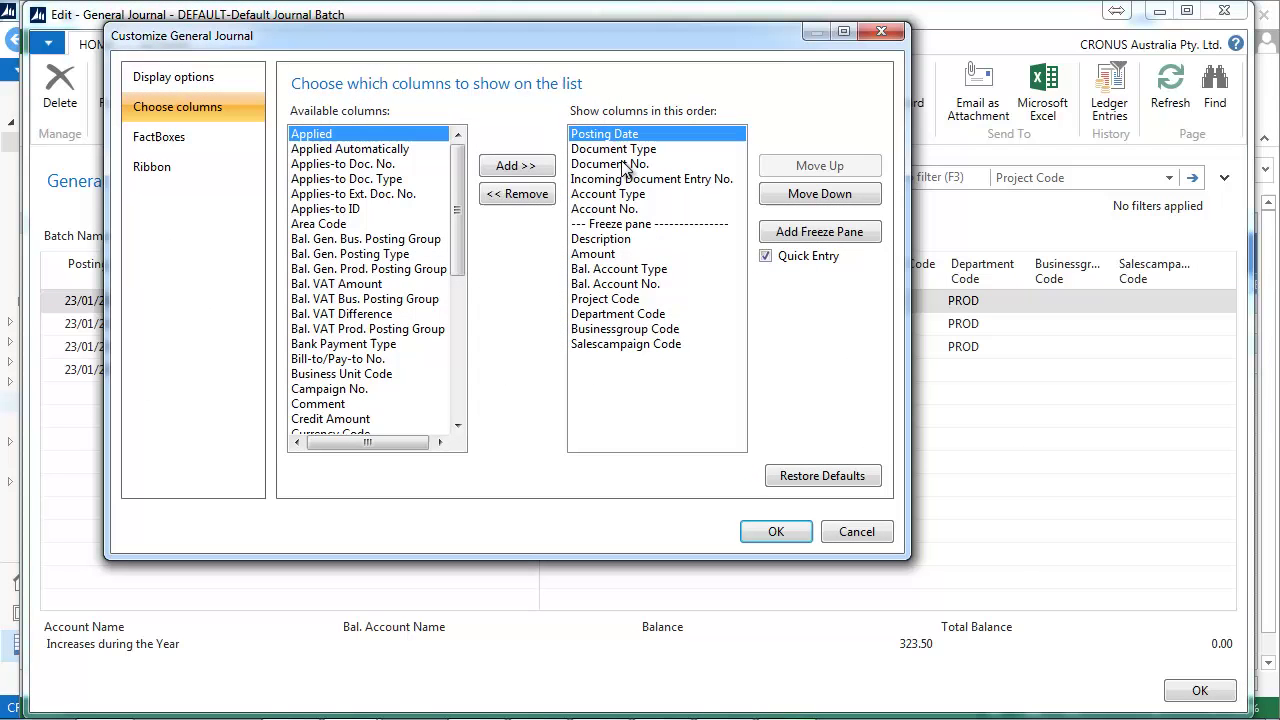
{"action": "left_click", "coordinate": [850, 531]}
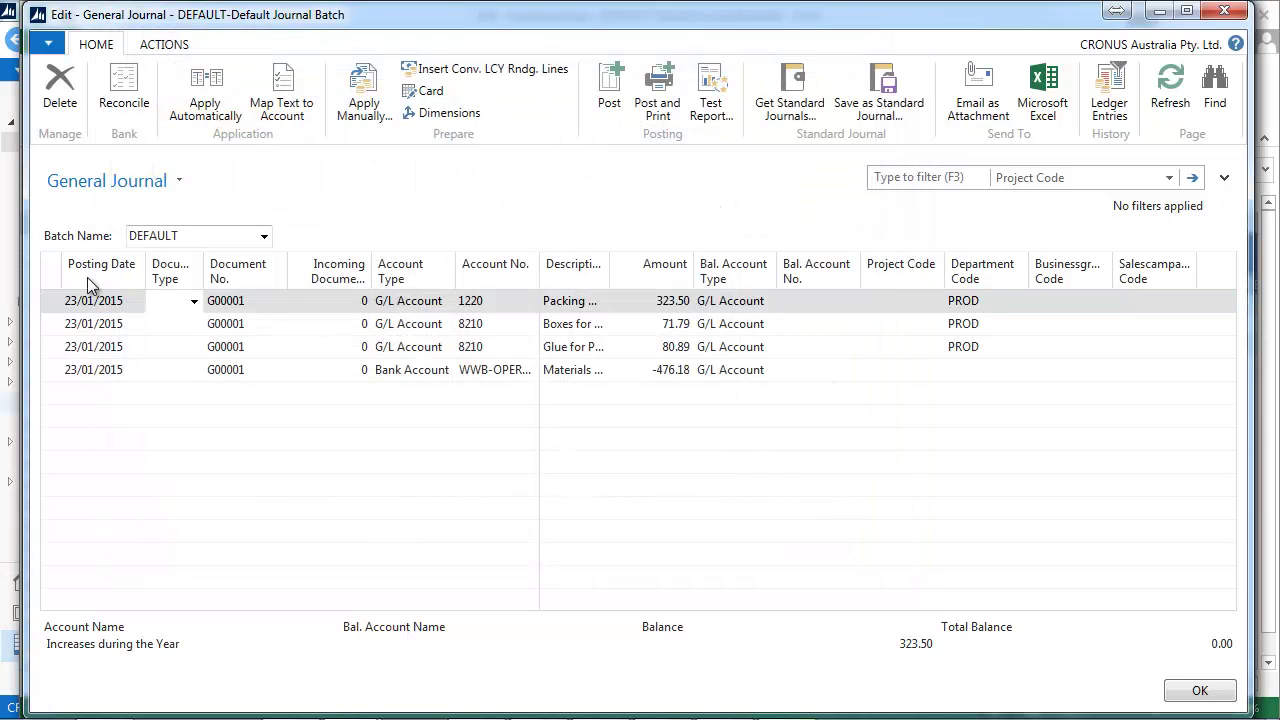
Export the four G00001 journal lines to Microsoft Excel.
{"action": "left_click", "coordinate": [50, 48]}
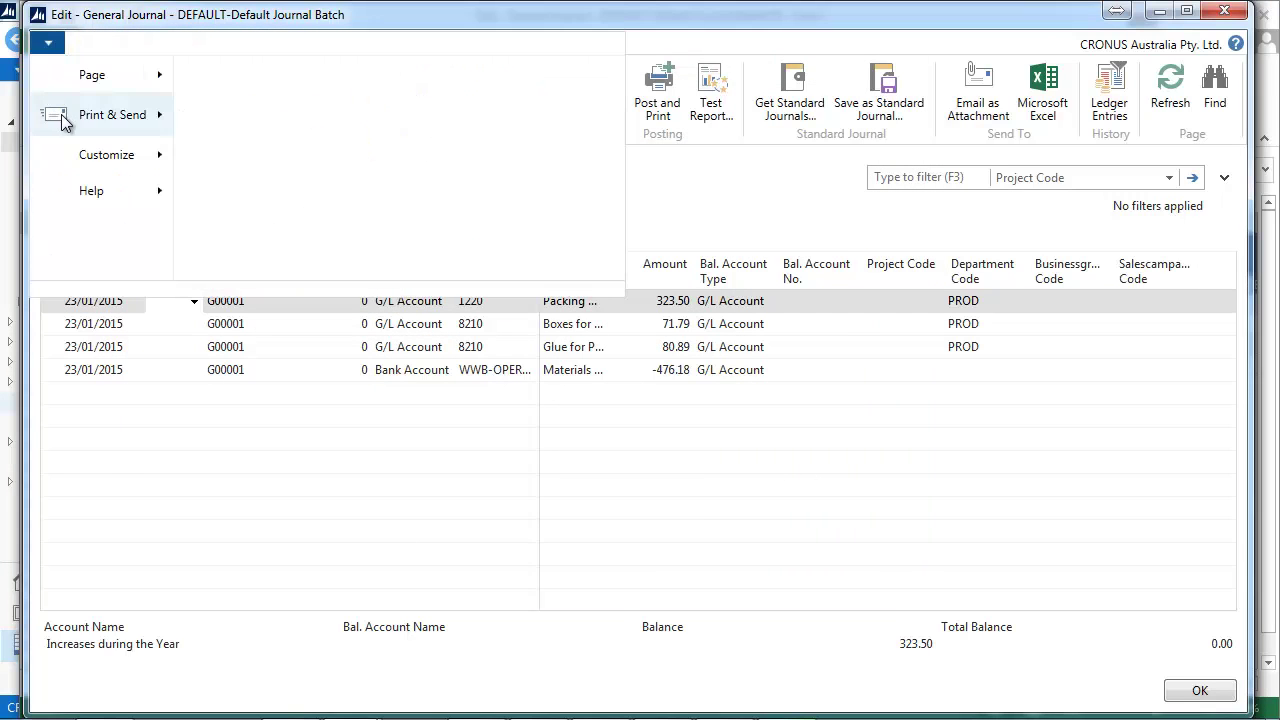
{"action": "mouse_move", "coordinate": [66, 114]}
{"action": "left_click", "coordinate": [254, 172]}
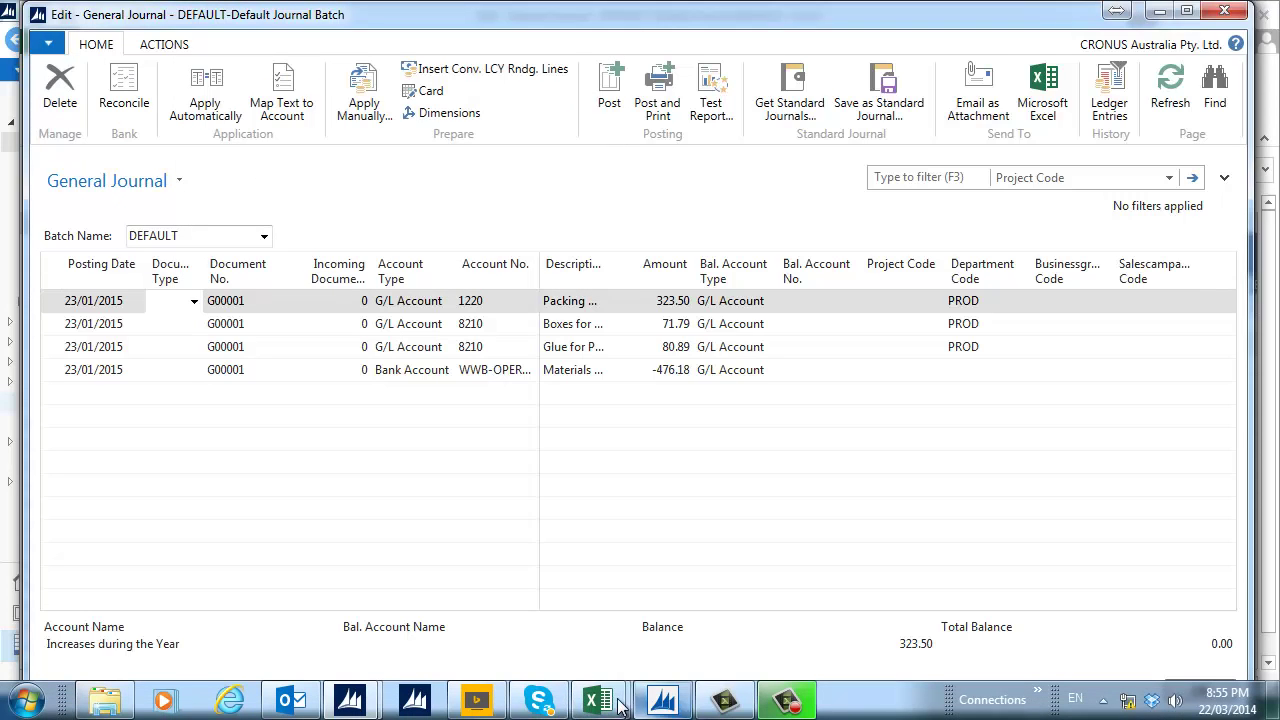
Copy journal rows 4–7 and paste them as rows 8–11.
{"action": "mouse_move", "coordinate": [598, 700]}
{"action": "left_click", "coordinate": [651, 575]}
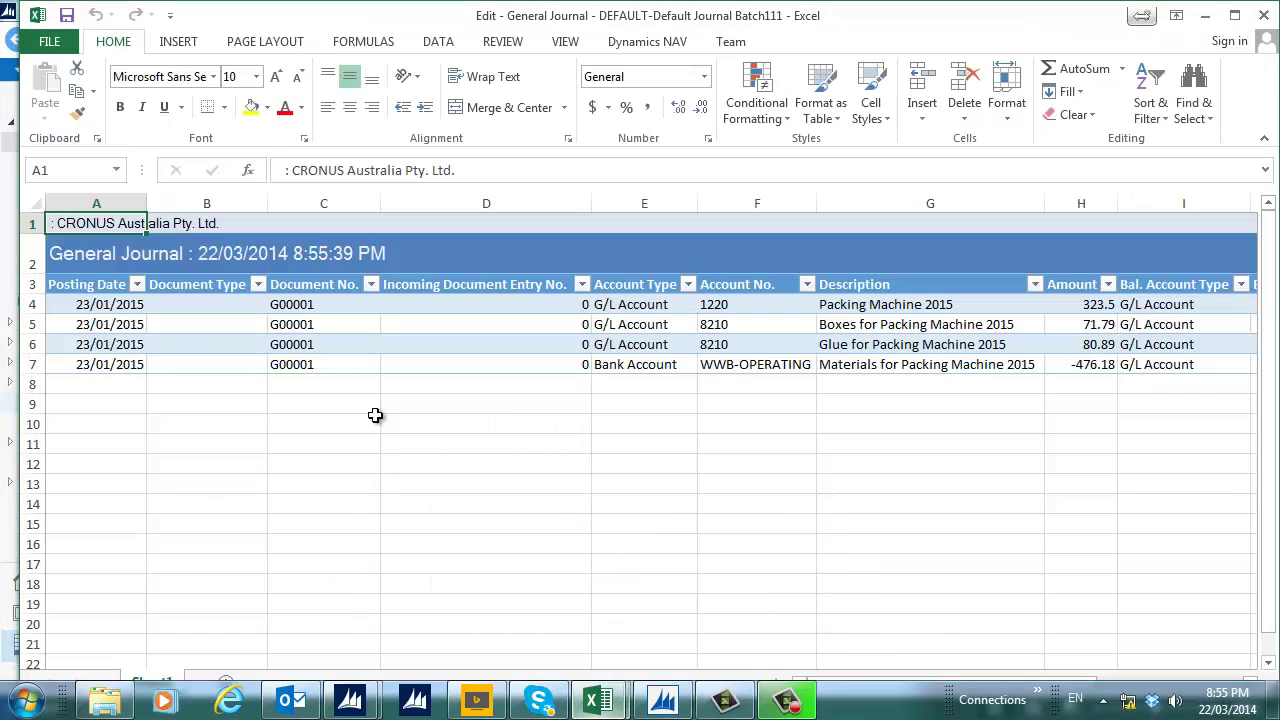
{"action": "left_click_drag", "start_coordinate": [33, 305], "coordinate": [34, 364]}
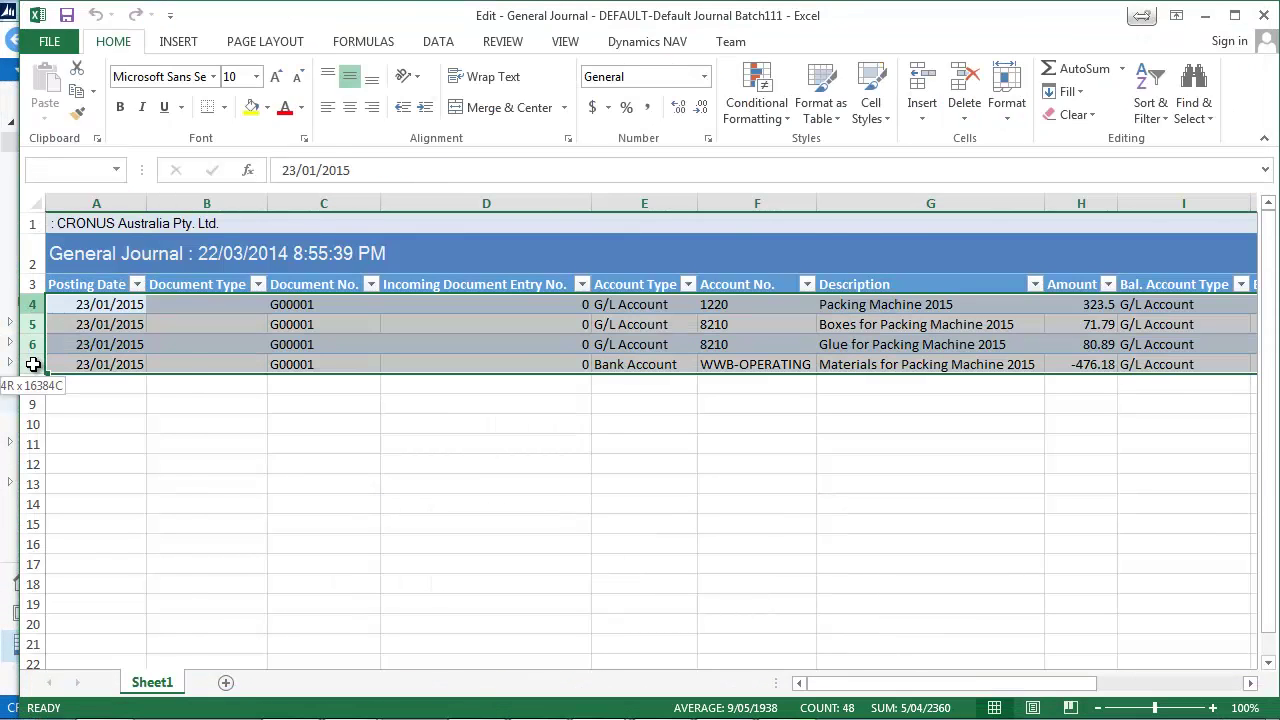
{"action": "right_click", "coordinate": [55, 355]}
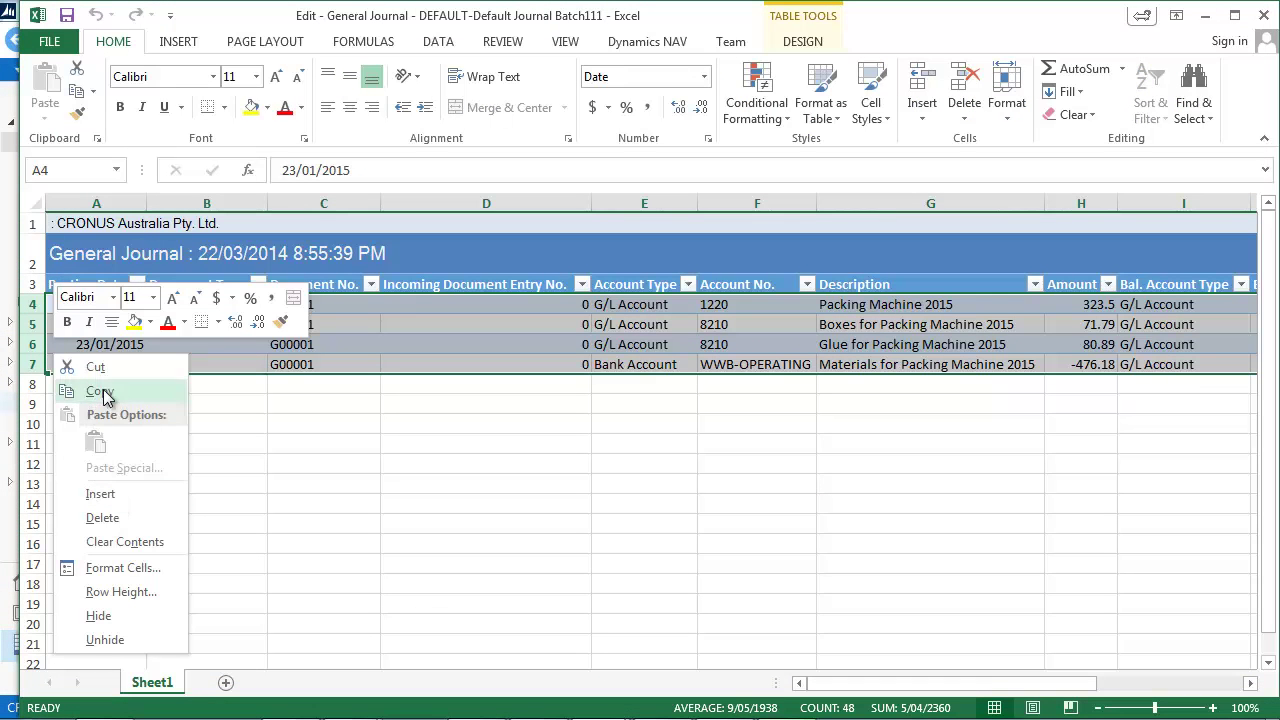
{"action": "left_click", "coordinate": [100, 391]}
{"action": "left_click", "coordinate": [56, 387]}
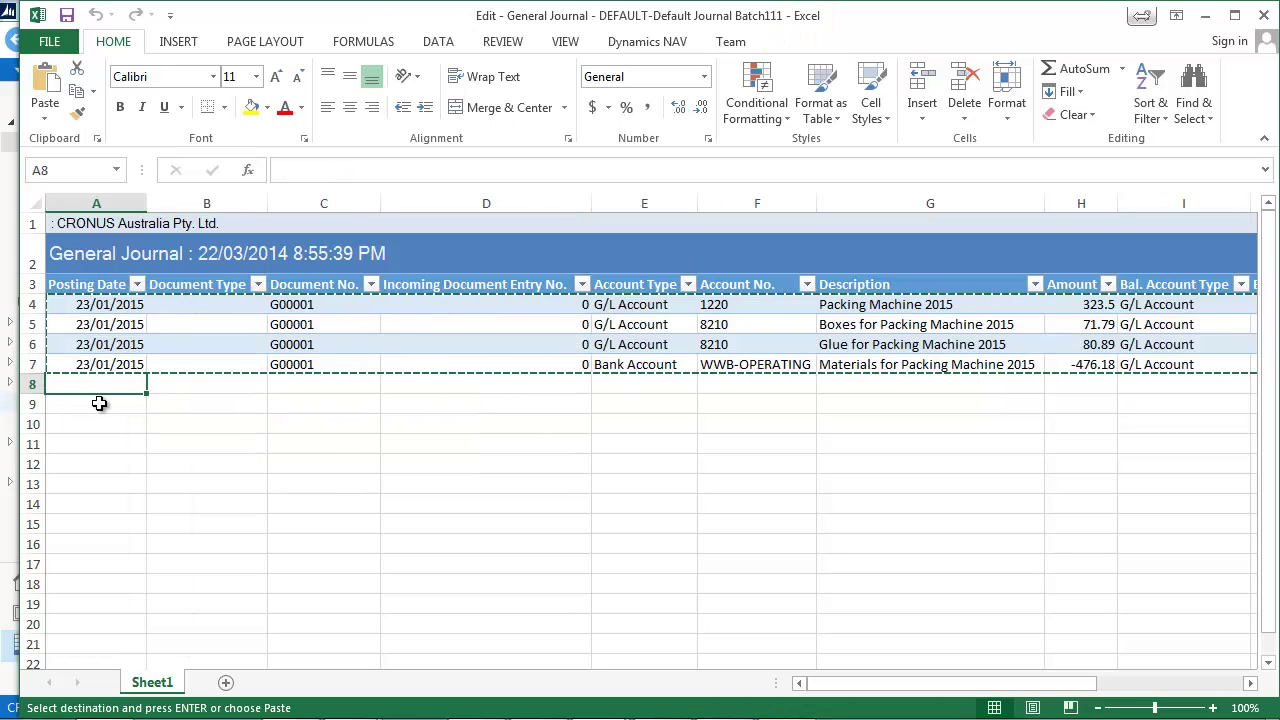
{"action": "right_click", "coordinate": [100, 402]}
{"action": "left_click", "coordinate": [101, 406]}
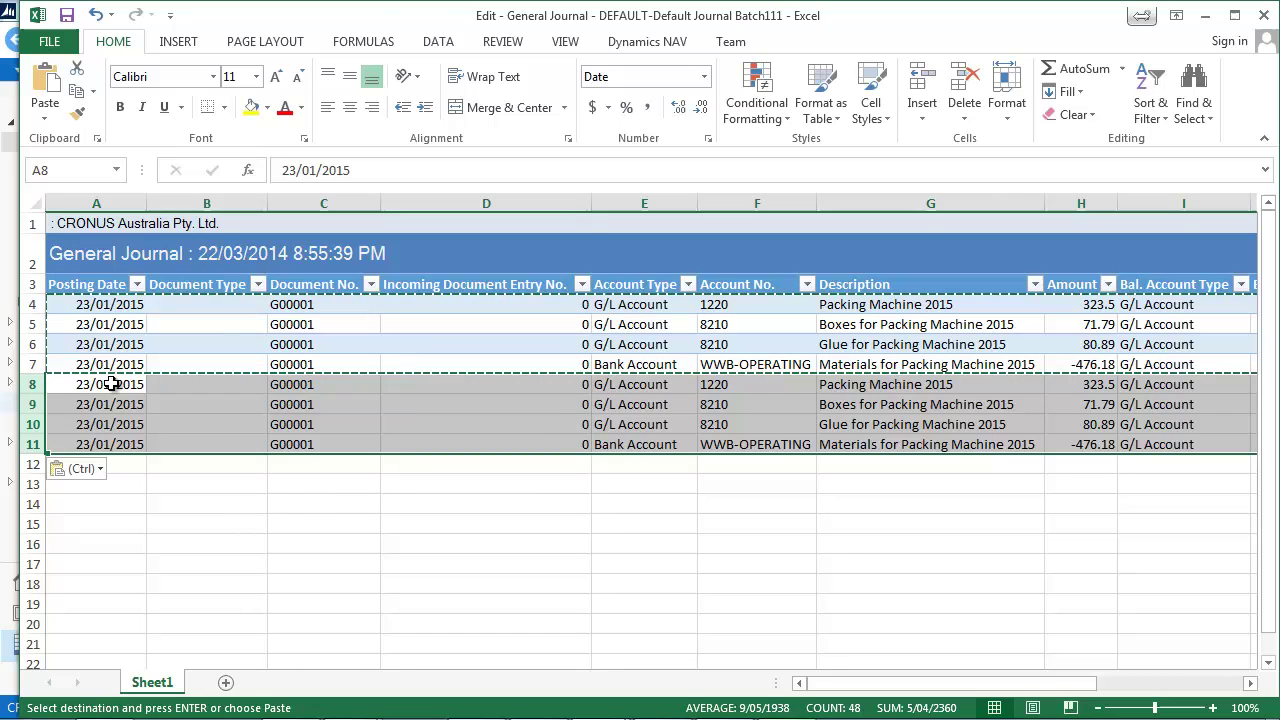
Change A8's date to 31/01/2015 and paste it into A9, A10 and A11.
{"action": "double_click", "coordinate": [298, 172]}
{"action": "type", "text": "31"}
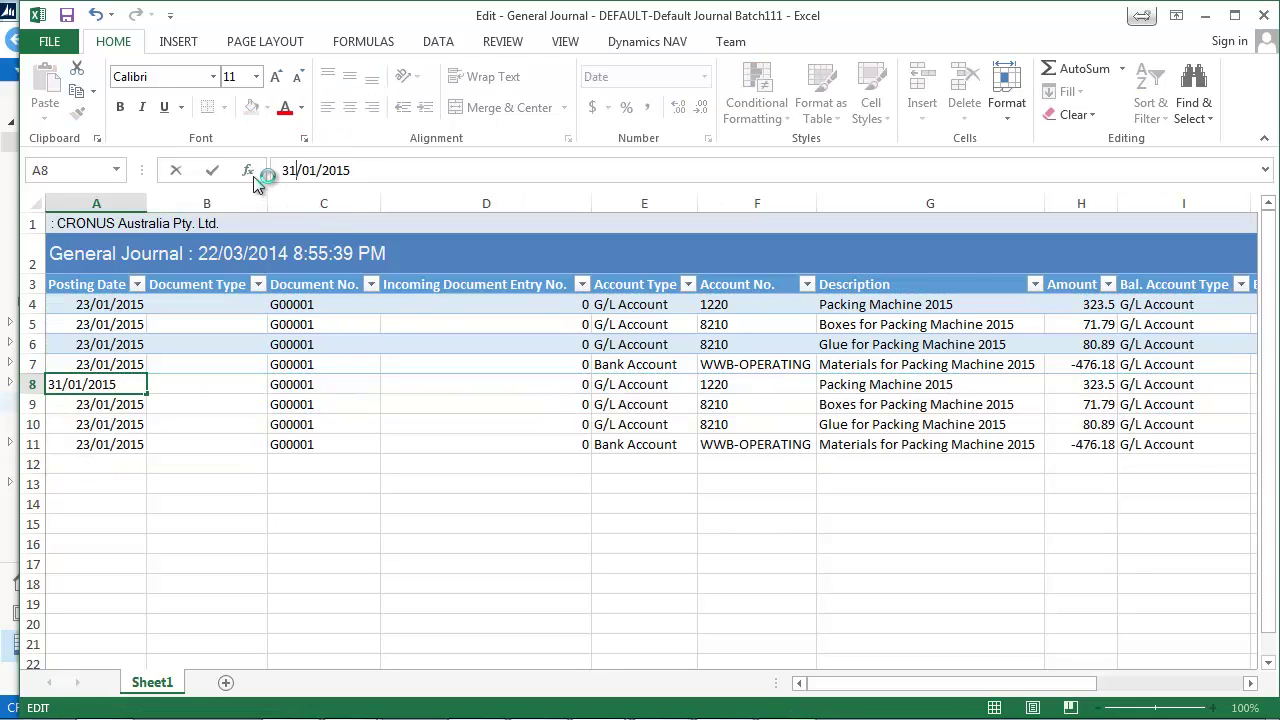
{"action": "key", "text": "Return"}
{"action": "left_click", "coordinate": [122, 386]}
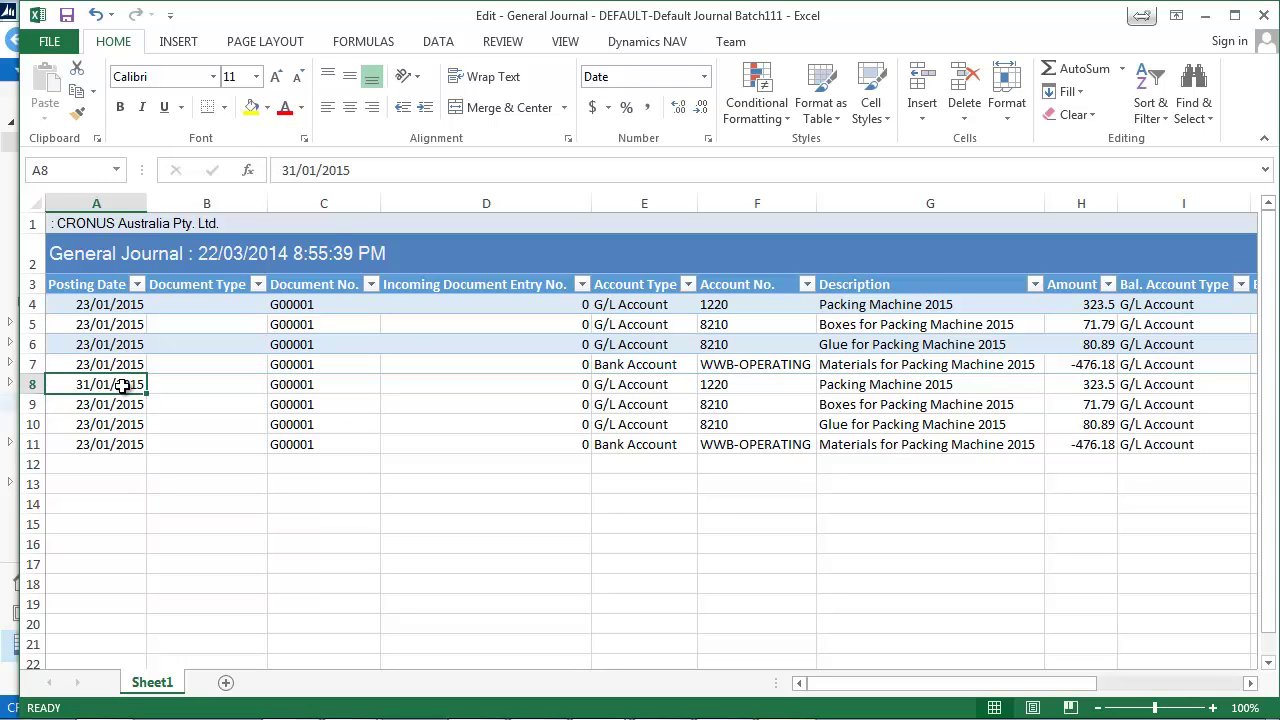
{"action": "key", "text": "Down"}
{"action": "key", "text": "ctrl+v"}
{"action": "key", "text": "Down"}
{"action": "key", "text": "ctrl+v"}
{"action": "key", "text": "Down"}
{"action": "key", "text": "ctrl+v"}
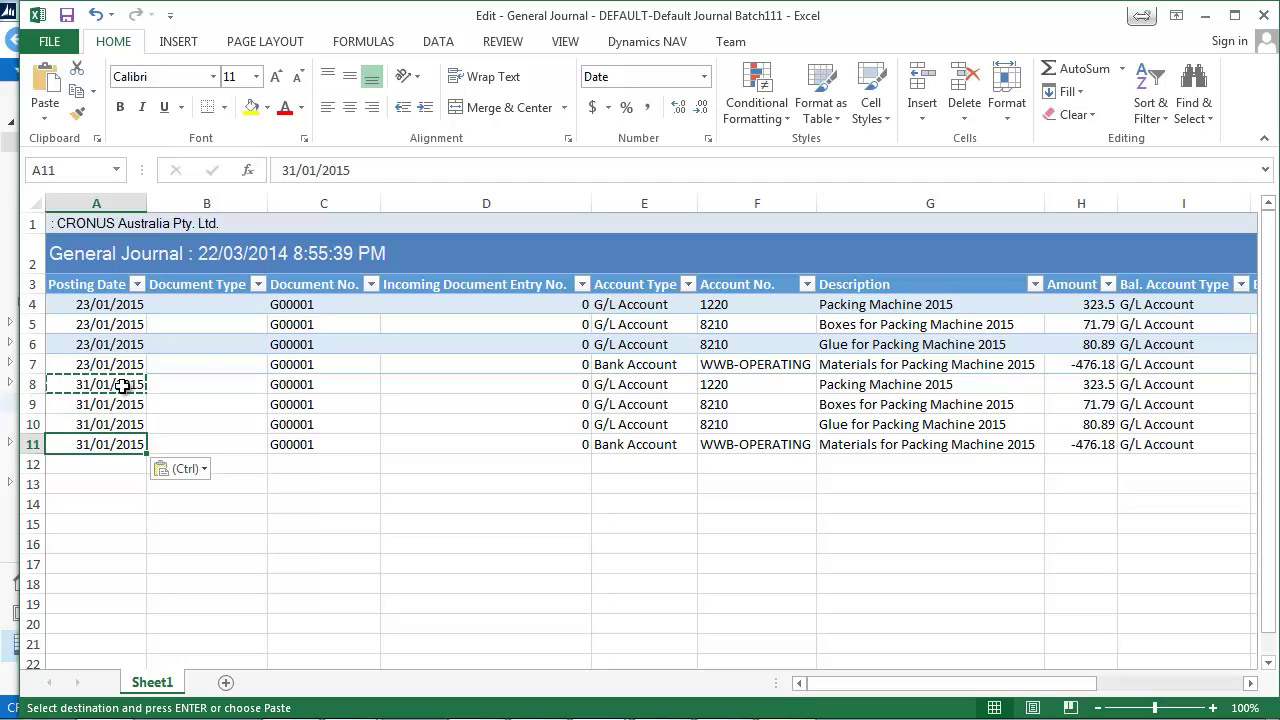
{"action": "key", "text": "Up"}
{"action": "key", "text": "Right"}
{"action": "key", "text": "Right"}
{"action": "key", "text": "Right"}
{"action": "key", "text": "Right"}
{"action": "key", "text": "Right"}
{"action": "key", "text": "Right"}
{"action": "key", "text": "Right"}
{"action": "key", "text": "Right"}
{"action": "key", "text": "Right"}
Enter =H4*2 in H8 and fill down to H11, giving 647, 143.58, 161.78 and -952.36.
{"action": "key", "text": "Left"}
{"action": "key", "text": "Left"}
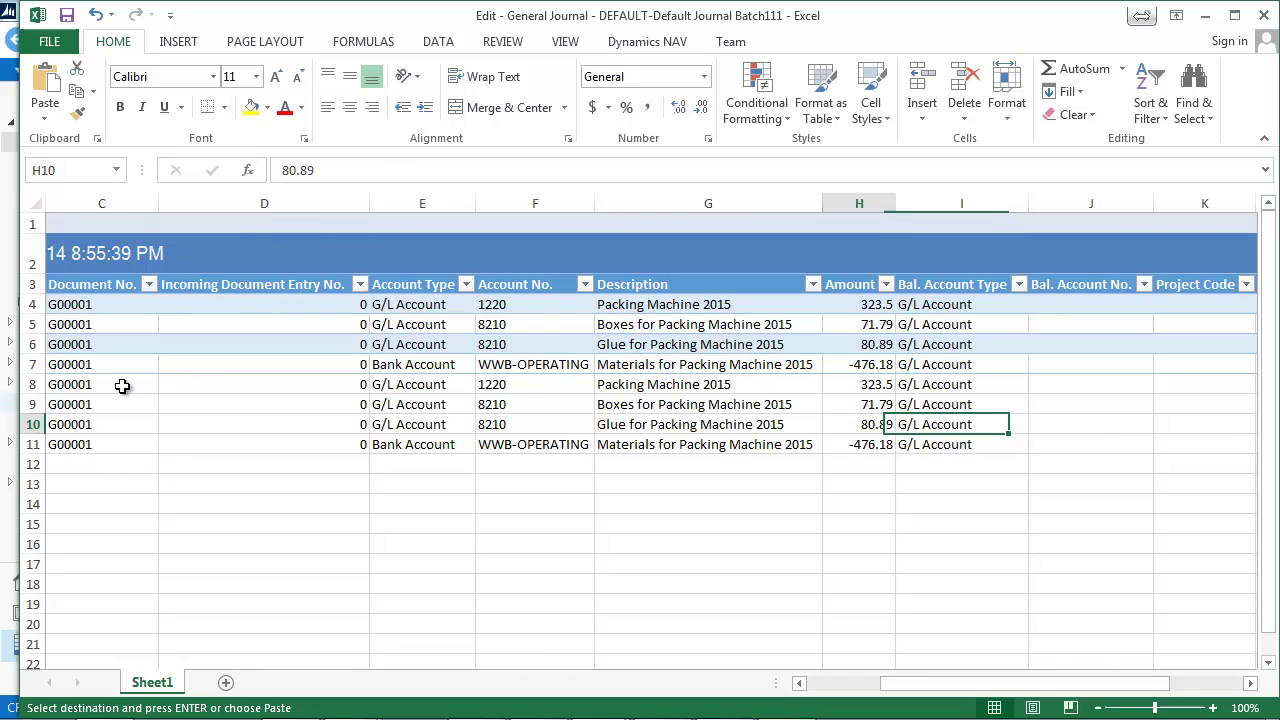
{"action": "key", "text": "Up"}
{"action": "key", "text": "Up"}
{"action": "type", "text": "="}
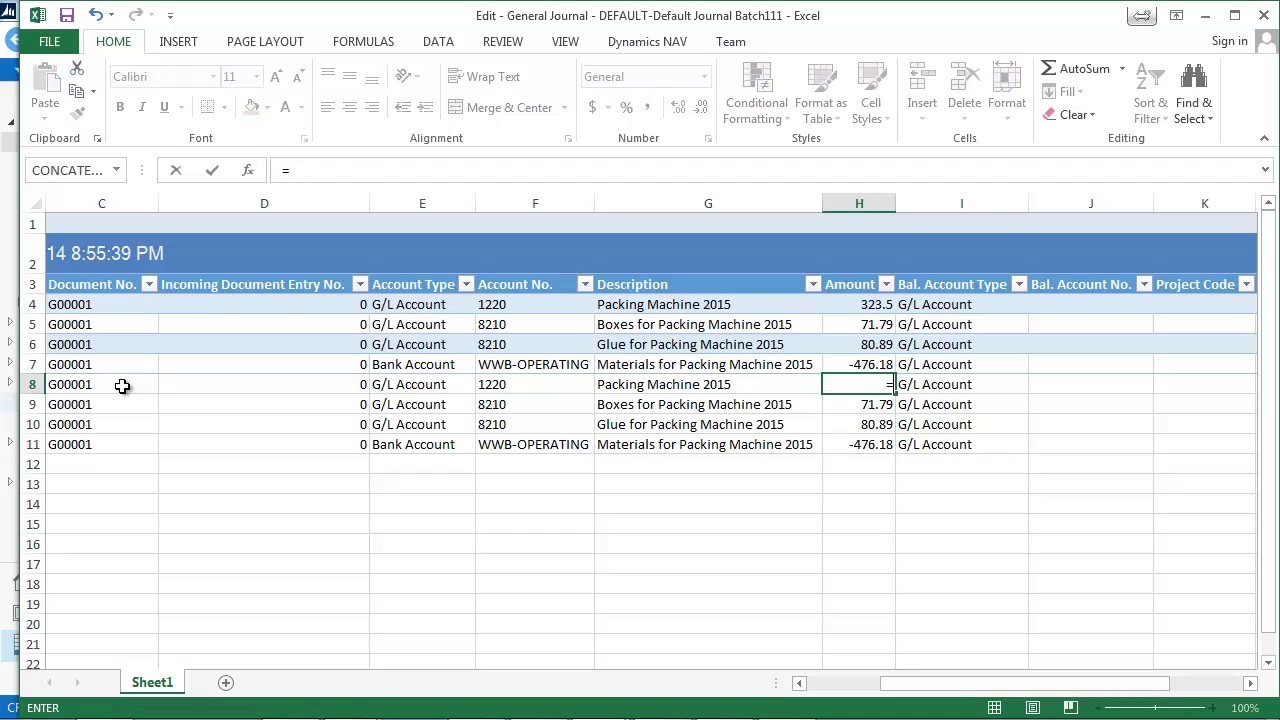
{"action": "key", "text": "Up"}
{"action": "key", "text": "Up"}
{"action": "key", "text": "Up"}
{"action": "key", "text": "Up"}
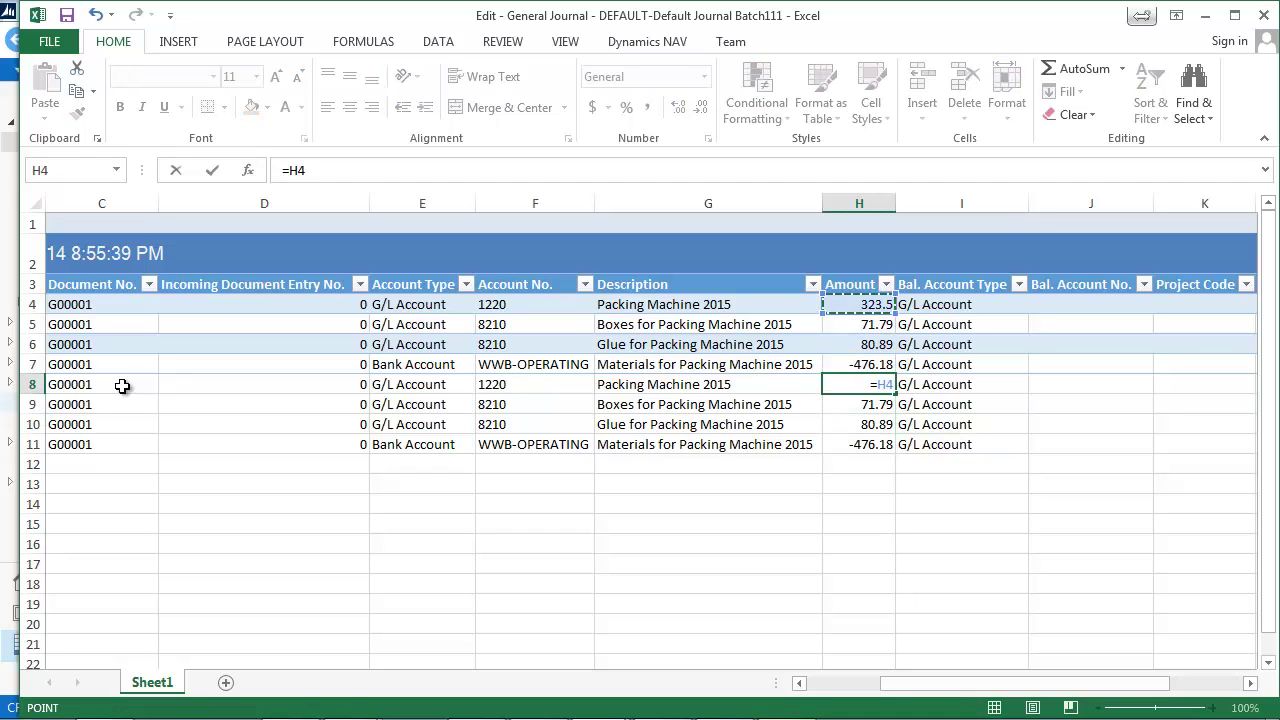
{"action": "type", "text": "*"}
{"action": "key", "text": "Return"}
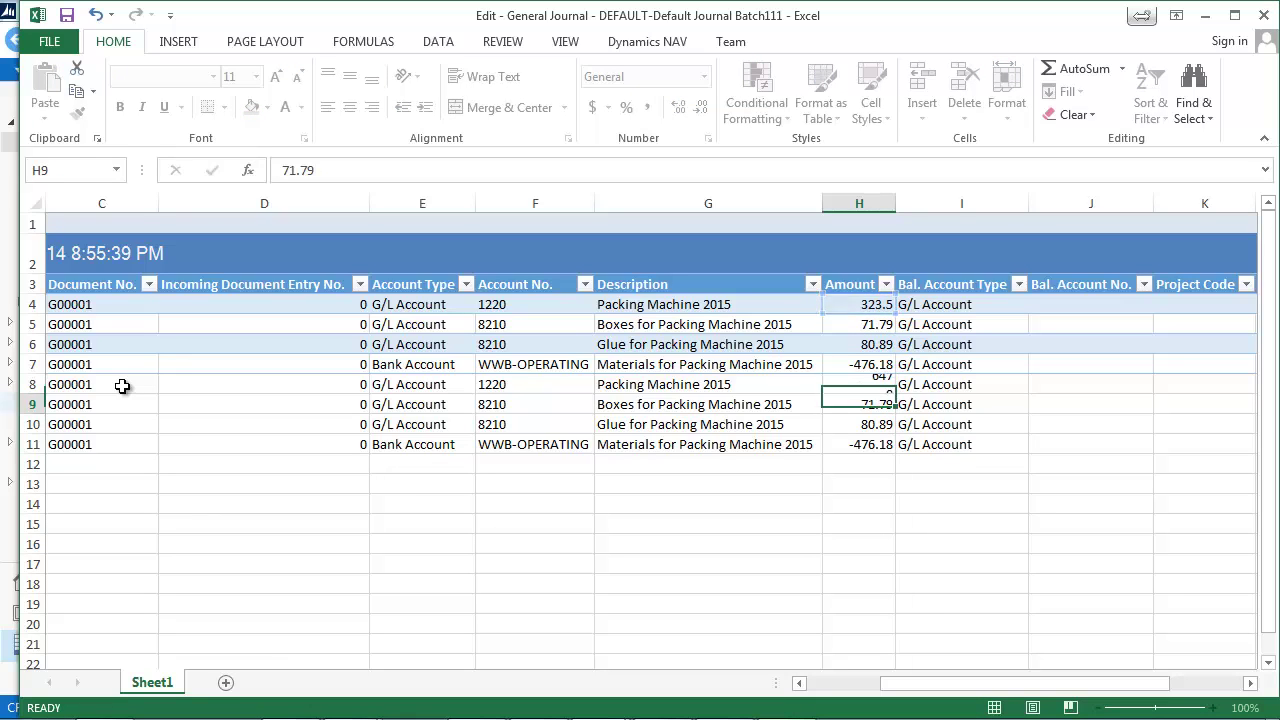
{"action": "left_click", "coordinate": [847, 389]}
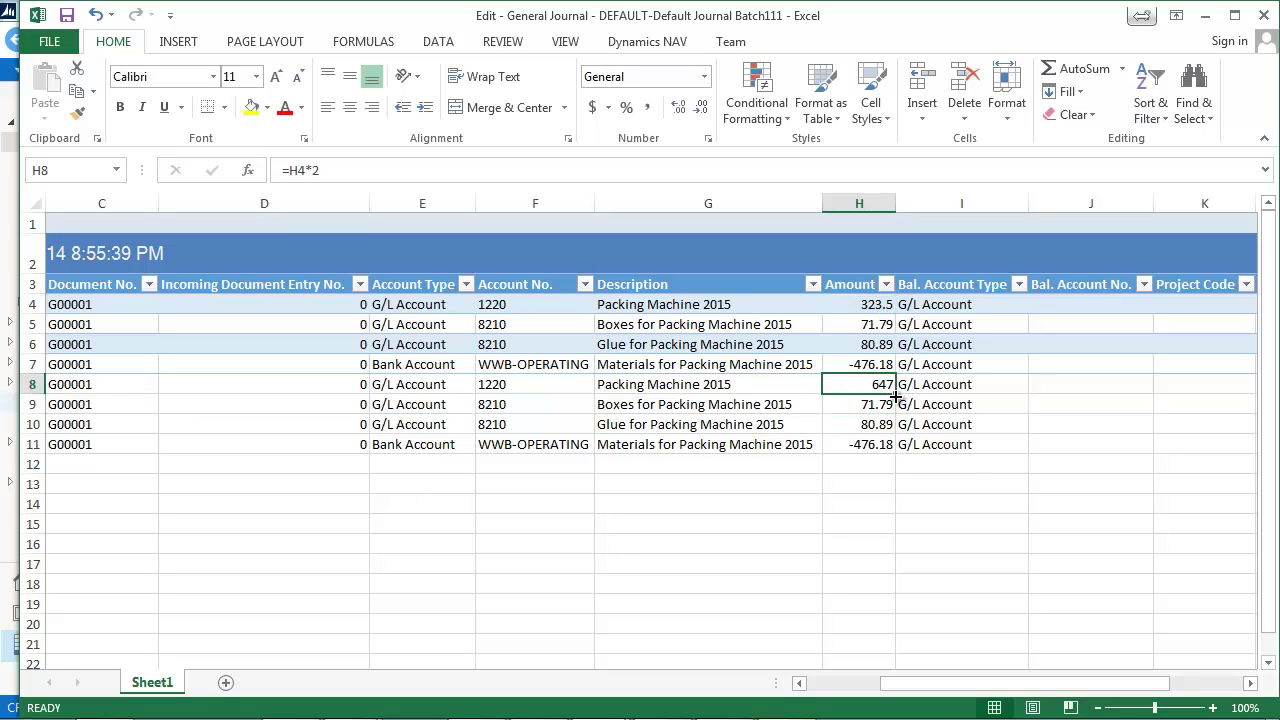
{"action": "left_click_drag", "start_coordinate": [895, 394], "coordinate": [886, 451]}
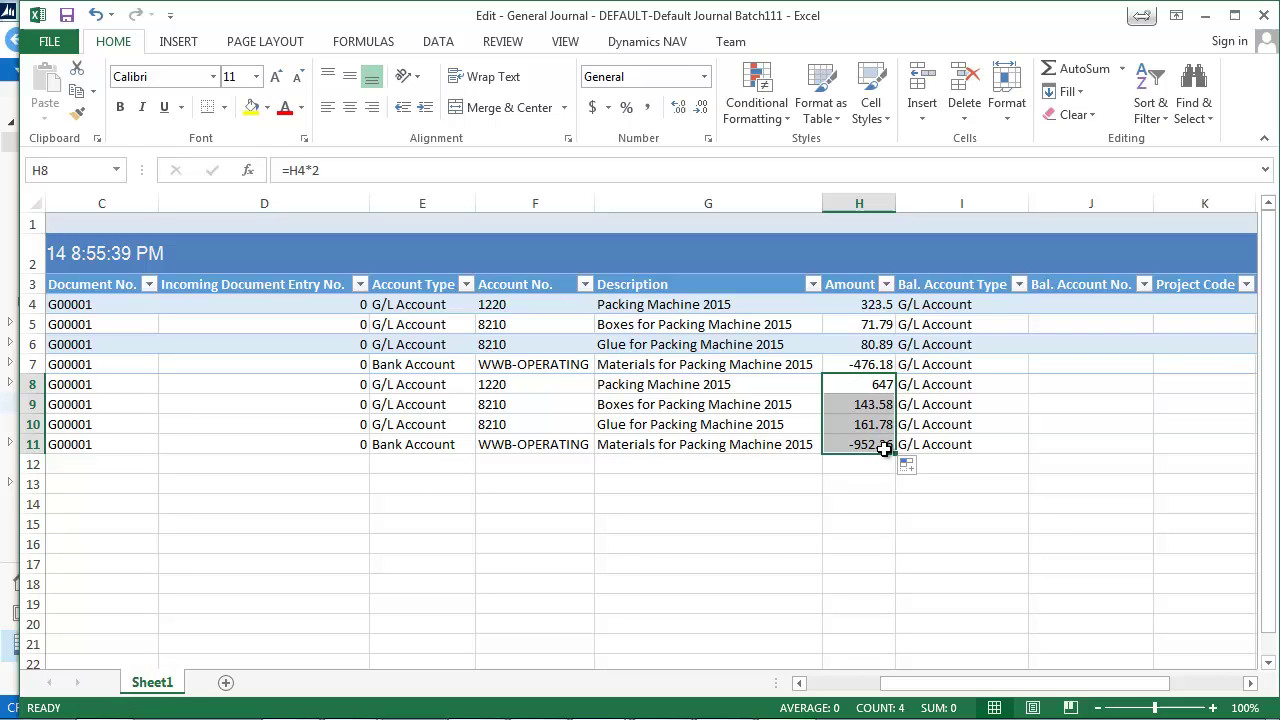
{"action": "left_click", "coordinate": [114, 402]}
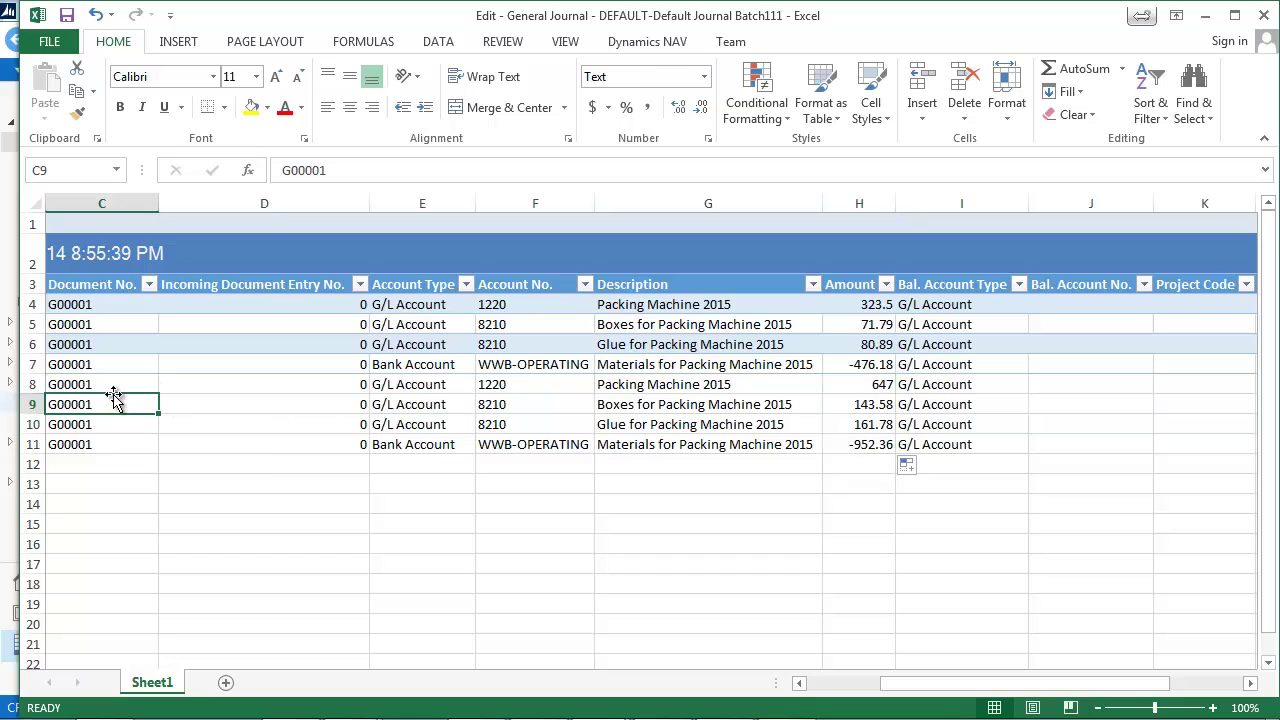
{"action": "left_click_drag", "start_coordinate": [36, 384], "coordinate": [30, 444]}
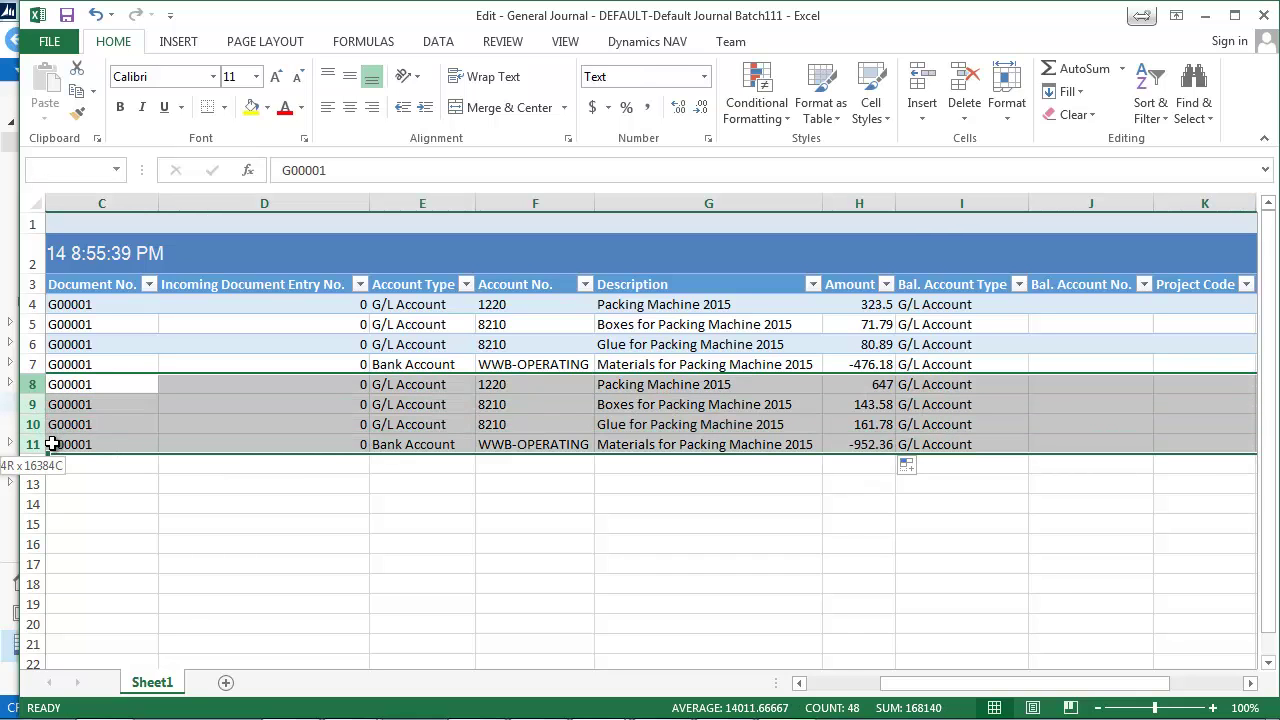
Copy Excel rows 8–11 and paste them onto the empty line of the NAV General Journal.
{"action": "right_click", "coordinate": [82, 402]}
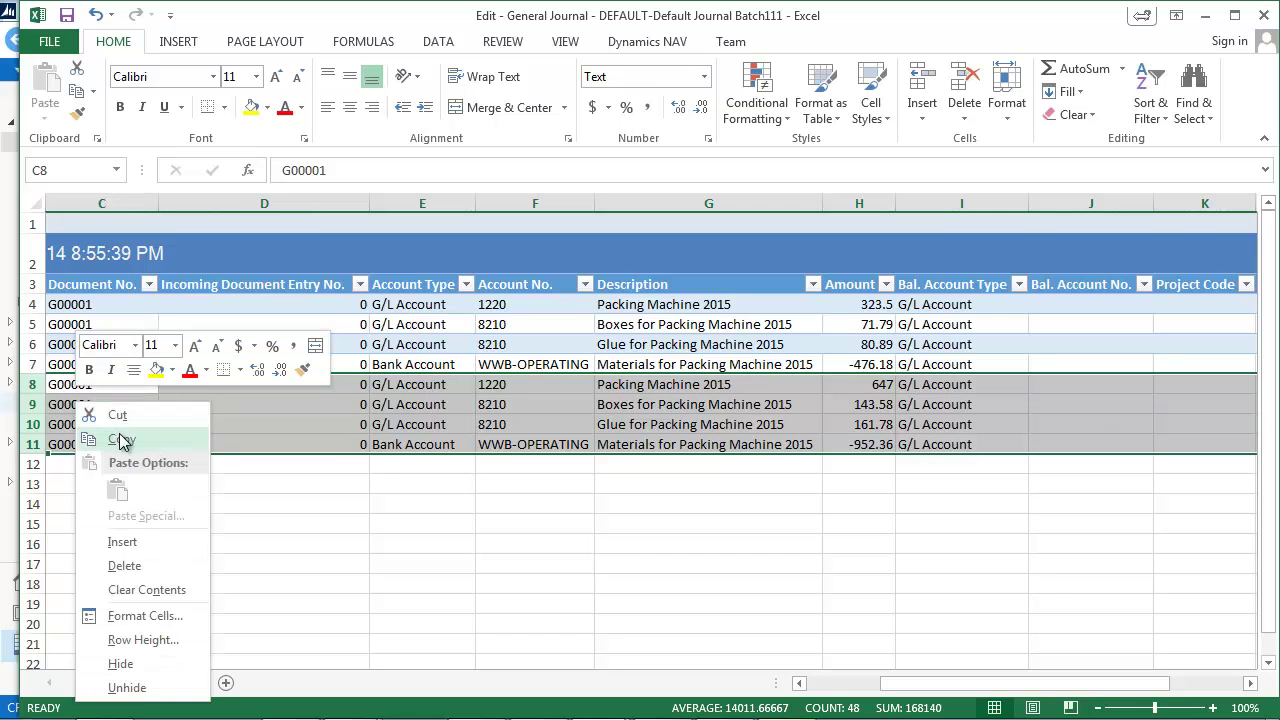
{"action": "left_click", "coordinate": [120, 437]}
{"action": "mouse_move", "coordinate": [388, 710]}
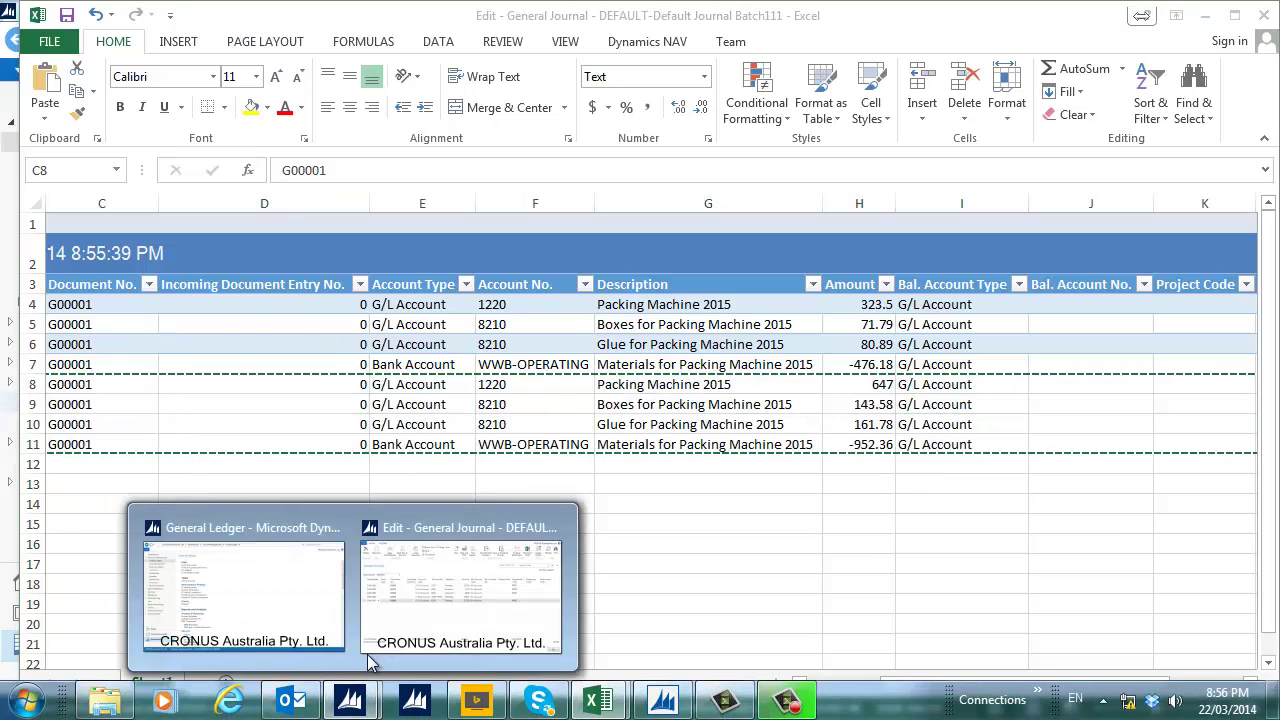
{"action": "left_click", "coordinate": [460, 575]}
{"action": "left_click", "coordinate": [74, 390]}
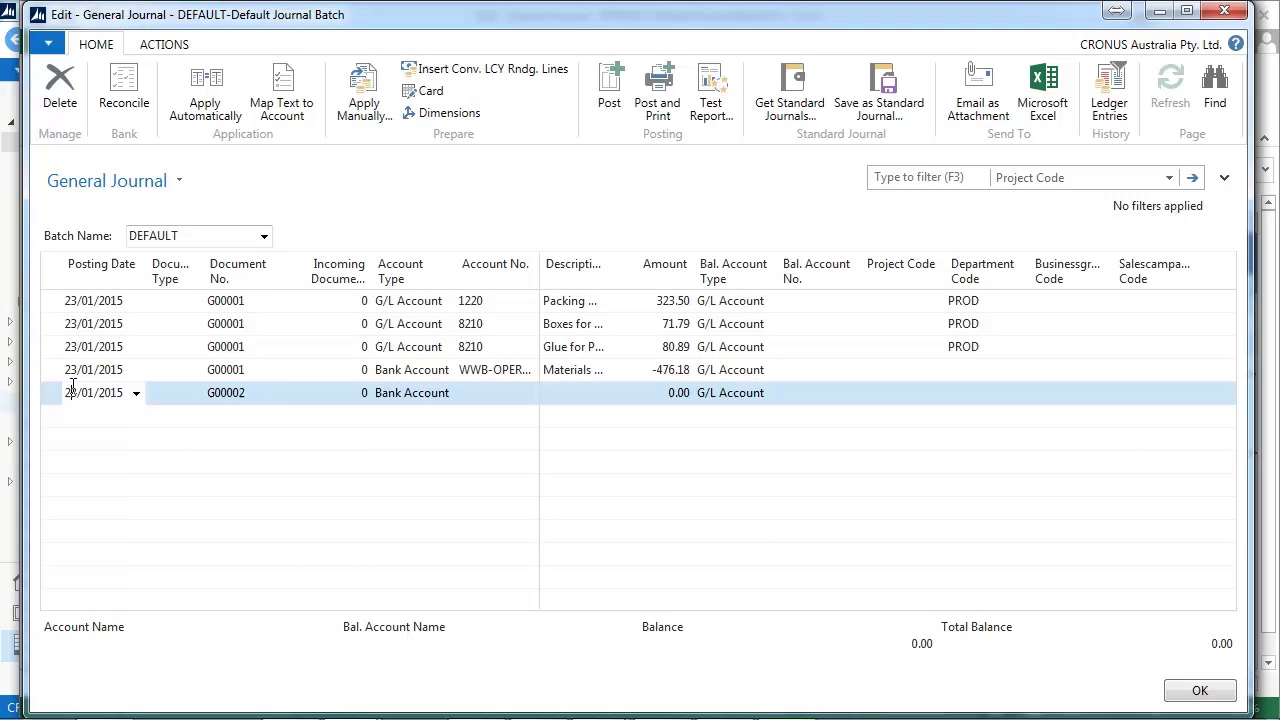
{"action": "right_click", "coordinate": [76, 391]}
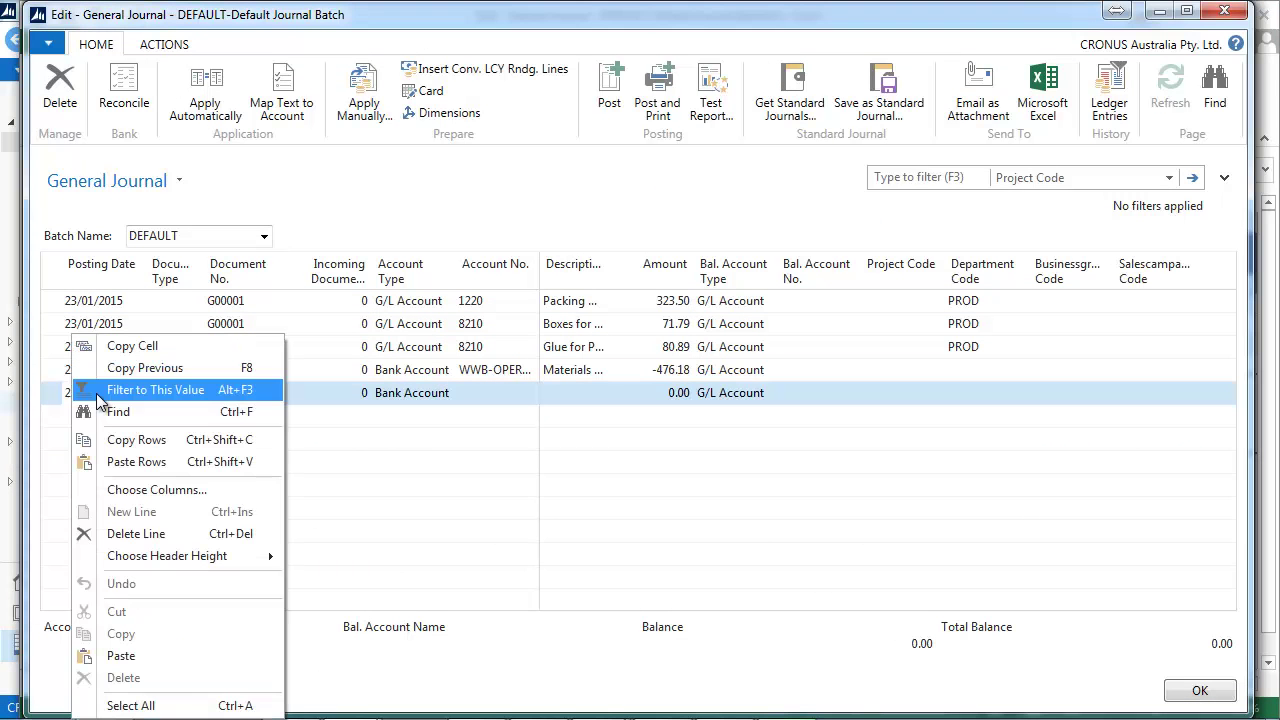
{"action": "left_click", "coordinate": [151, 463]}
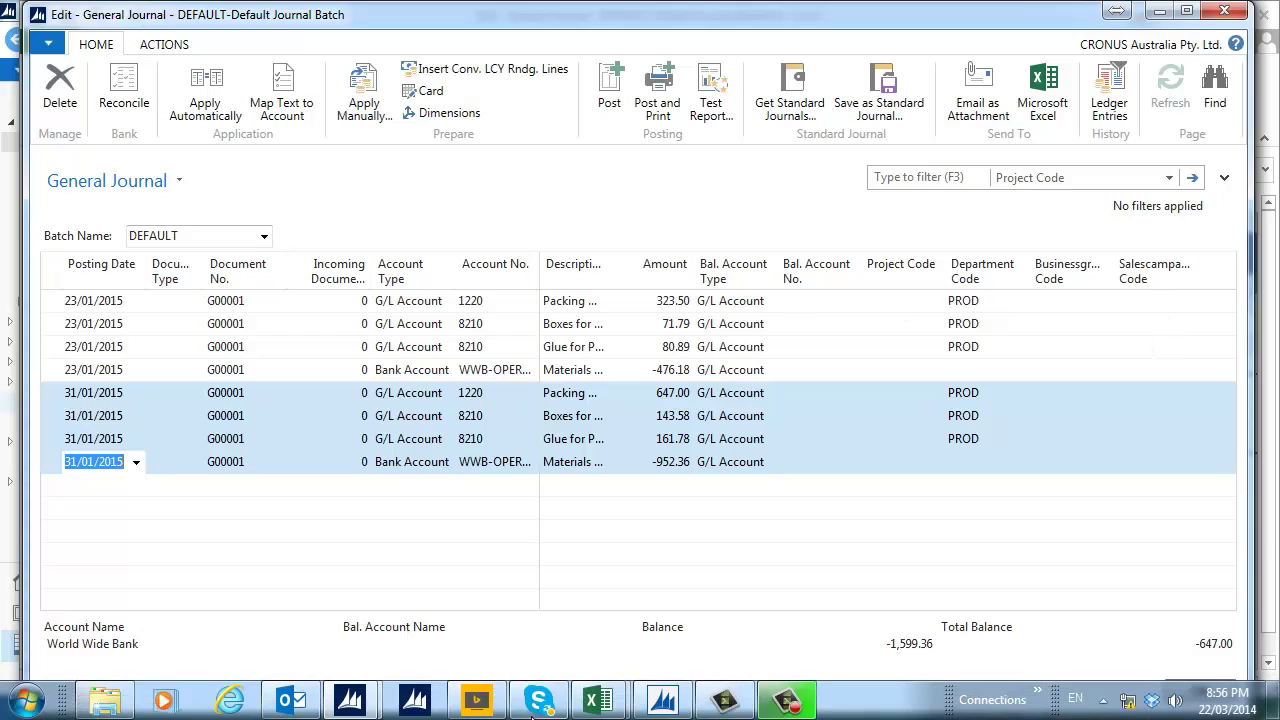
Enter TOYOTA as the Project Code in K4 and fill it down to K5.
{"action": "mouse_move", "coordinate": [560, 710]}
{"action": "mouse_move", "coordinate": [598, 700]}
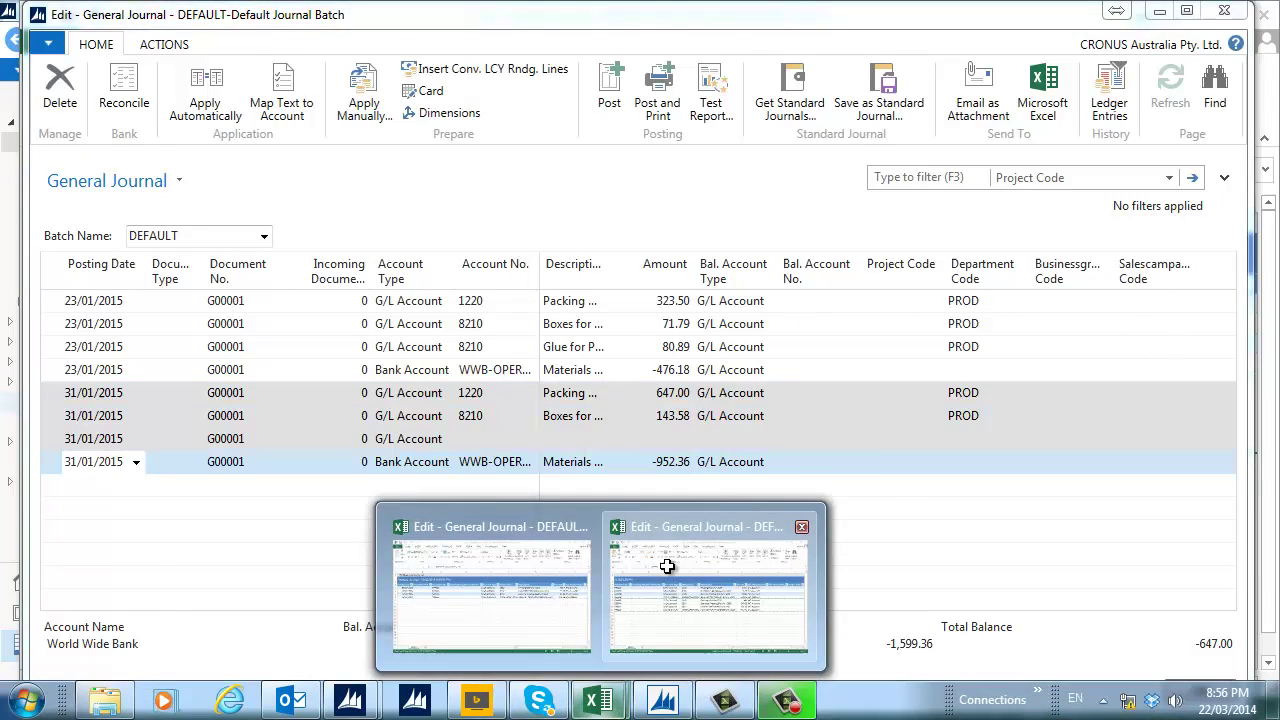
{"action": "left_click", "coordinate": [666, 563]}
{"action": "left_click_drag", "start_coordinate": [938, 684], "coordinate": [1094, 691]}
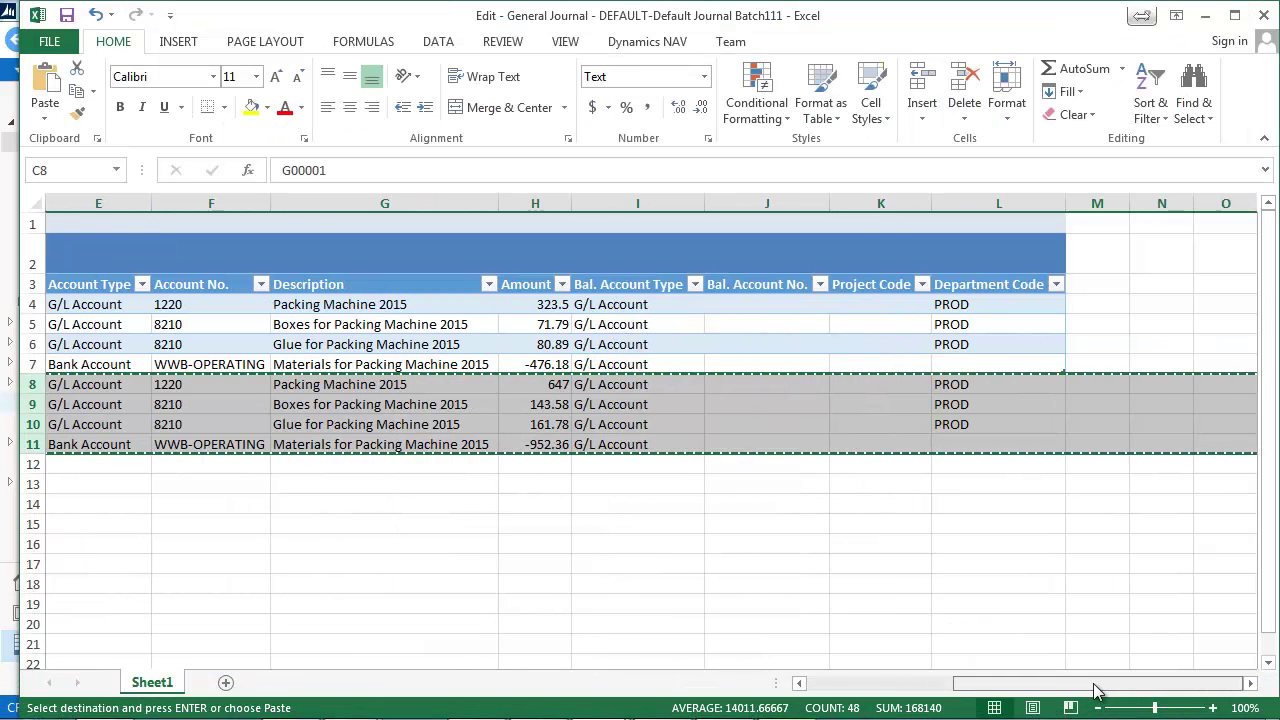
{"action": "left_click", "coordinate": [861, 302]}
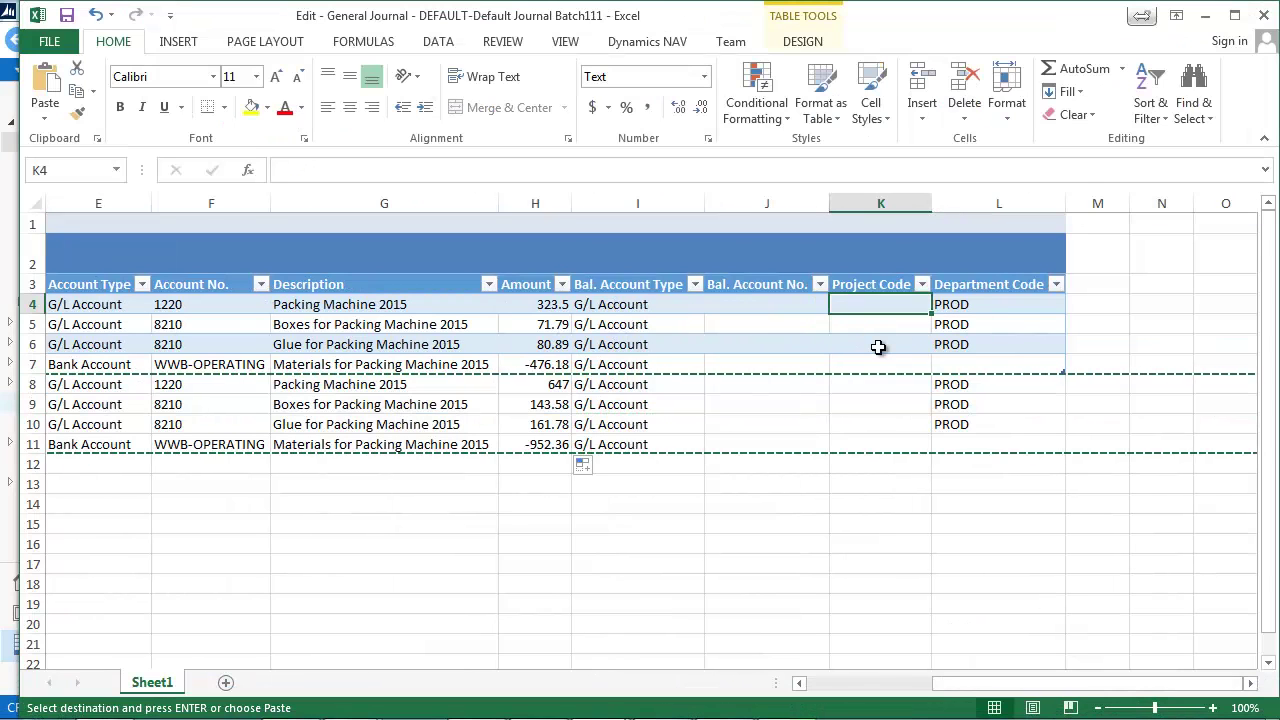
{"action": "key", "text": "Escape"}
{"action": "key", "text": "Caps_Lock"}
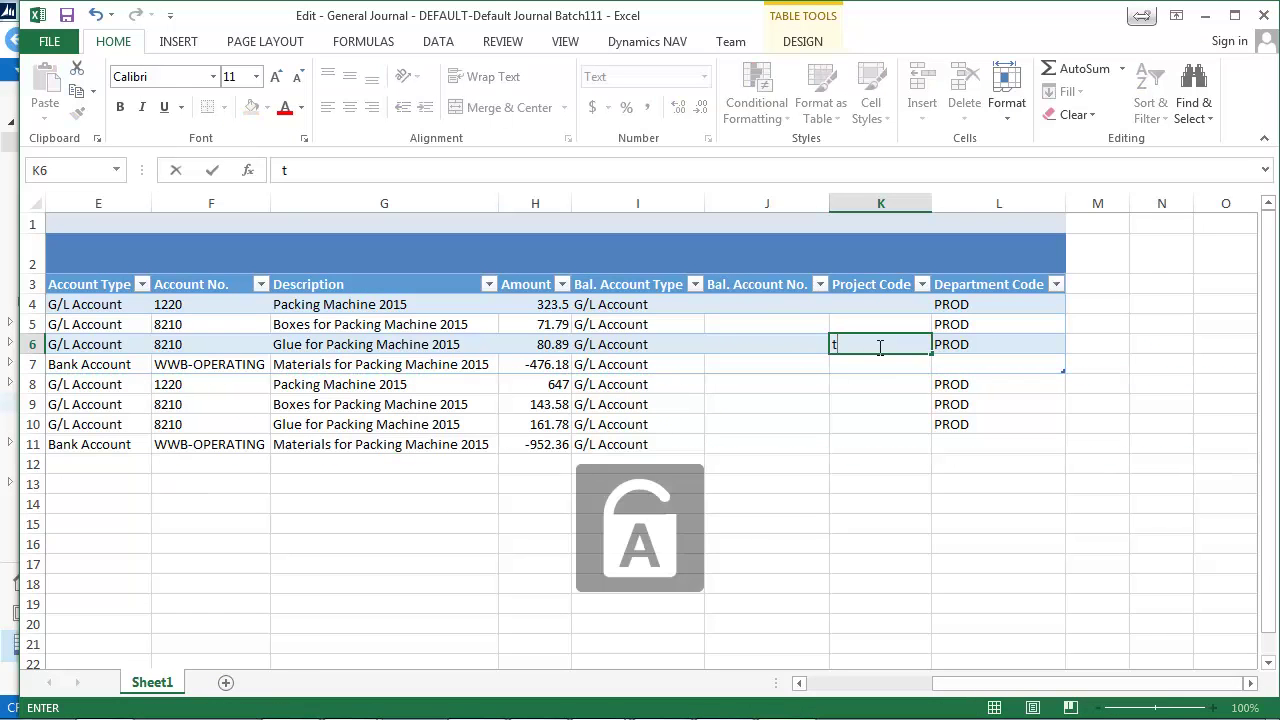
{"action": "key", "text": "Return"}
{"action": "key", "text": "Up"}
{"action": "key", "text": "Caps_Lock"}
{"action": "type", "text": "TOT"}
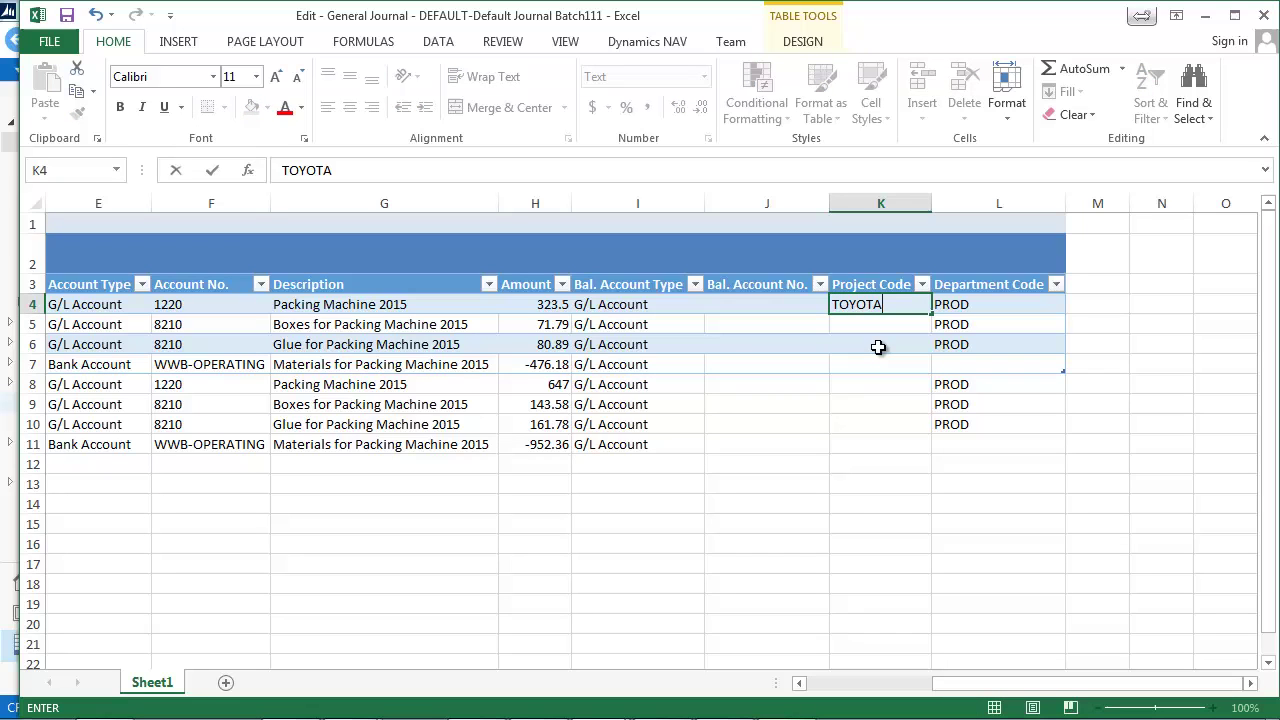
{"action": "key", "text": "Return"}
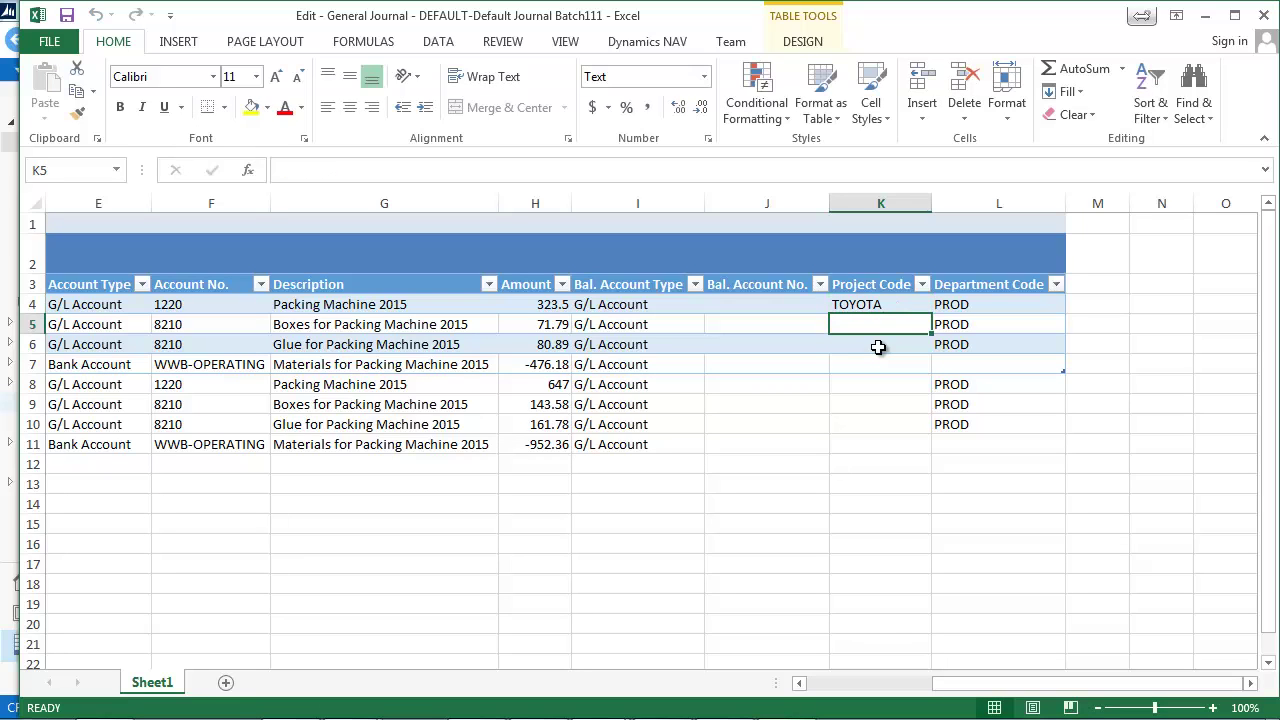
{"action": "left_click", "coordinate": [908, 304]}
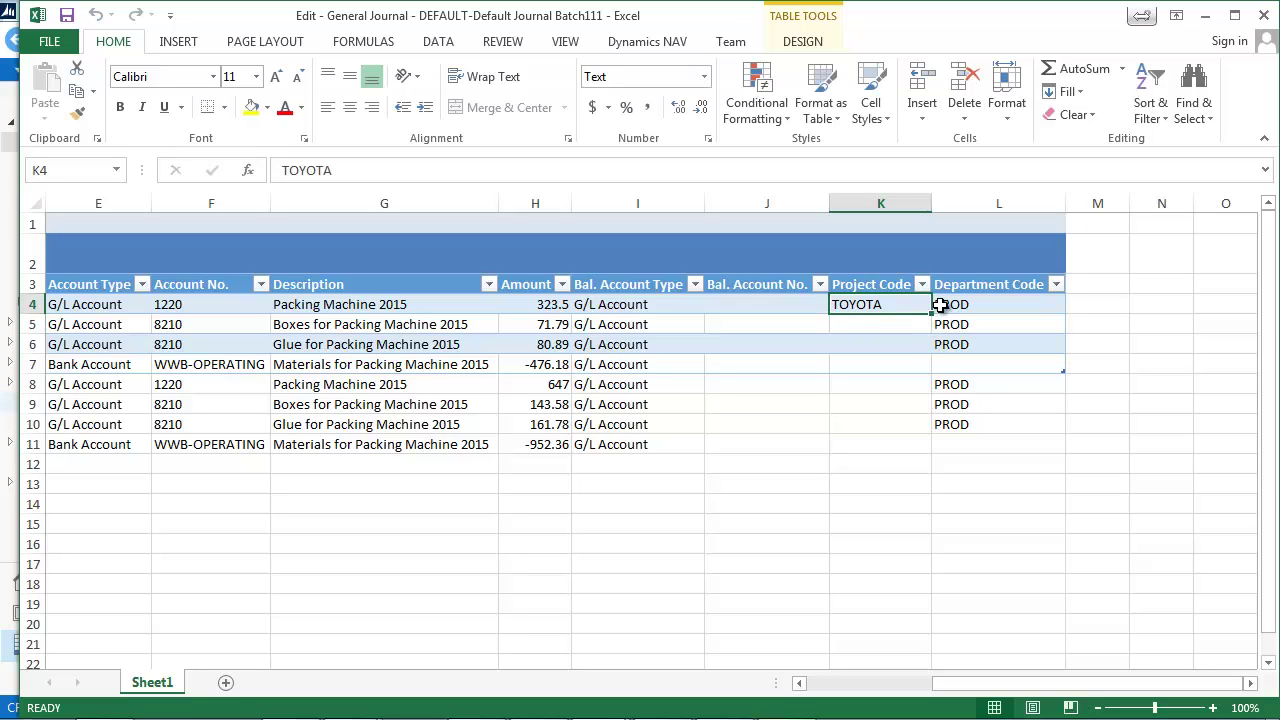
{"action": "left_click", "coordinate": [935, 326]}
{"action": "mouse_move", "coordinate": [930, 335]}
{"action": "left_mouse_down"}
{"action": "mouse_move", "coordinate": [920, 323]}
{"action": "mouse_move", "coordinate": [889, 340]}
{"action": "left_mouse_up"}
{"action": "left_click", "coordinate": [920, 306]}
{"action": "double_click", "coordinate": [886, 346]}
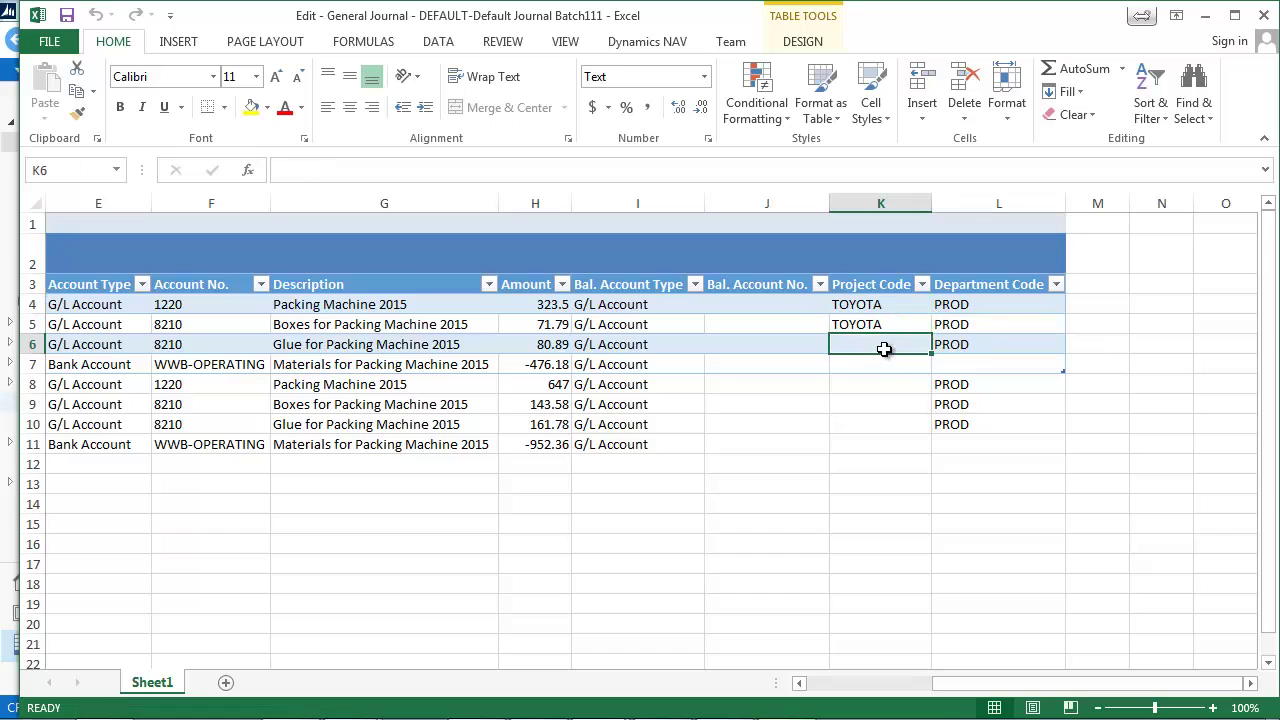
Enter MERCEDES as the Project Code in K6 and fill it down to K7.
{"action": "key", "text": "Caps_Lock"}
{"action": "type", "text": "mer"}
{"action": "key", "text": "BackSpace"}
{"action": "key", "text": "BackSpace"}
{"action": "key", "text": "BackSpace"}
{"action": "key", "text": "Caps_Lock"}
{"action": "type", "text": "M"}
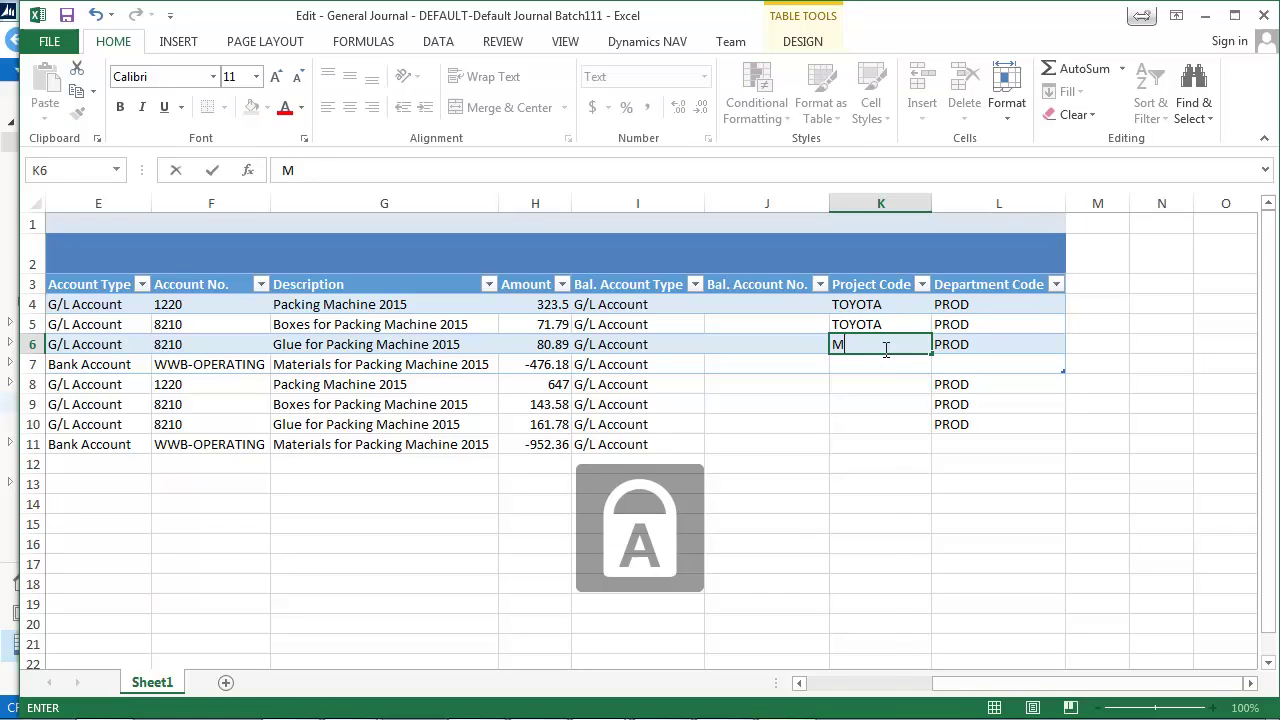
{"action": "type", "text": "ERCEDES"}
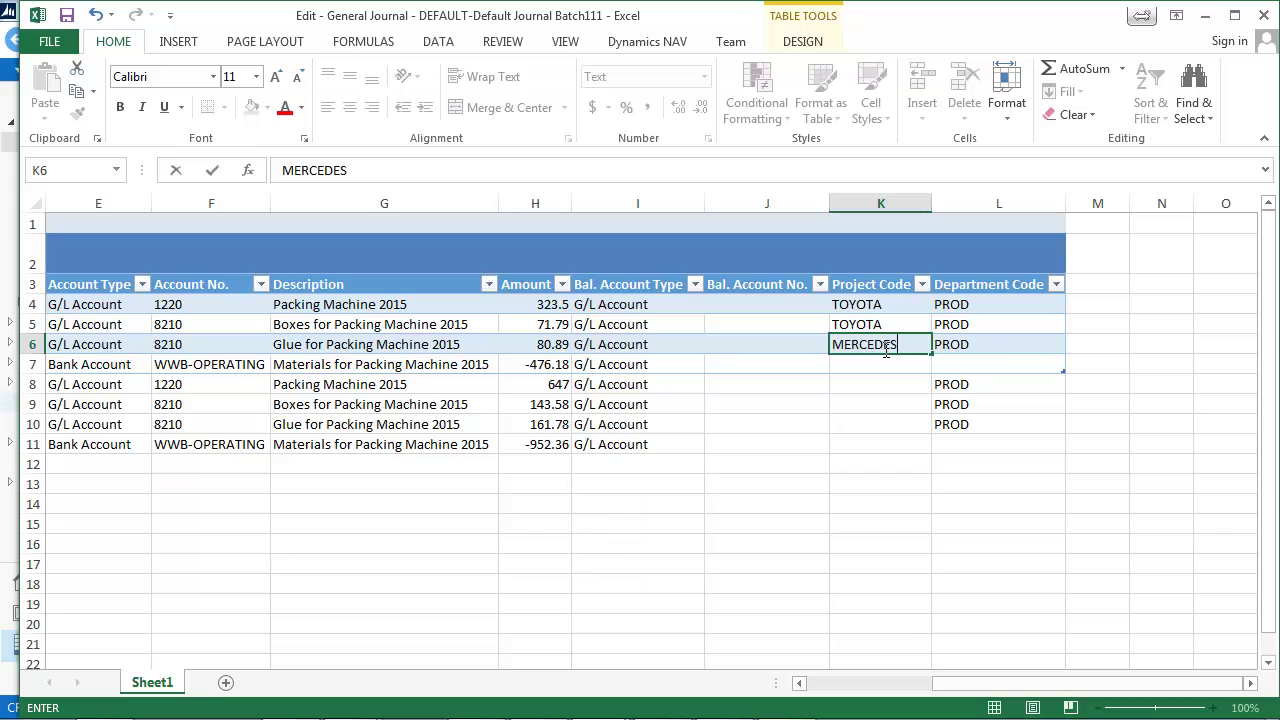
{"action": "key", "text": "Return"}
{"action": "left_click", "coordinate": [893, 340]}
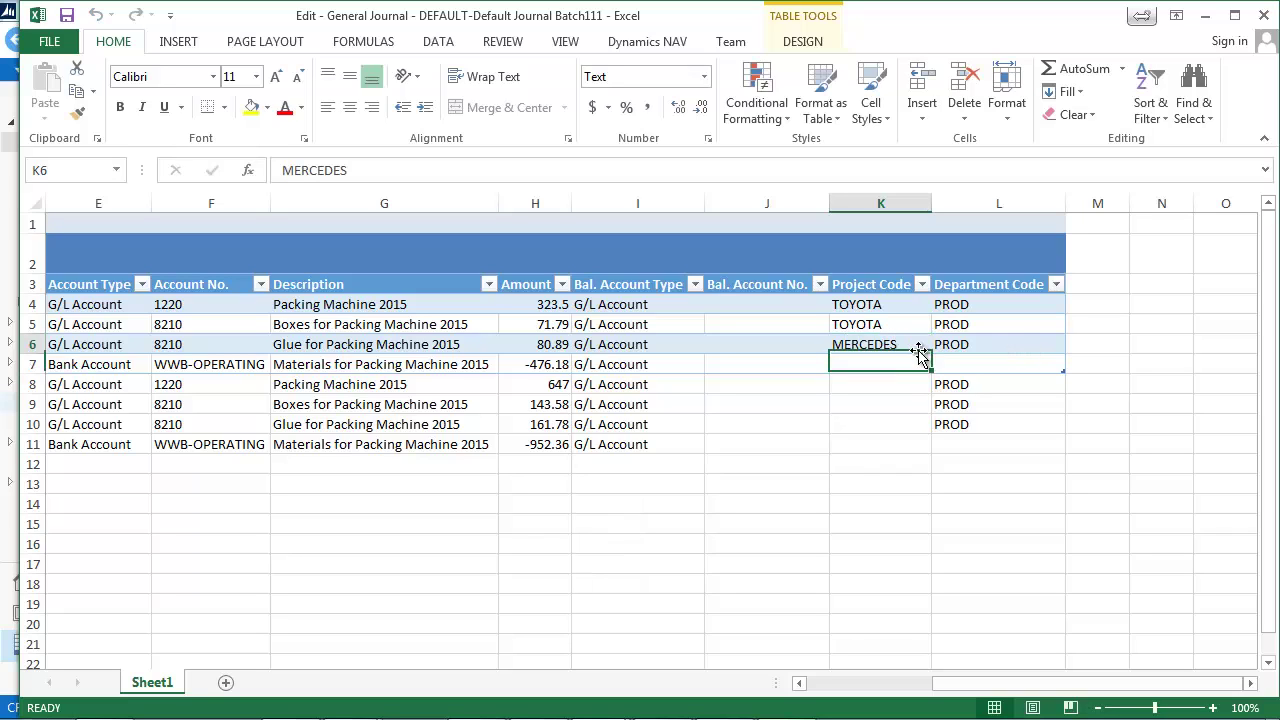
{"action": "left_click_drag", "start_coordinate": [930, 354], "coordinate": [927, 374]}
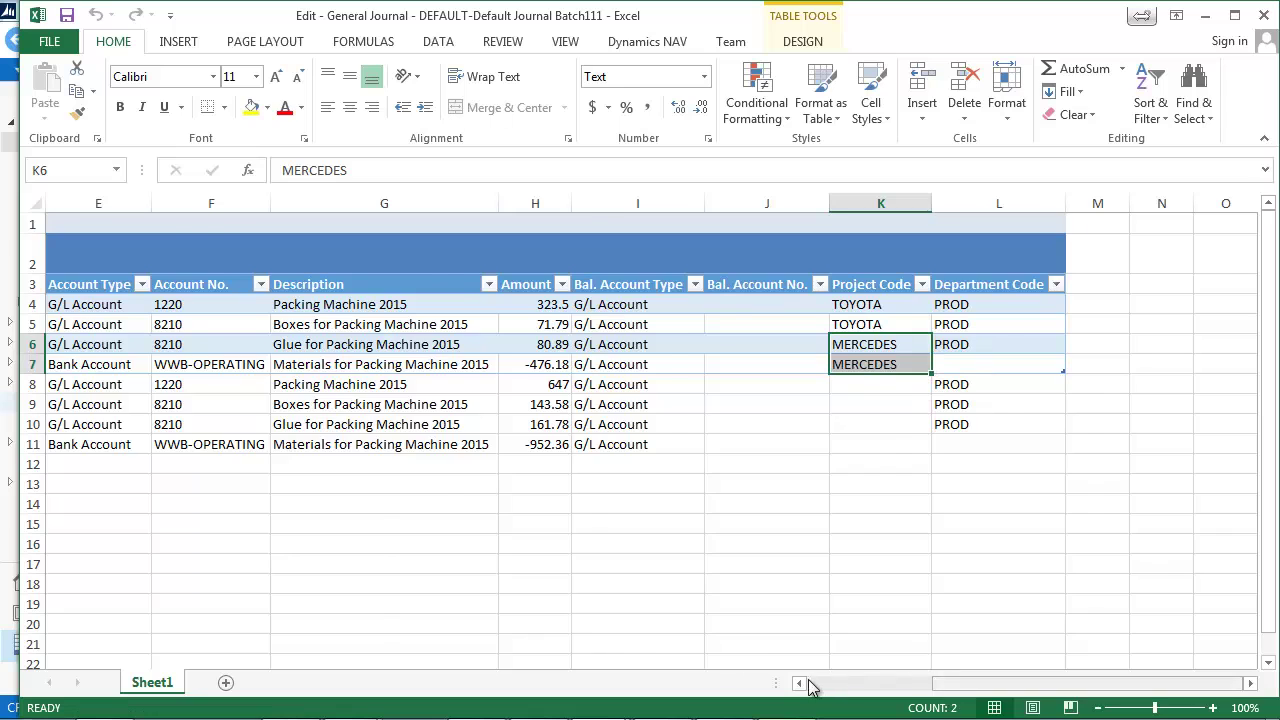
{"action": "left_click", "coordinate": [808, 683]}
Copy the four 23/01/2015 journal rows 4–7 in Excel.
{"action": "left_click", "coordinate": [38, 305]}
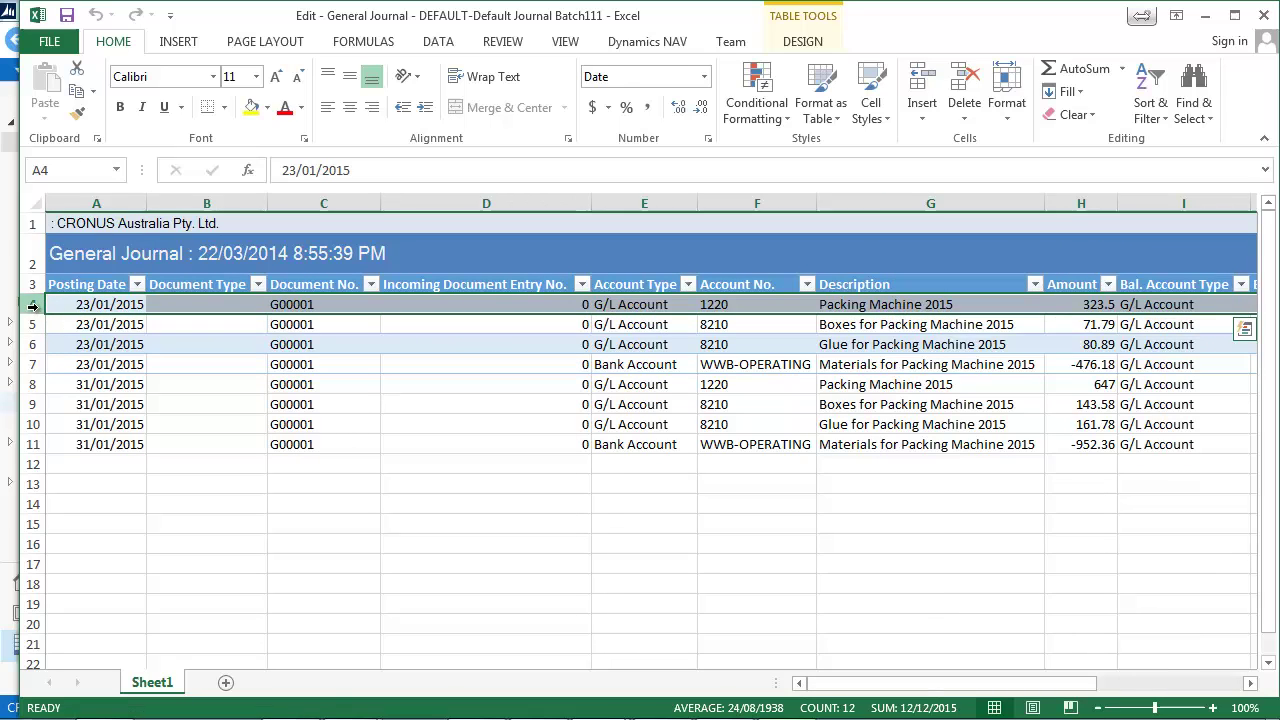
{"action": "left_click_drag", "start_coordinate": [38, 306], "coordinate": [36, 364]}
{"action": "right_click", "coordinate": [79, 340]}
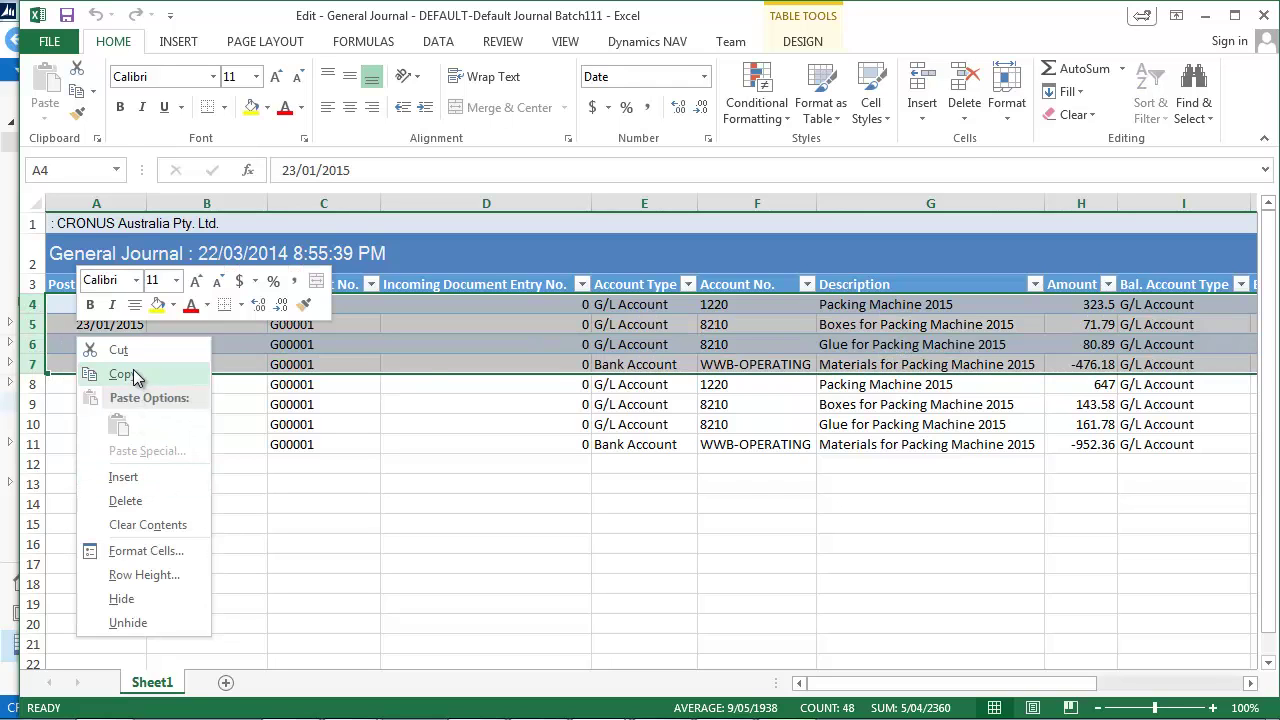
{"action": "left_click", "coordinate": [120, 374]}
Paste the copied rows over the four 23/01/2015 NAV General Journal lines, confirming the overwrite.
{"action": "left_click", "coordinate": [352, 697]}
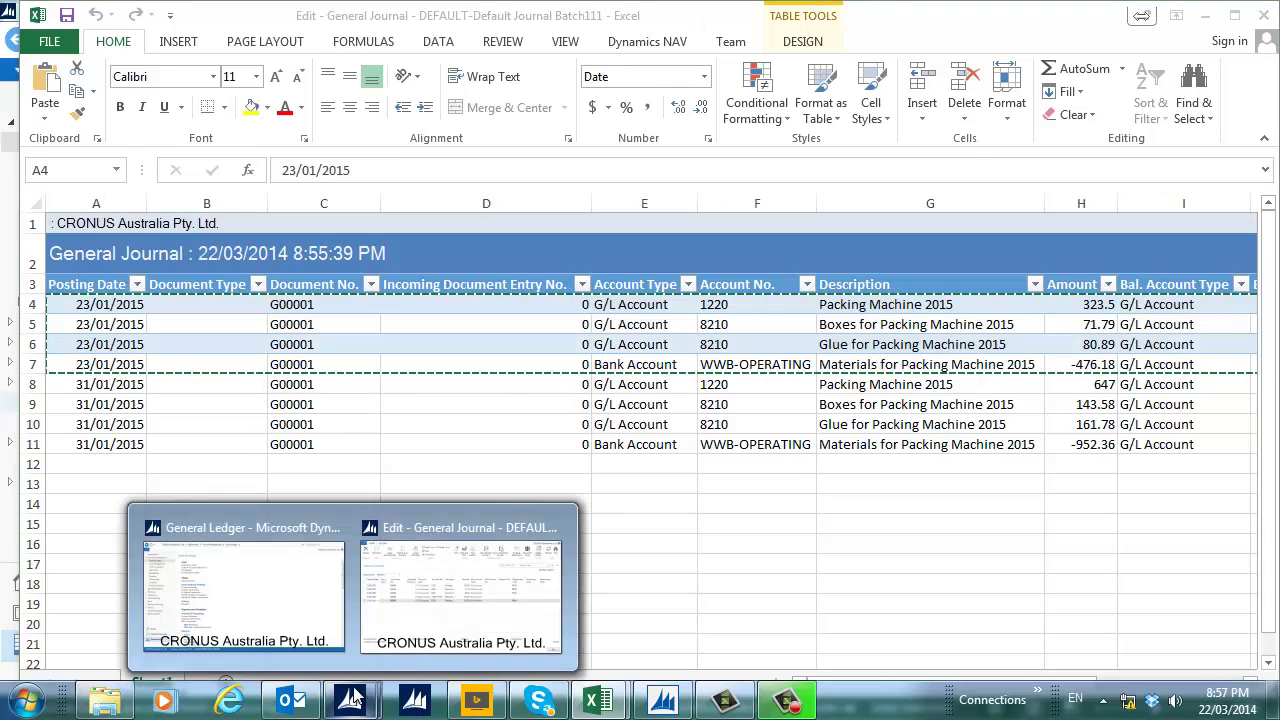
{"action": "left_click", "coordinate": [428, 562]}
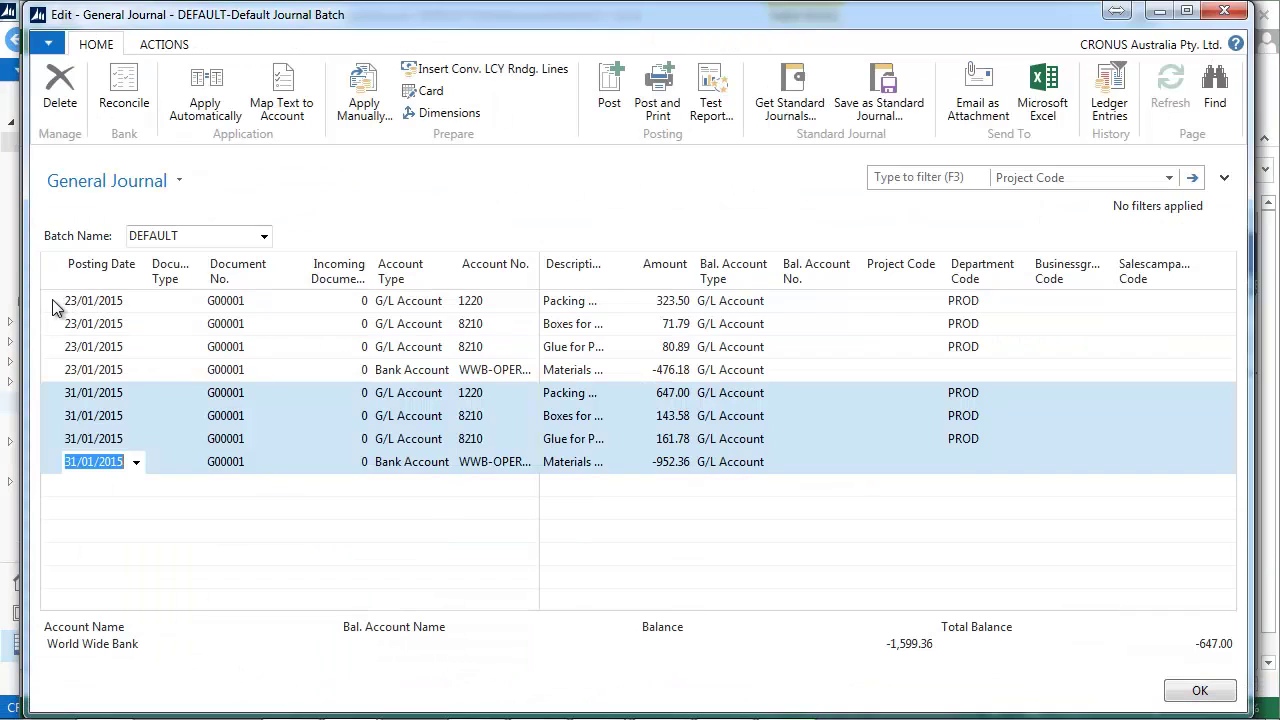
{"action": "left_click_drag", "start_coordinate": [55, 306], "coordinate": [53, 354]}
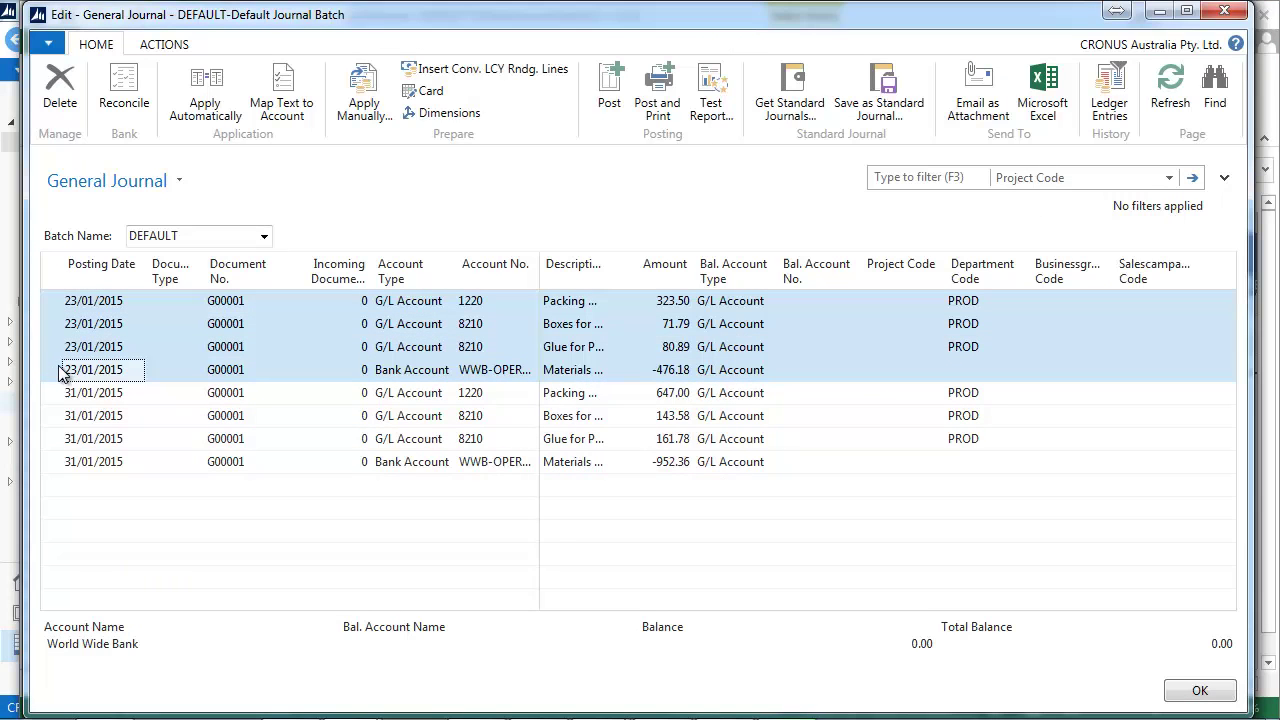
{"action": "right_click", "coordinate": [186, 310]}
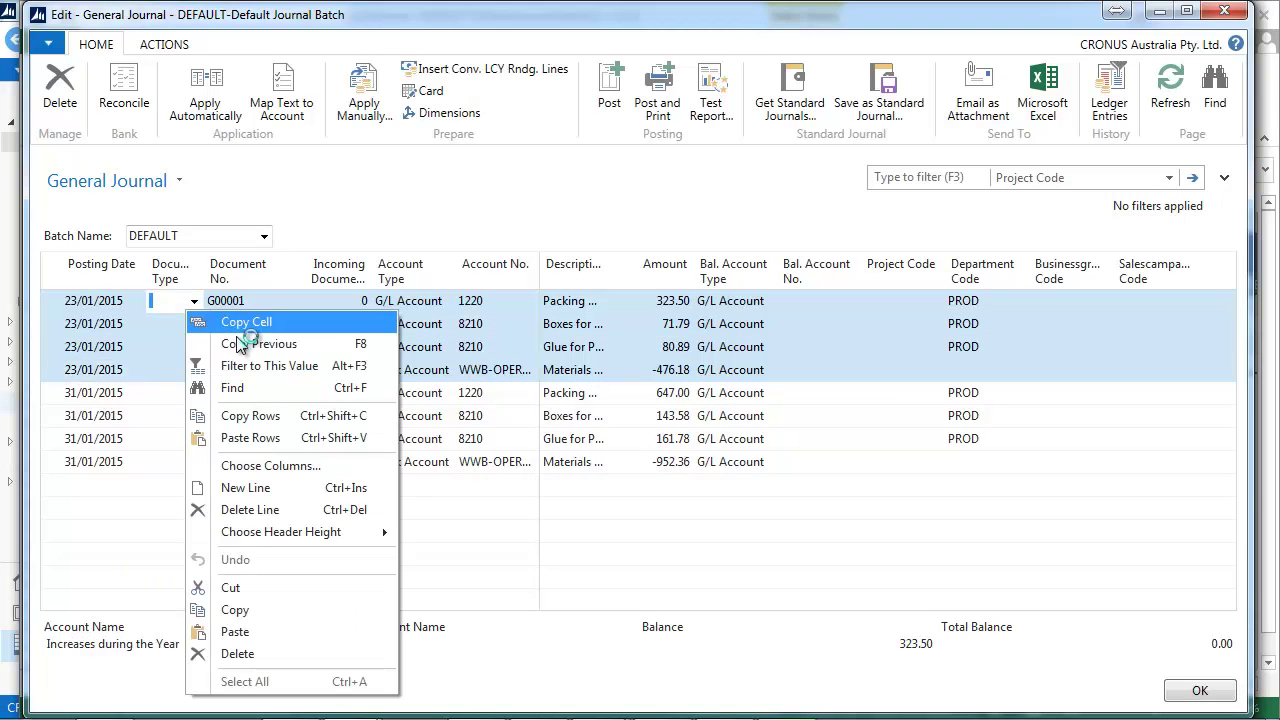
{"action": "left_click", "coordinate": [262, 437]}
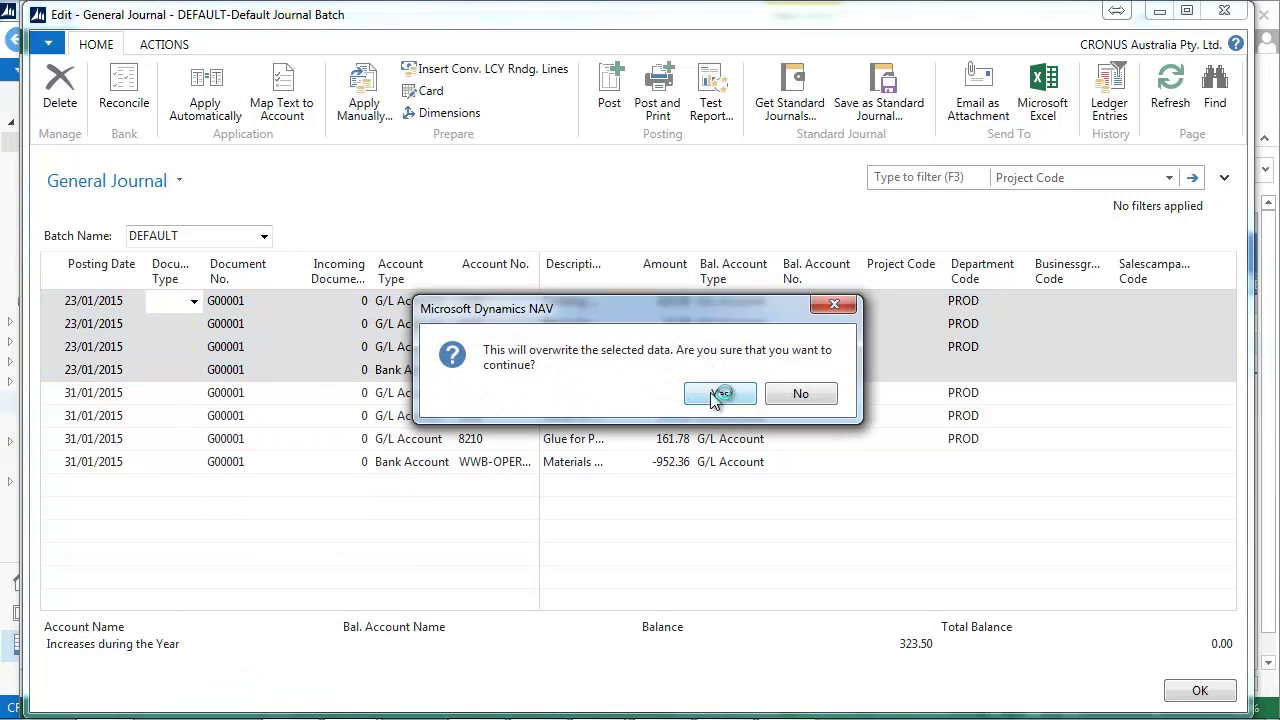
{"action": "left_click", "coordinate": [719, 396]}
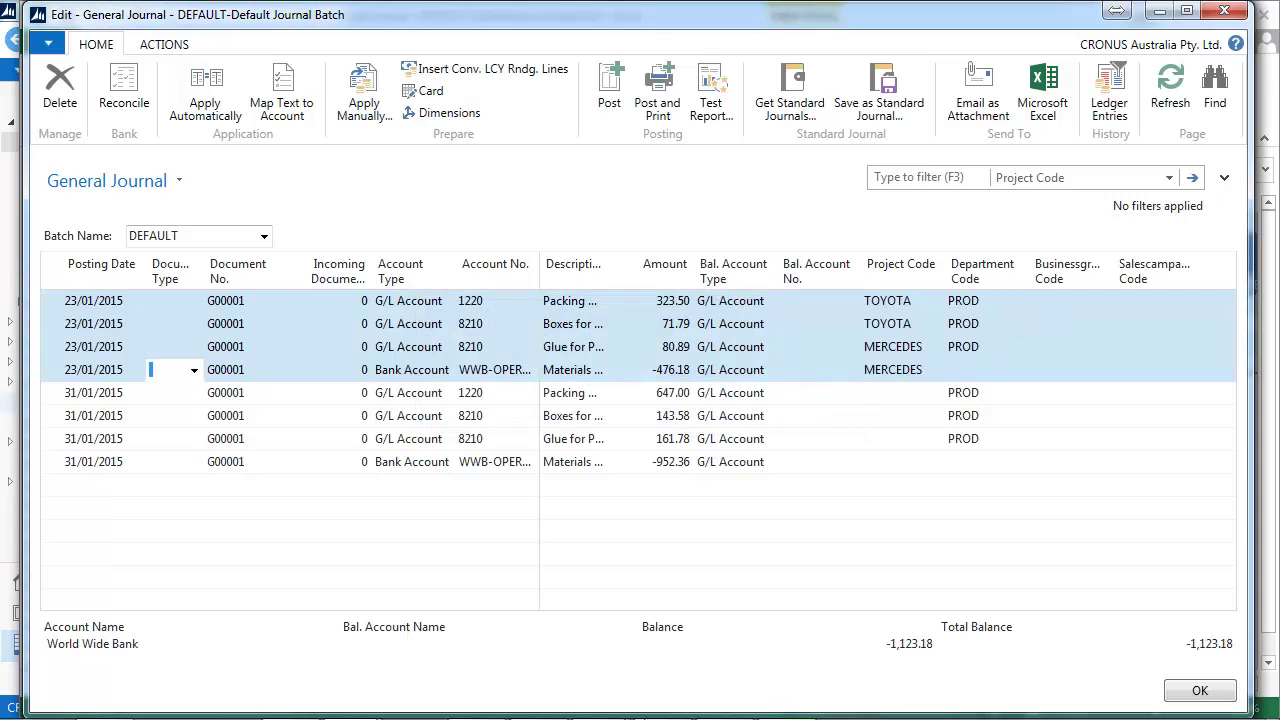
Enter NEW DES as the Description in Excel cell G4.
{"action": "mouse_move", "coordinate": [603, 695]}
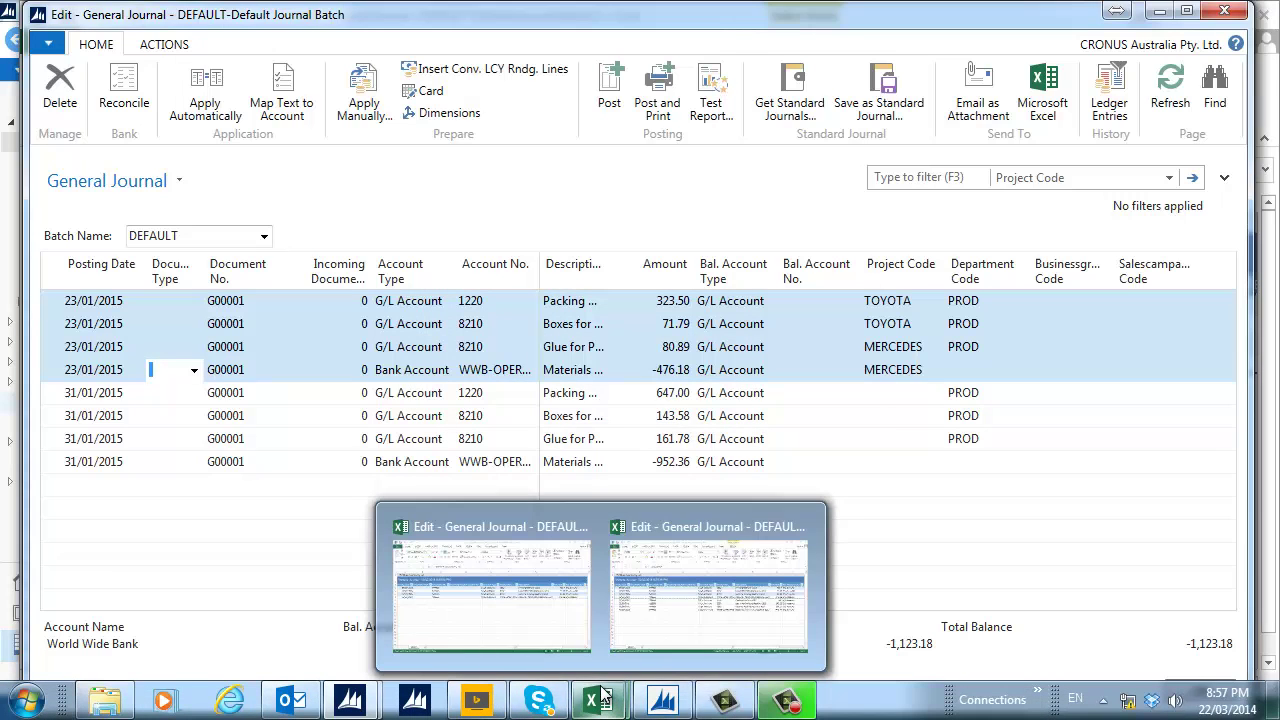
{"action": "left_click", "coordinate": [645, 632]}
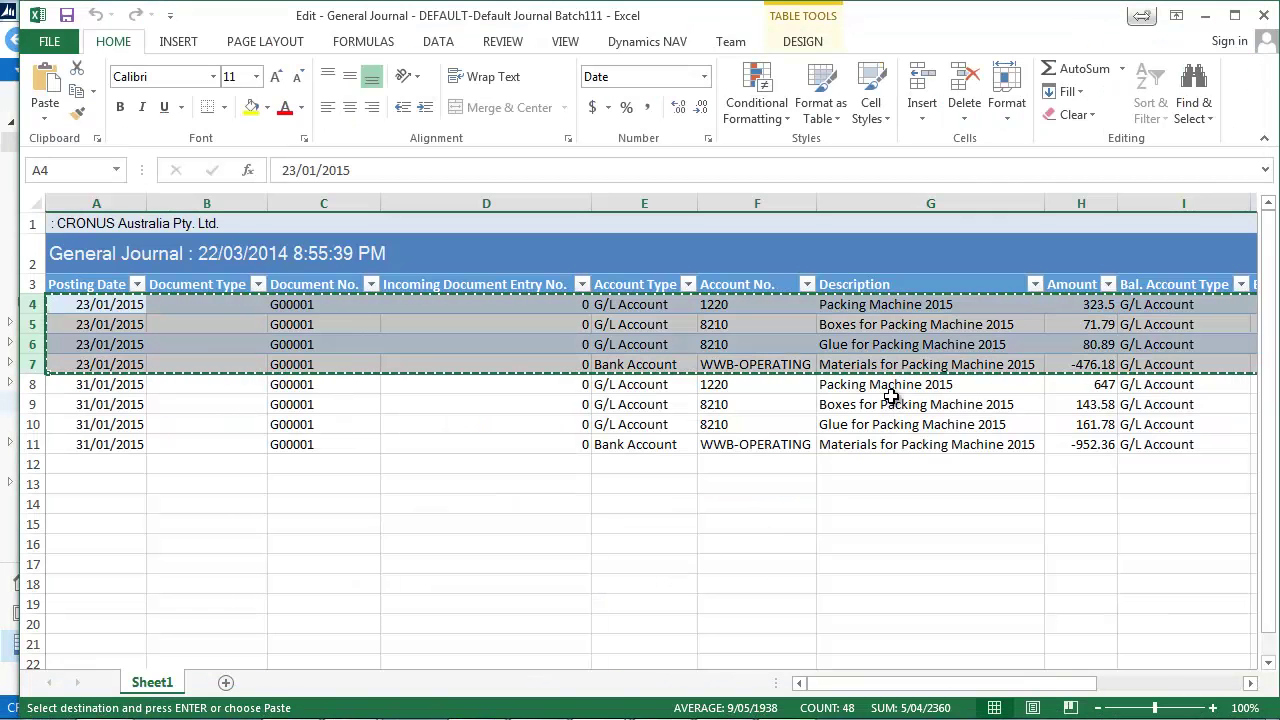
{"action": "left_click", "coordinate": [866, 324]}
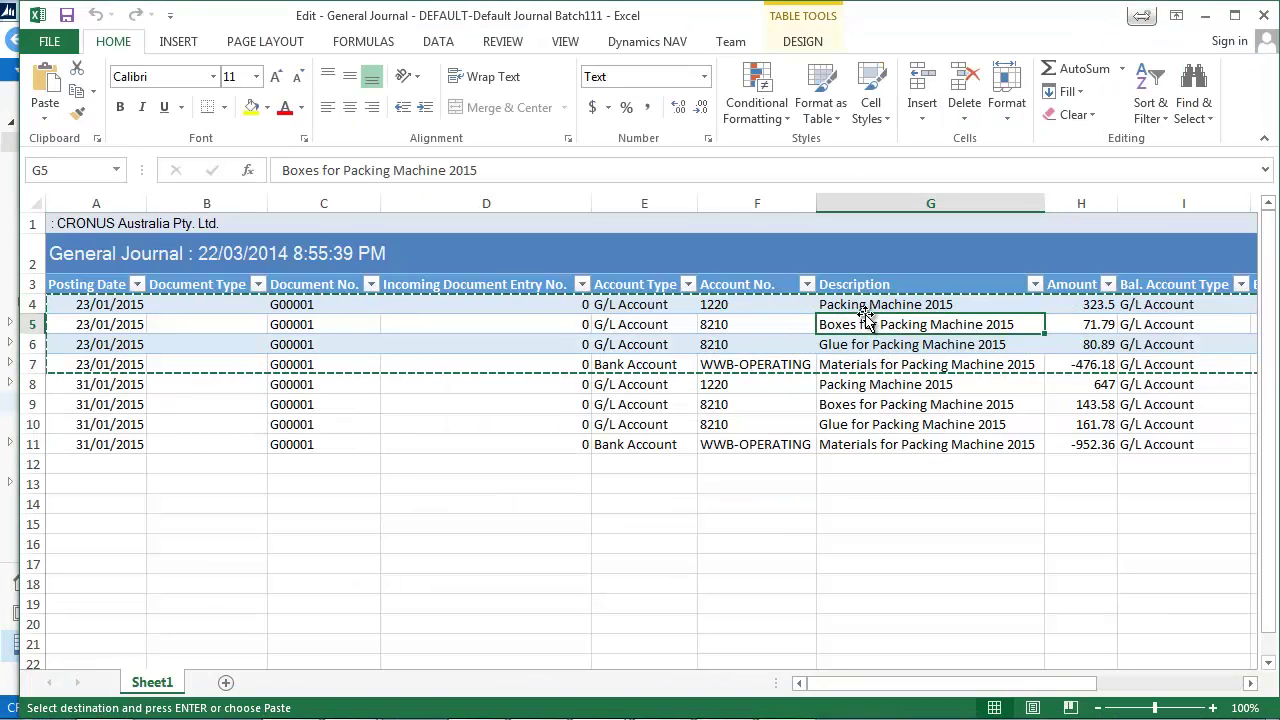
{"action": "key", "text": "Escape"}
{"action": "left_click", "coordinate": [864, 311]}
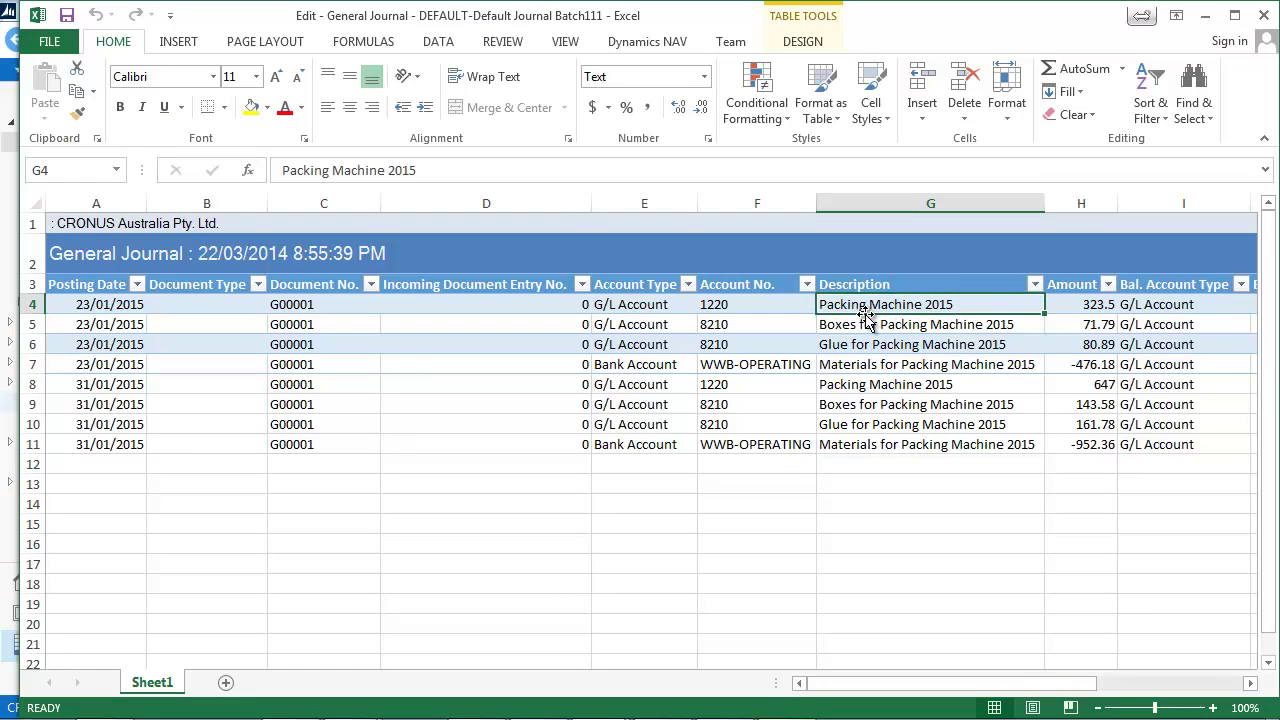
{"action": "type", "text": "NEW"}
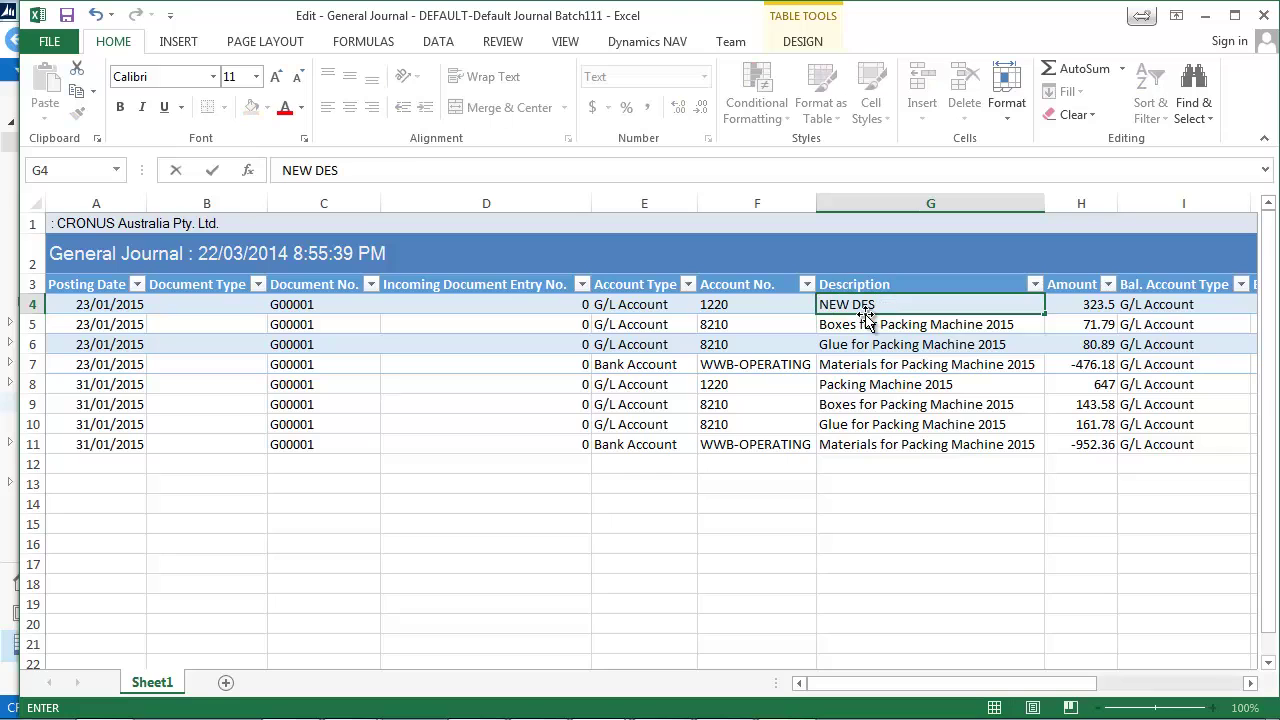
{"action": "type", "text": " DES"}
{"action": "key", "text": "Up"}
{"action": "key", "text": "Down"}
Copy NEW DES down into Description cells G5 through G11.
{"action": "key", "text": "ctrl+c"}
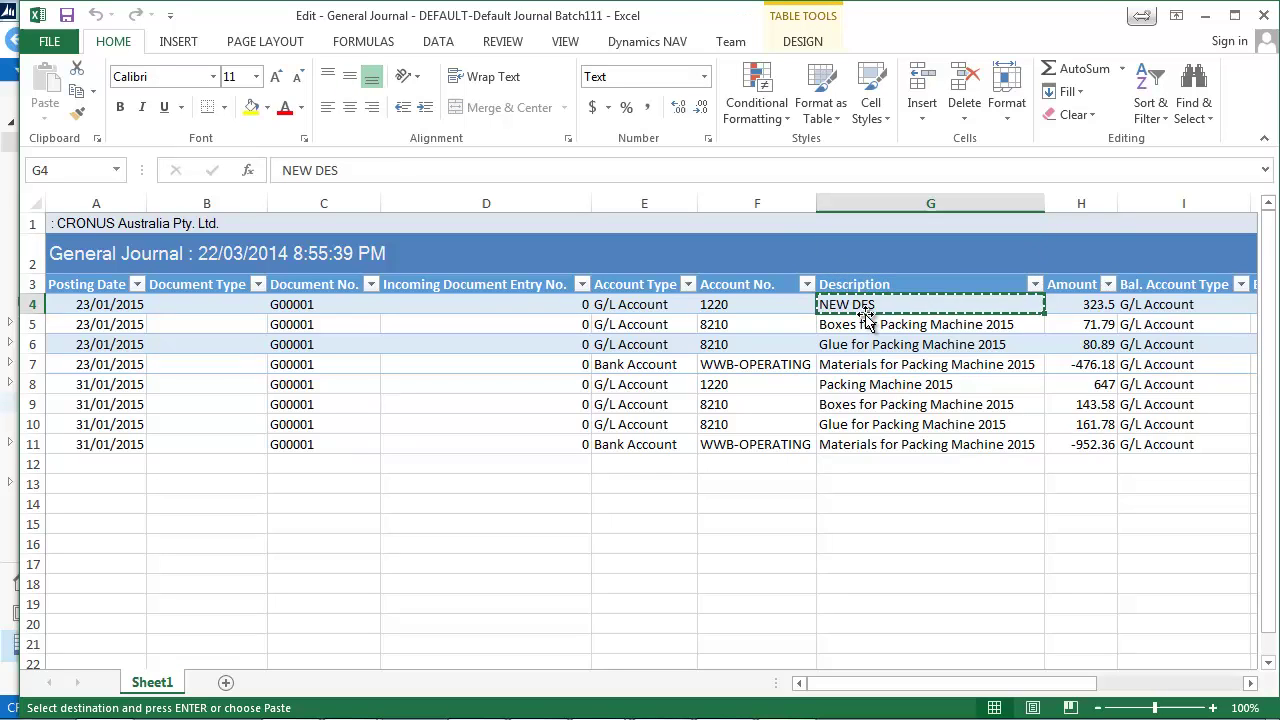
{"action": "key", "text": "Down"}
{"action": "key", "text": "ctrl+v"}
{"action": "key", "text": "Down"}
{"action": "key", "text": "ctrl+v"}
{"action": "key", "text": "Down"}
{"action": "key", "text": "ctrl+v"}
{"action": "key", "text": "Down"}
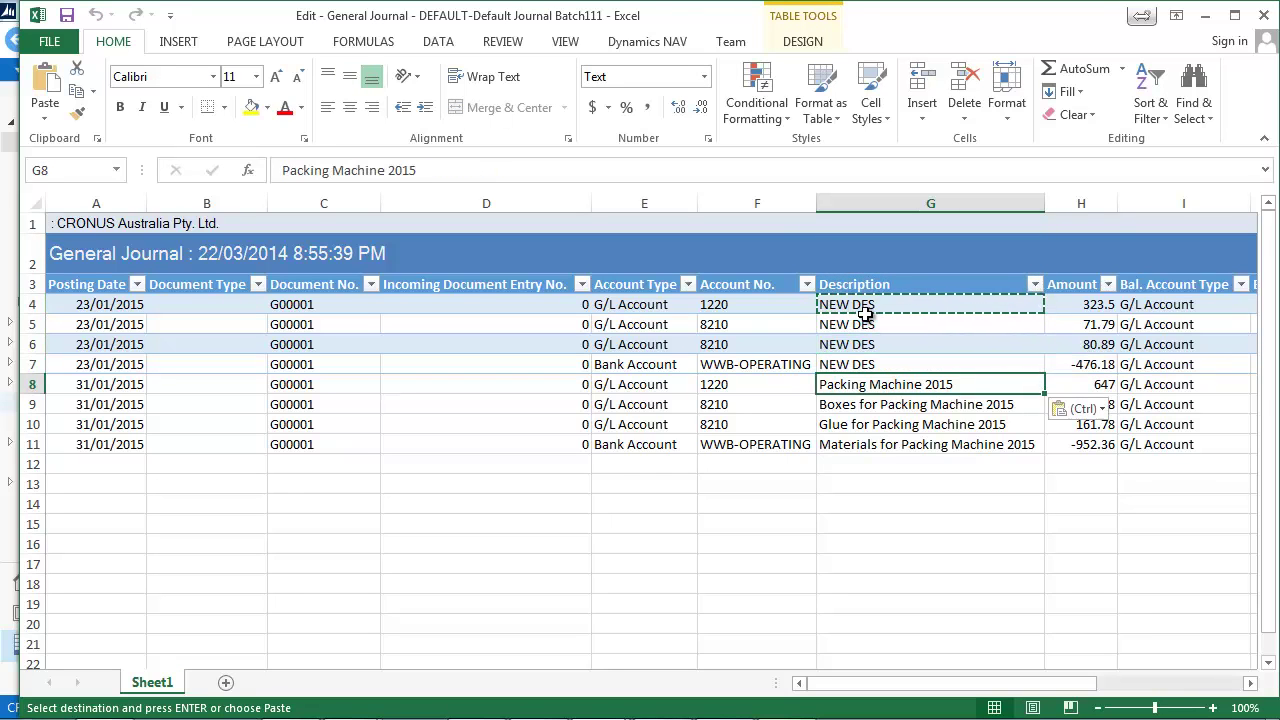
{"action": "key", "text": "ctrl+v"}
{"action": "key", "text": "Down"}
{"action": "key", "text": "ctrl+v"}
{"action": "key", "text": "Down"}
{"action": "key", "text": "ctrl+v"}
{"action": "key", "text": "Down"}
{"action": "key", "text": "ctrl+v"}
{"action": "key", "text": "Up"}
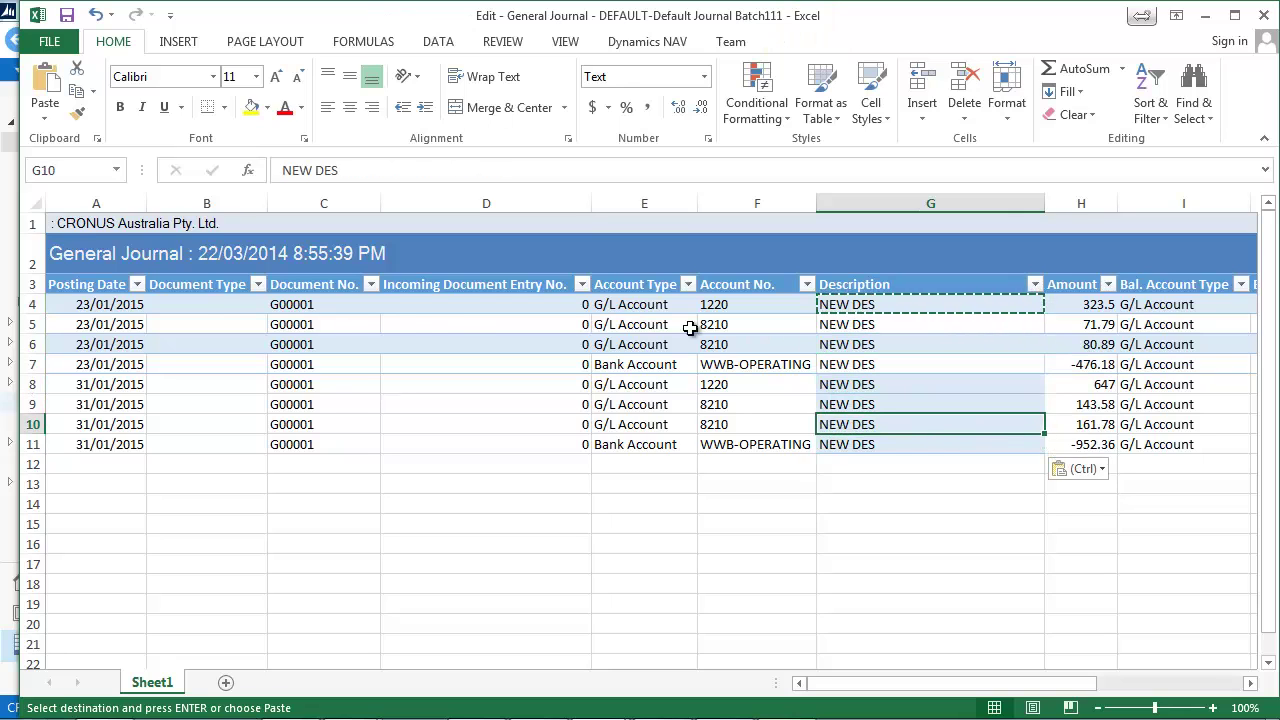
Copy Excel journal rows 4–11.
{"action": "left_click_drag", "start_coordinate": [33, 304], "coordinate": [55, 449]}
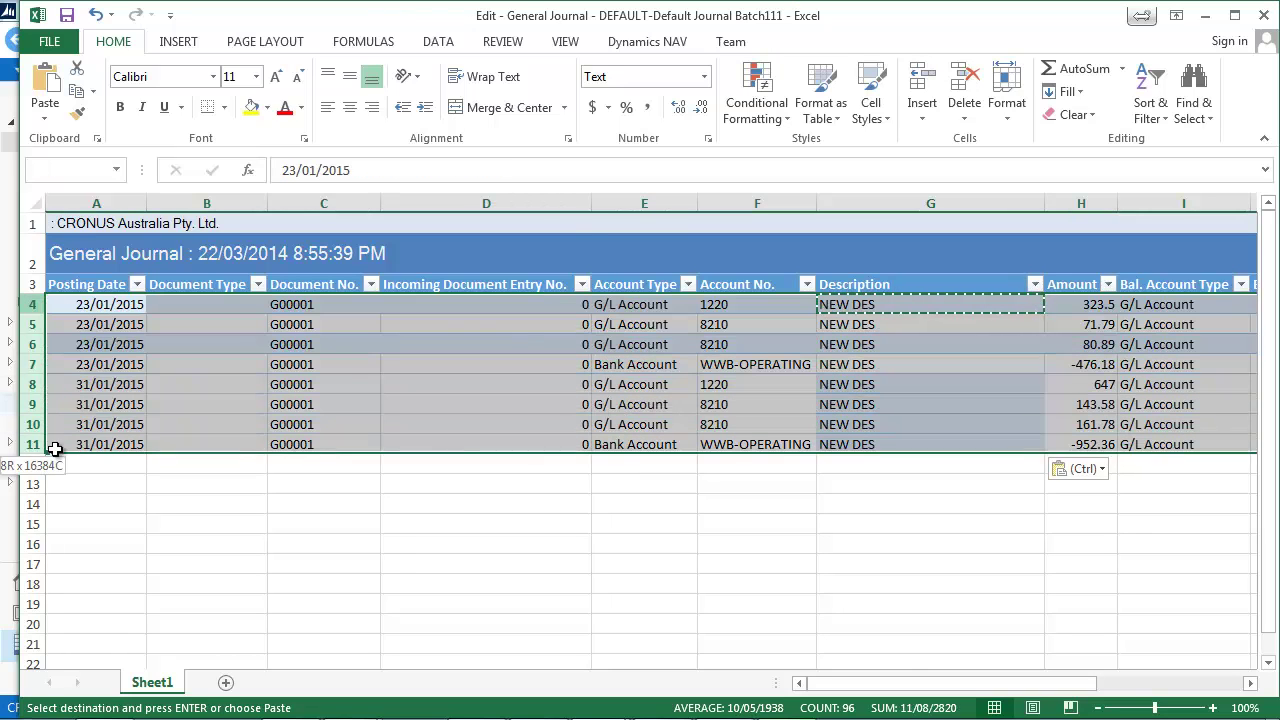
{"action": "right_click", "coordinate": [105, 304]}
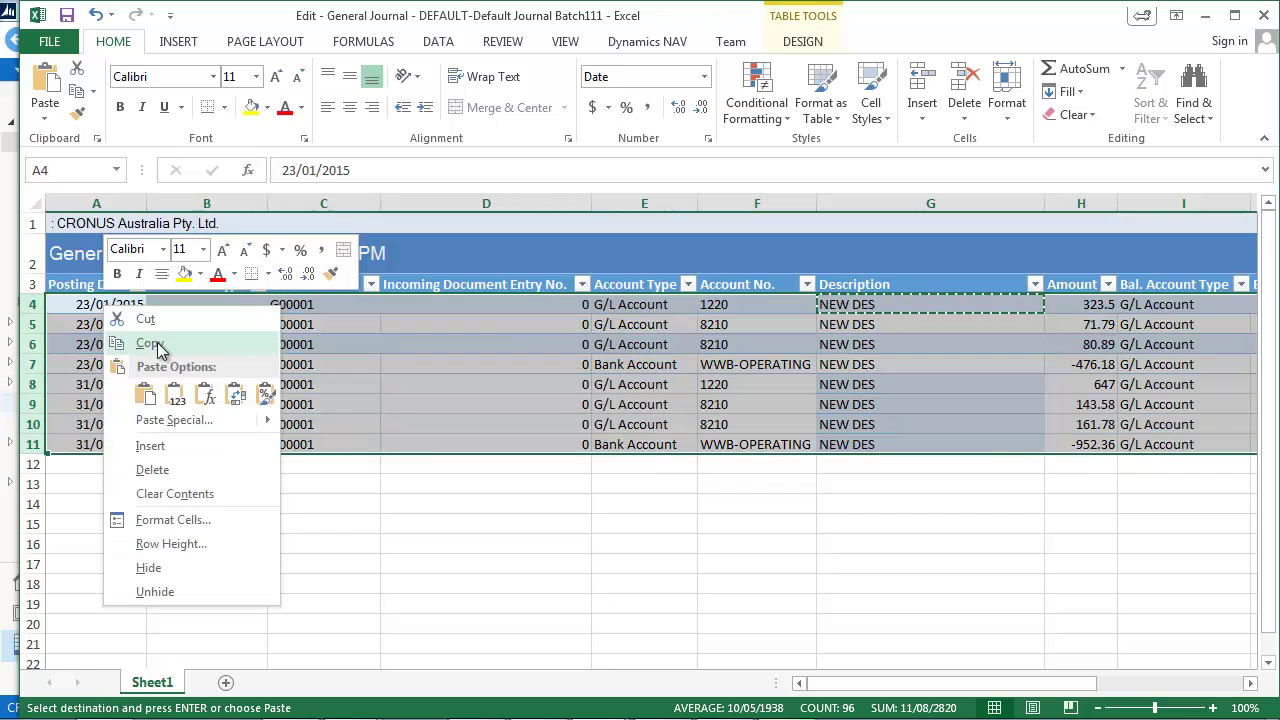
{"action": "left_click", "coordinate": [150, 343]}
Paste the Excel rows over all eight NAV General Journal lines, confirming the overwrite.
{"action": "left_click", "coordinate": [350, 700]}
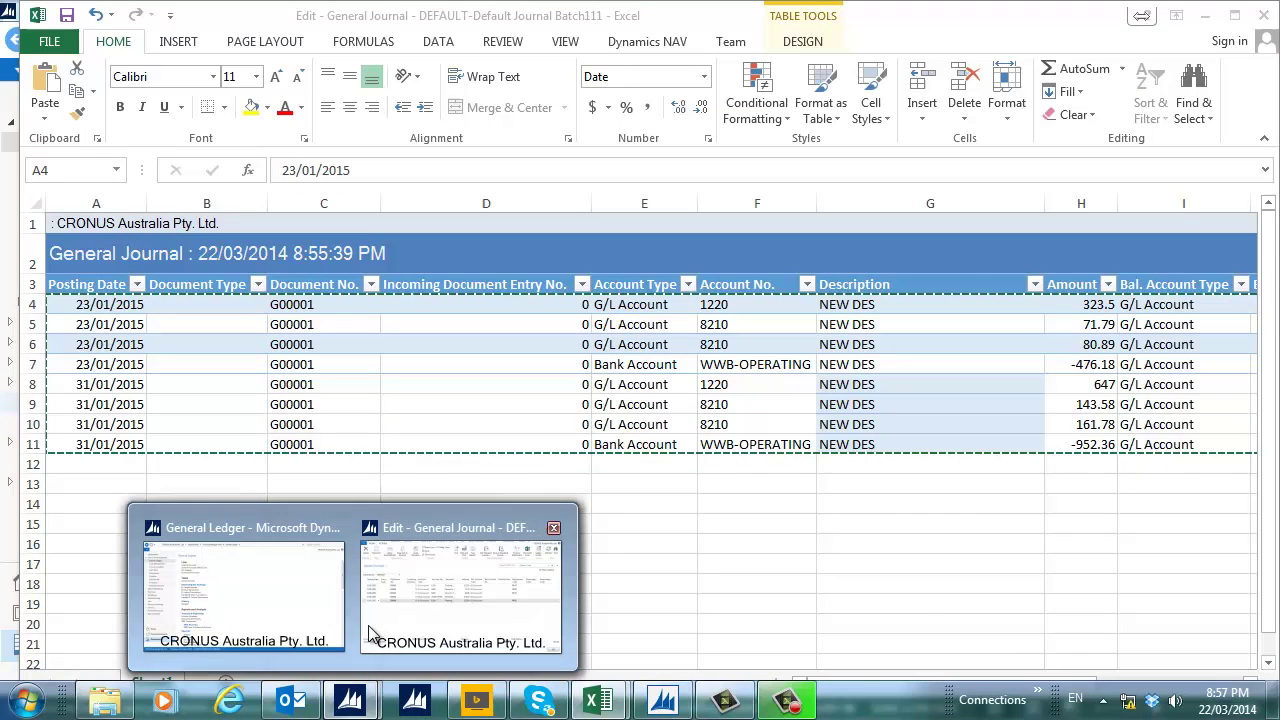
{"action": "left_click", "coordinate": [390, 600]}
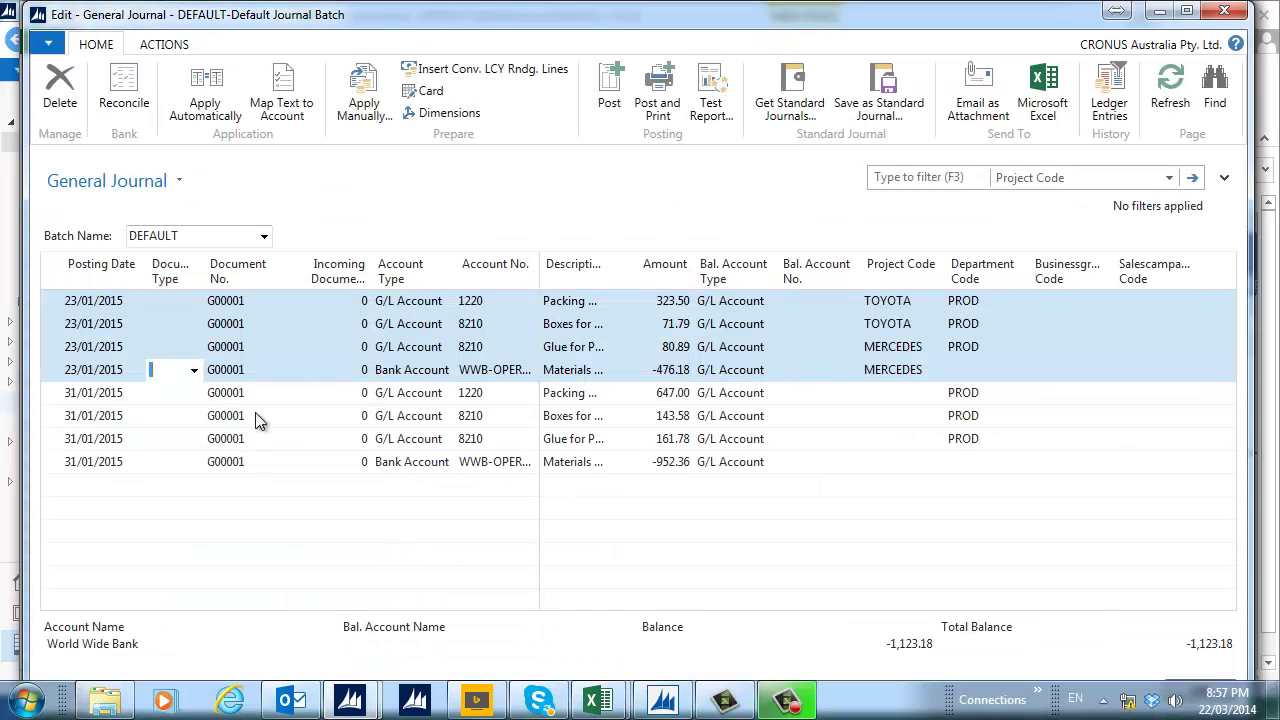
{"action": "left_click", "coordinate": [53, 268]}
{"action": "right_click", "coordinate": [74, 304]}
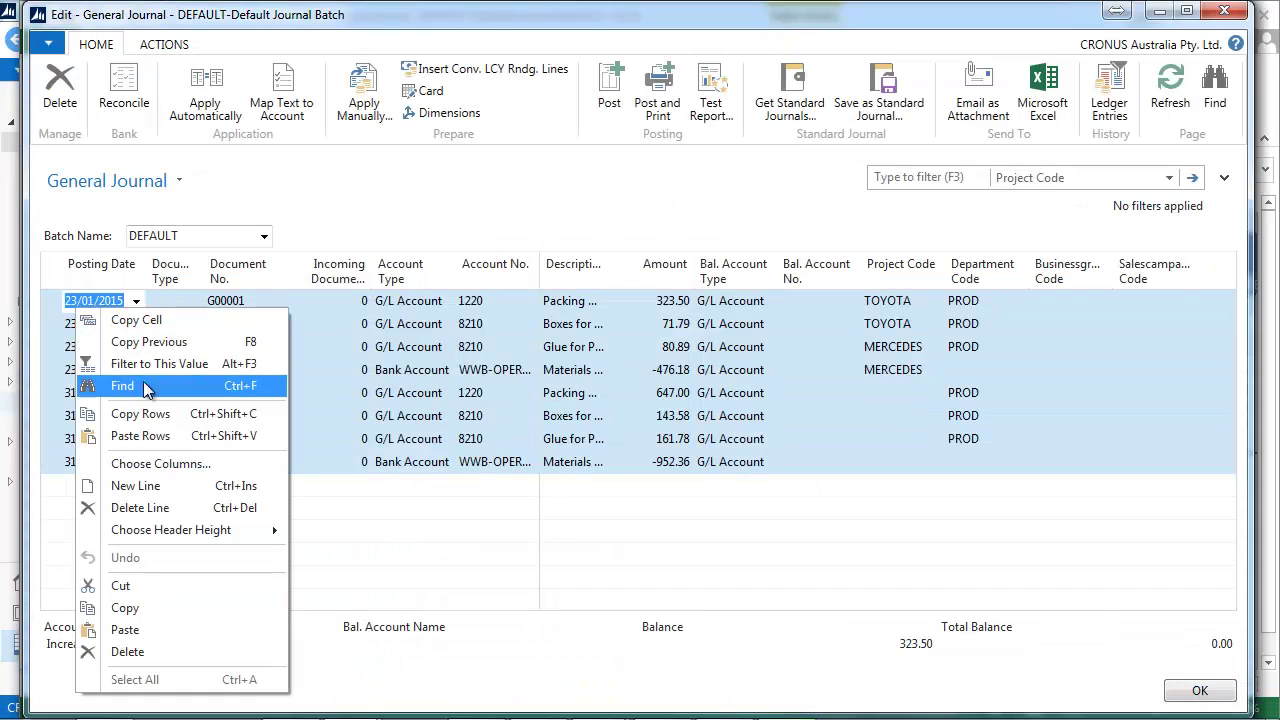
{"action": "left_click", "coordinate": [152, 436]}
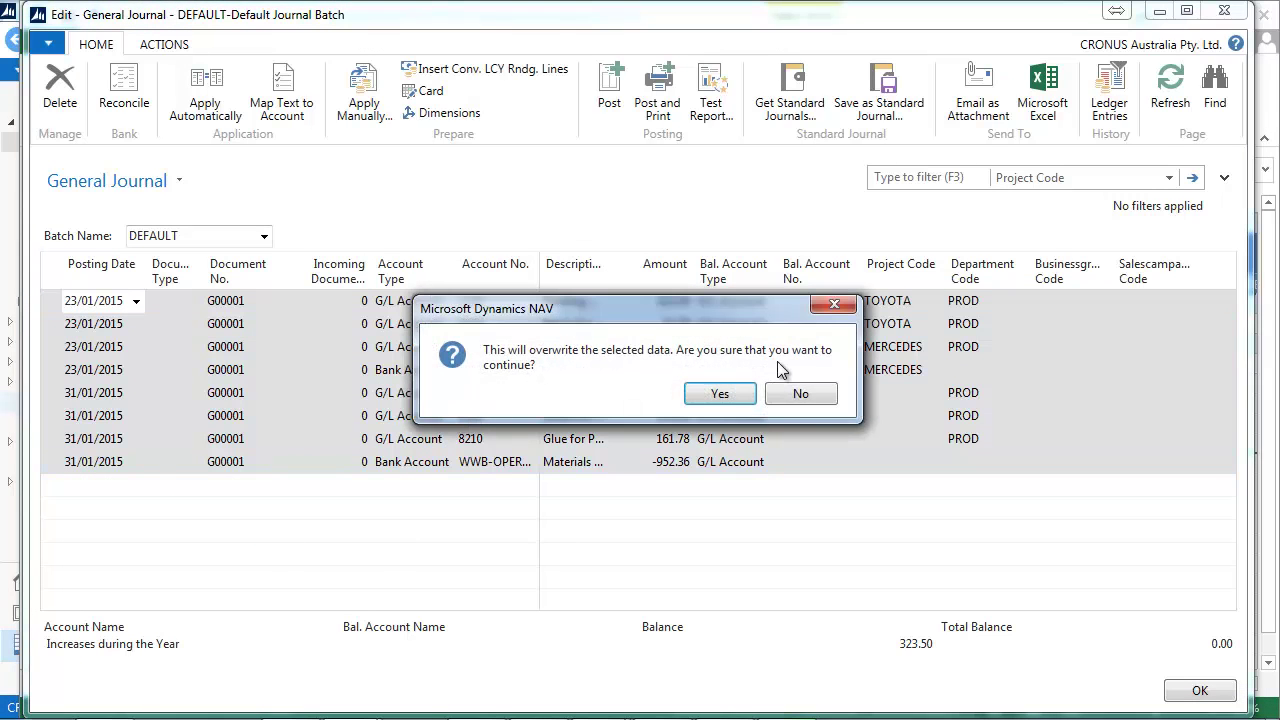
{"action": "left_click", "coordinate": [720, 394]}
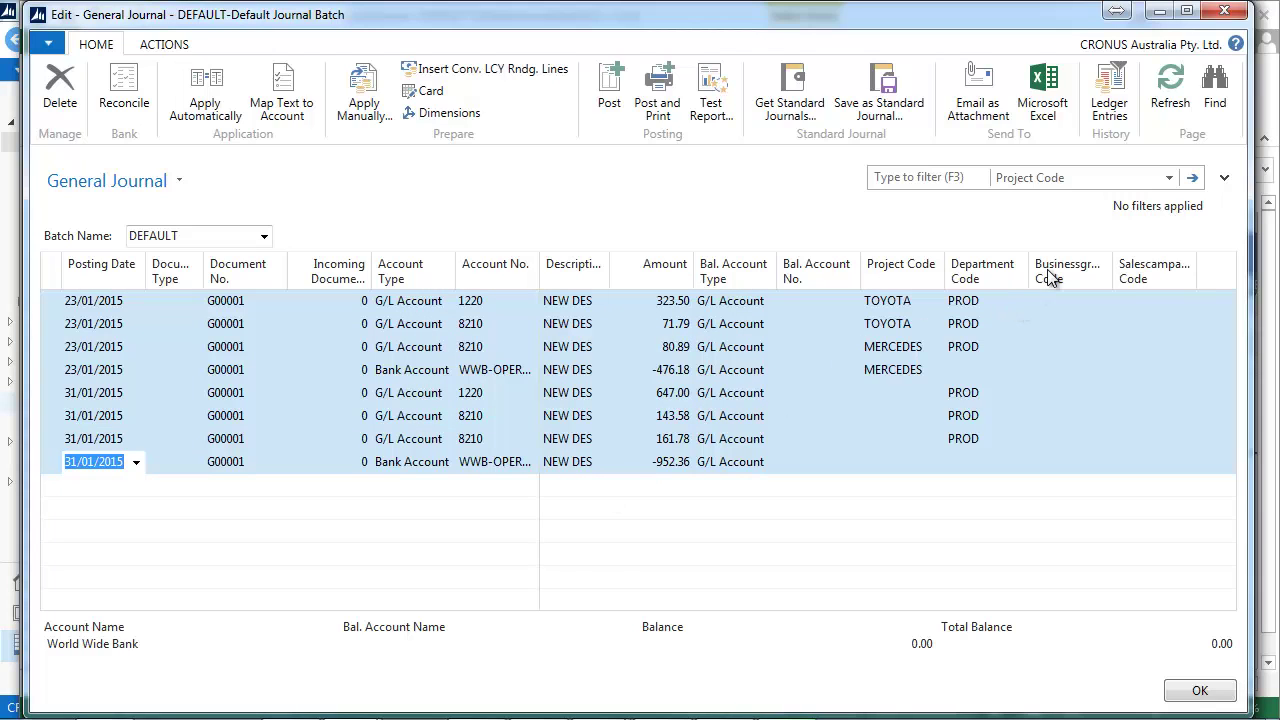
Check the first journal line's dimensions still include PROJECT TOYOTA.
{"action": "left_click", "coordinate": [1074, 301]}
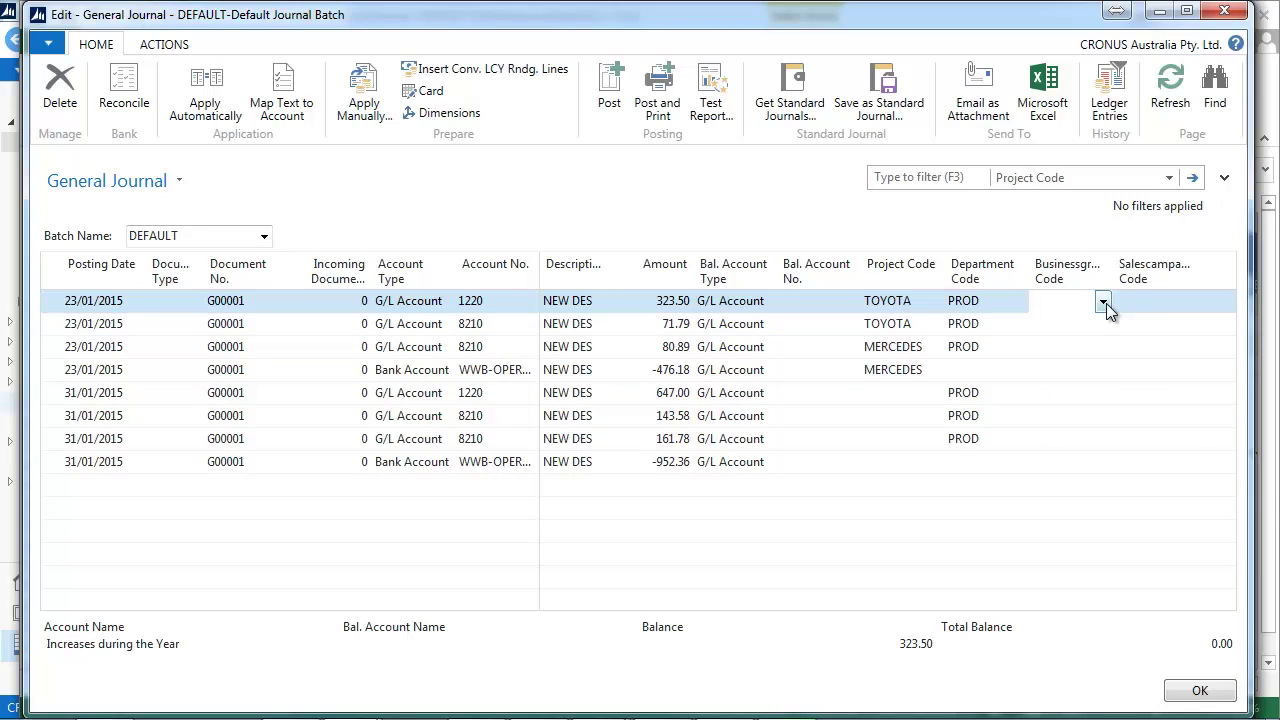
{"action": "left_click", "coordinate": [811, 301]}
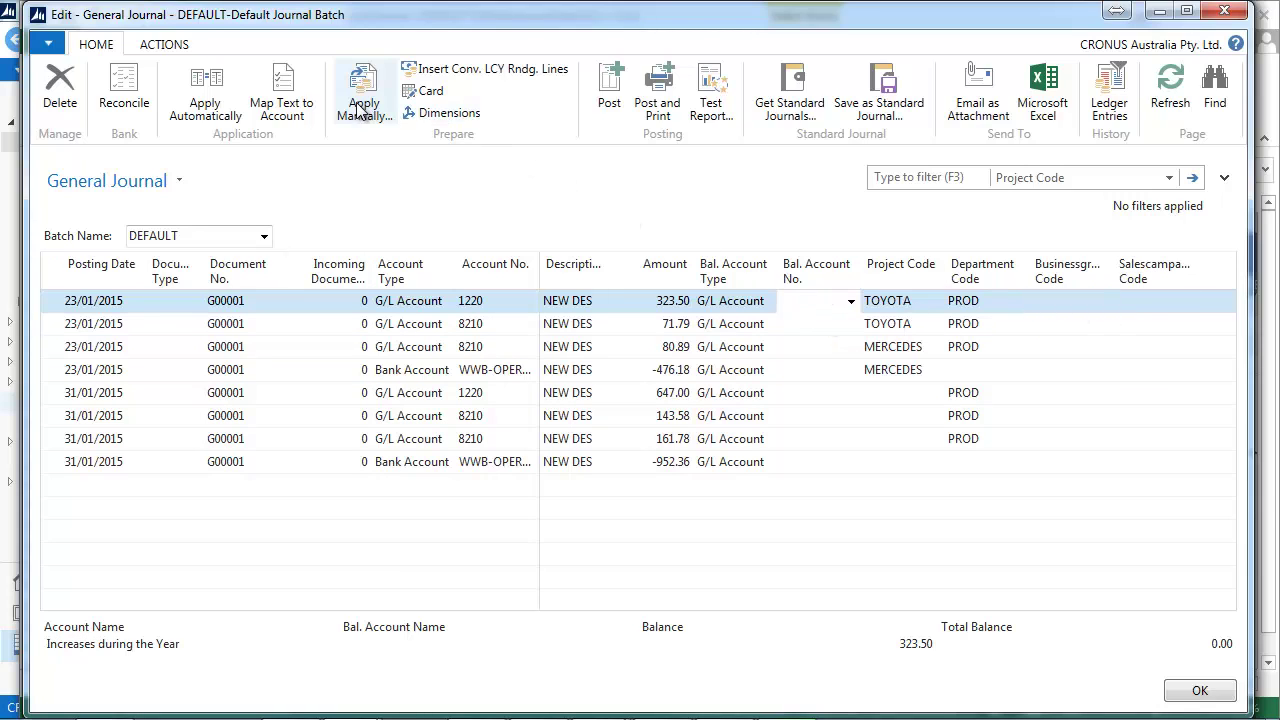
{"action": "left_click", "coordinate": [424, 116]}
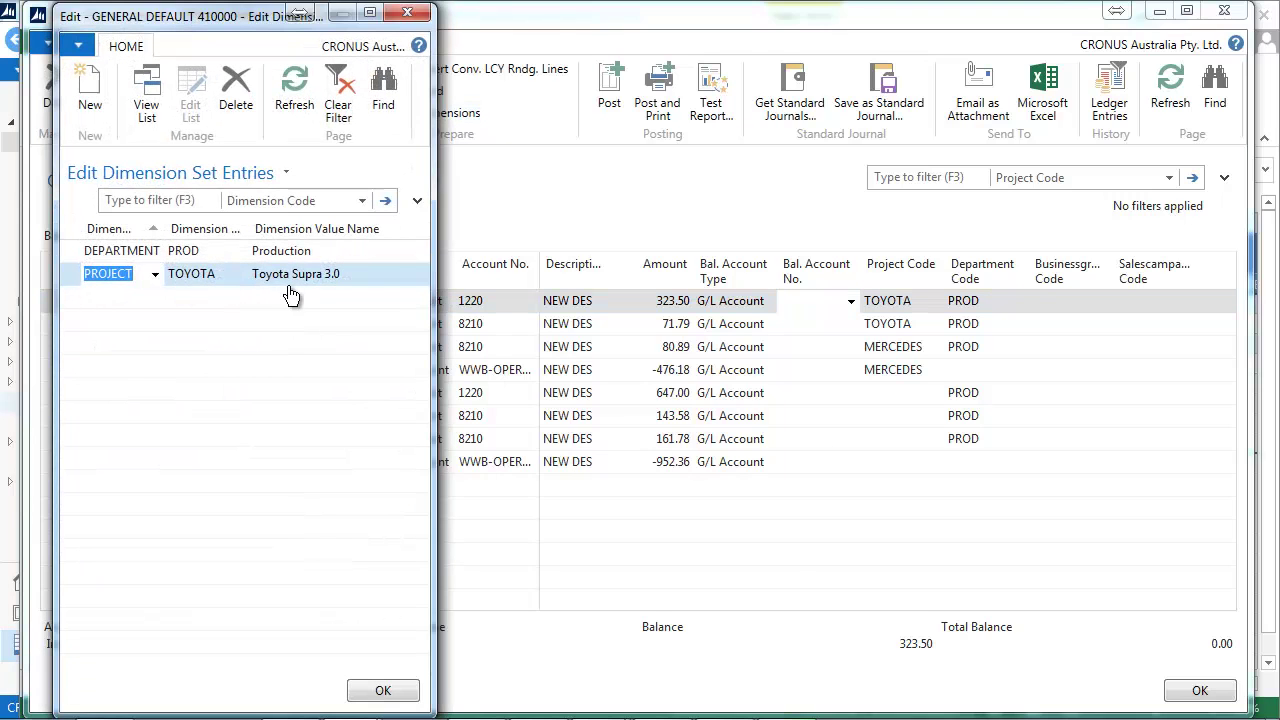
{"action": "left_click", "coordinate": [404, 16]}
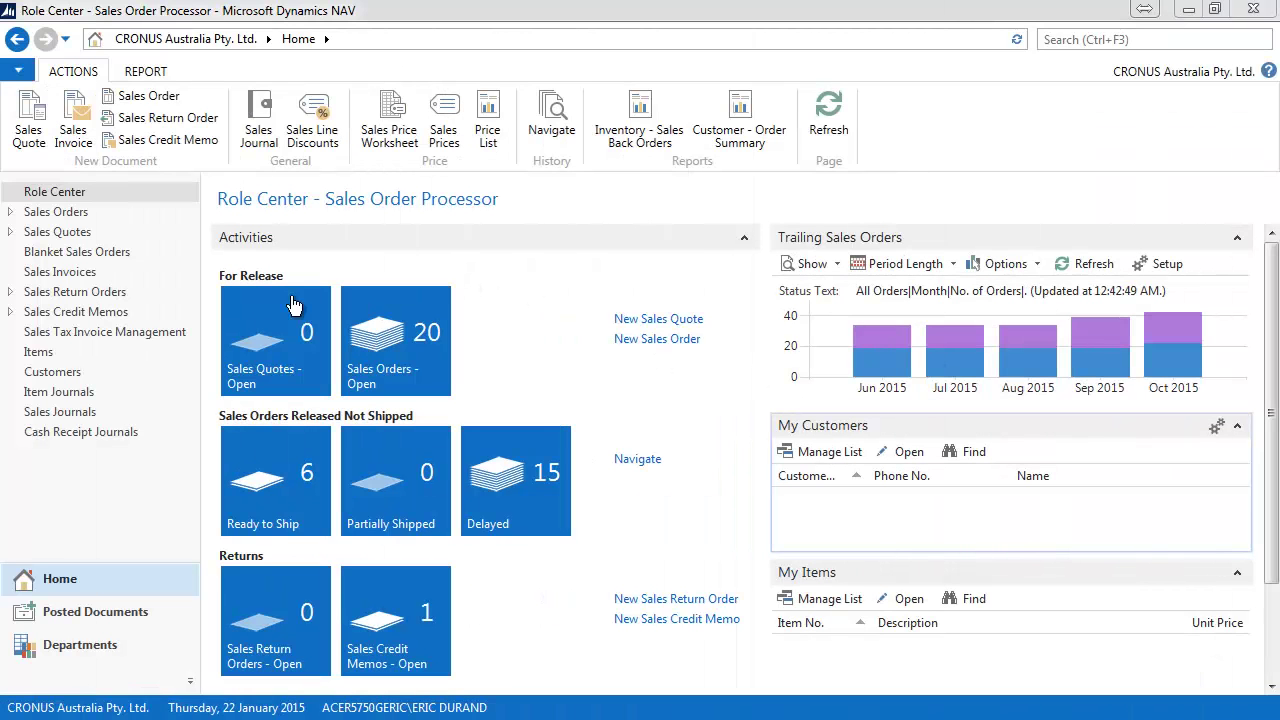
View the Customers list and open, then close, Candoxy Canada Inc.'s customer card.
{"action": "left_click", "coordinate": [73, 376]}
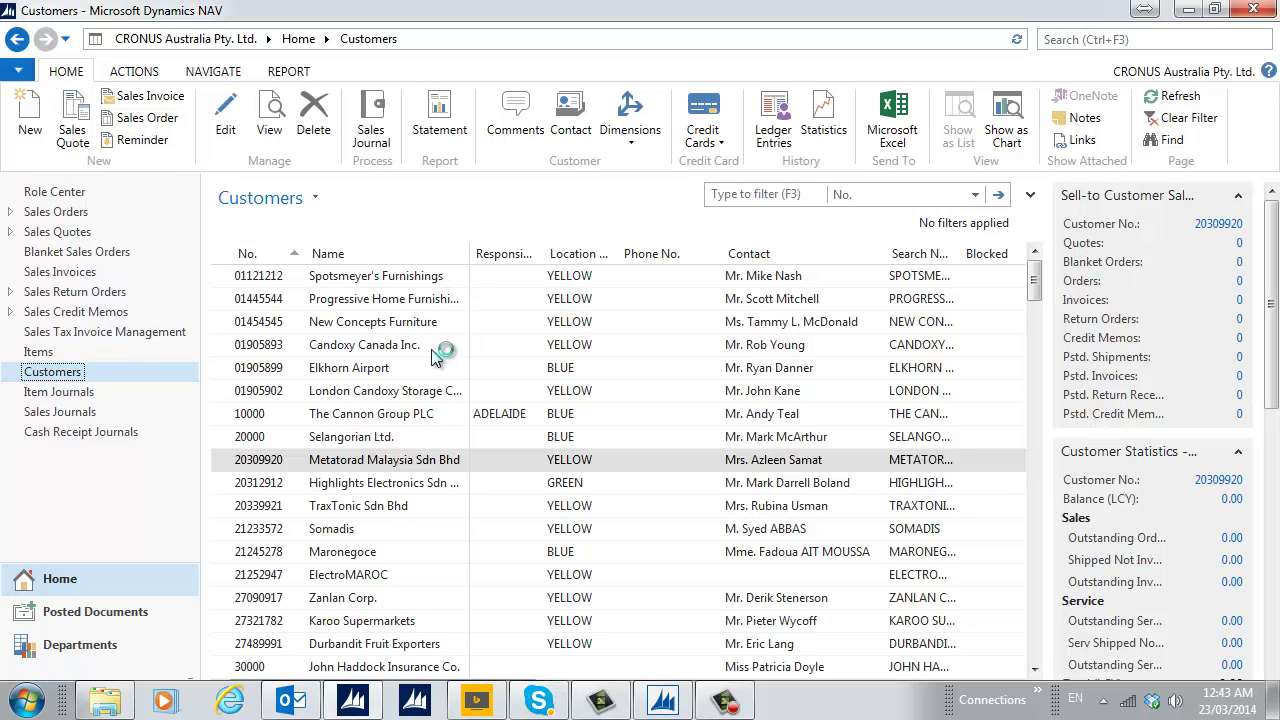
{"action": "right_click", "coordinate": [398, 354]}
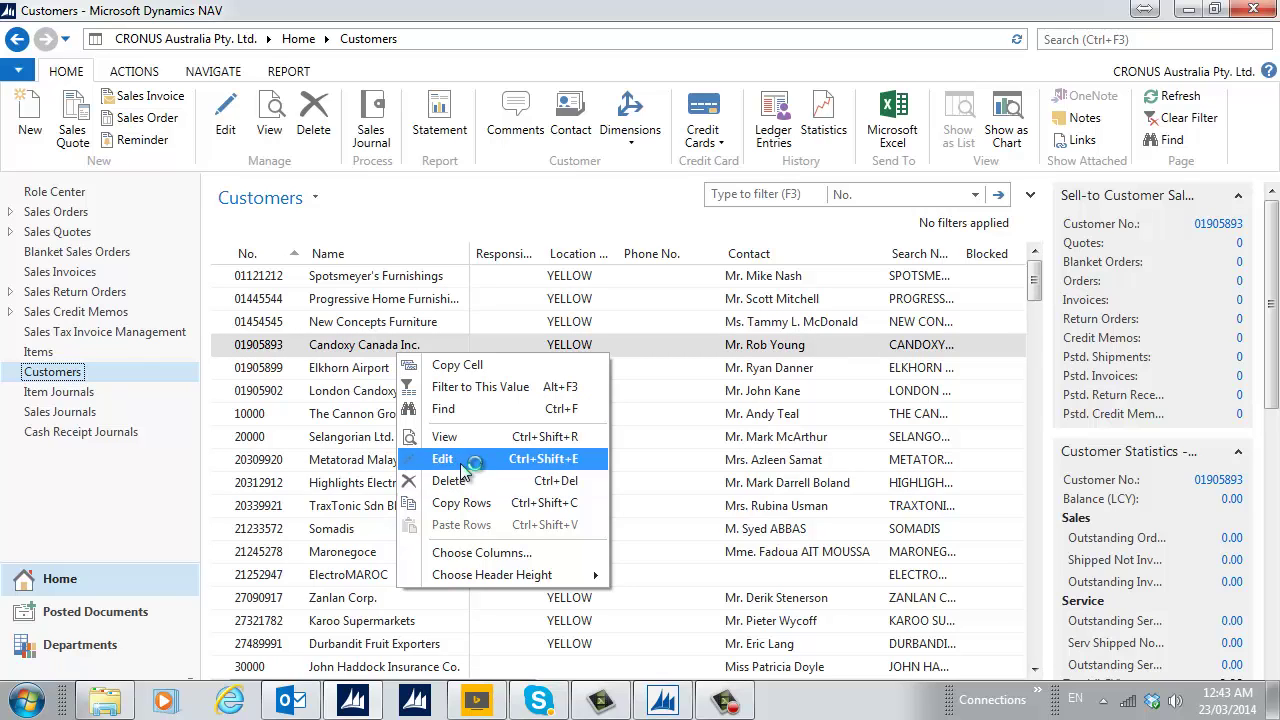
{"action": "left_click", "coordinate": [226, 124]}
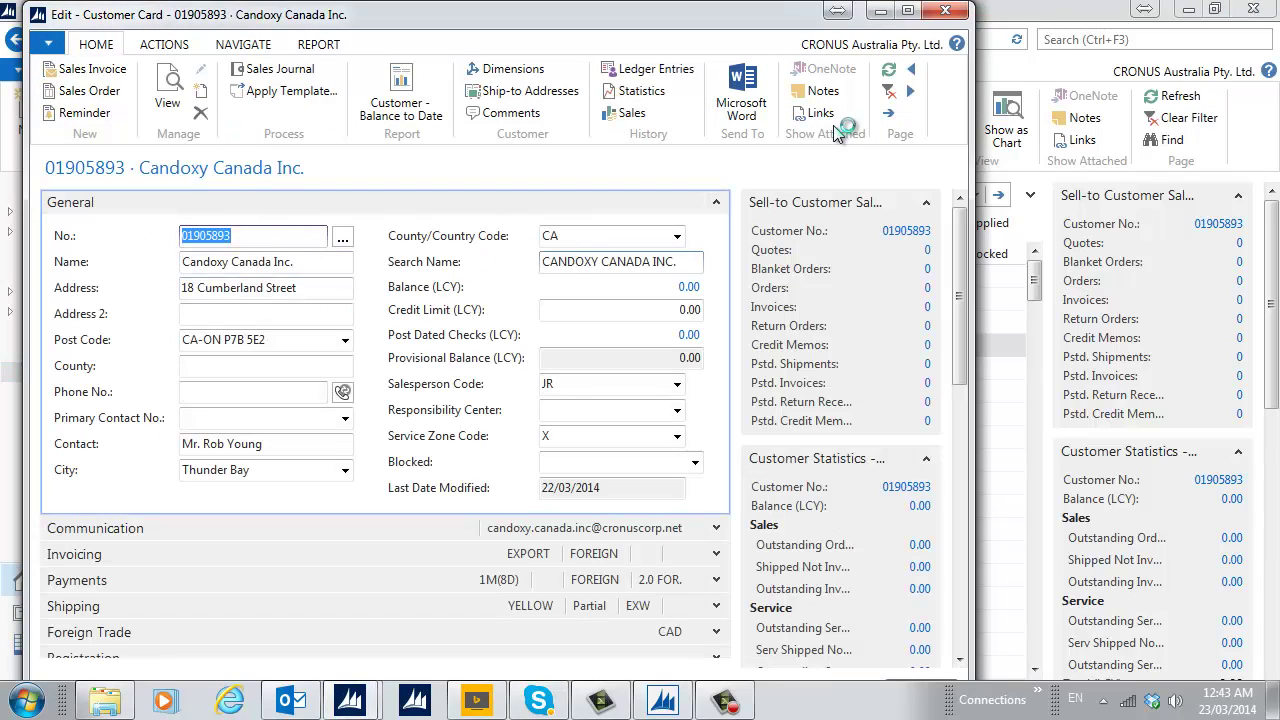
{"action": "left_click", "coordinate": [945, 11]}
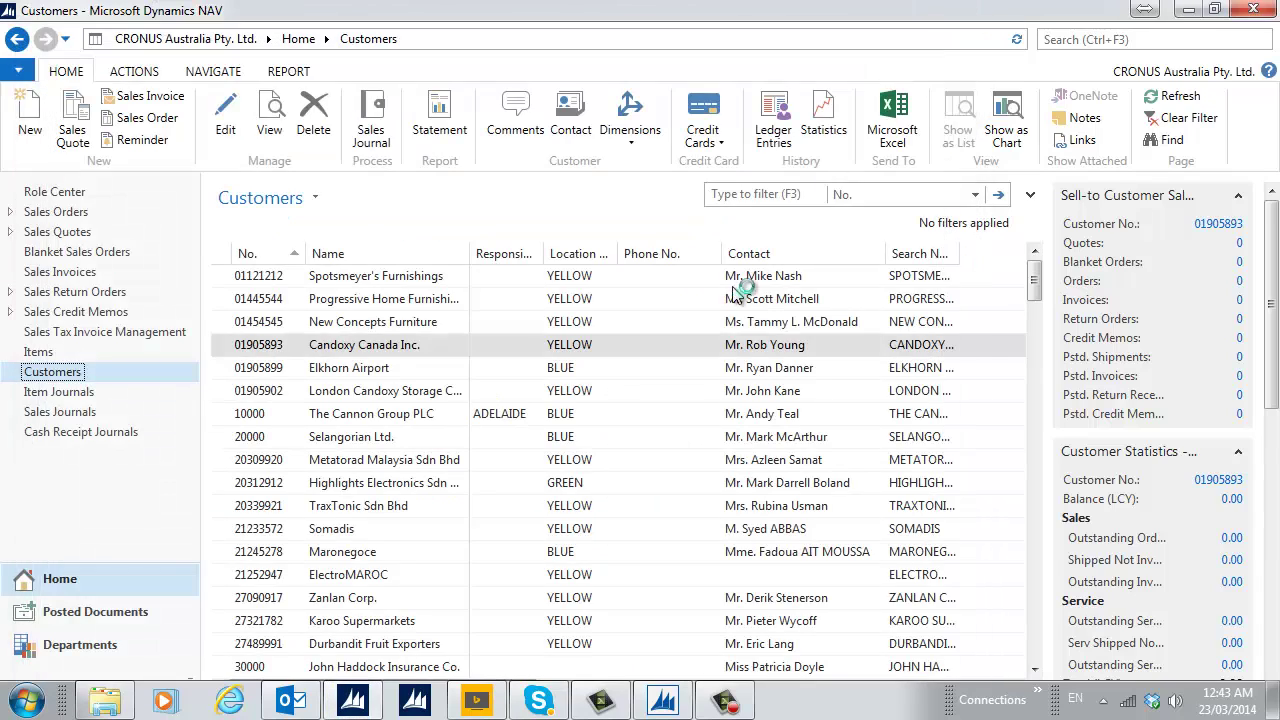
Switch to the Development Environment's Object Designer.
{"action": "left_click", "coordinate": [650, 346]}
{"action": "left_click", "coordinate": [362, 347]}
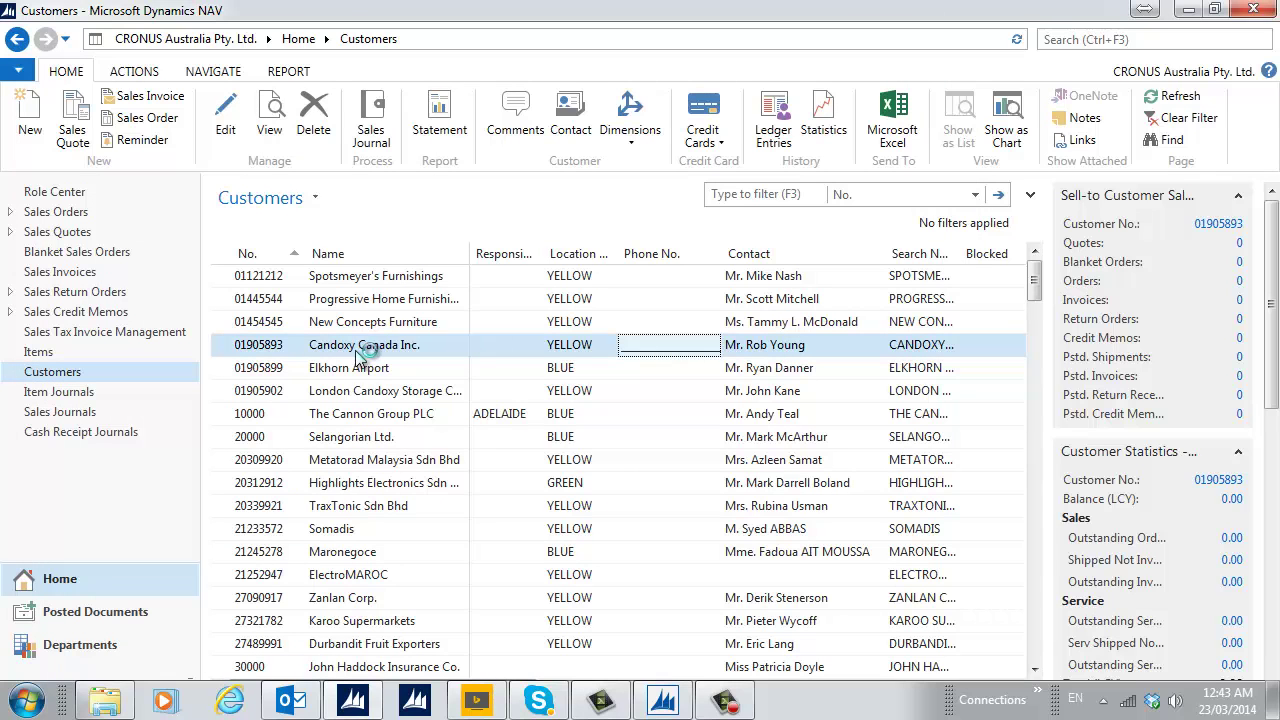
{"action": "left_click", "coordinate": [663, 700]}
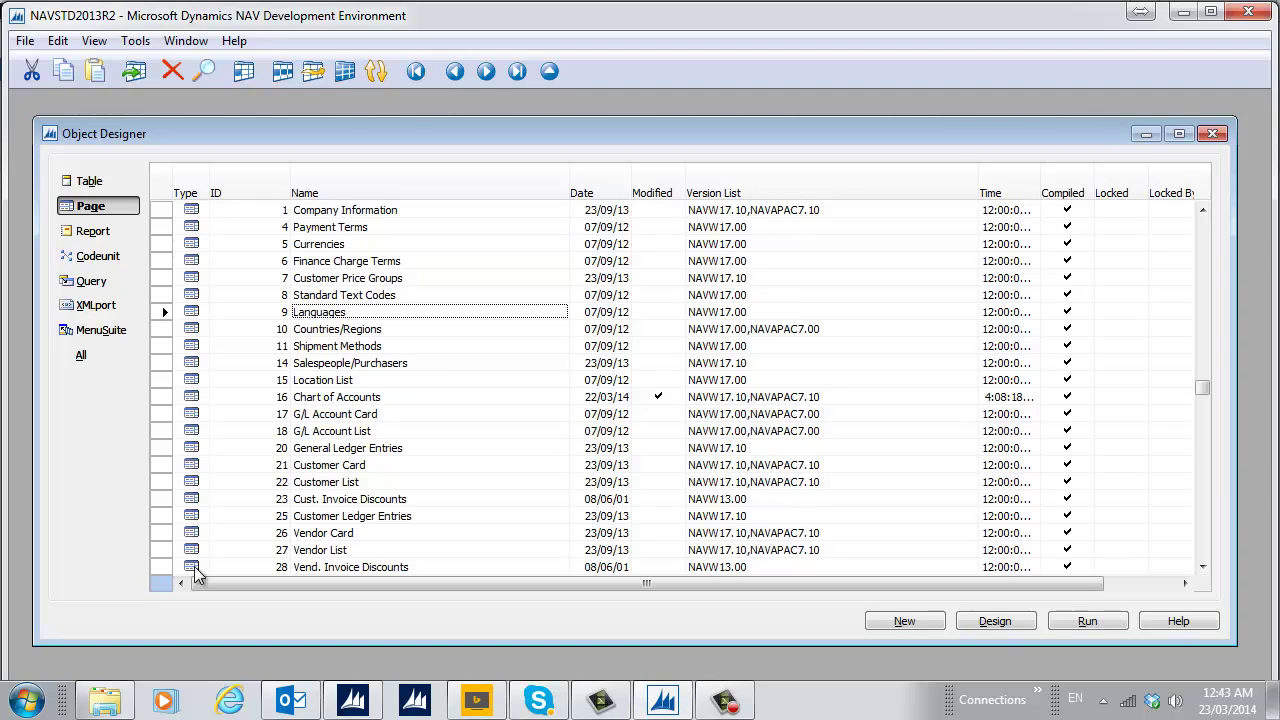
Open page 22 Customer List in the Page Designer.
{"action": "left_click", "coordinate": [27, 700]}
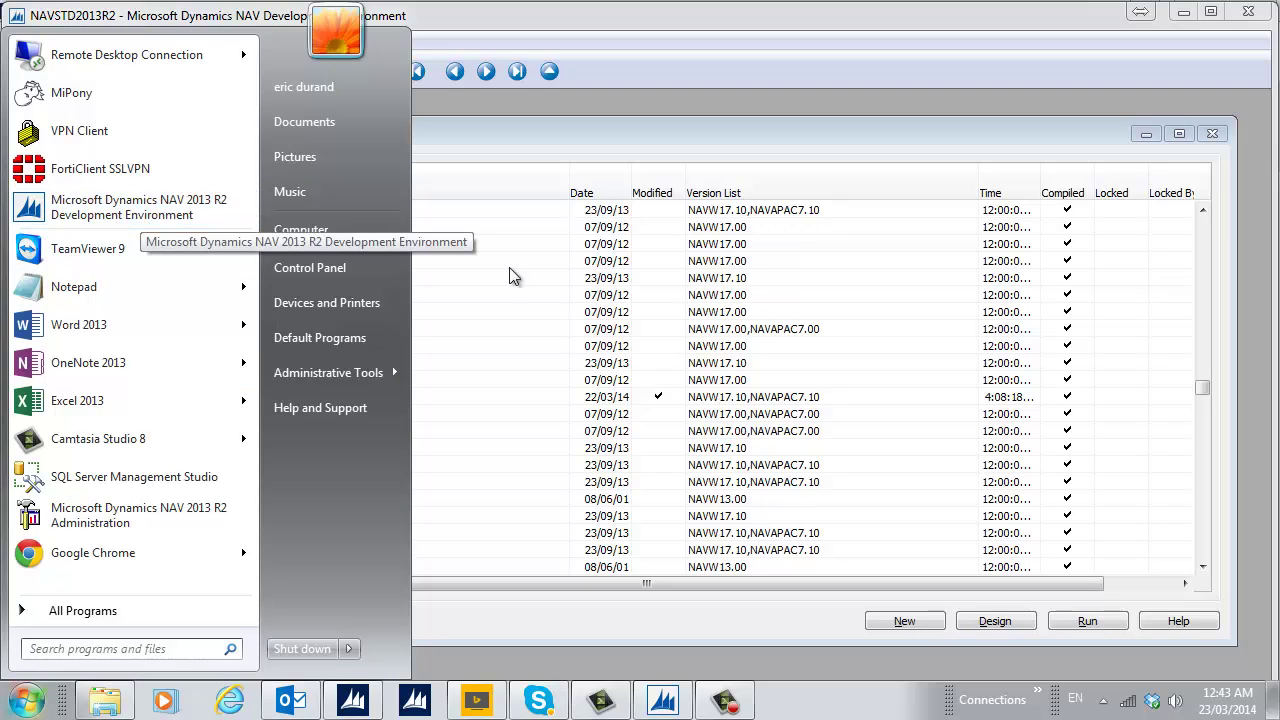
{"action": "left_click", "coordinate": [536, 280]}
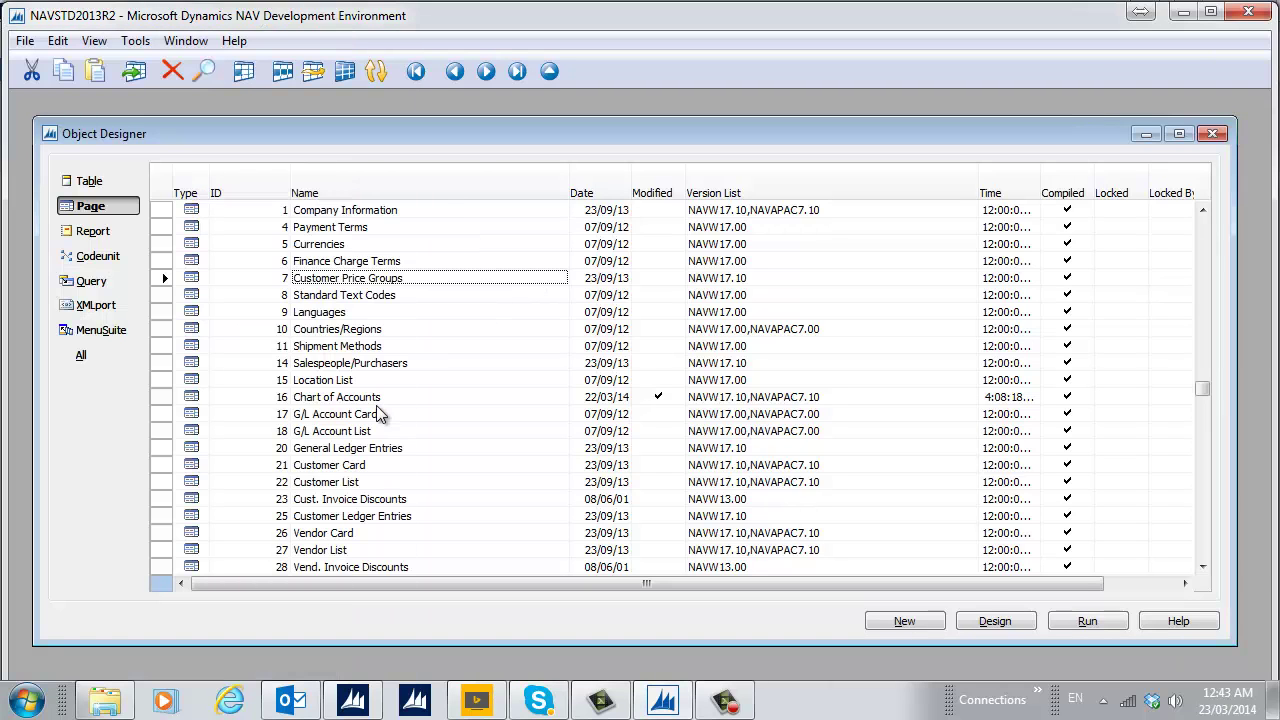
{"action": "left_click", "coordinate": [362, 484]}
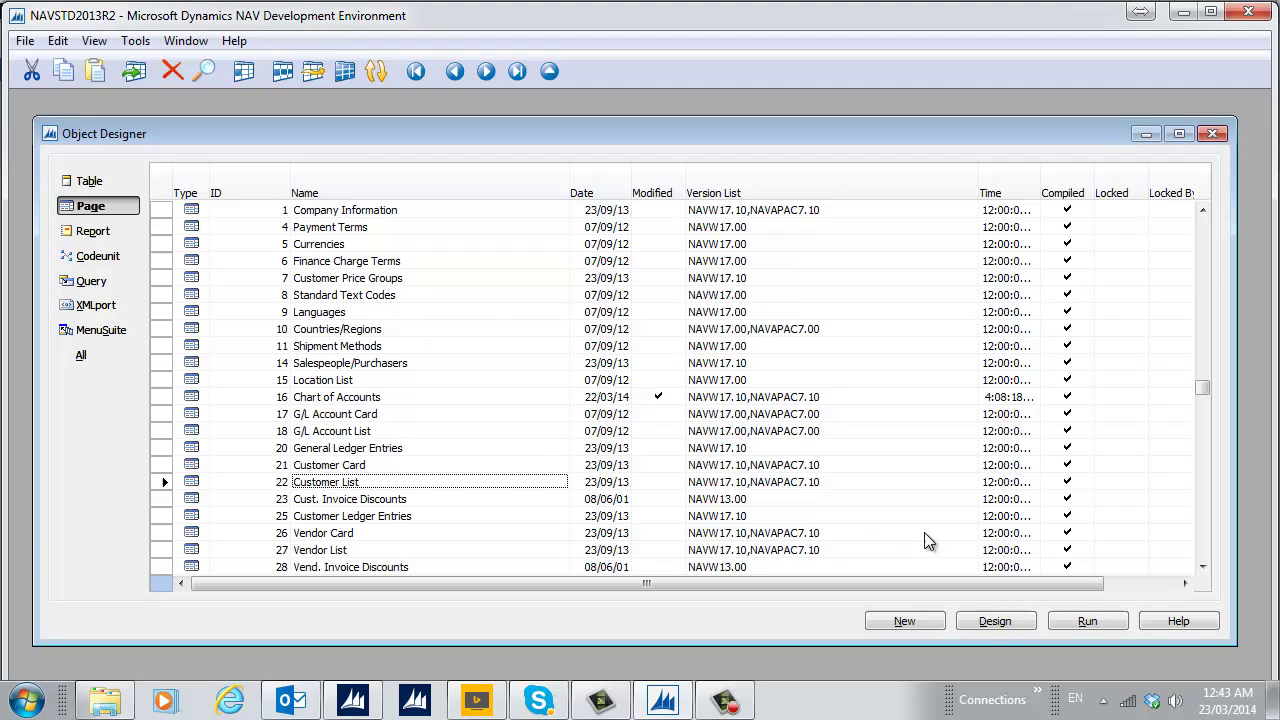
{"action": "left_click", "coordinate": [994, 621]}
Set the page's Editable property to Yes and save page 22.
{"action": "left_click", "coordinate": [1085, 616]}
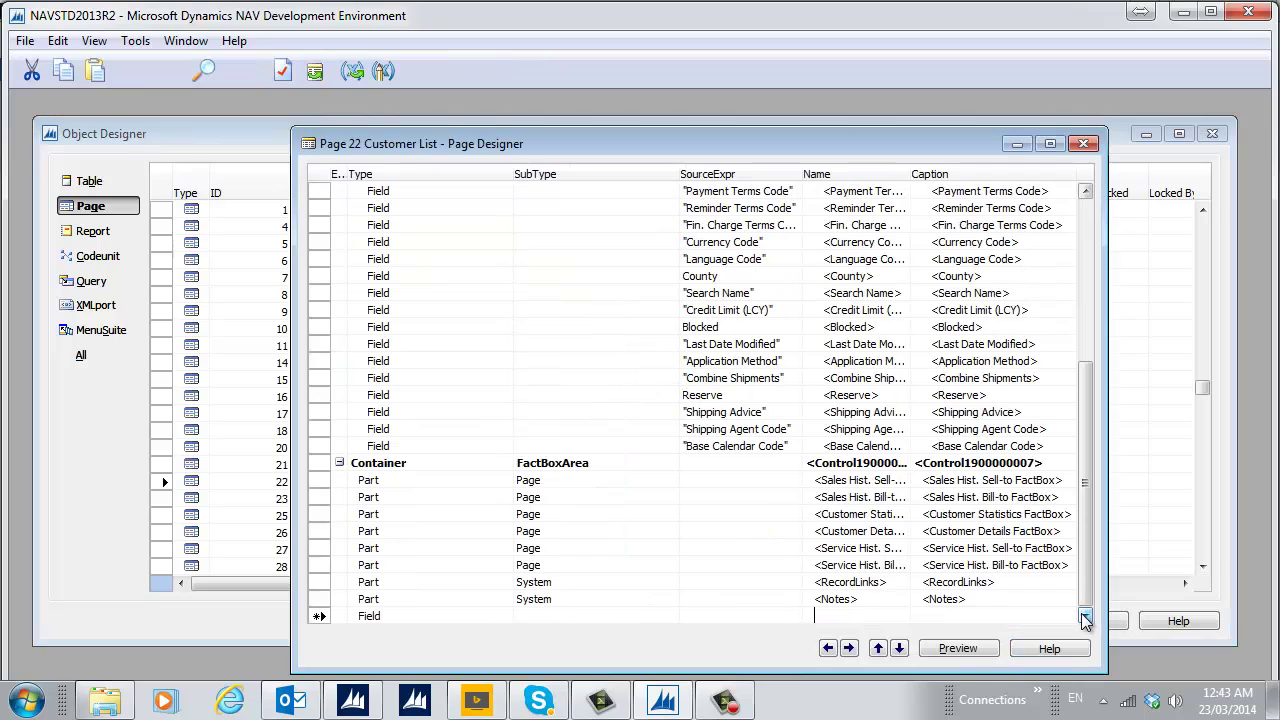
{"action": "left_click", "coordinate": [283, 70]}
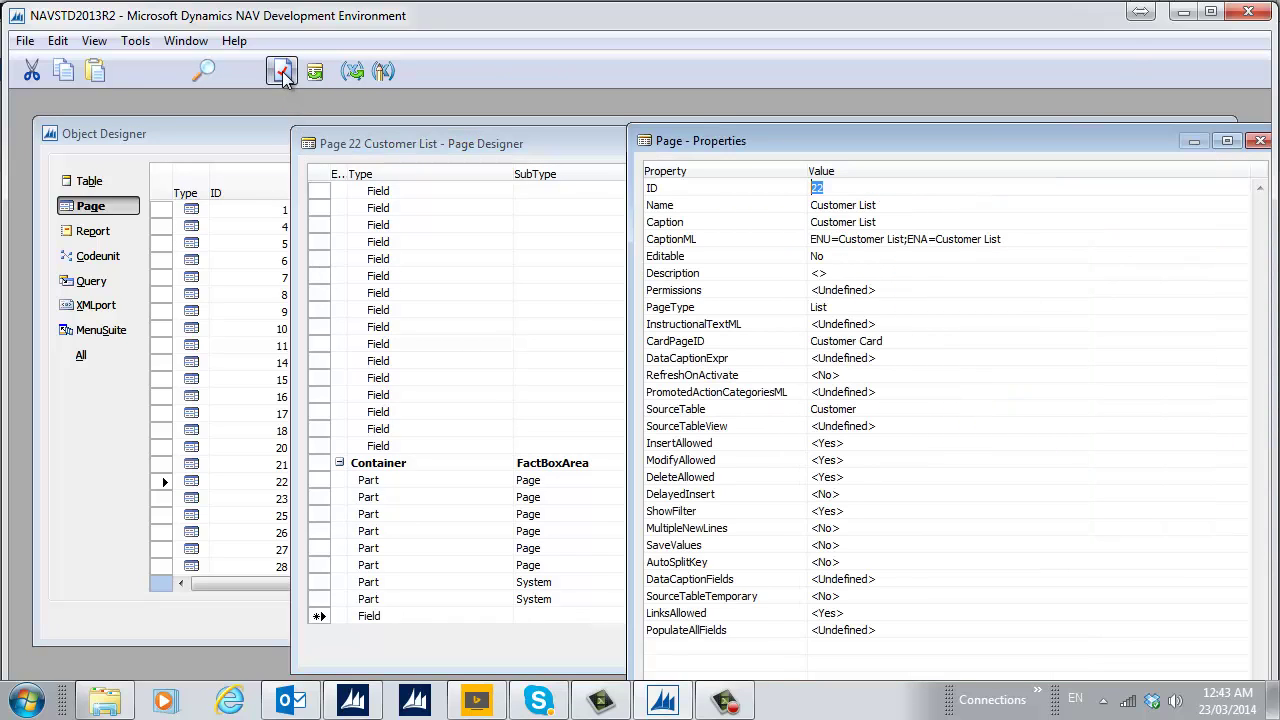
{"action": "left_click", "coordinate": [755, 257]}
{"action": "left_click", "coordinate": [824, 256]}
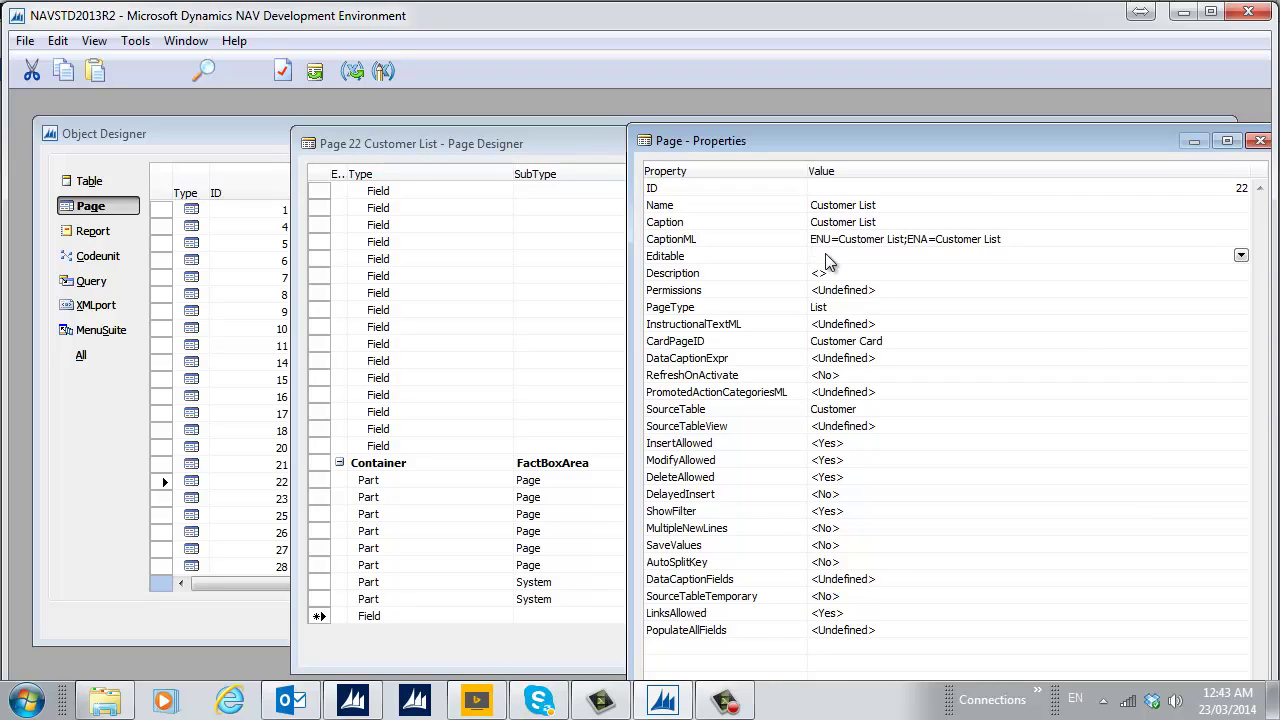
{"action": "type", "text": "y"}
{"action": "key", "text": "Return"}
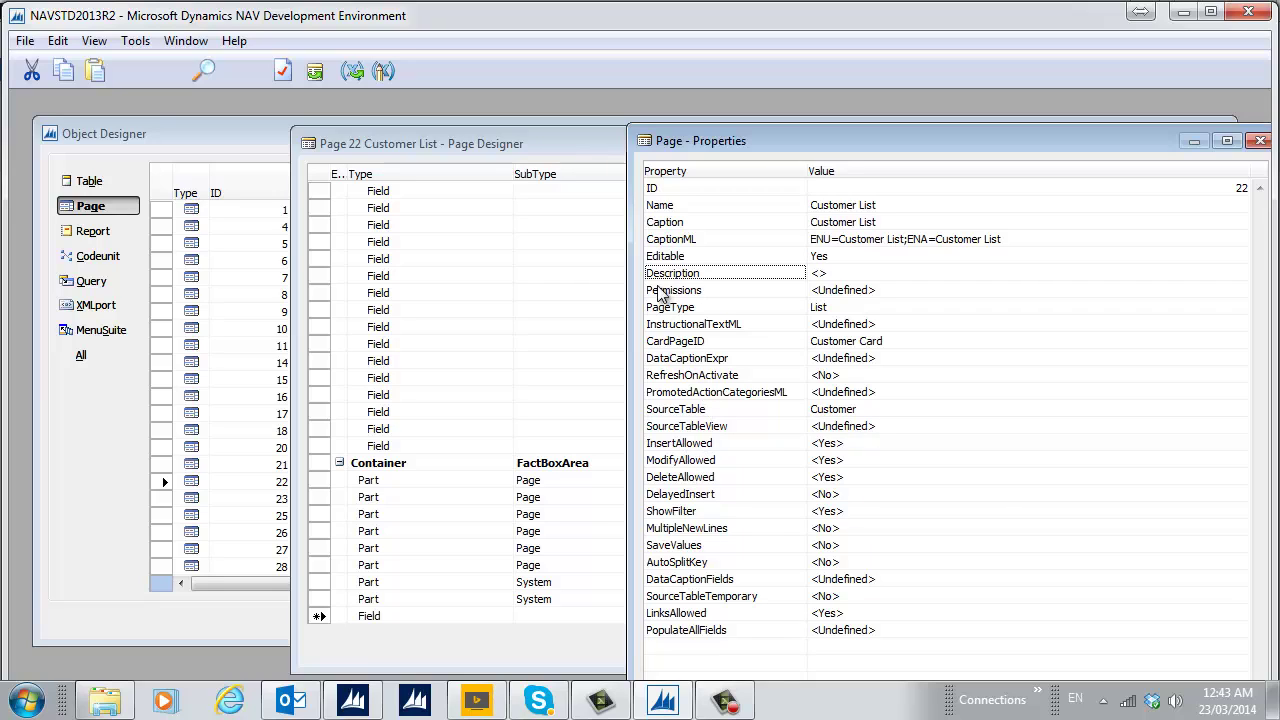
{"action": "left_click", "coordinate": [644, 141]}
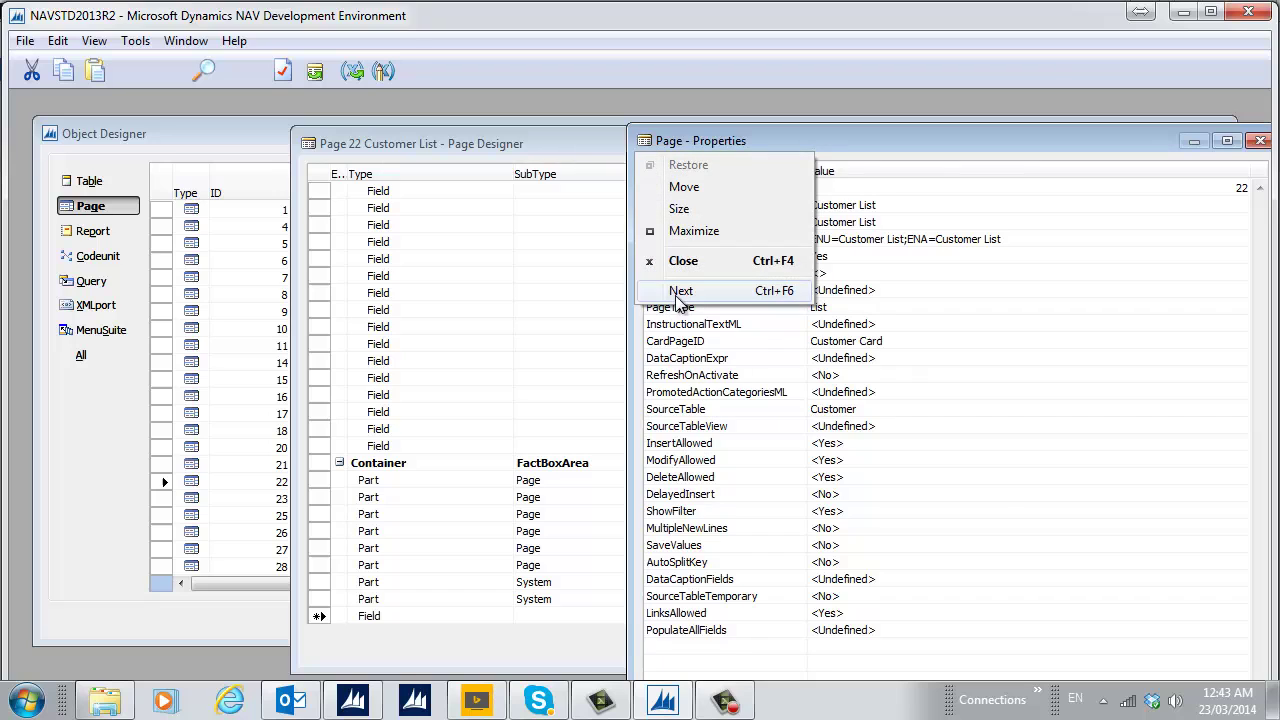
{"action": "left_click", "coordinate": [683, 261]}
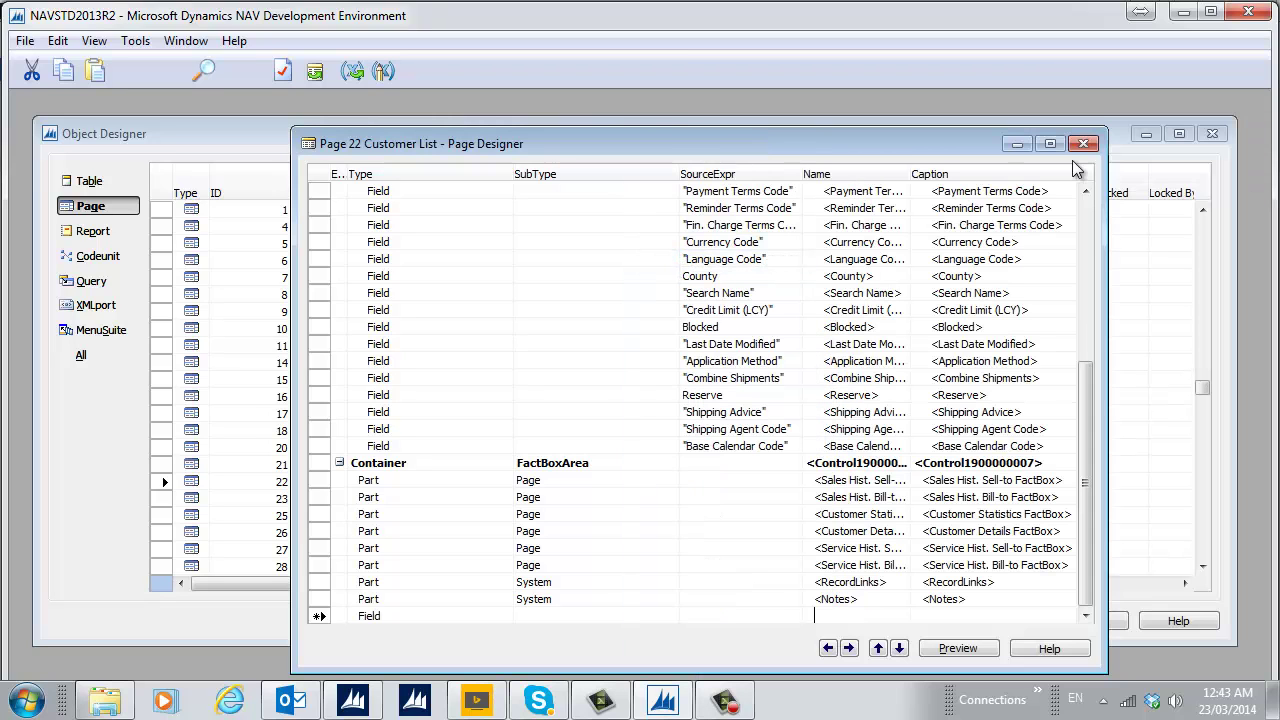
{"action": "left_click", "coordinate": [1083, 143]}
{"action": "left_click", "coordinate": [824, 424]}
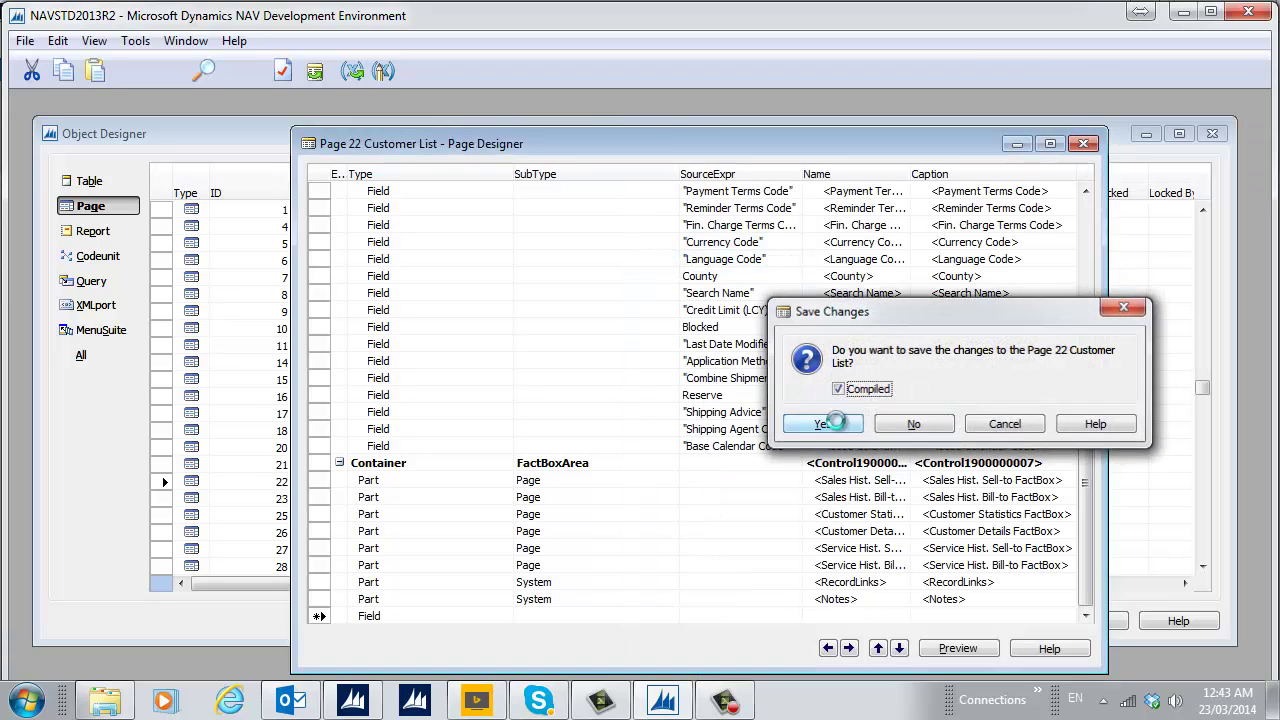
Bring up the Customers list in the NAV client.
{"action": "left_click", "coordinate": [352, 700]}
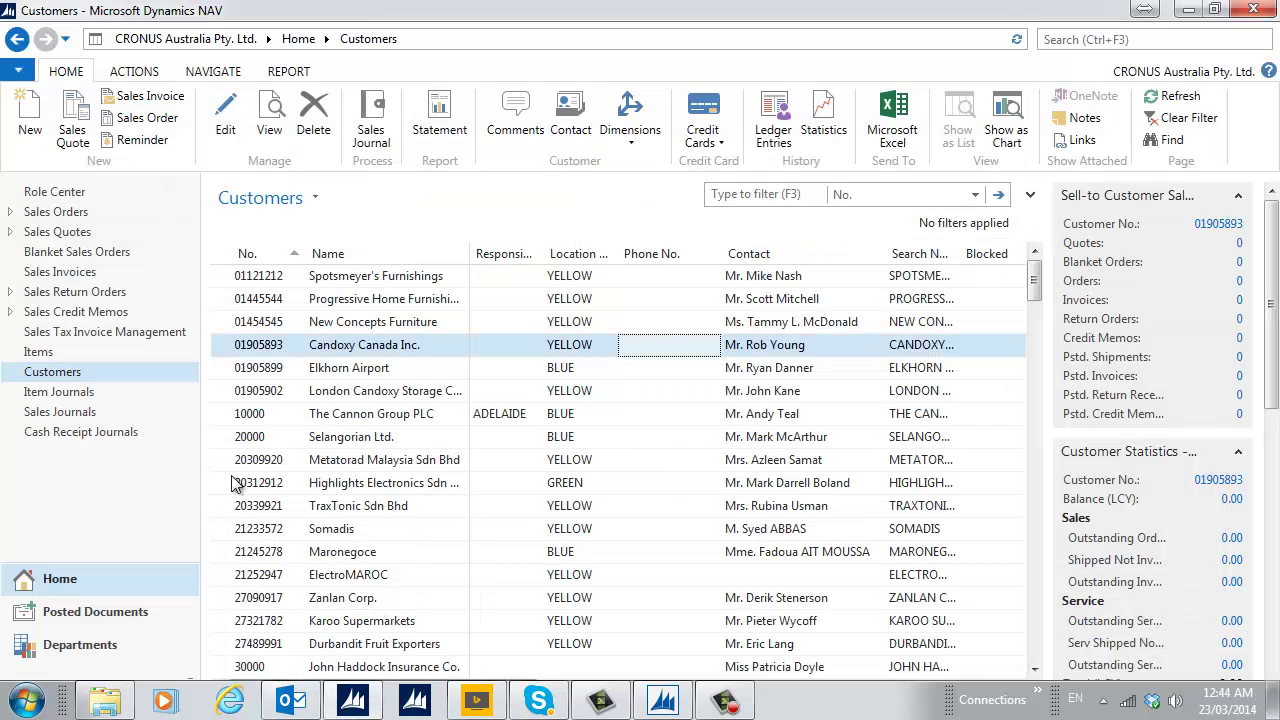
{"action": "left_click", "coordinate": [45, 355]}
{"action": "left_click", "coordinate": [60, 374]}
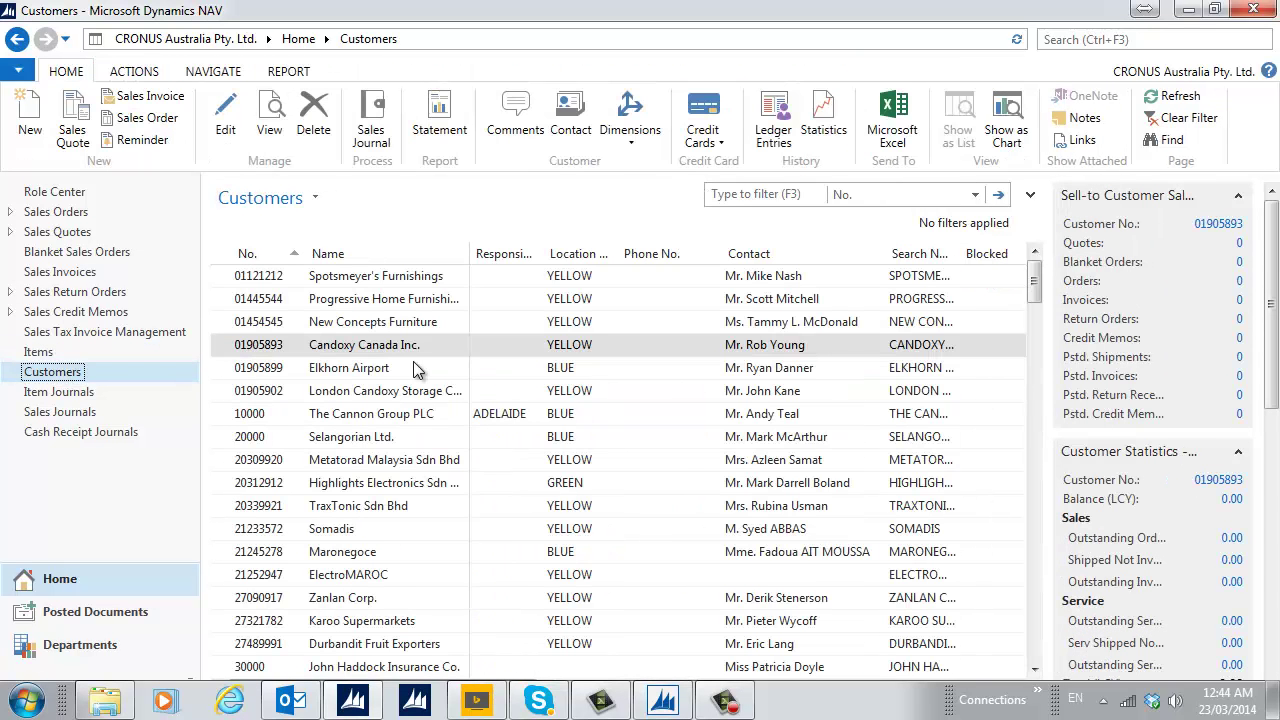
{"action": "right_click", "coordinate": [417, 369]}
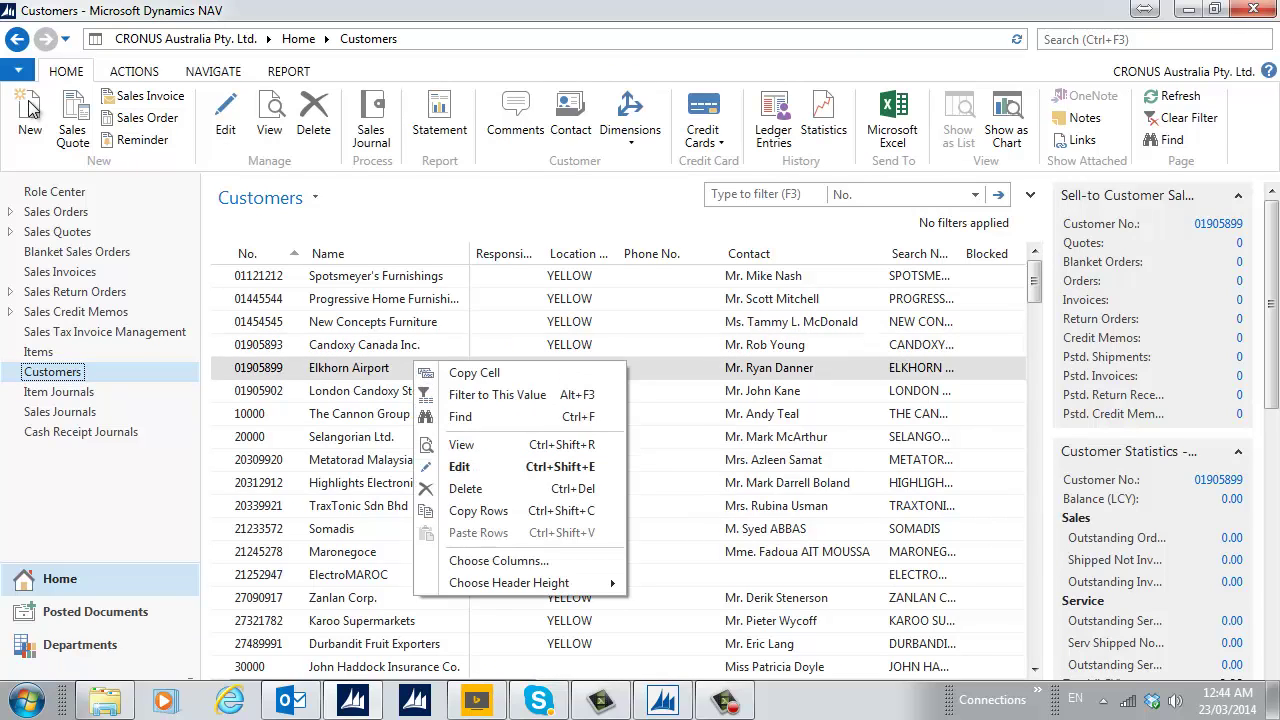
Add the Edit List action to Home > Manage with a Large icon size.
{"action": "left_click", "coordinate": [18, 71]}
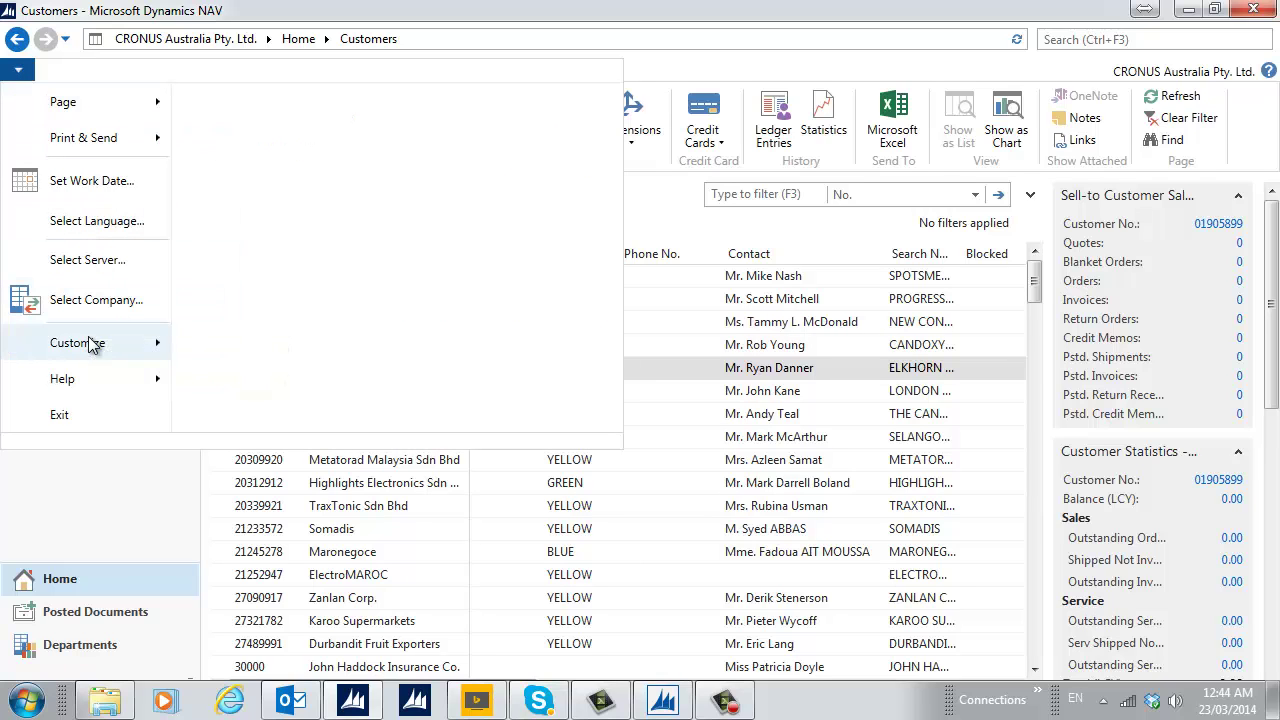
{"action": "mouse_move", "coordinate": [88, 340]}
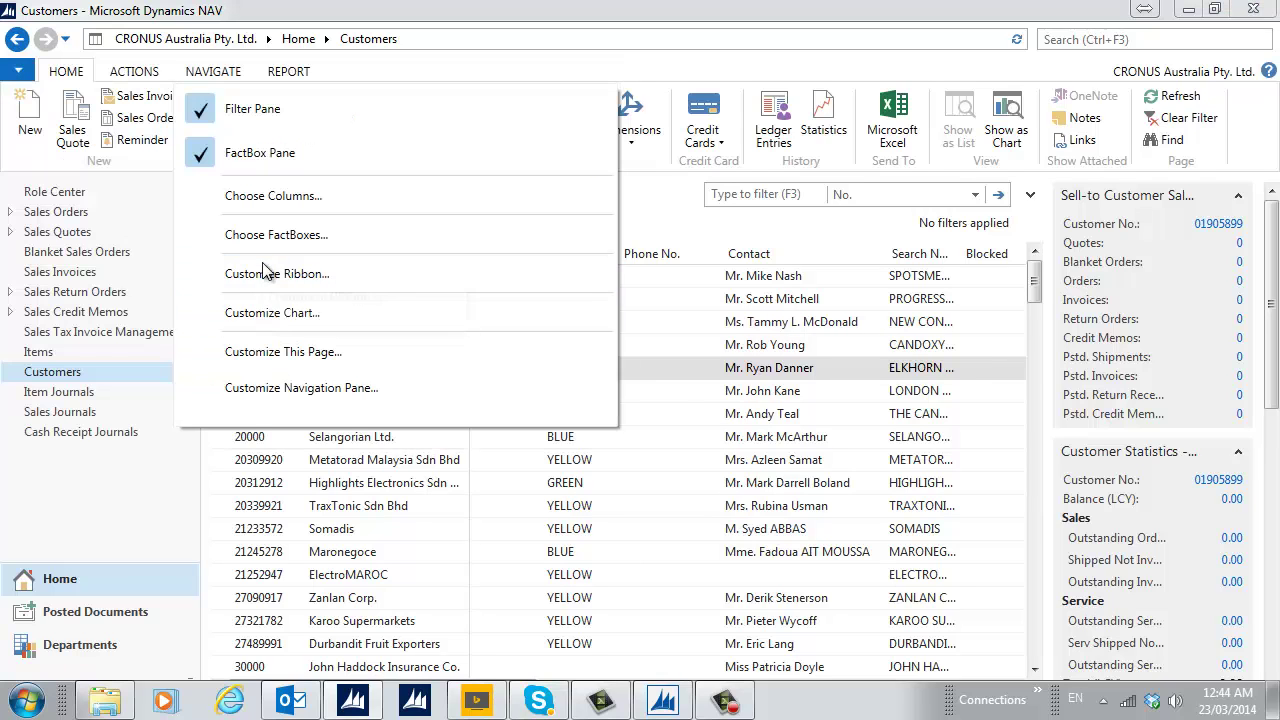
{"action": "left_click", "coordinate": [266, 272]}
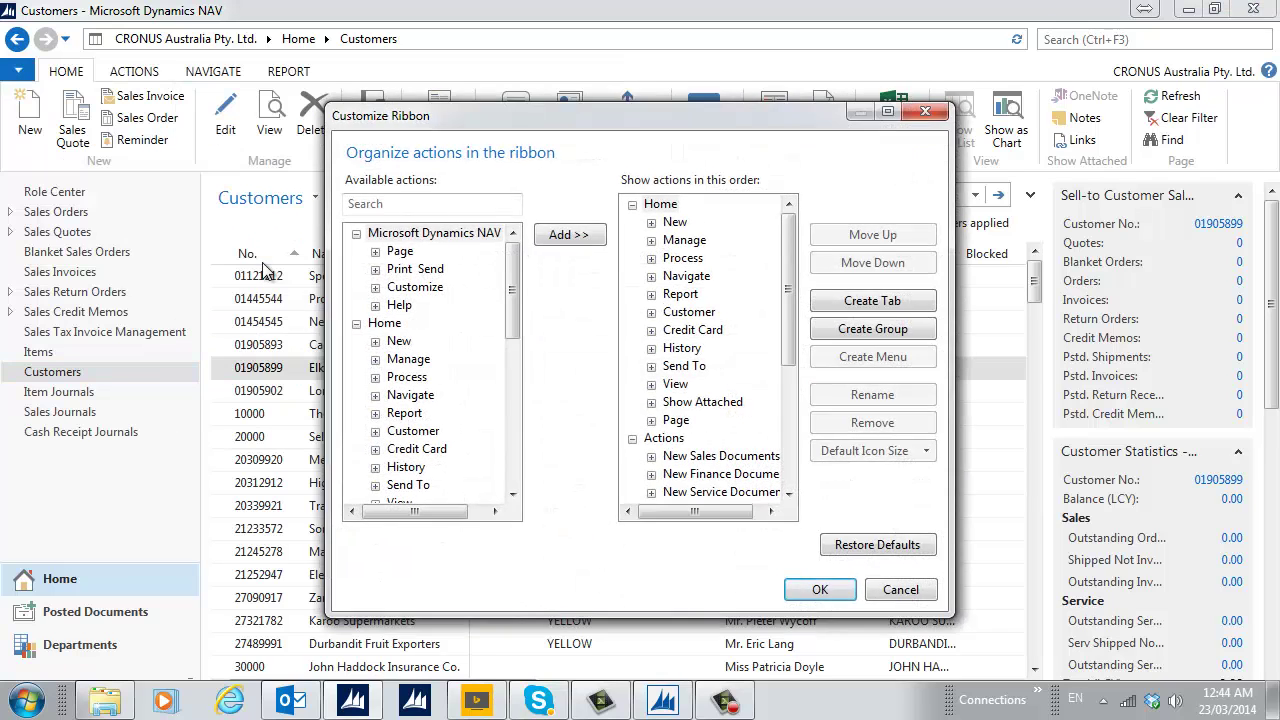
{"action": "left_click", "coordinate": [376, 360]}
{"action": "left_click", "coordinate": [430, 414]}
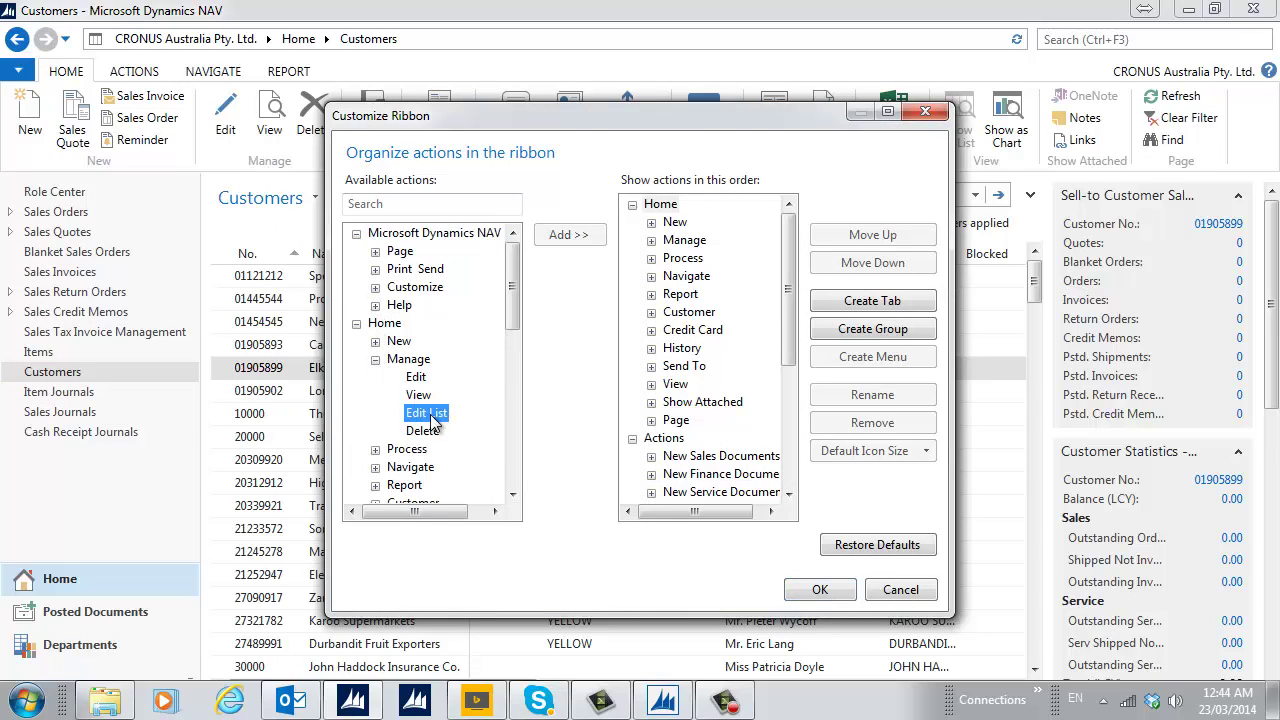
{"action": "left_click", "coordinate": [652, 241]}
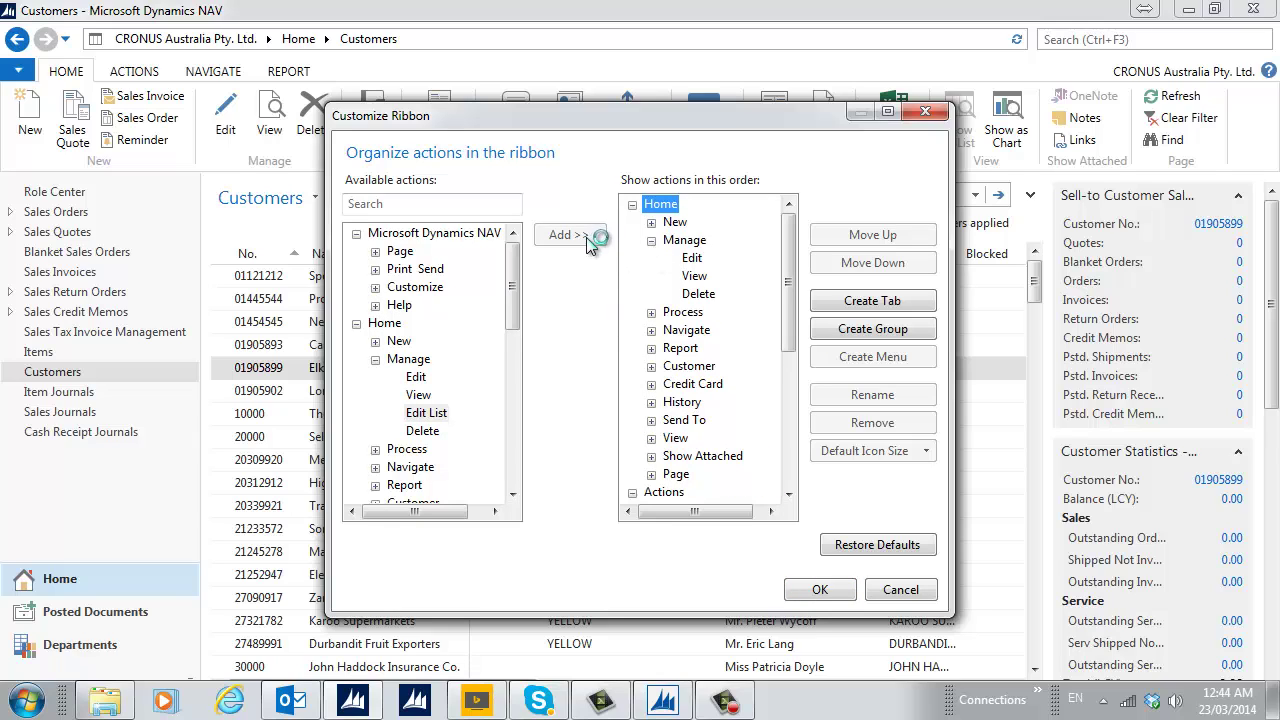
{"action": "left_click", "coordinate": [684, 241]}
{"action": "left_click", "coordinate": [580, 240]}
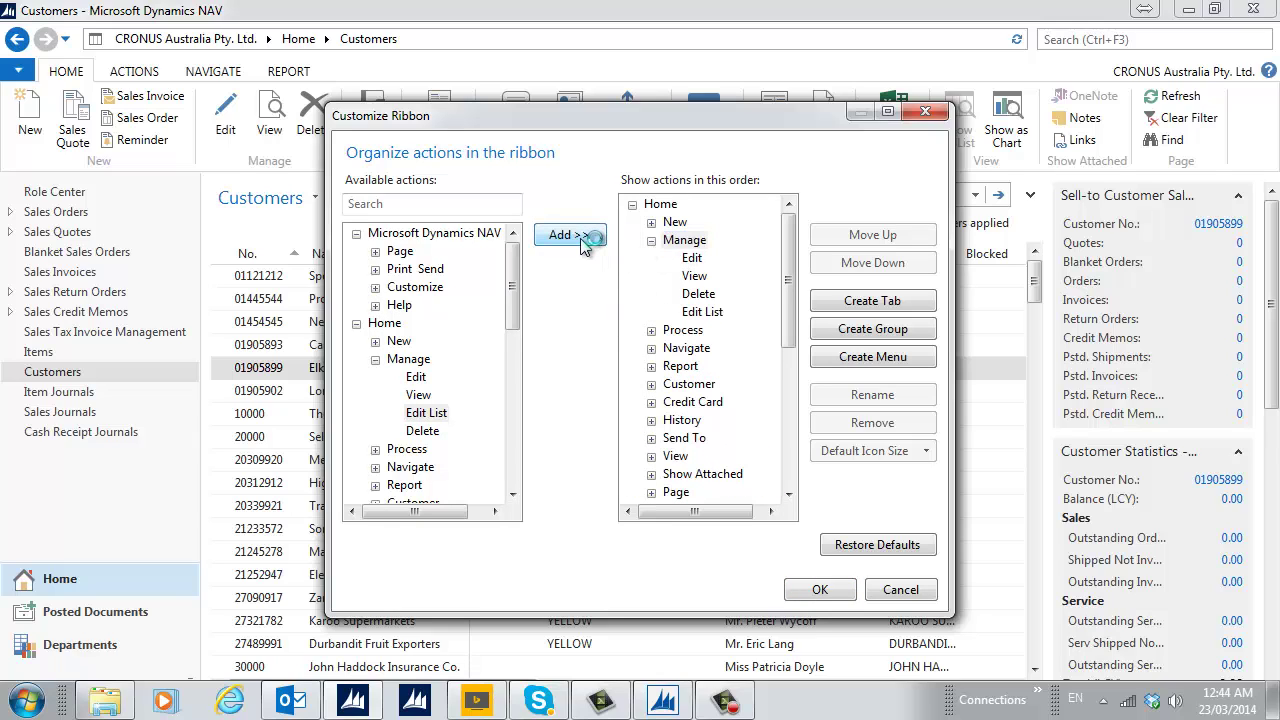
{"action": "left_click", "coordinate": [704, 312]}
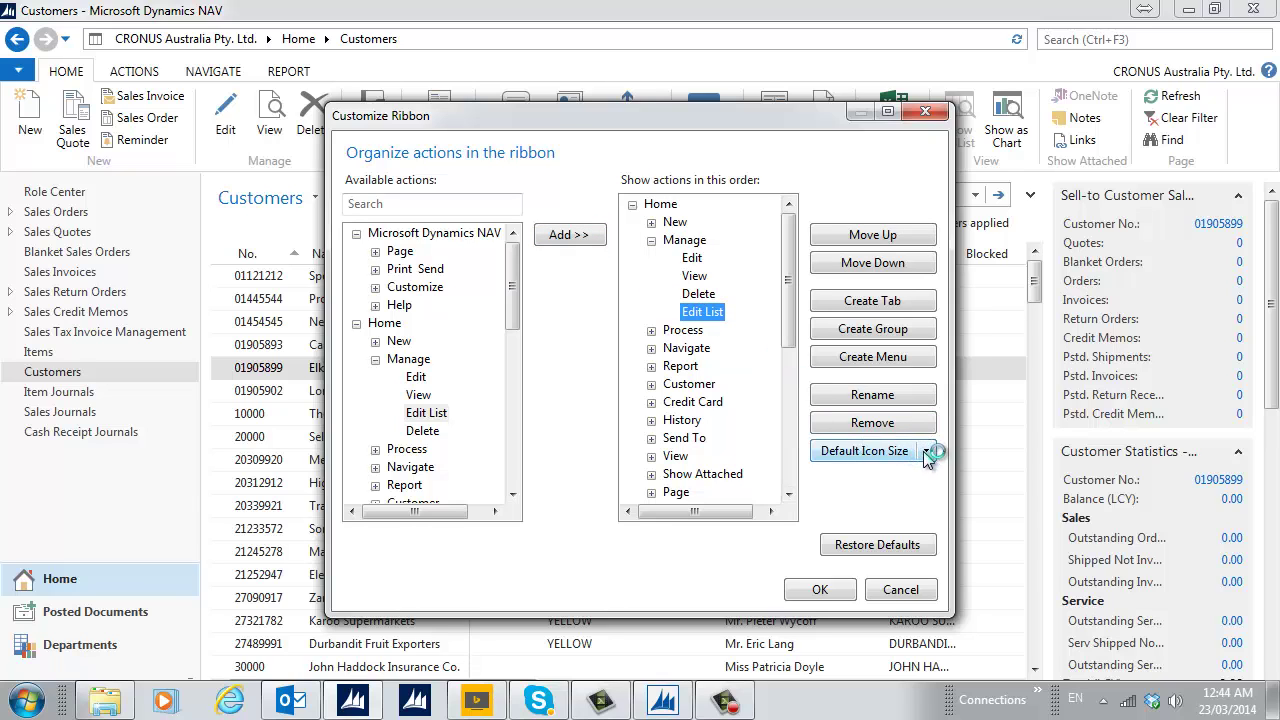
{"action": "left_click", "coordinate": [912, 451]}
{"action": "left_click", "coordinate": [889, 520]}
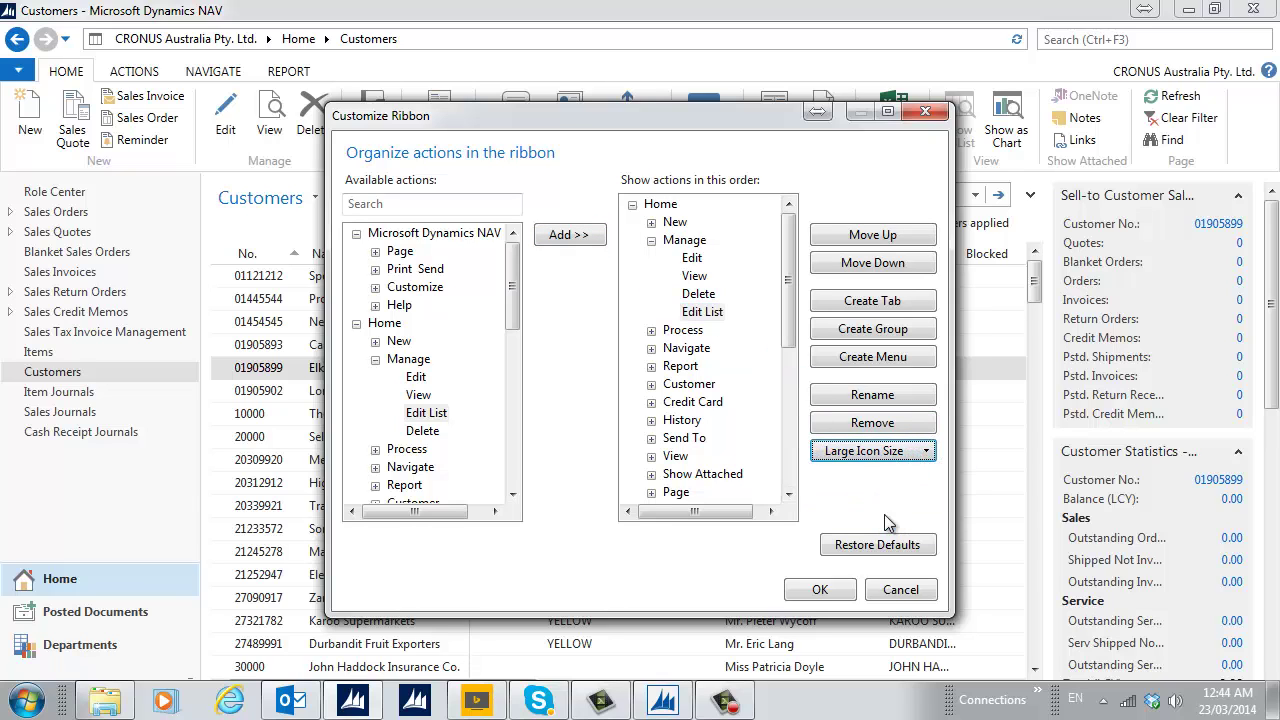
{"action": "left_click", "coordinate": [836, 595]}
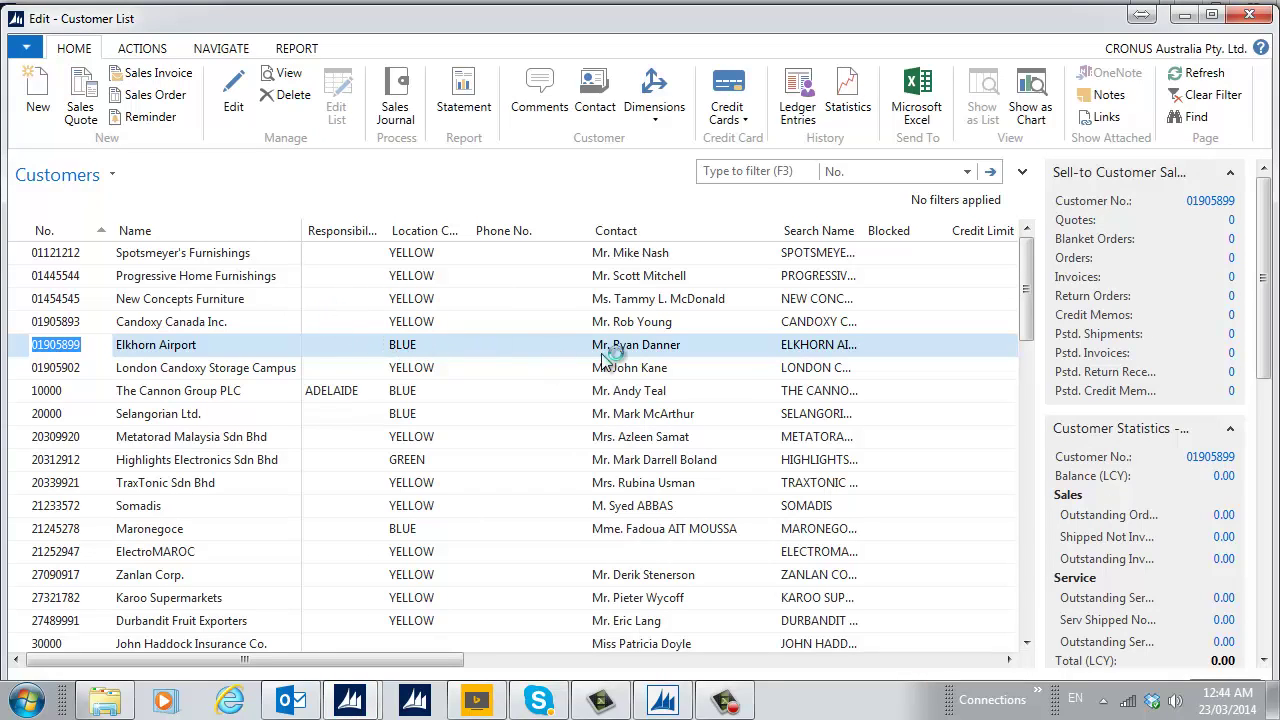
In the editable Customer List, set Elkhorn Airport's Customer Posting Group to LARGE ACC.
{"action": "left_click", "coordinate": [432, 658]}
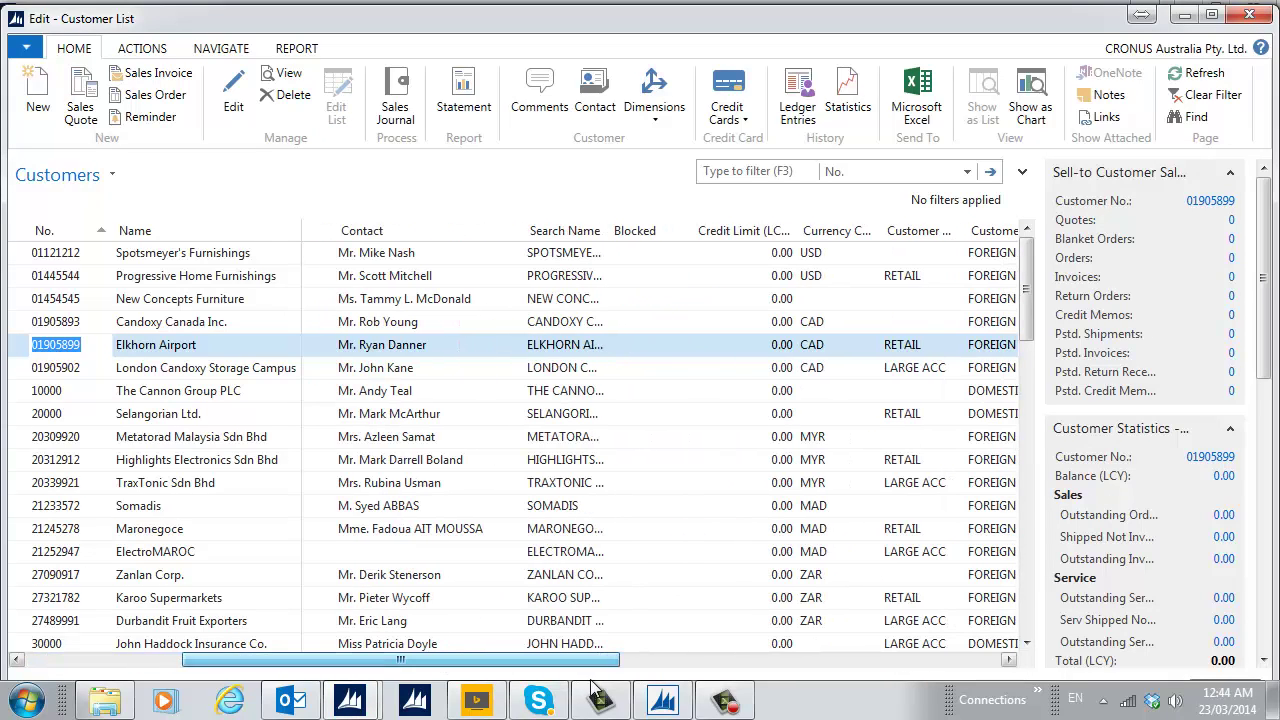
{"action": "left_click", "coordinate": [928, 345]}
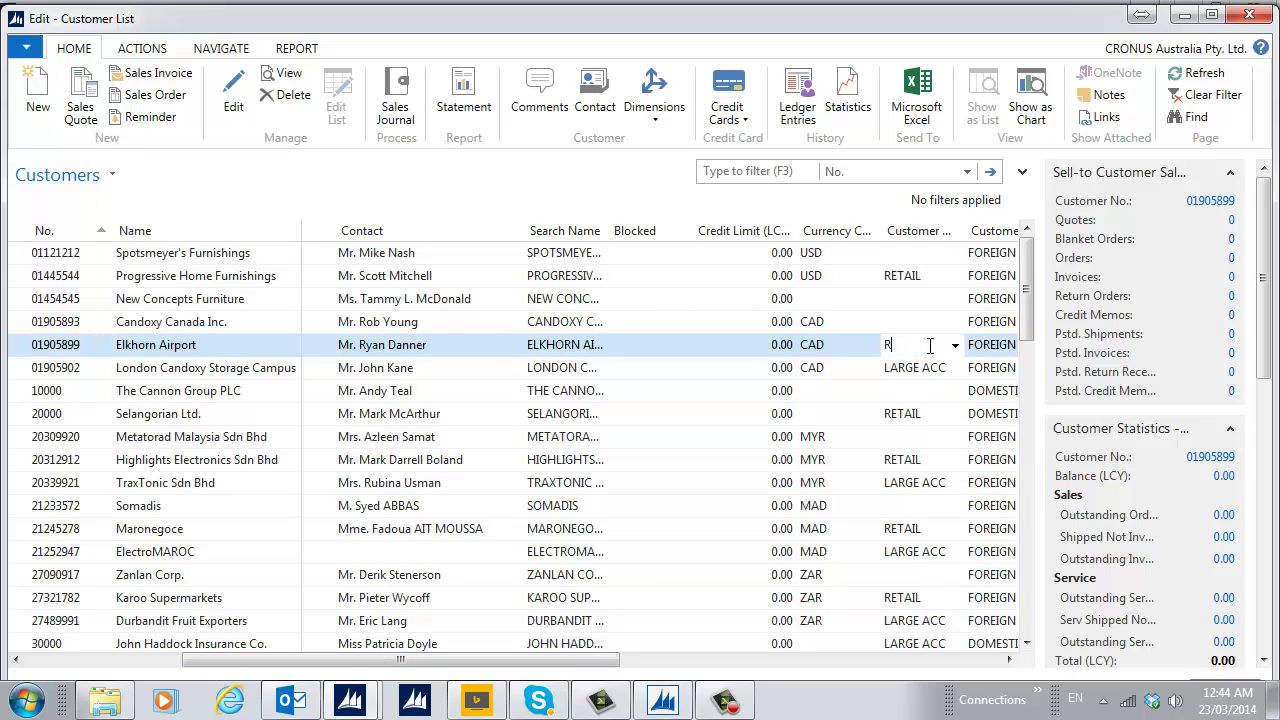
{"action": "type", "text": "large"}
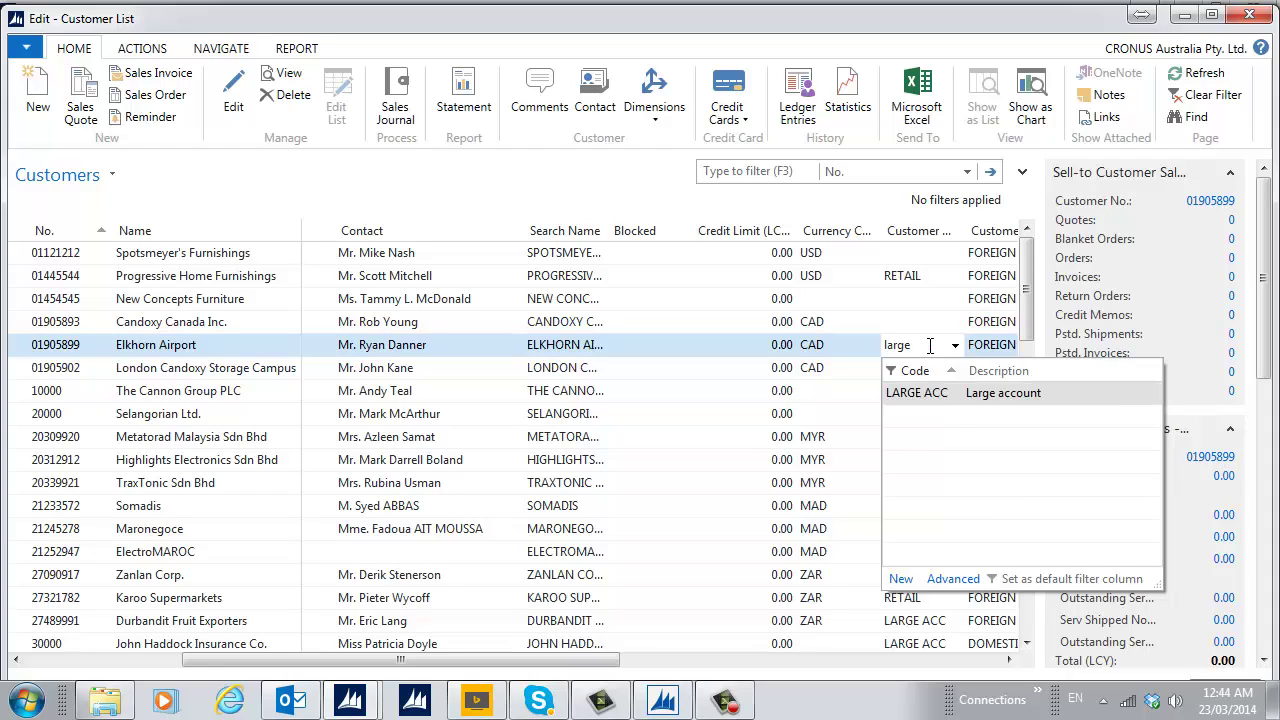
{"action": "key", "text": "Tab"}
{"action": "key", "text": "Tab"}
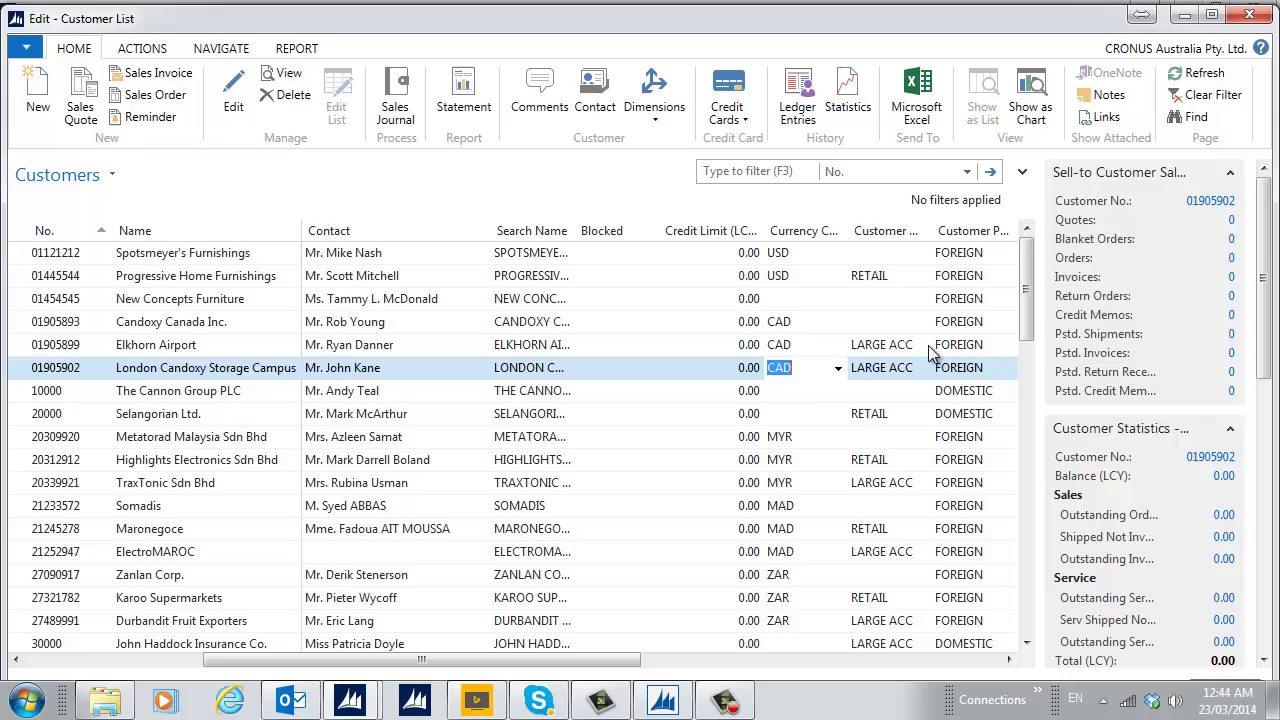
Open the application menu and close it without choosing anything.
{"action": "left_click", "coordinate": [30, 50]}
{"action": "mouse_move", "coordinate": [57, 118]}
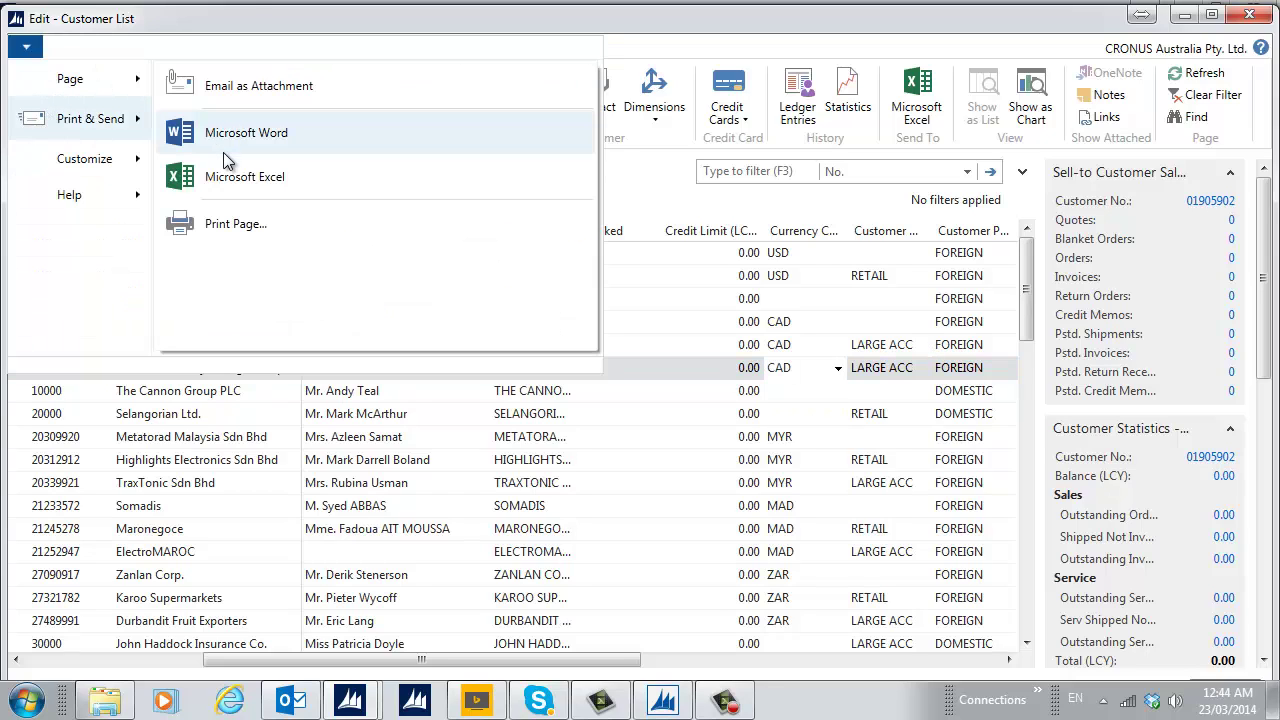
{"action": "left_click", "coordinate": [662, 333]}
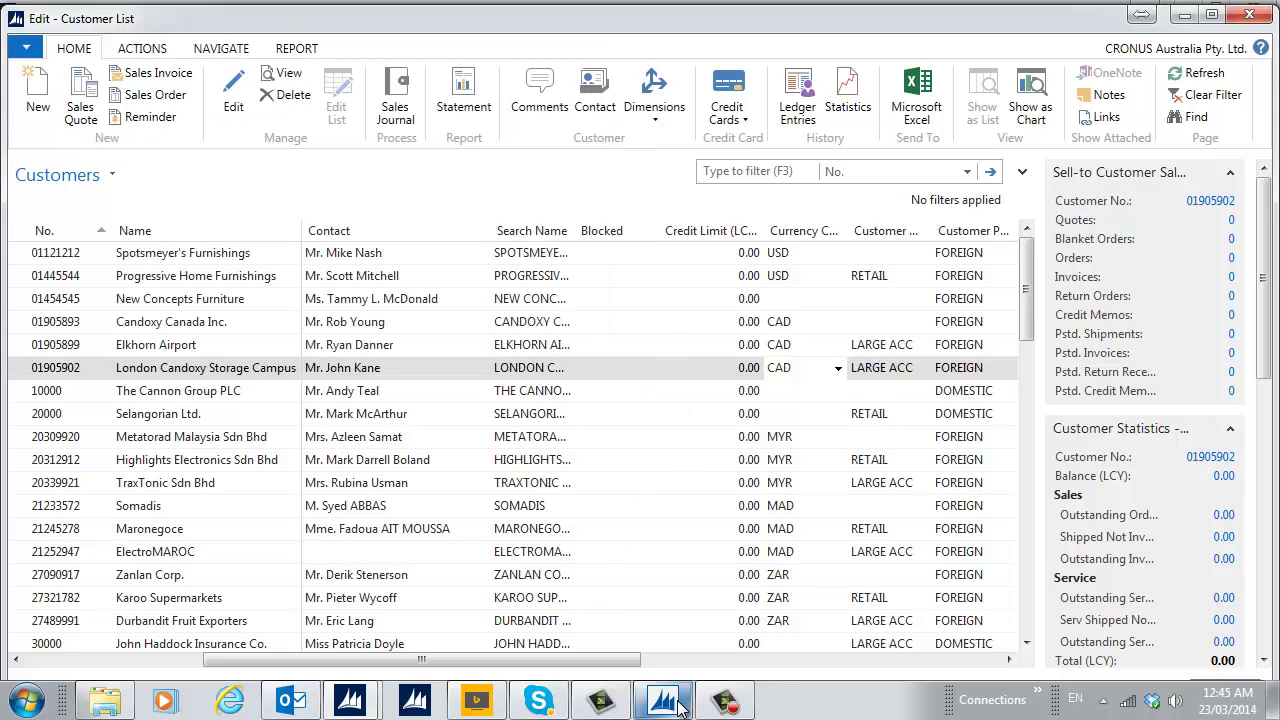
Reopen page 22 Customer List in the Development Environment's Page Designer.
{"action": "mouse_move", "coordinate": [678, 700]}
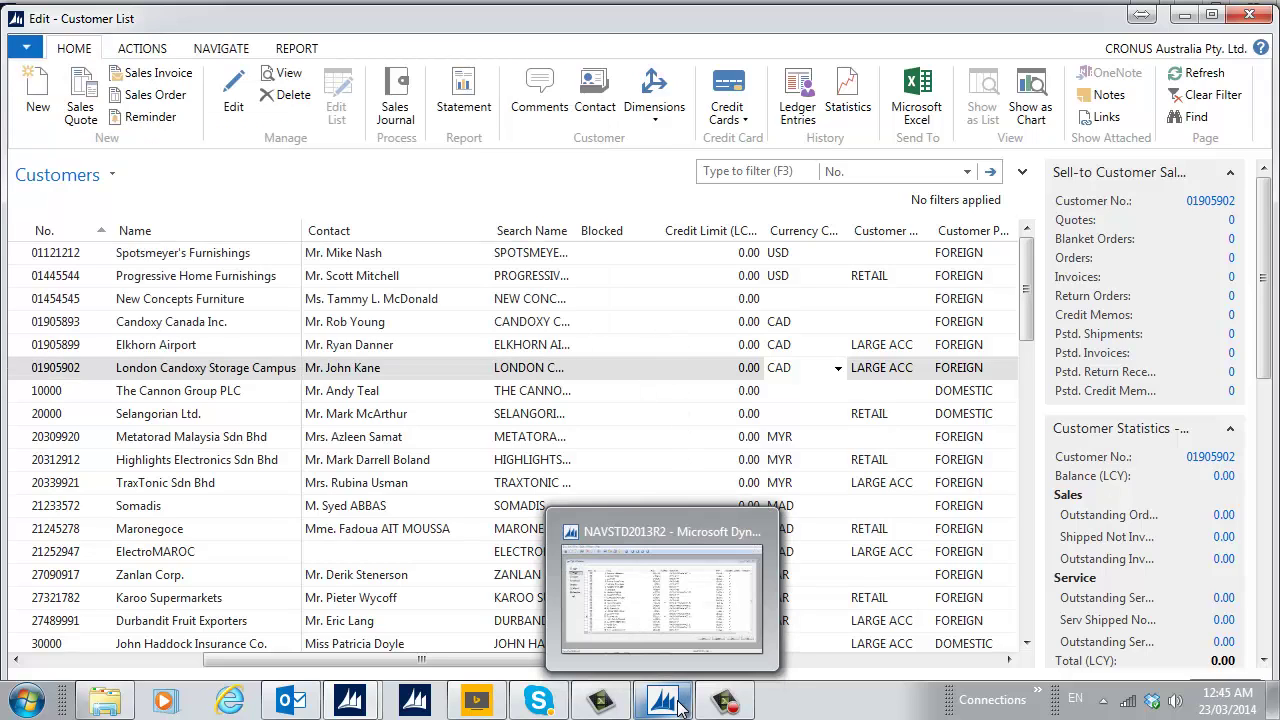
{"action": "left_click", "coordinate": [669, 608]}
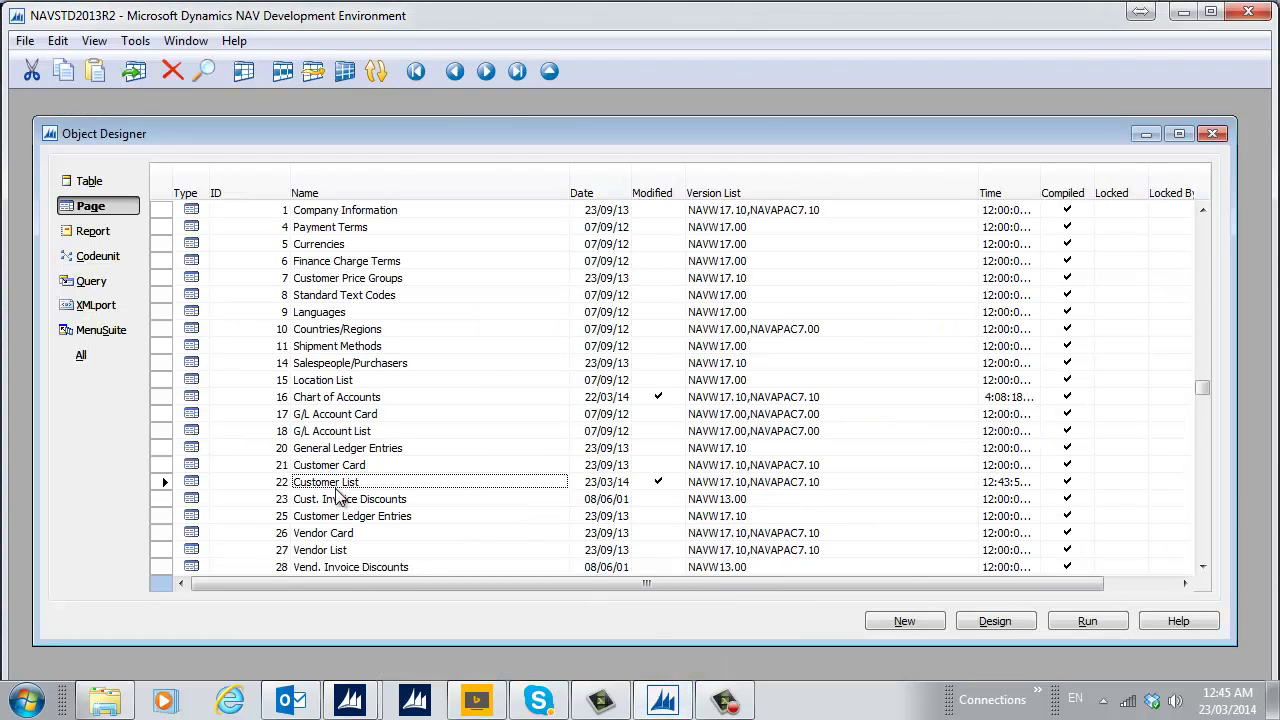
{"action": "left_click", "coordinate": [977, 624]}
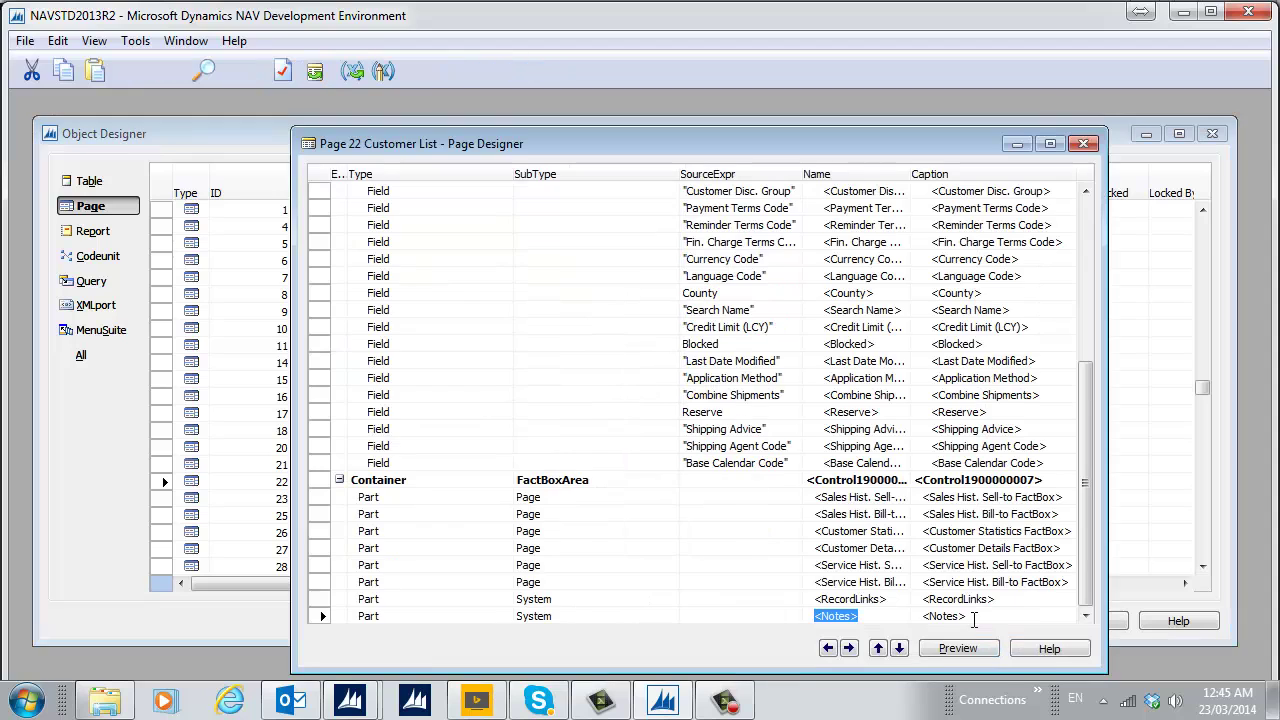
{"action": "key", "text": "Down"}
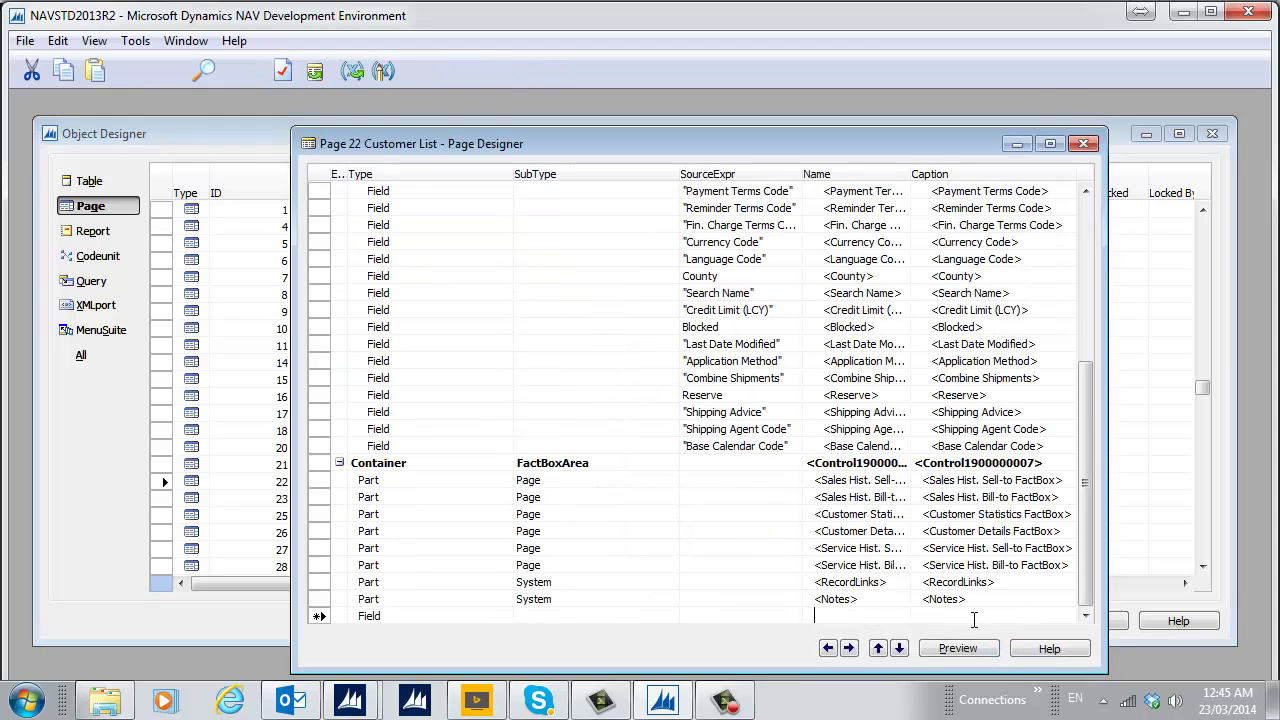
Set page 22's Editable property back to No, then save and compile it.
{"action": "left_click", "coordinate": [281, 74]}
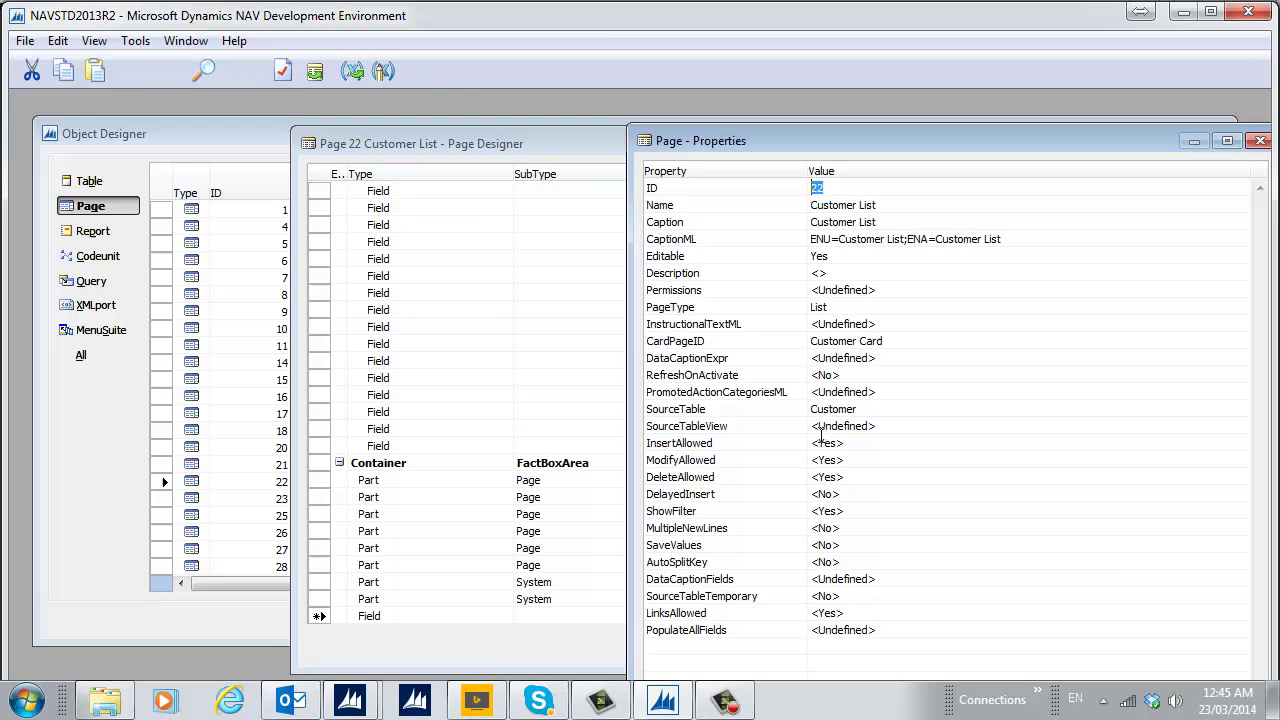
{"action": "left_click", "coordinate": [745, 443]}
{"action": "left_click", "coordinate": [808, 260]}
{"action": "type", "text": "N"}
{"action": "key", "text": "Return"}
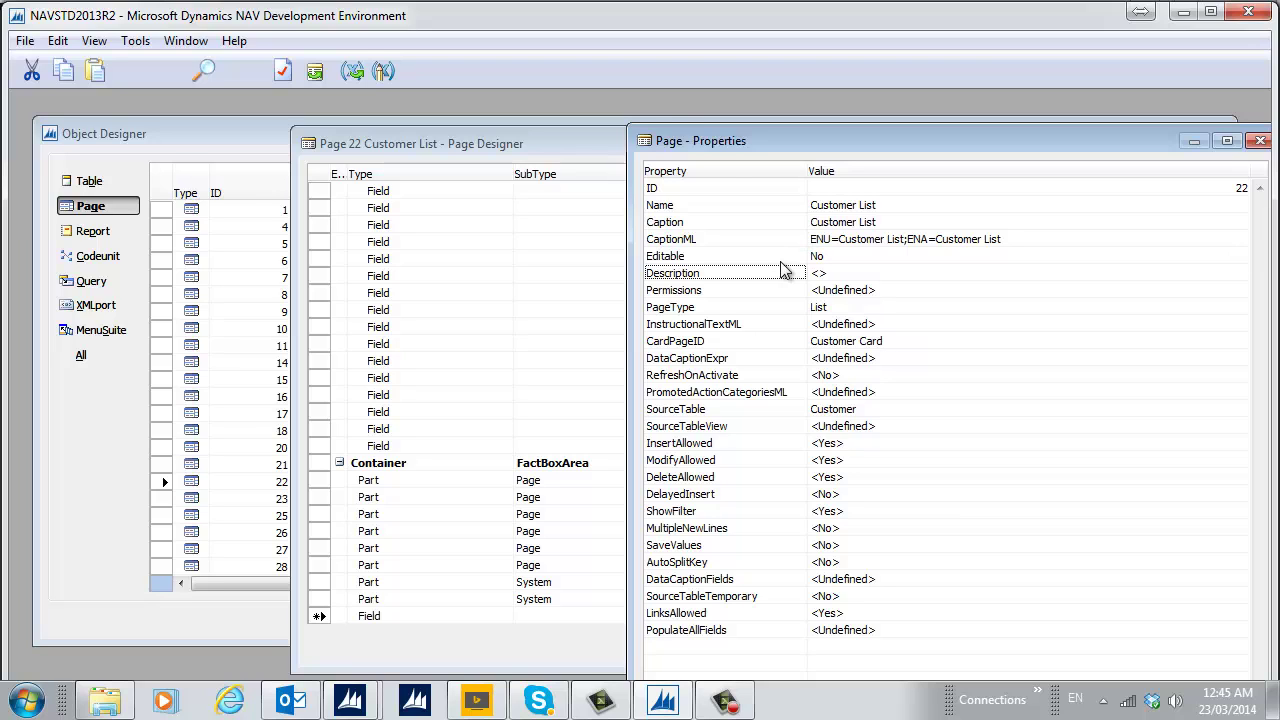
{"action": "left_click", "coordinate": [644, 141]}
{"action": "left_click", "coordinate": [670, 261]}
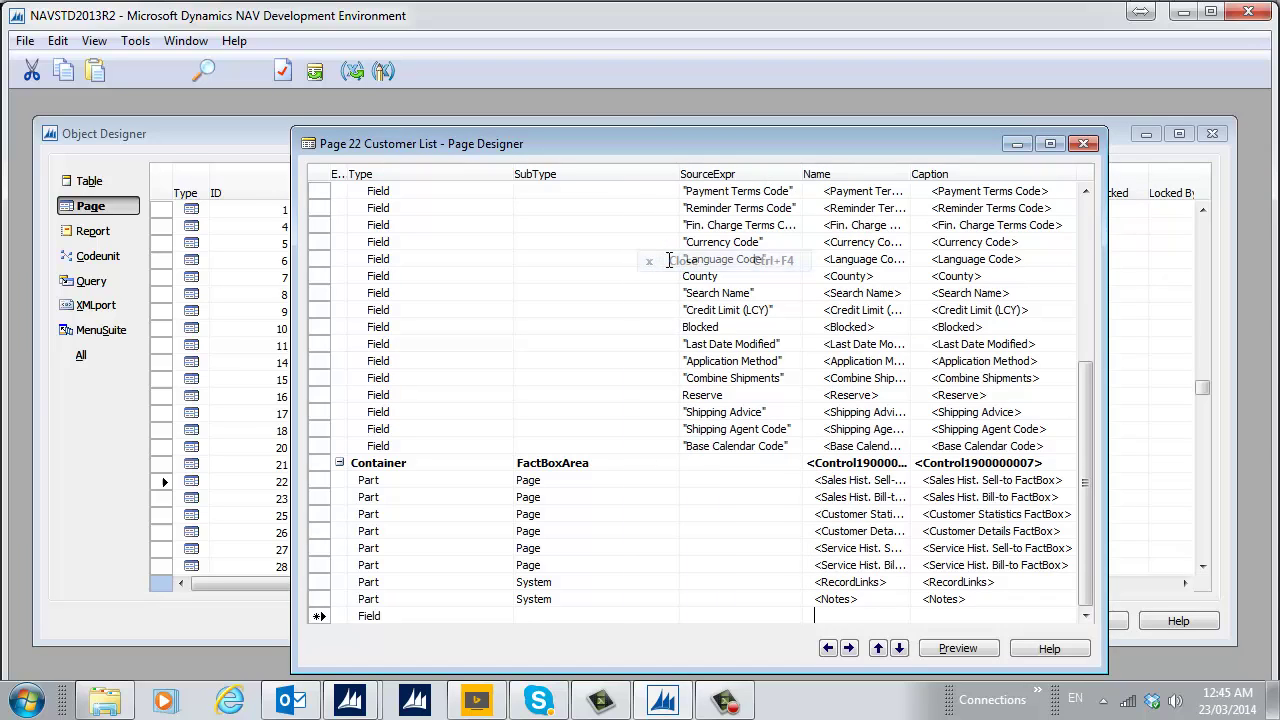
{"action": "left_click", "coordinate": [1084, 145]}
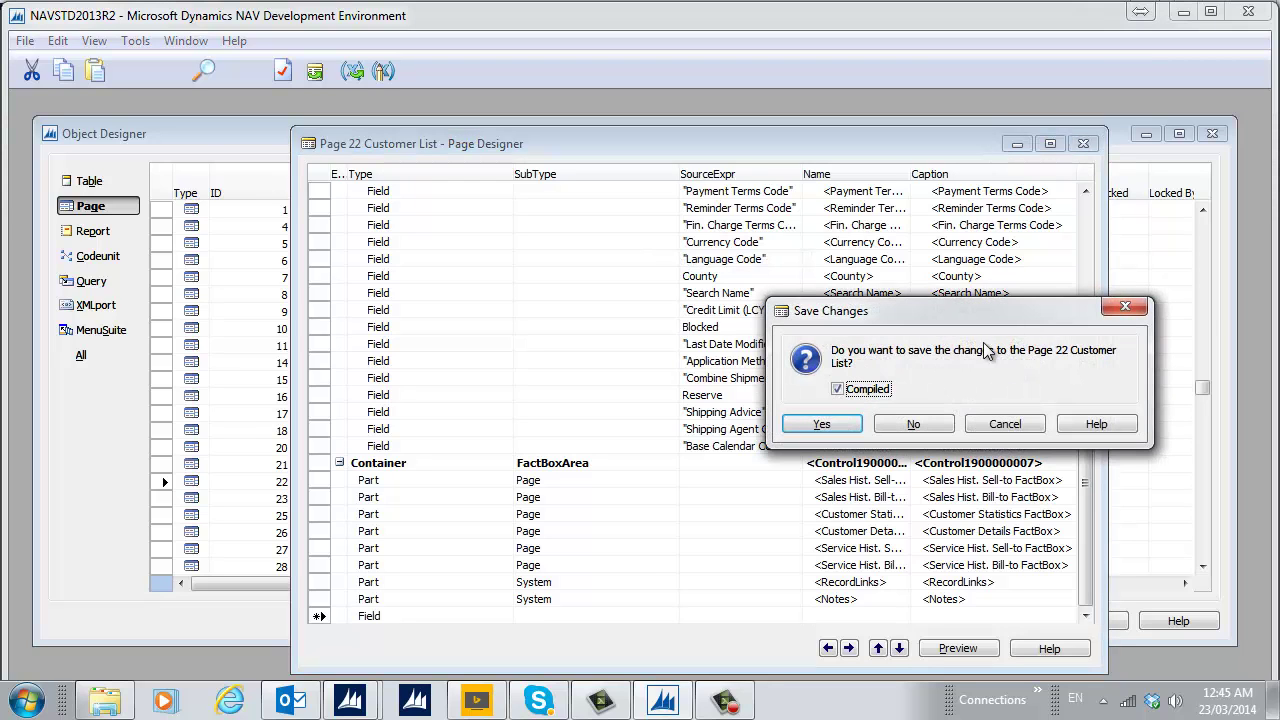
{"action": "left_click", "coordinate": [822, 424]}
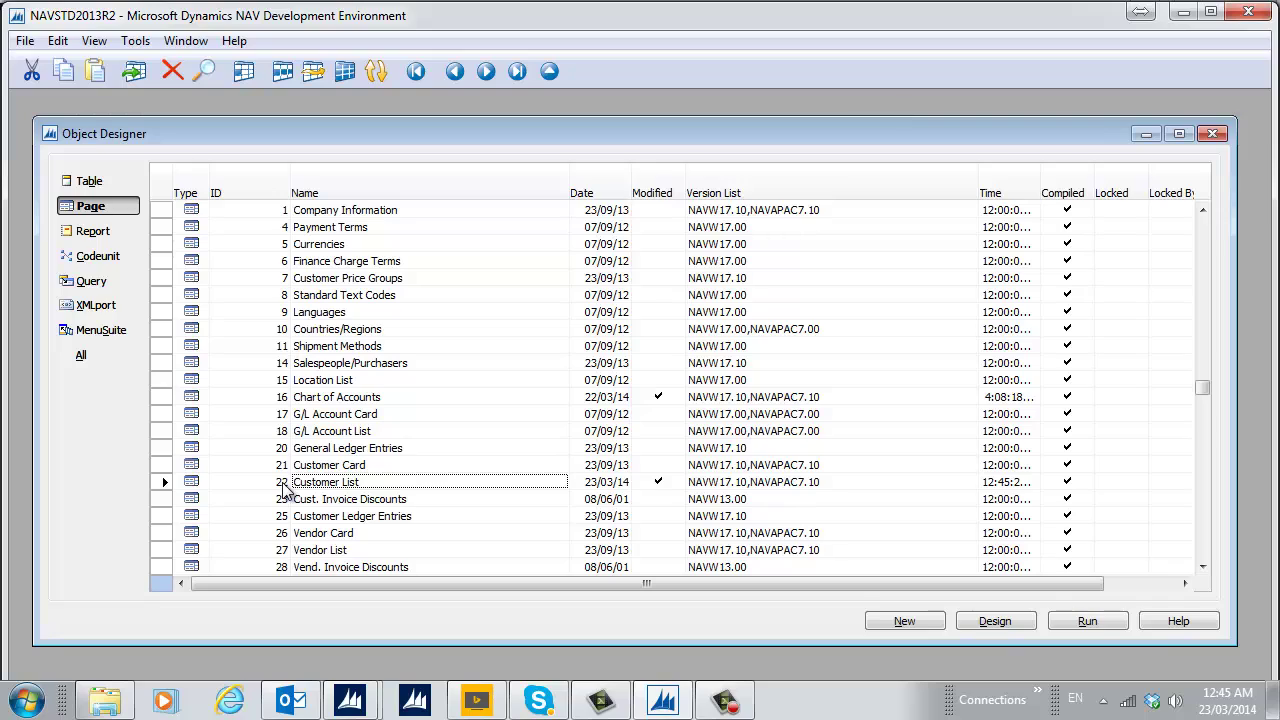
Scroll down through the Object Designer page list.
{"action": "key", "text": "Page_Down"}
{"action": "key", "text": "Page_Down"}
{"action": "key", "text": "Page_Down"}
{"action": "key", "text": "Page_Down"}
{"action": "key", "text": "Page_Down"}
{"action": "key", "text": "Page_Down"}
{"action": "key", "text": "Page_Down"}
{"action": "key", "text": "Page_Down"}
{"action": "key", "text": "Page_Down"}
{"action": "key", "text": "Page_Down"}
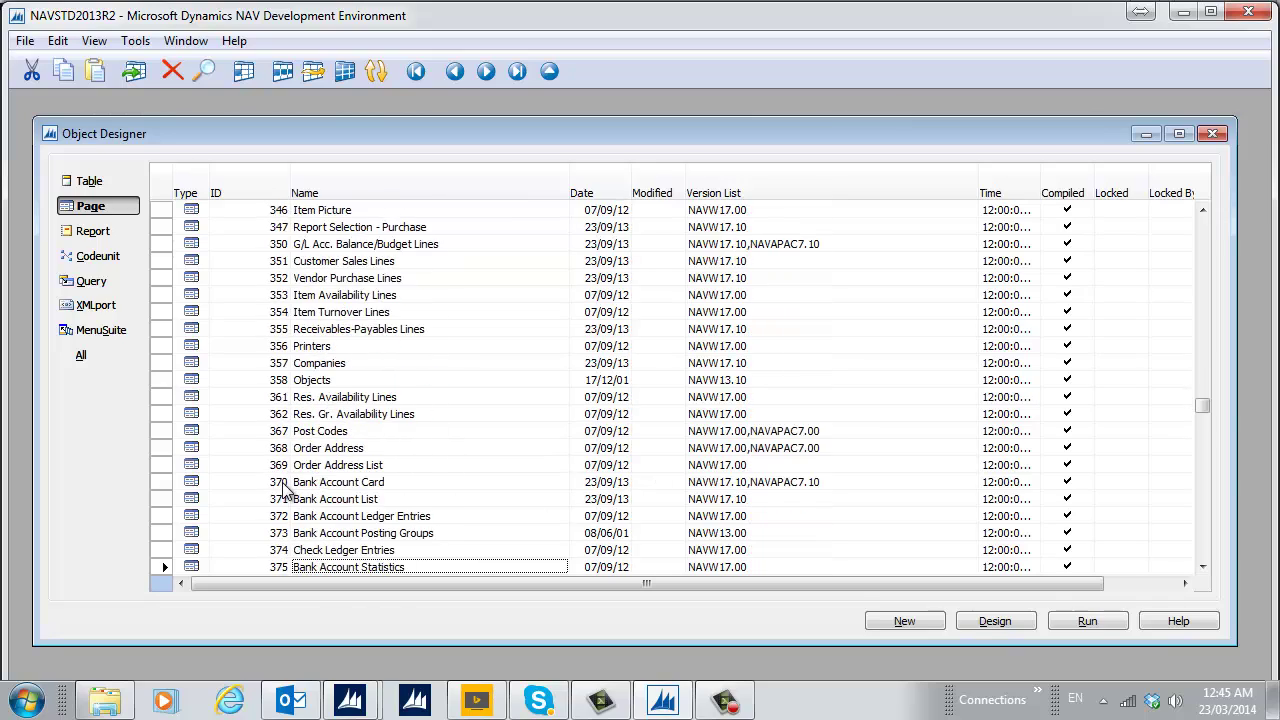
{"action": "key", "text": "Page_Down"}
{"action": "key", "text": "Page_Down"}
{"action": "key", "text": "Page_Down"}
{"action": "key", "text": "Page_Down"}
{"action": "key", "text": "Page_Down"}
{"action": "key", "text": "Page_Down"}
{"action": "key", "text": "Page_Down"}
{"action": "key", "text": "Page_Down"}
{"action": "key", "text": "Page_Down"}
{"action": "key", "text": "Page_Down"}
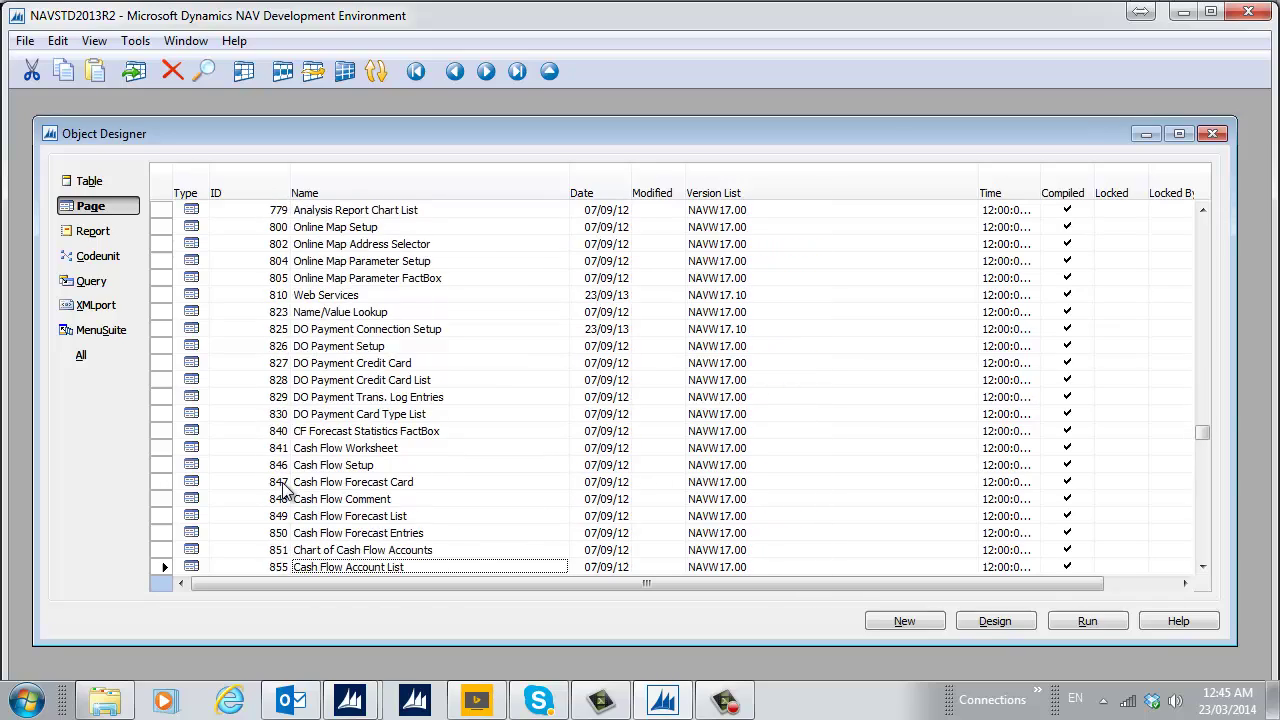
{"action": "key", "text": "Page_Down"}
{"action": "key", "text": "Page_Down"}
{"action": "key", "text": "Page_Down"}
{"action": "key", "text": "Page_Down"}
{"action": "key", "text": "Page_Down"}
{"action": "key", "text": "Page_Down"}
{"action": "key", "text": "Page_Down"}
{"action": "key", "text": "Page_Down"}
{"action": "key", "text": "Page_Down"}
{"action": "key", "text": "Page_Down"}
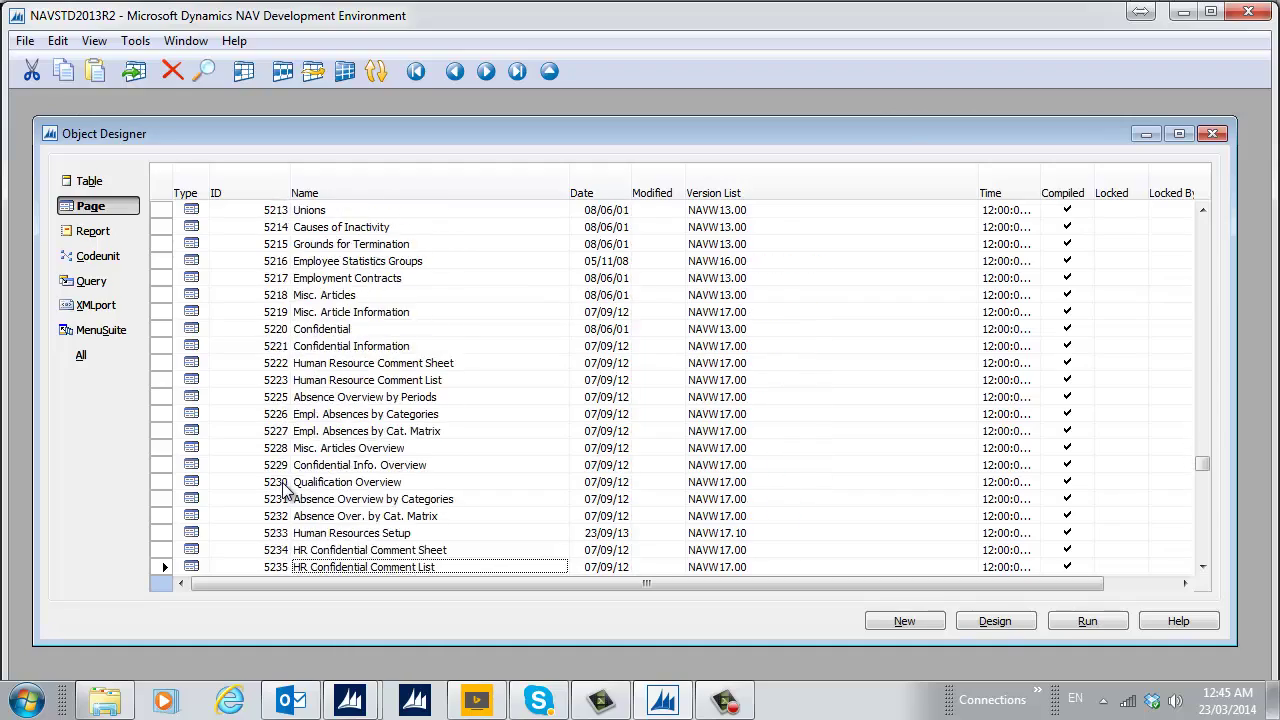
{"action": "key", "text": "Page_Down"}
{"action": "key", "text": "Page_Down"}
{"action": "key", "text": "Page_Down"}
{"action": "key", "text": "Page_Down"}
{"action": "key", "text": "Page_Down"}
{"action": "key", "text": "Page_Down"}
{"action": "key", "text": "Page_Down"}
{"action": "key", "text": "Page_Down"}
{"action": "key", "text": "Page_Down"}
{"action": "key", "text": "Page_Down"}
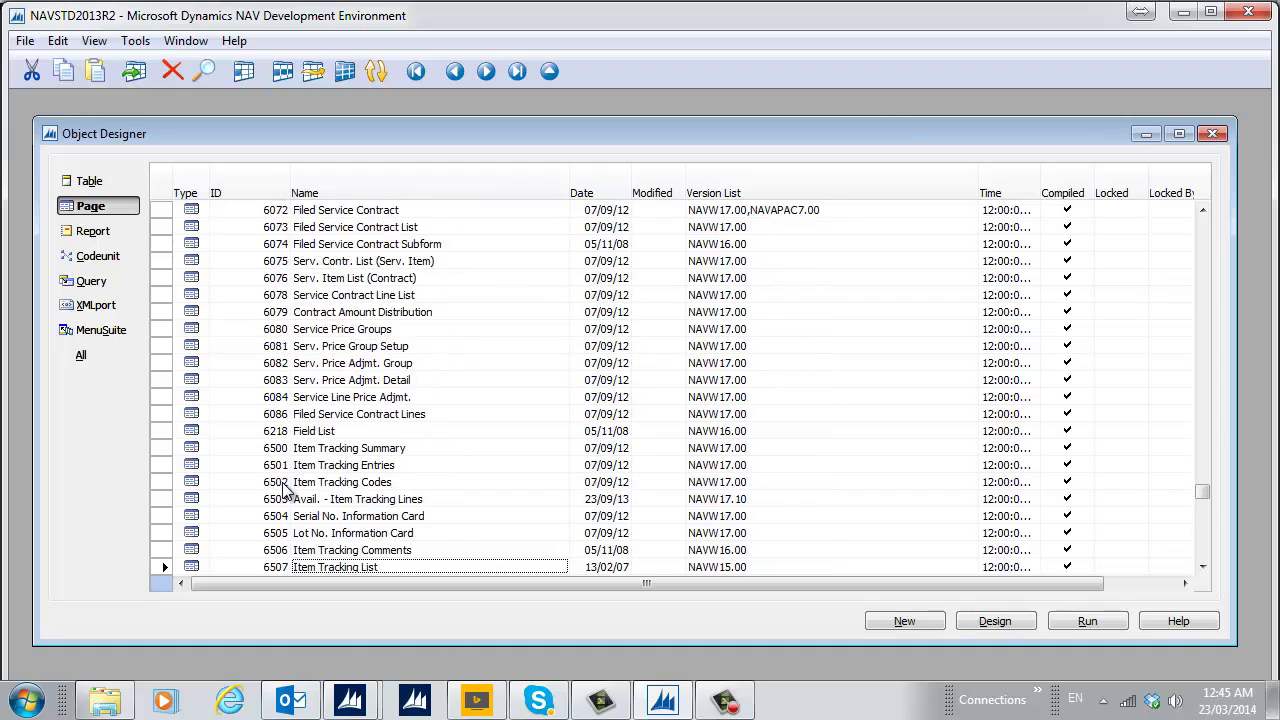
Locate page 22 Customer List in Object Designer and open it for design.
{"action": "key", "text": "Page_Down"}
{"action": "key", "text": "Page_Down"}
{"action": "key", "text": "Page_Down"}
{"action": "key", "text": "Page_Down"}
{"action": "key", "text": "Page_Down"}
{"action": "key", "text": "Page_Down"}
{"action": "key", "text": "Page_Down"}
{"action": "key", "text": "Page_Down"}
{"action": "key", "text": "Page_Down"}
{"action": "key", "text": "Page_Down"}
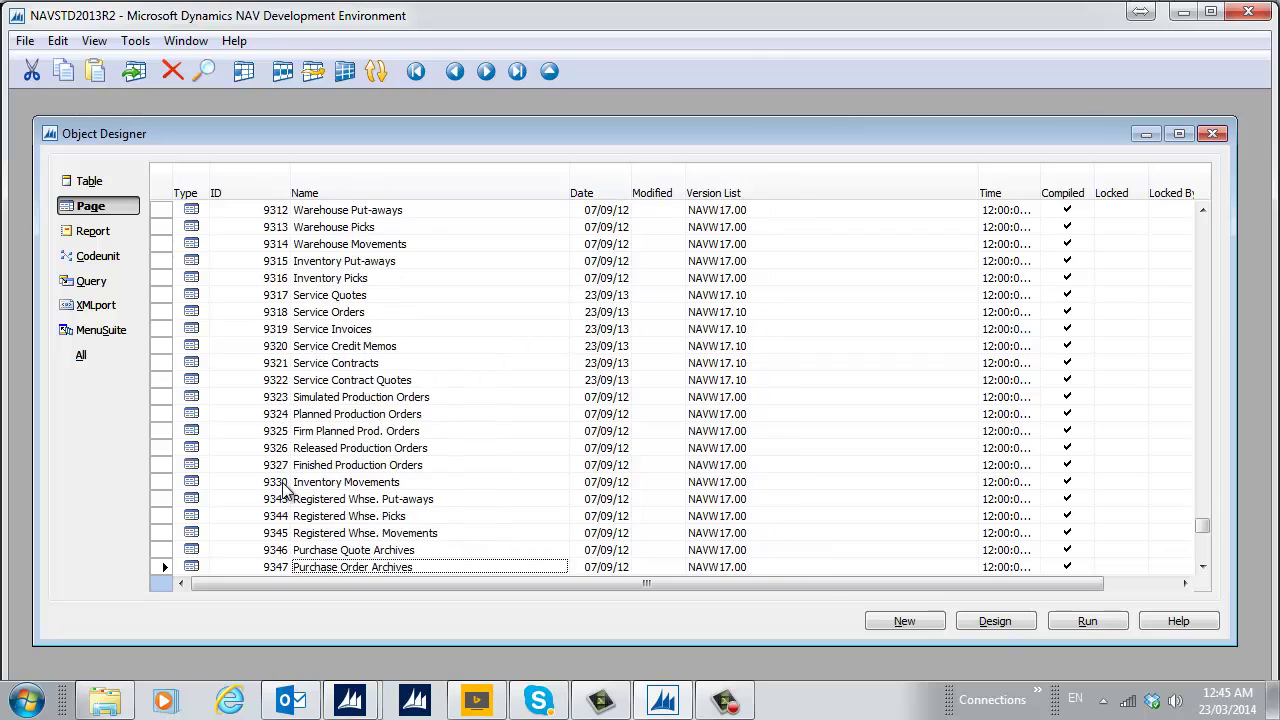
{"action": "key", "text": "ctrl+End"}
{"action": "key", "text": "Page_Up"}
{"action": "key", "text": "Page_Up"}
{"action": "key", "text": "Page_Up"}
{"action": "key", "text": "Page_Up"}
{"action": "key", "text": "Page_Up"}
{"action": "key", "text": "Page_Up"}
{"action": "key", "text": "Page_Up"}
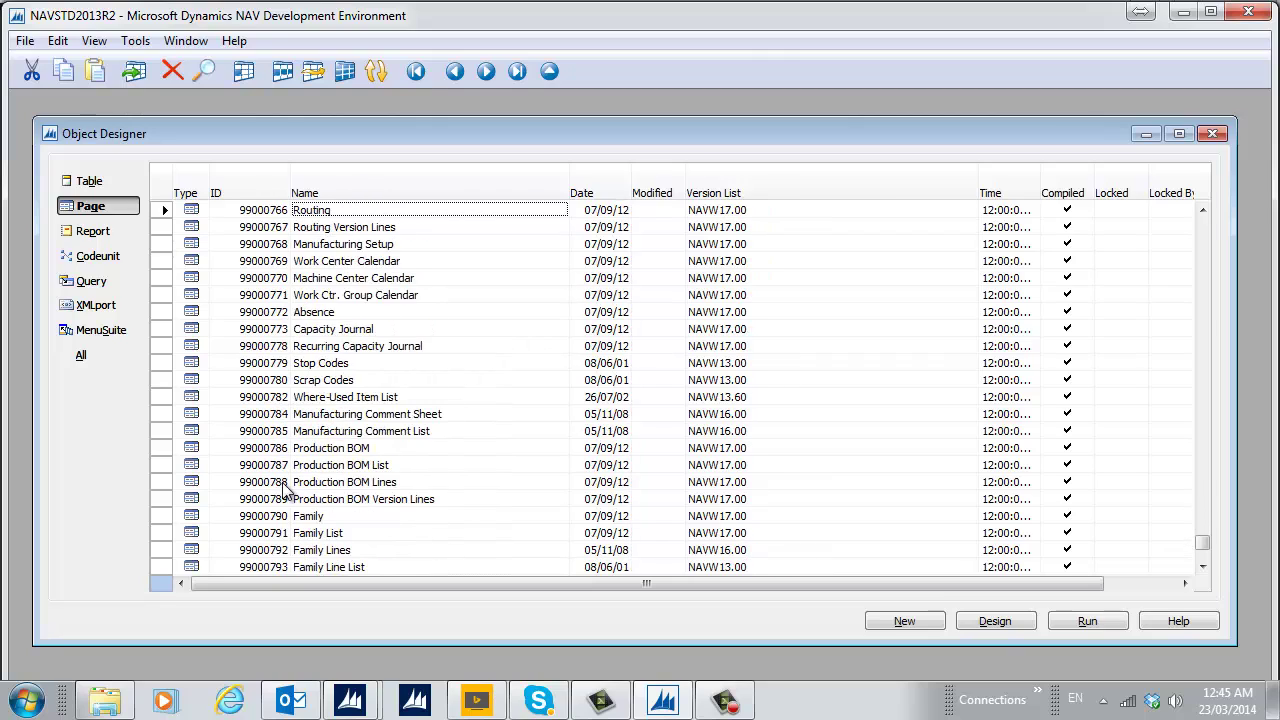
{"action": "key", "text": "Page_Down"}
{"action": "key", "text": "Page_Down"}
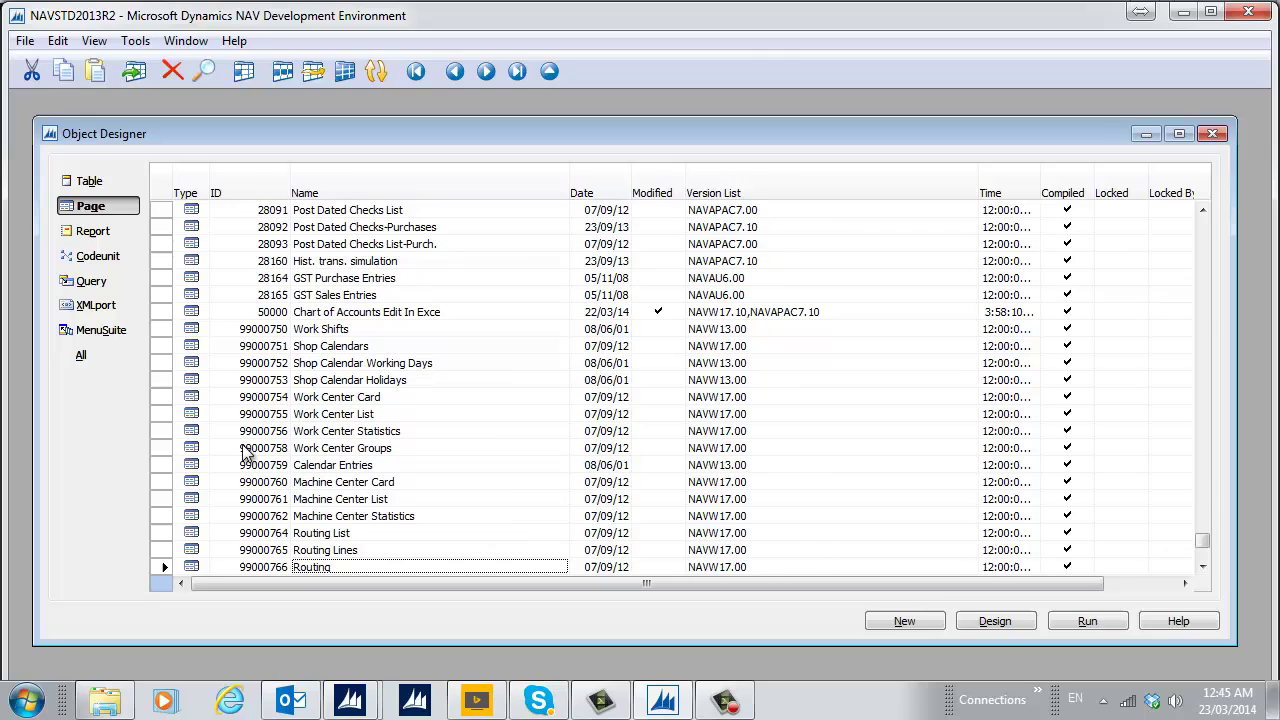
{"action": "left_click", "coordinate": [279, 315]}
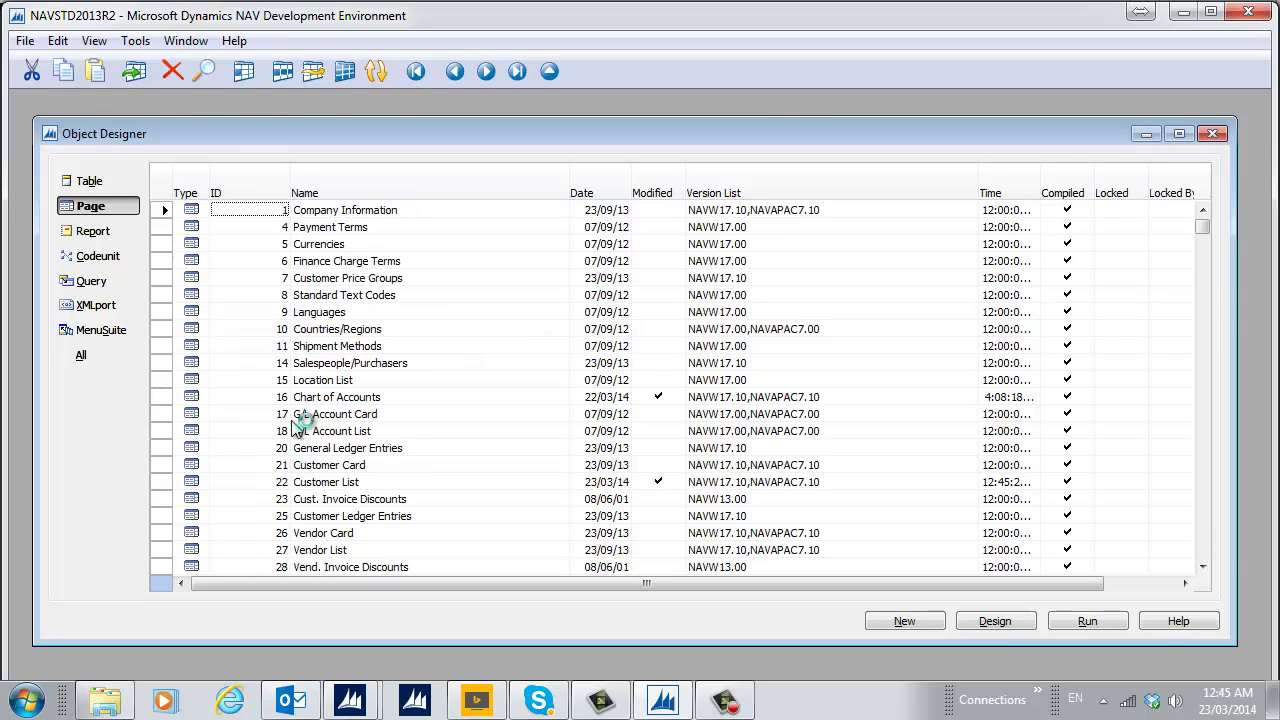
{"action": "left_click", "coordinate": [326, 484]}
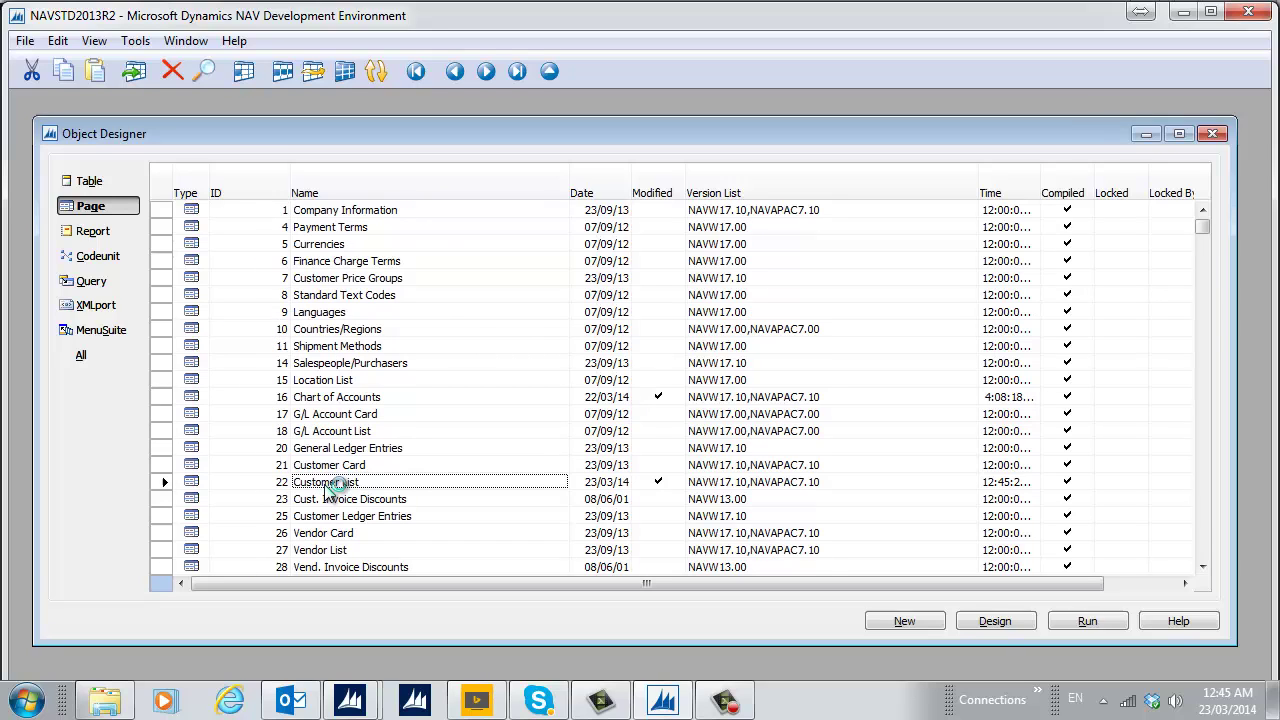
{"action": "left_click", "coordinate": [978, 619]}
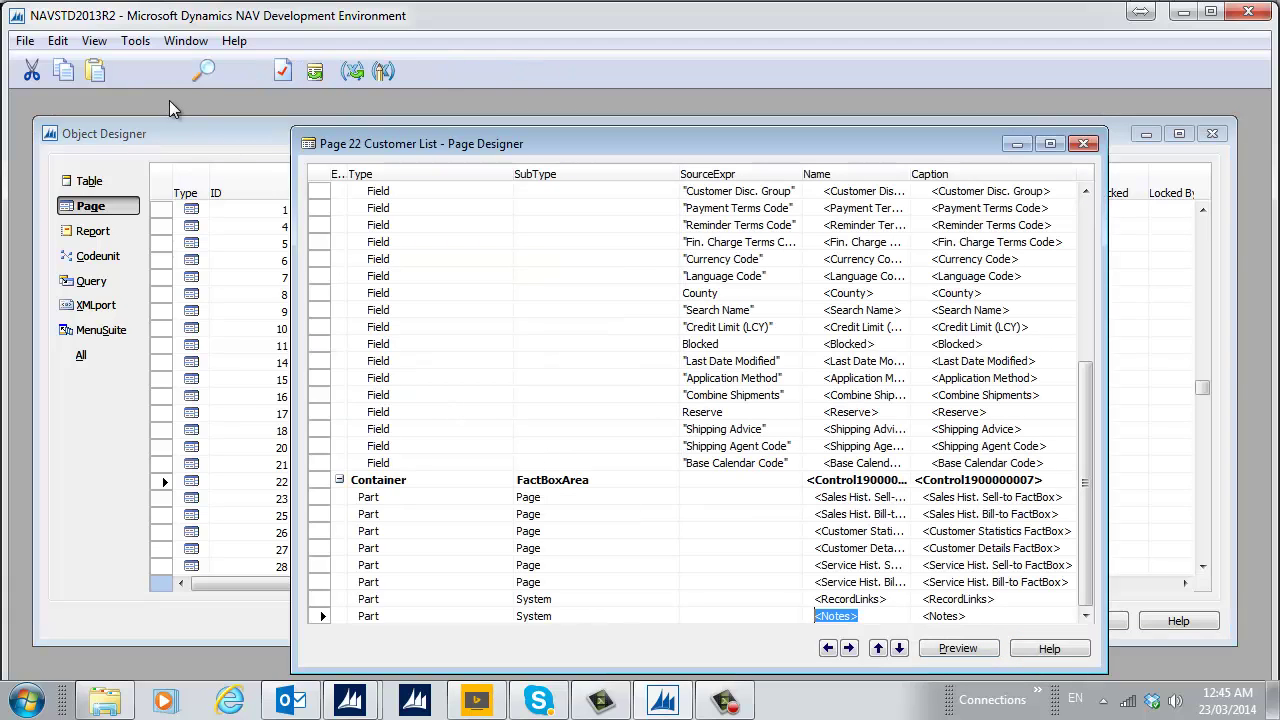
Save the page as new ID 50001 named 'Customer List Edit In Excel'.
{"action": "left_click", "coordinate": [25, 41]}
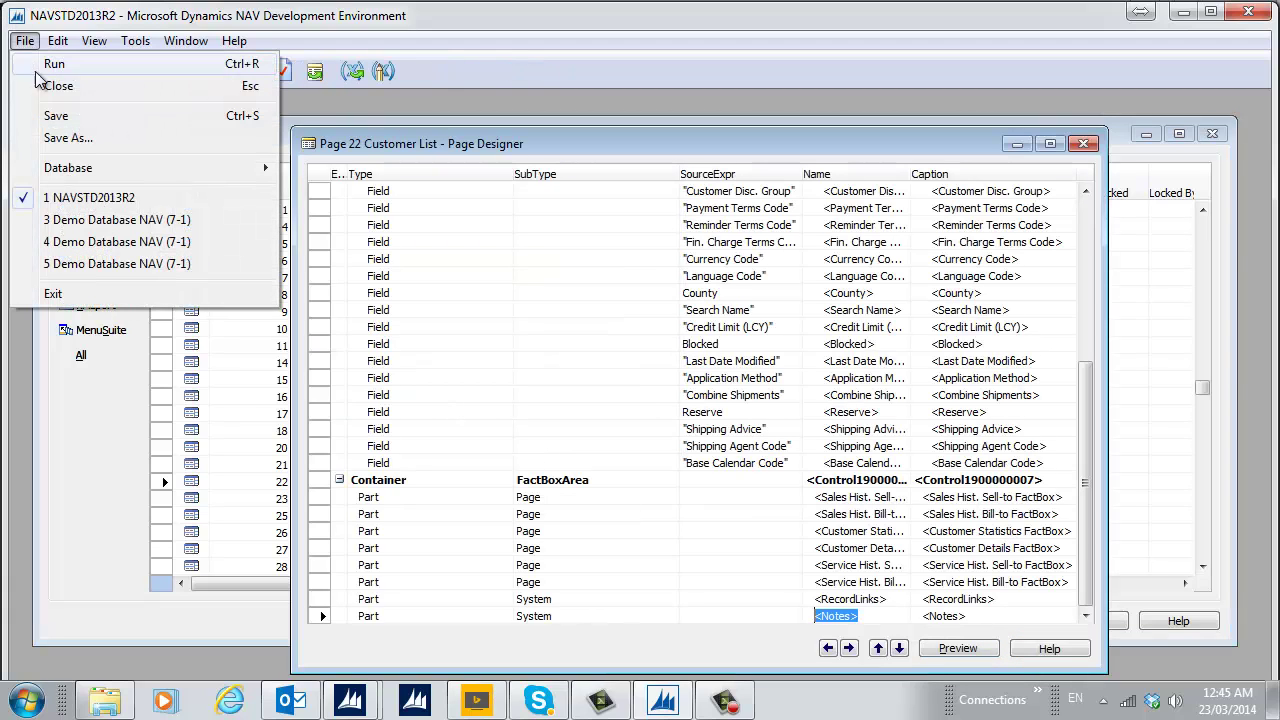
{"action": "left_click", "coordinate": [70, 142]}
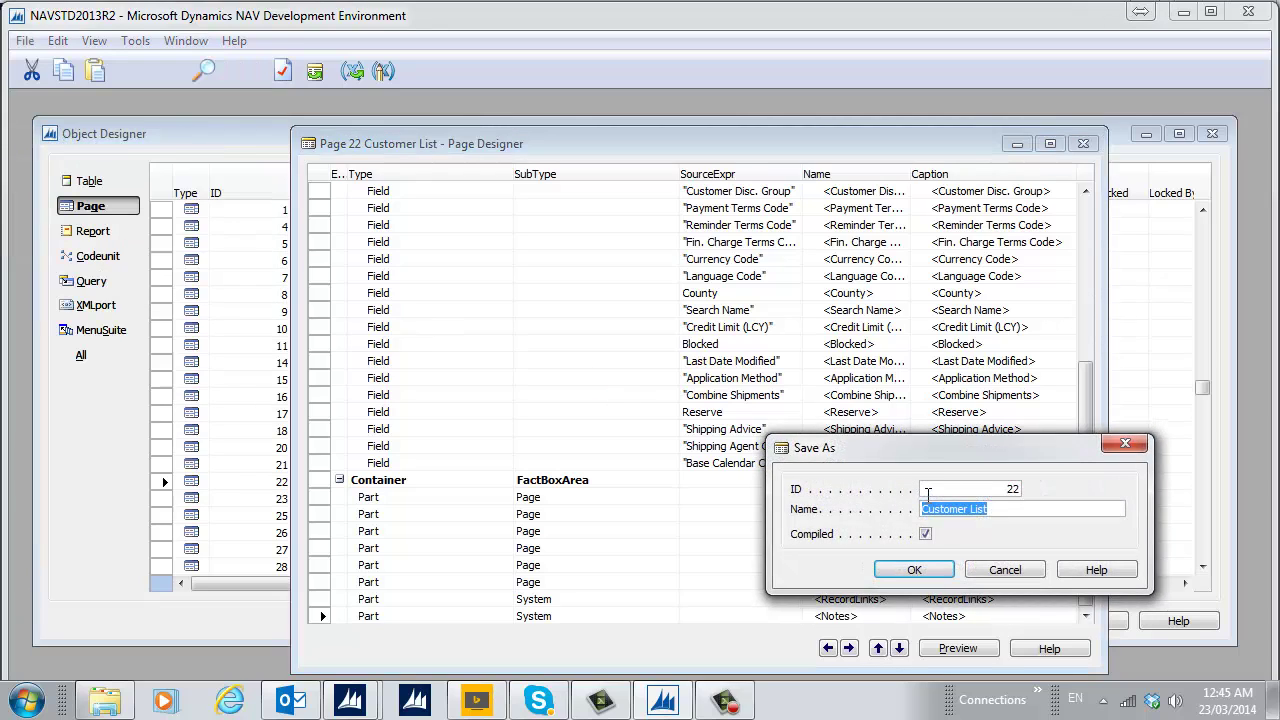
{"action": "left_click", "coordinate": [965, 486]}
{"action": "double_click", "coordinate": [908, 493]}
{"action": "key", "text": "Tab"}
{"action": "key", "text": "Tab"}
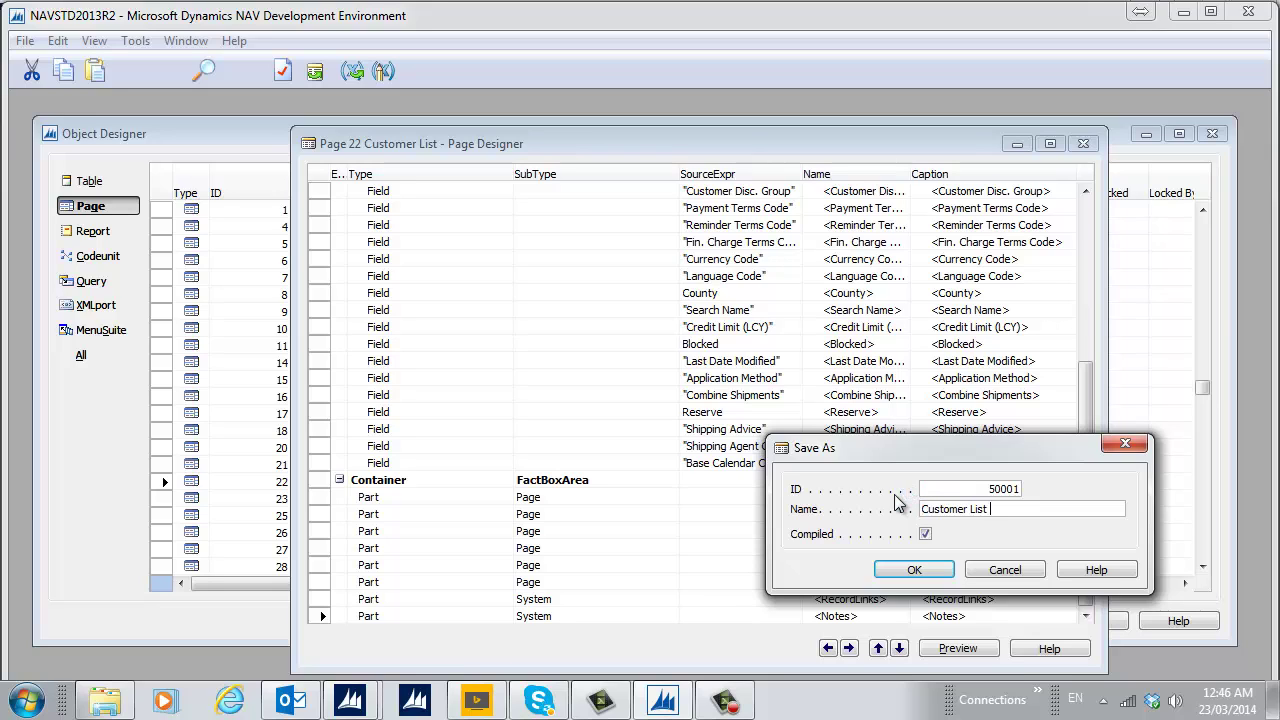
{"action": "type", "text": "Edit In Excel"}
{"action": "left_click", "coordinate": [915, 569]}
{"action": "left_click", "coordinate": [1085, 615]}
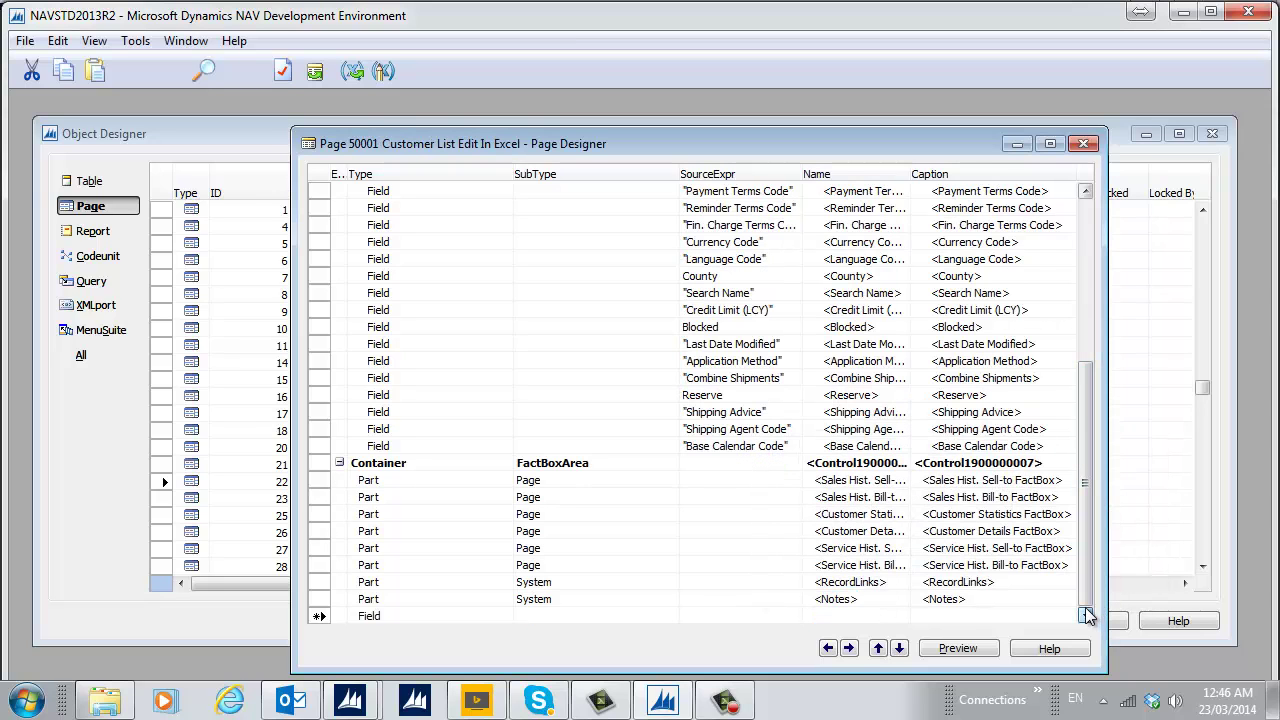
Set page 50001's Caption and CaptionML to 'Customer List Edit In Excel'.
{"action": "left_click", "coordinate": [283, 72]}
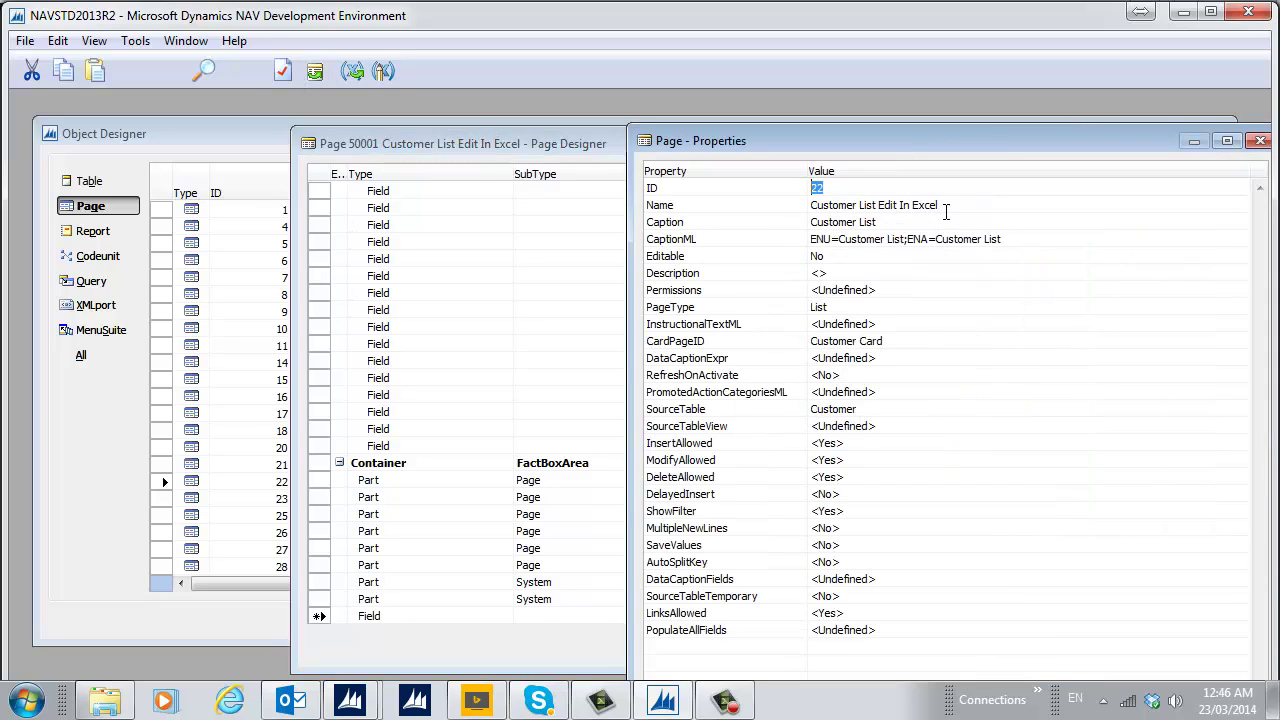
{"action": "left_click_drag", "start_coordinate": [947, 207], "coordinate": [744, 219]}
{"action": "key", "text": "ctrl+c"}
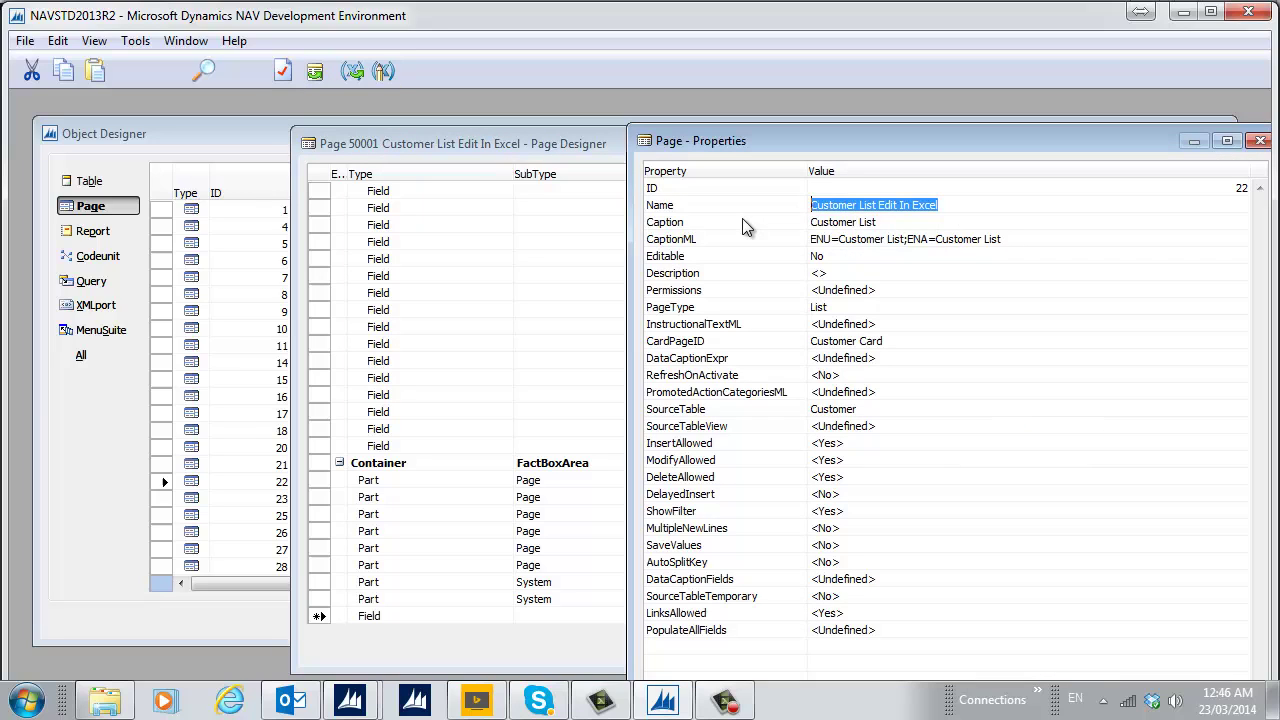
{"action": "key", "text": "Down"}
{"action": "key", "text": "Down"}
{"action": "left_click", "coordinate": [1240, 241]}
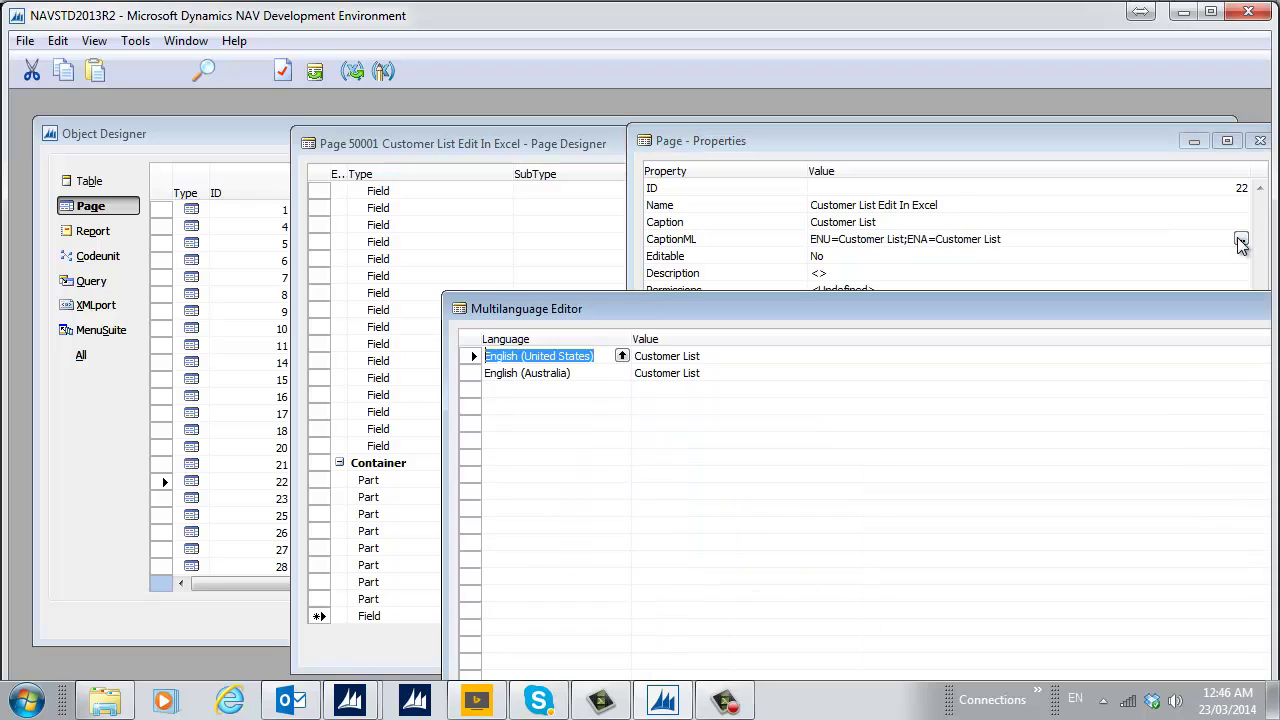
{"action": "key", "text": "Tab"}
{"action": "key", "text": "ctrl+v"}
{"action": "key", "text": "Down"}
{"action": "key", "text": "ctrl+v"}
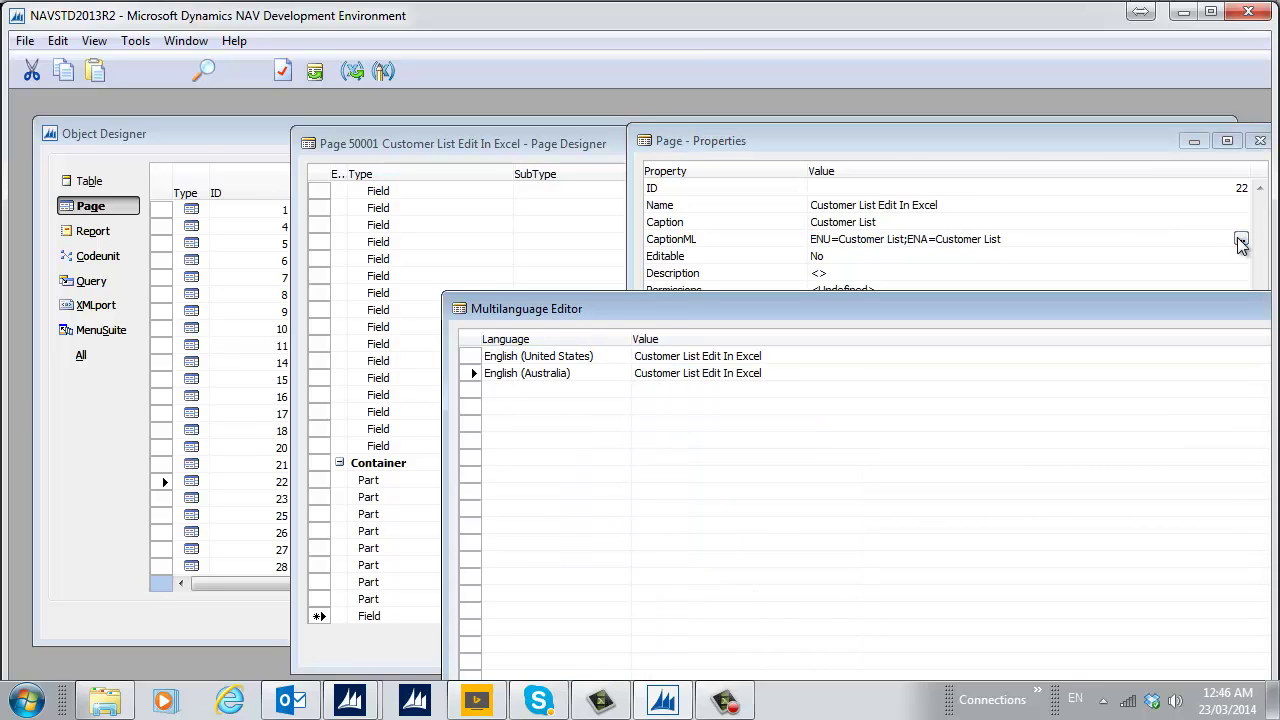
{"action": "key", "text": "Escape"}
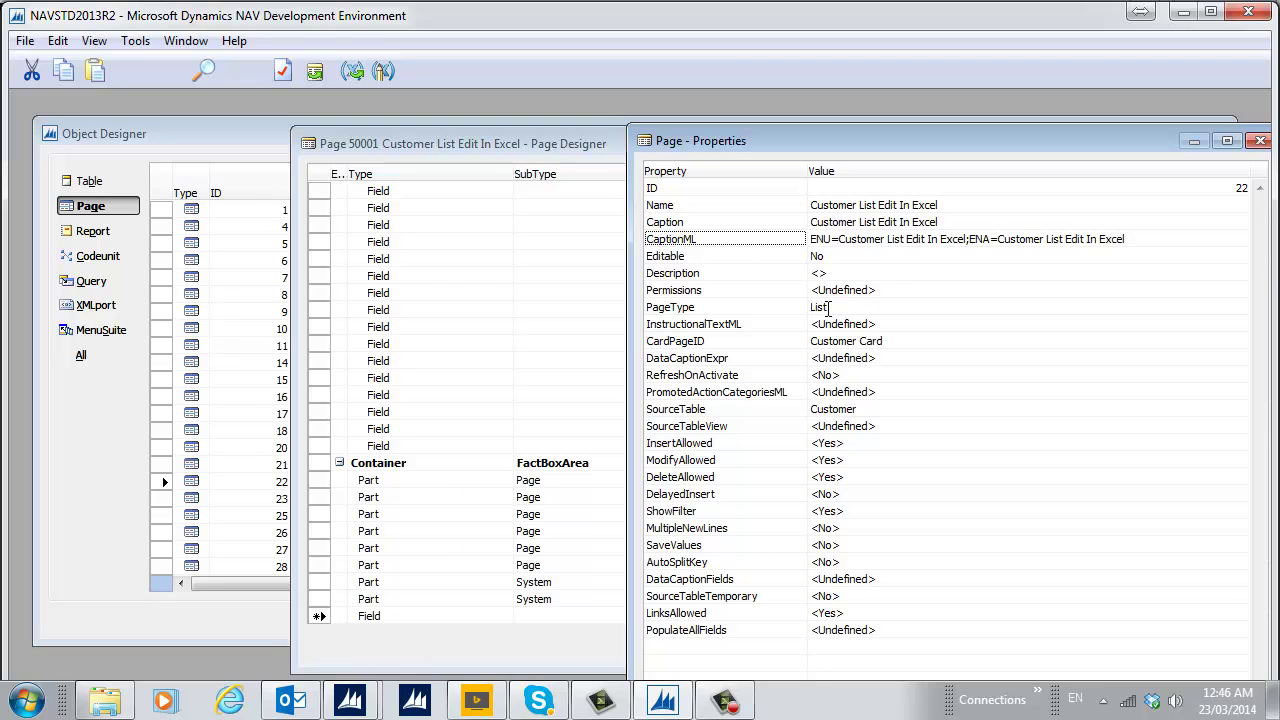
Set Editable to Yes and clear CardPageID, then close the properties window.
{"action": "left_click", "coordinate": [831, 263]}
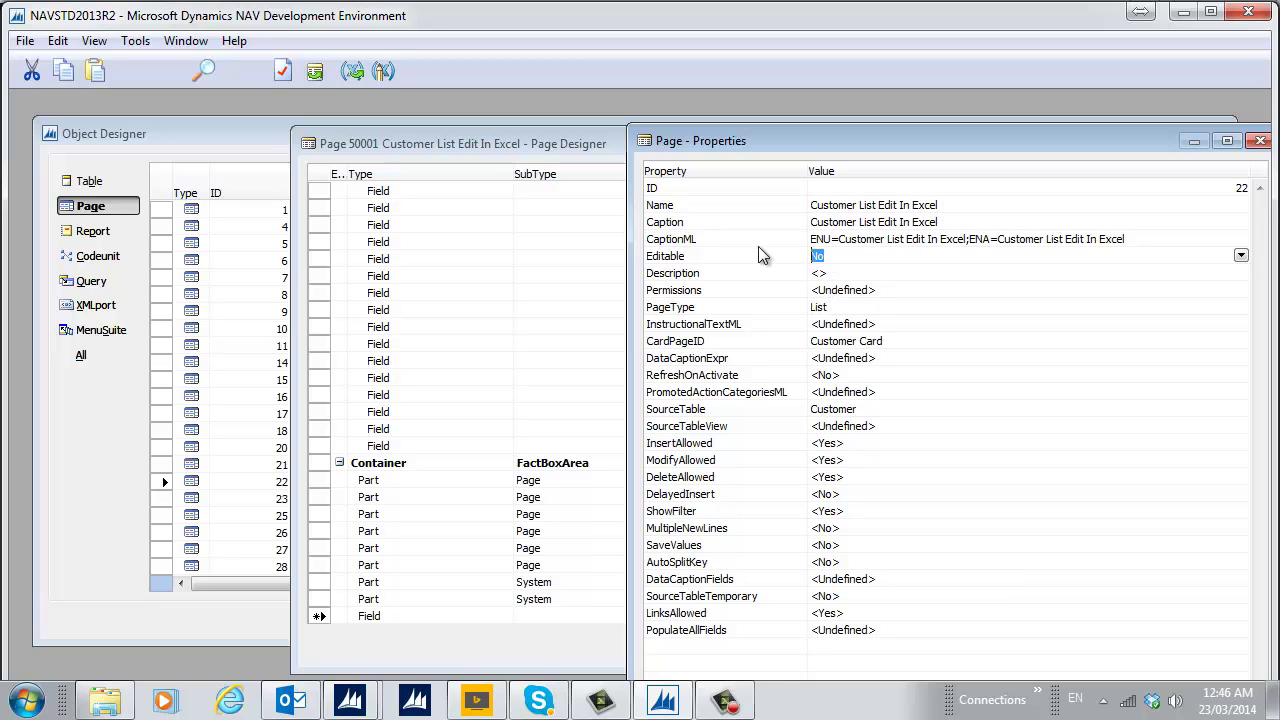
{"action": "type", "text": "y"}
{"action": "key", "text": "Return"}
{"action": "left_click_drag", "start_coordinate": [903, 341], "coordinate": [797, 334]}
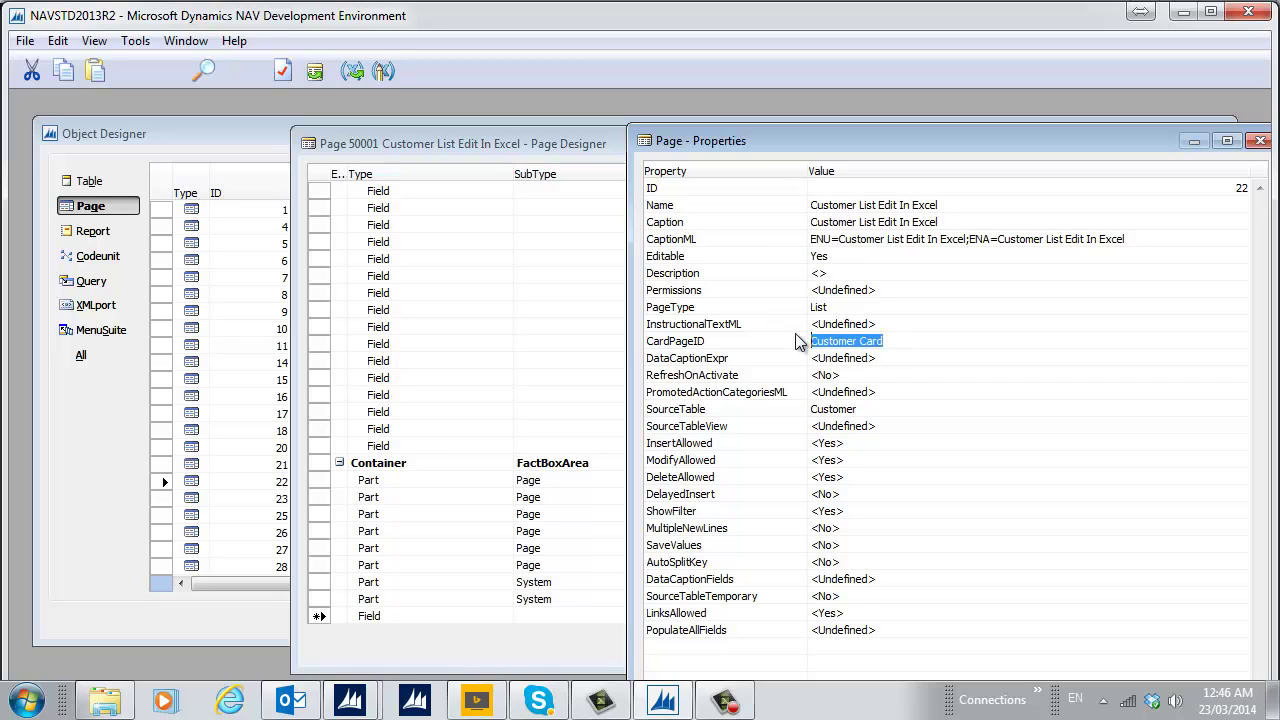
{"action": "key", "text": "Delete"}
{"action": "key", "text": "Return"}
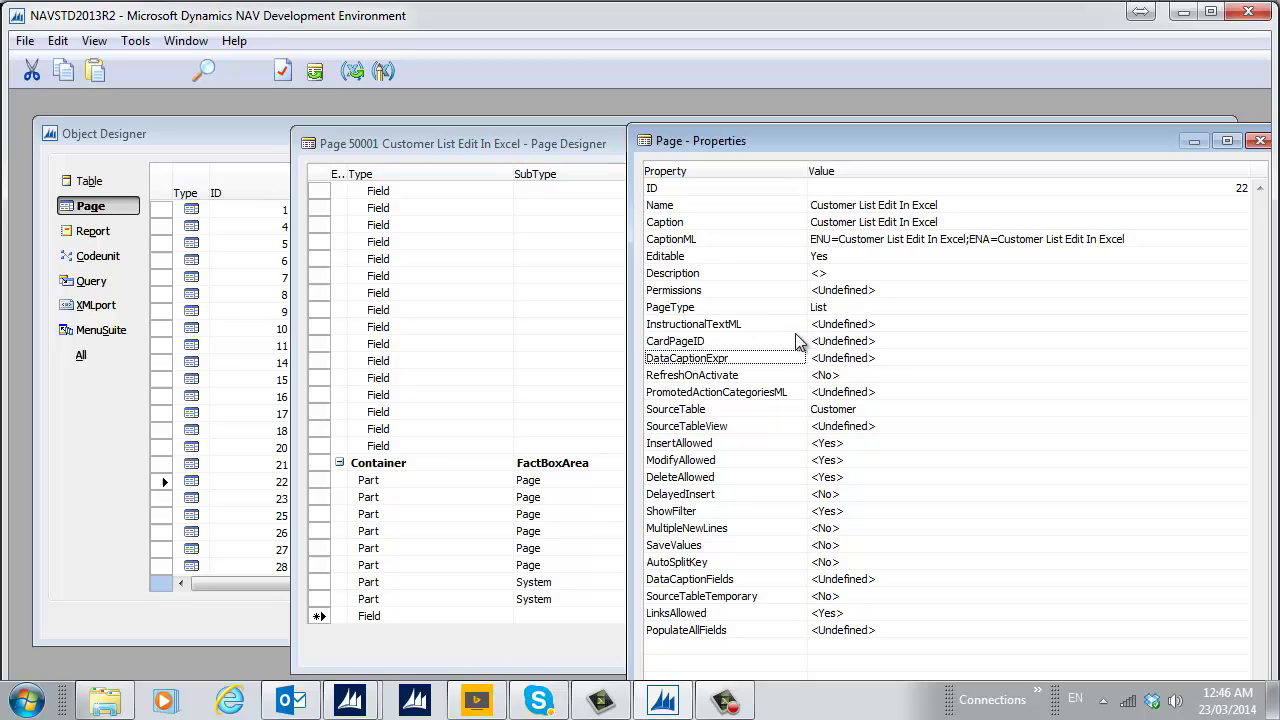
{"action": "left_click", "coordinate": [645, 143]}
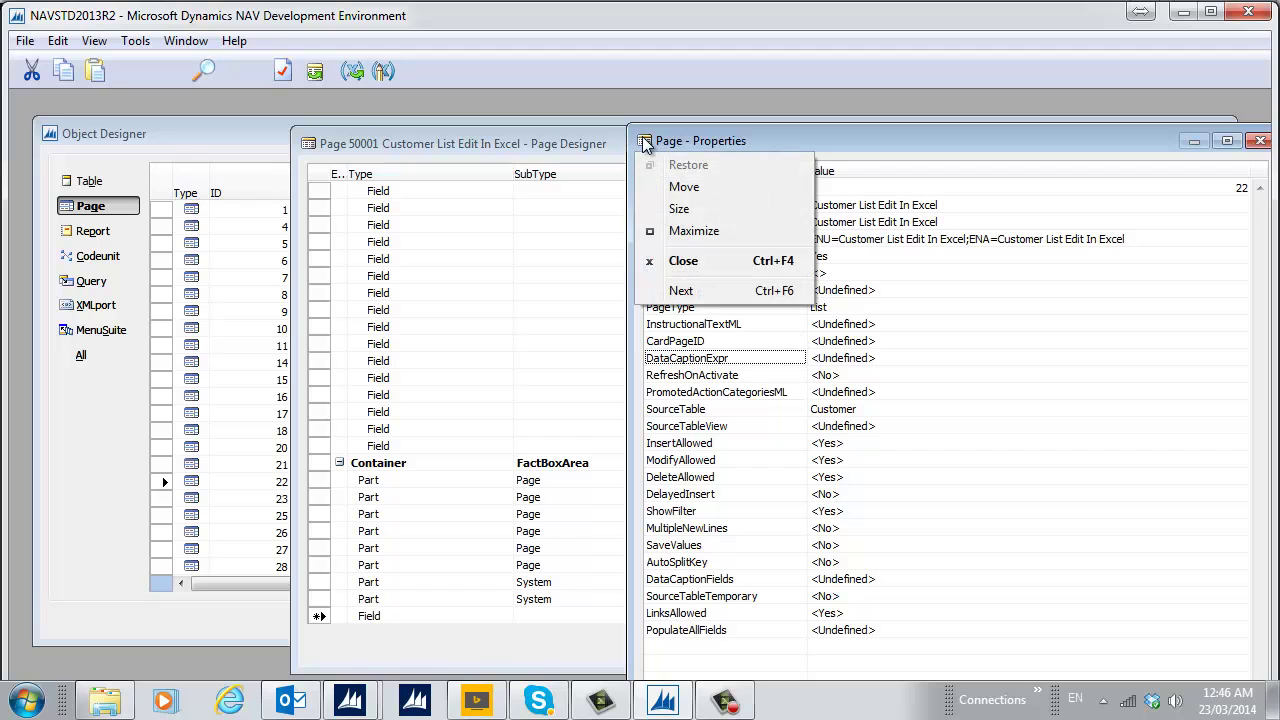
{"action": "left_click", "coordinate": [683, 261]}
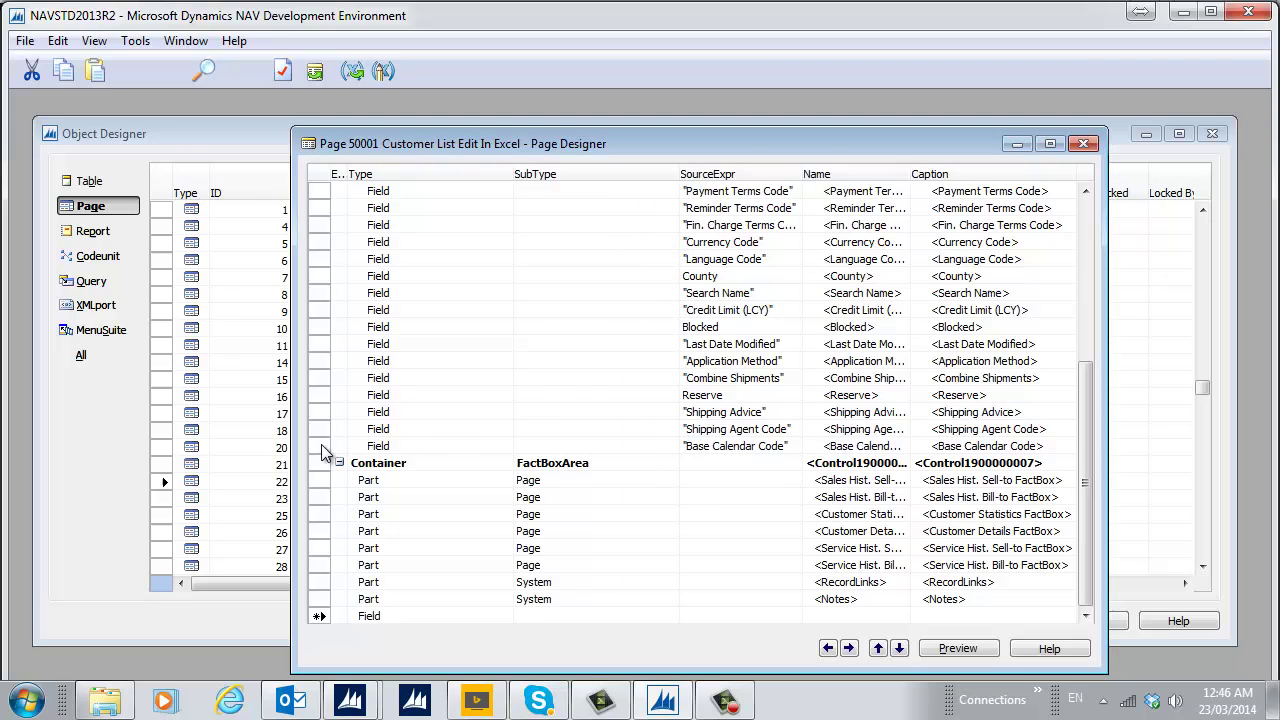
Delete every field row from page 50001 except Payment Terms Code and Credit Limit (LCY).
{"action": "left_click_drag", "start_coordinate": [322, 452], "coordinate": [366, 266]}
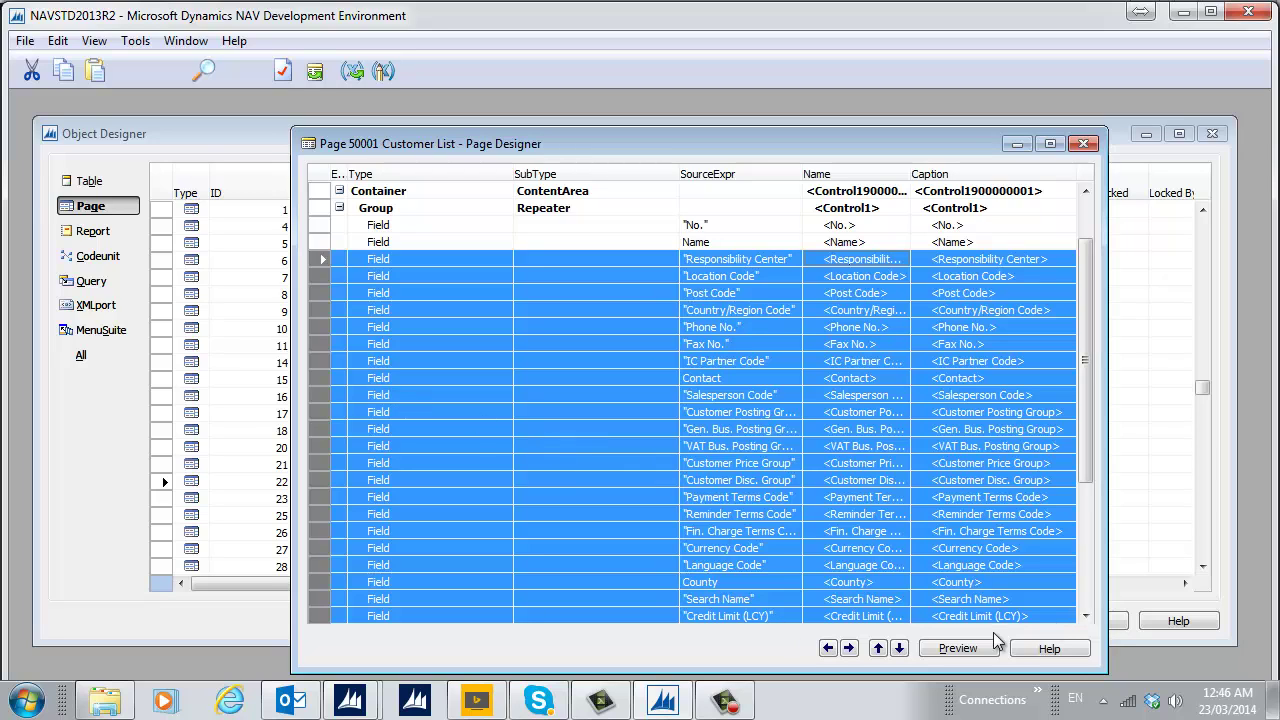
{"action": "left_click", "coordinate": [1085, 616]}
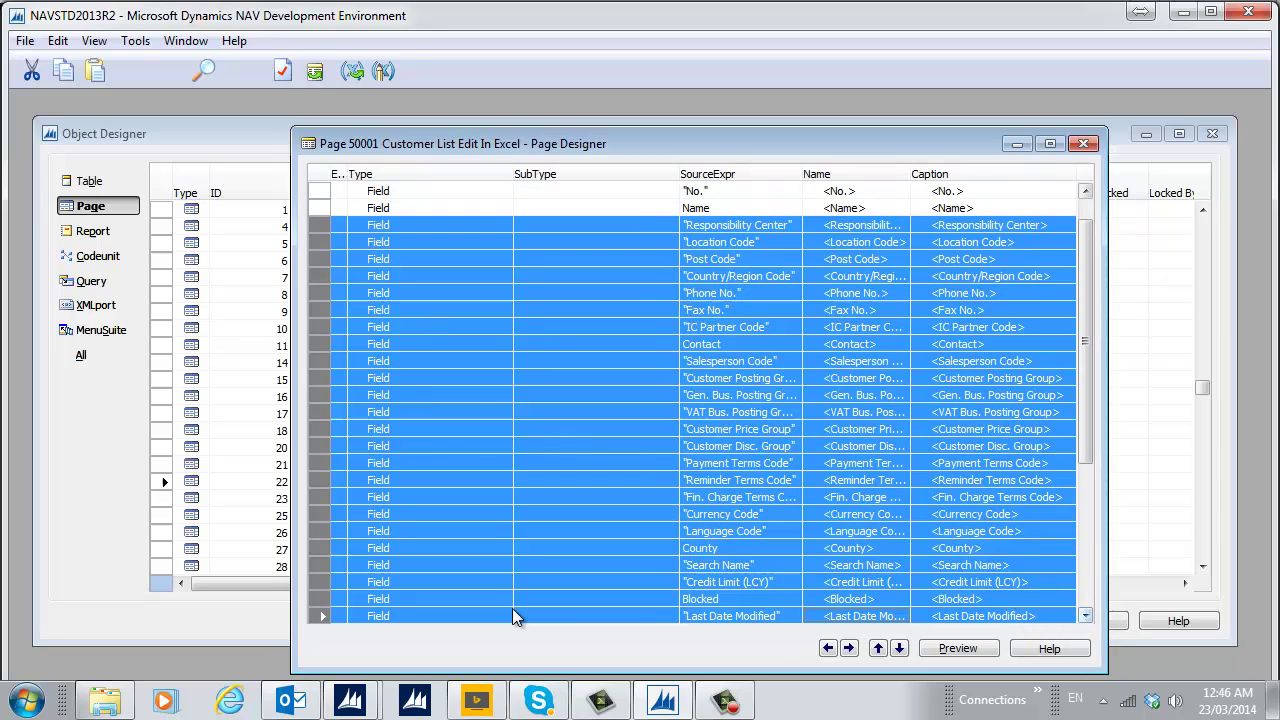
{"action": "left_click", "coordinate": [326, 581], "text": "ctrl"}
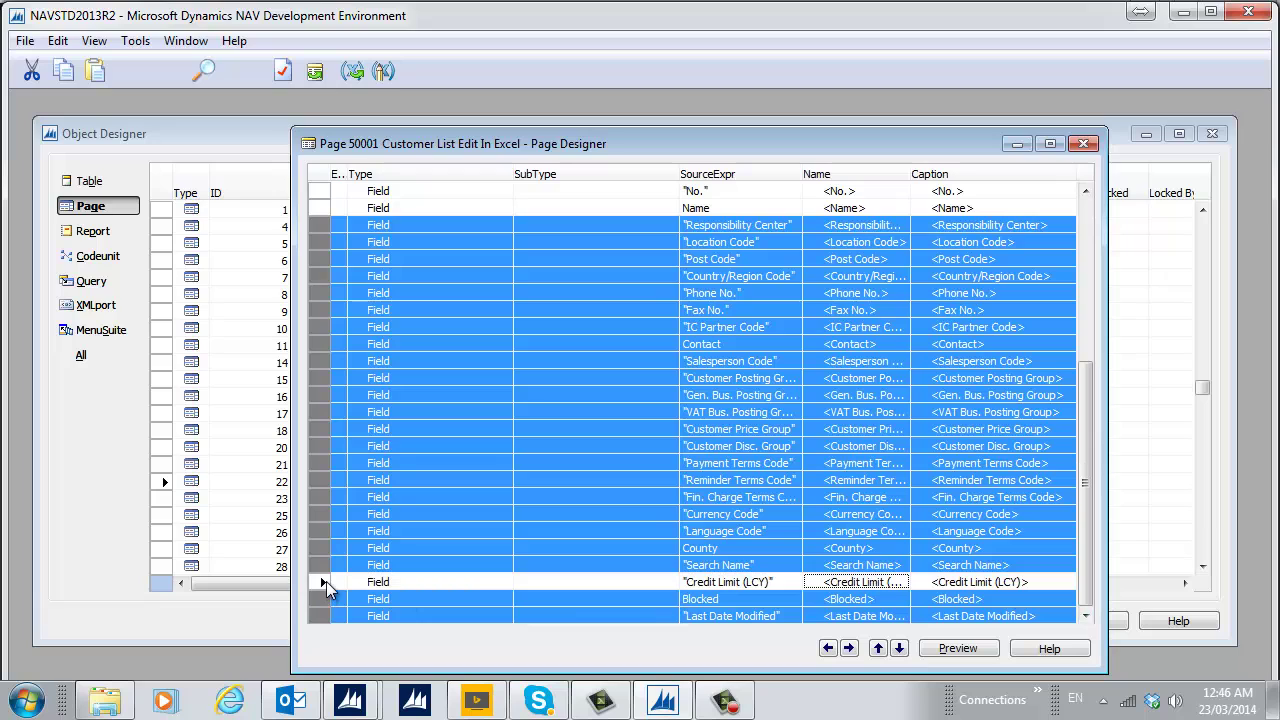
{"action": "left_click", "coordinate": [321, 463], "text": "ctrl"}
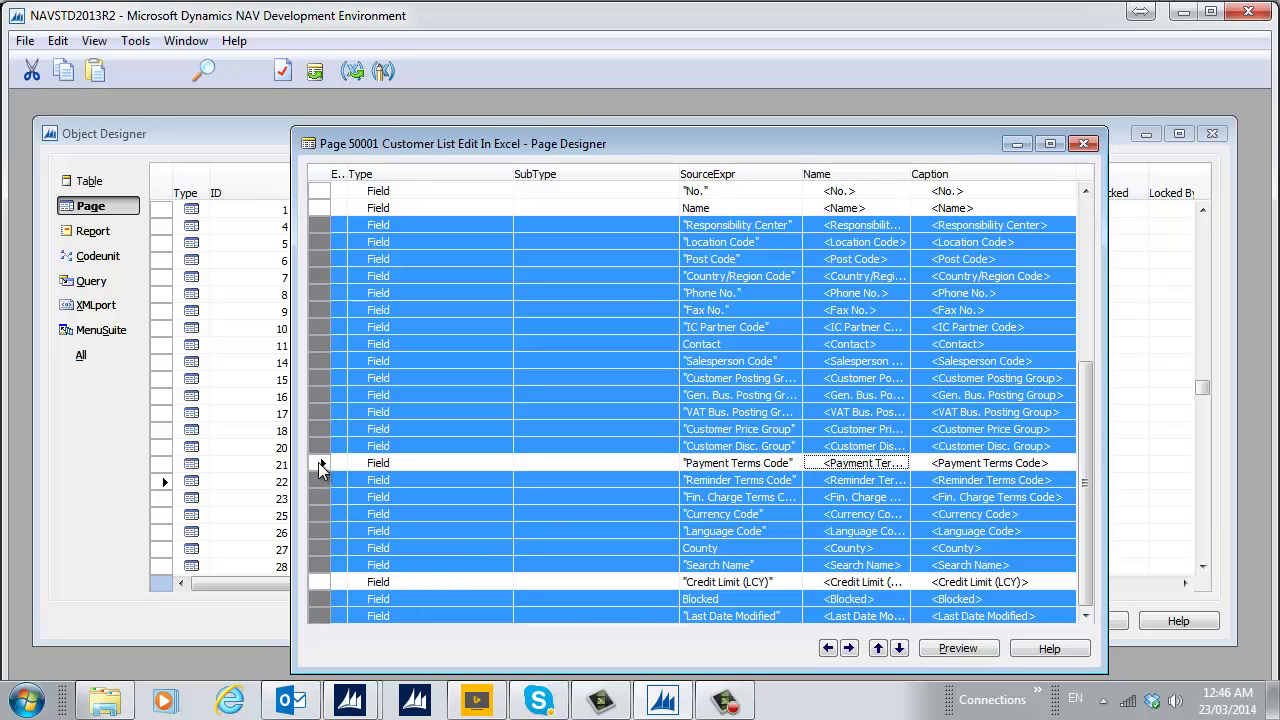
{"action": "right_click", "coordinate": [381, 404]}
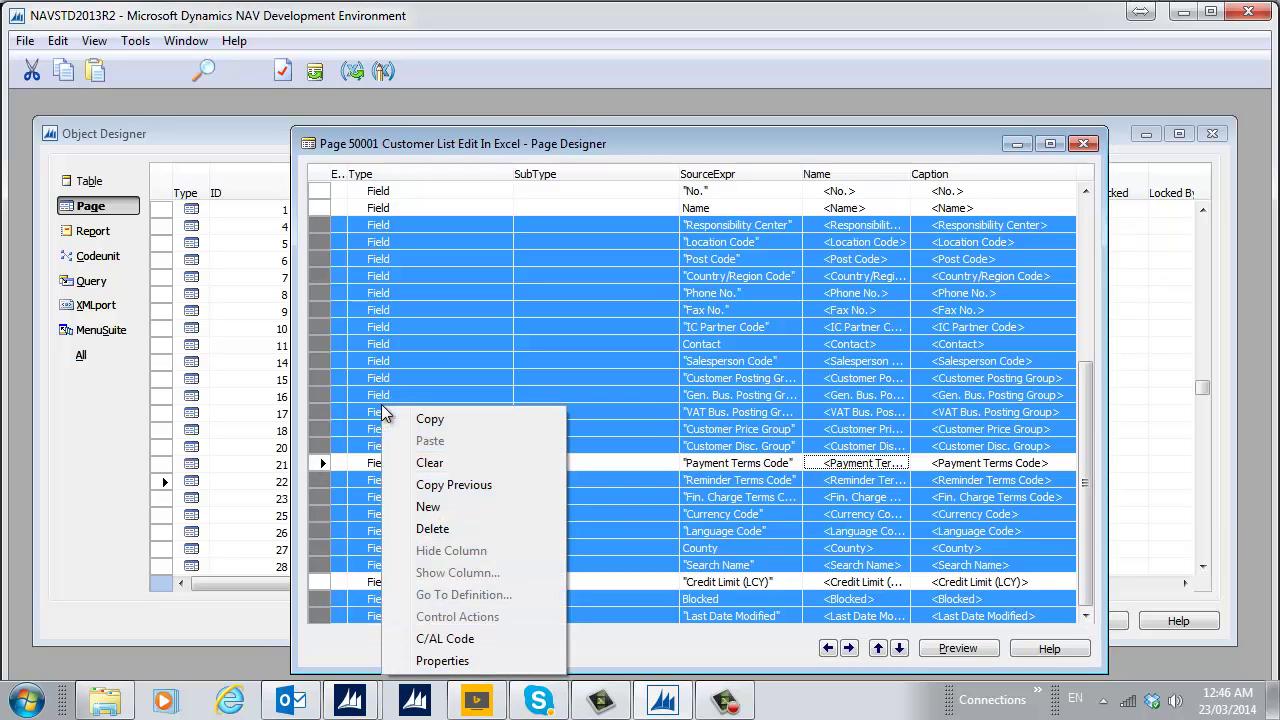
{"action": "left_click", "coordinate": [442, 529]}
{"action": "left_click", "coordinate": [655, 443]}
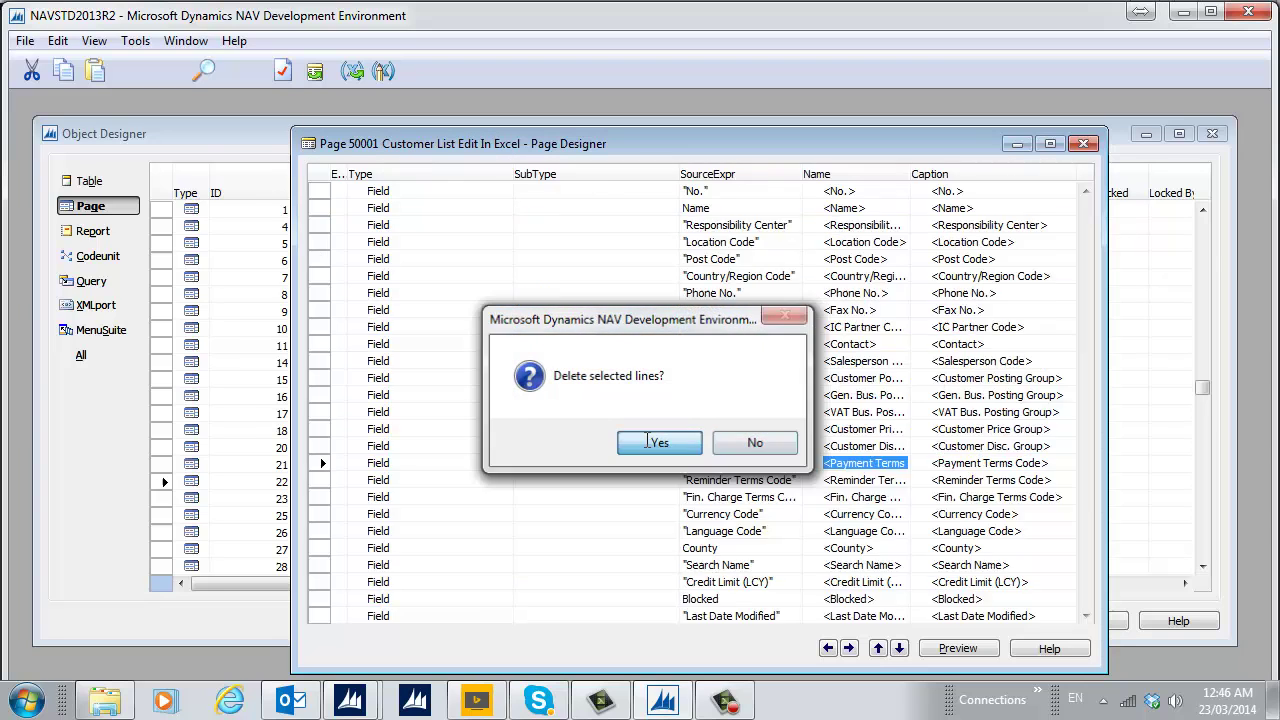
Set Visible to TRUE for Payment Terms Code and Credit Limit (LCY), then save and compile.
{"action": "left_click", "coordinate": [282, 71]}
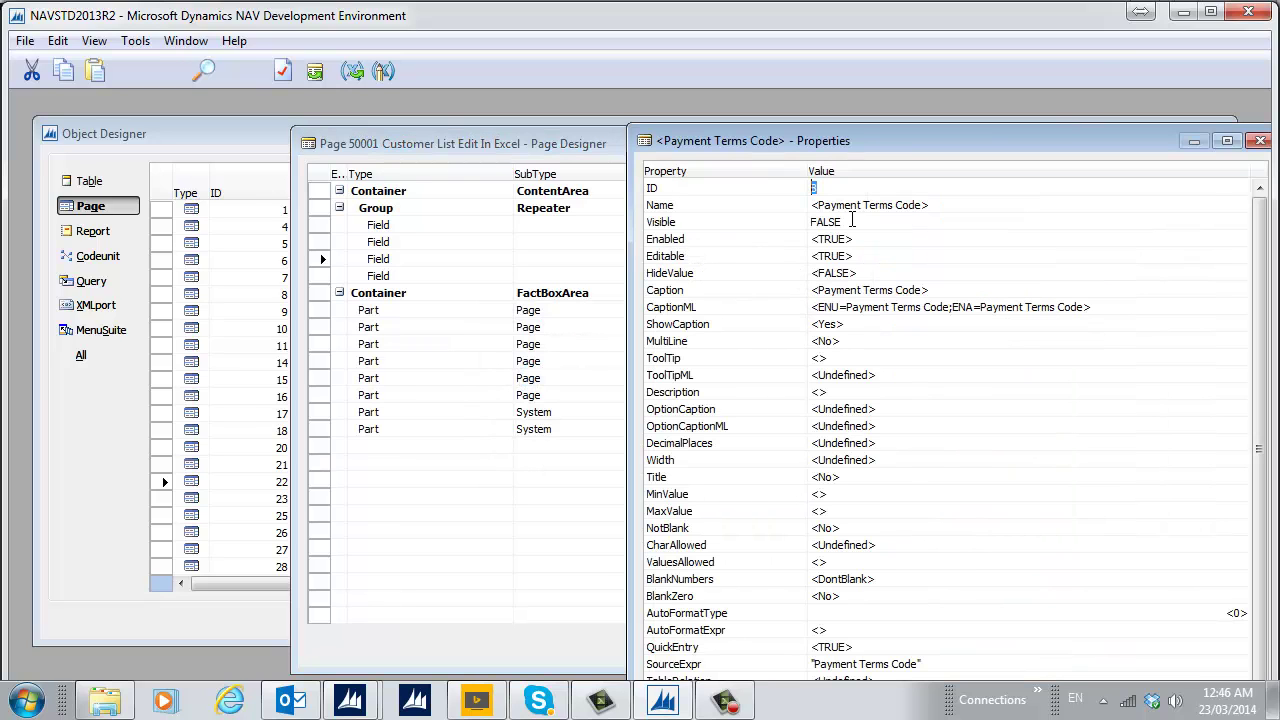
{"action": "key", "text": "shift+Home"}
{"action": "key", "text": "BackSpace"}
{"action": "key", "text": "Return"}
{"action": "key", "text": "Escape"}
{"action": "key", "text": "Down"}
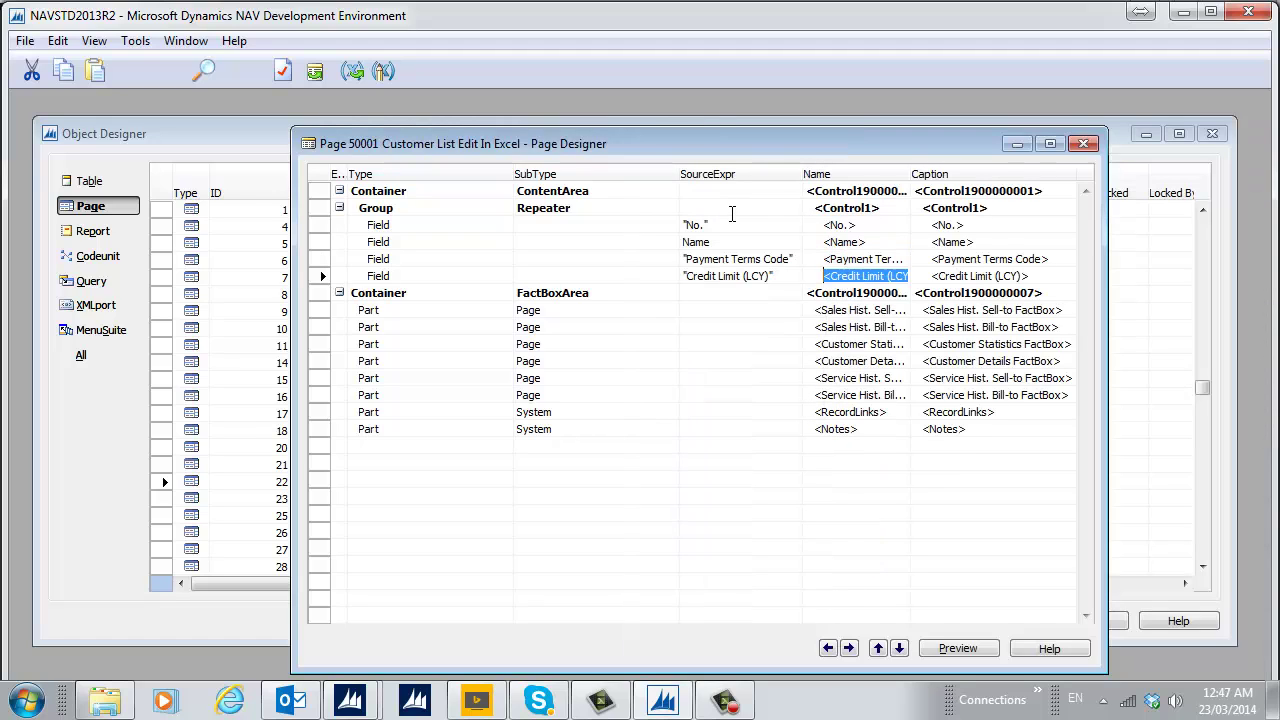
{"action": "left_click", "coordinate": [282, 71]}
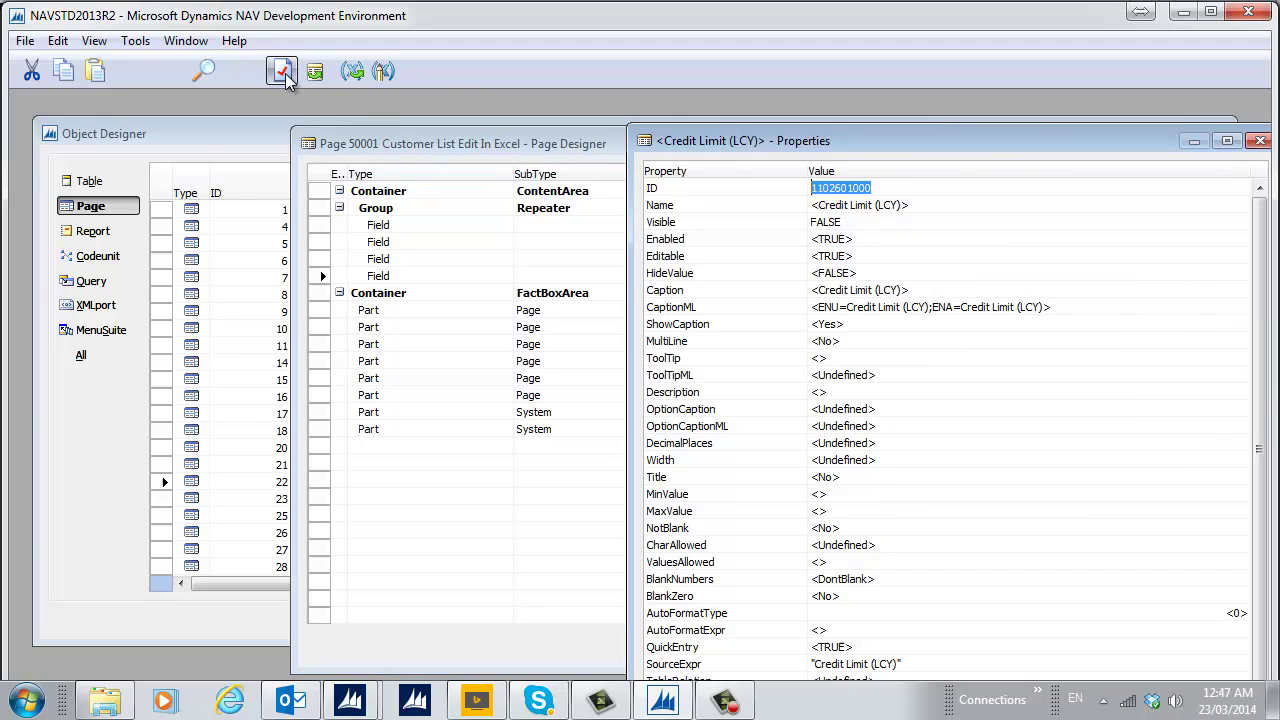
{"action": "left_click", "coordinate": [743, 222]}
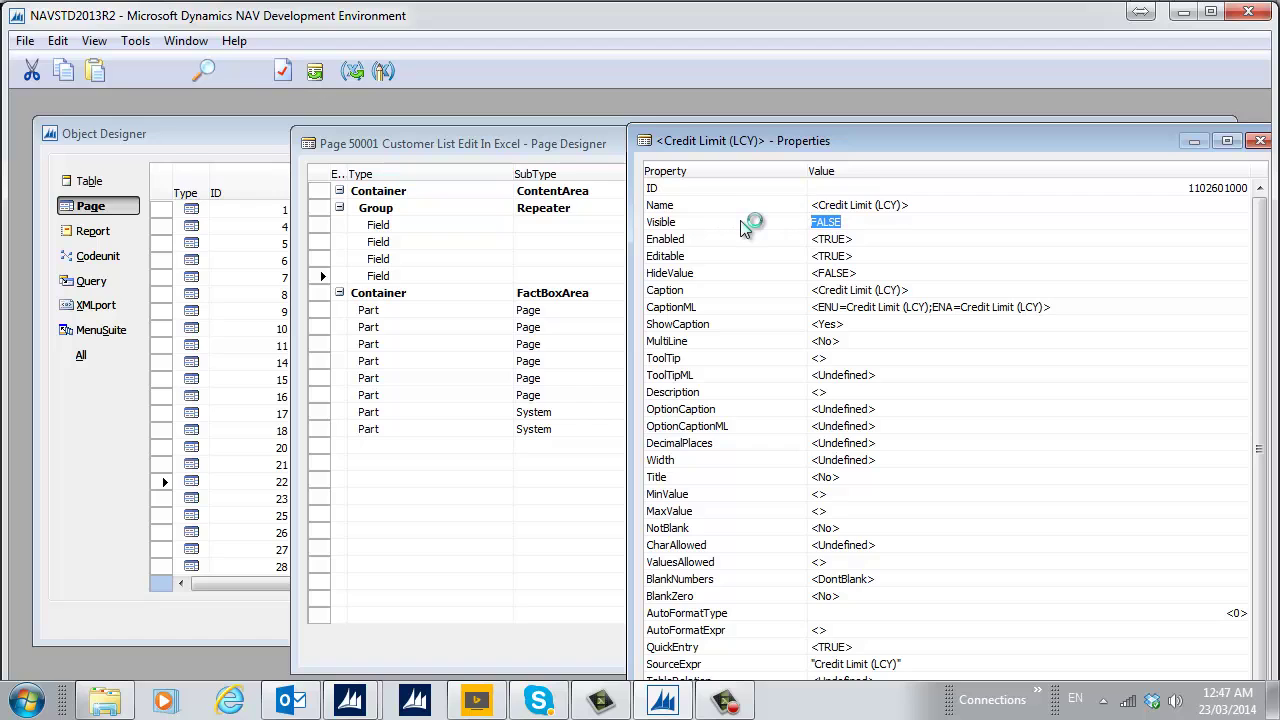
{"action": "key", "text": "Delete"}
{"action": "key", "text": "Return"}
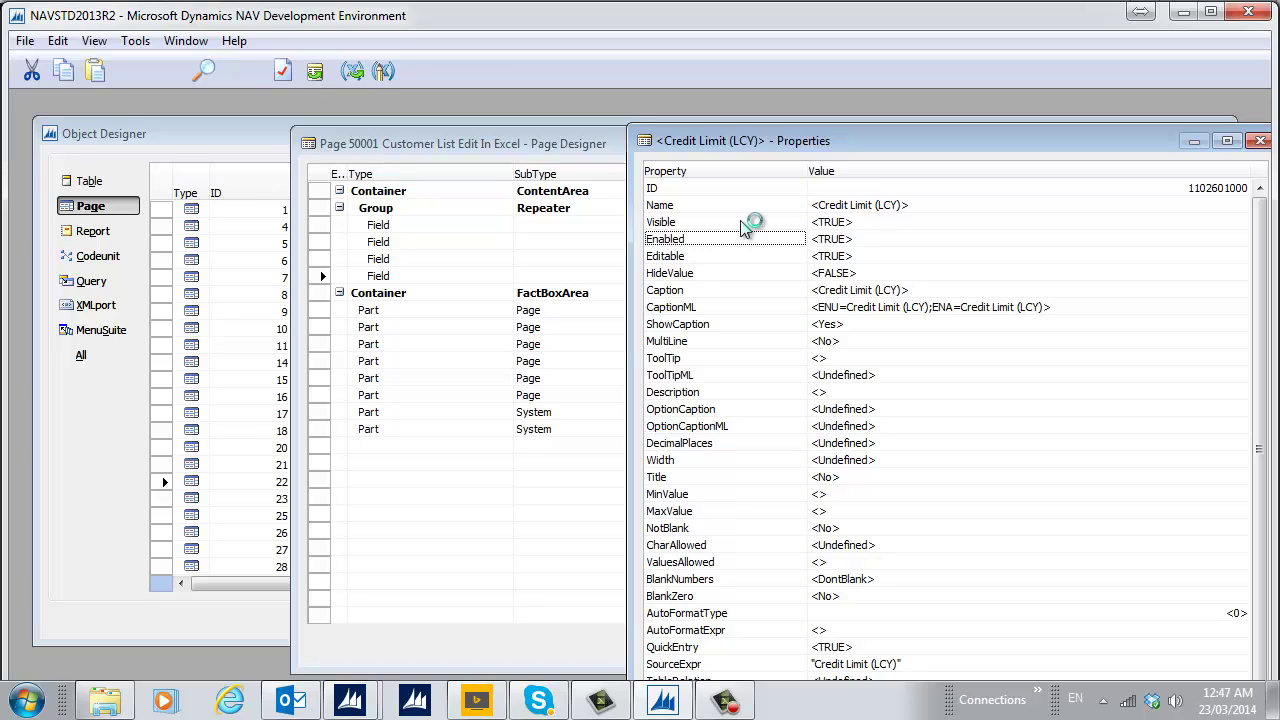
{"action": "double_click", "coordinate": [648, 141]}
{"action": "double_click", "coordinate": [311, 145]}
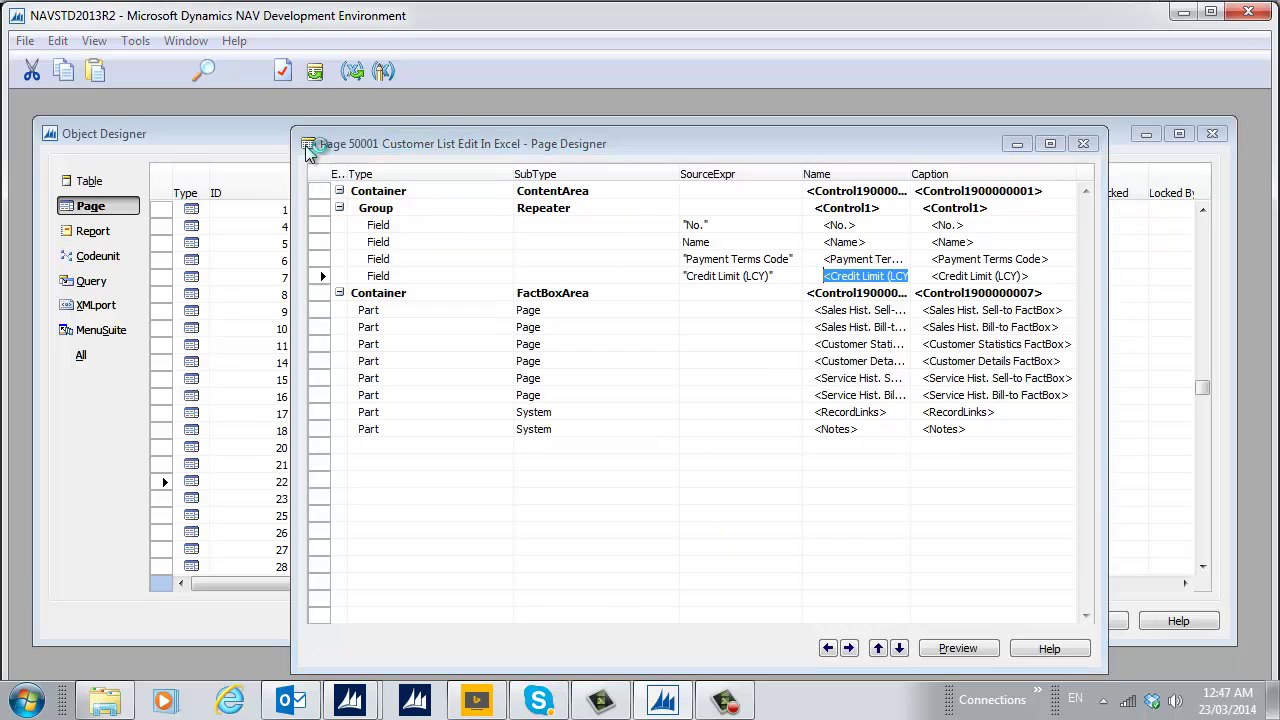
{"action": "left_click", "coordinate": [822, 424]}
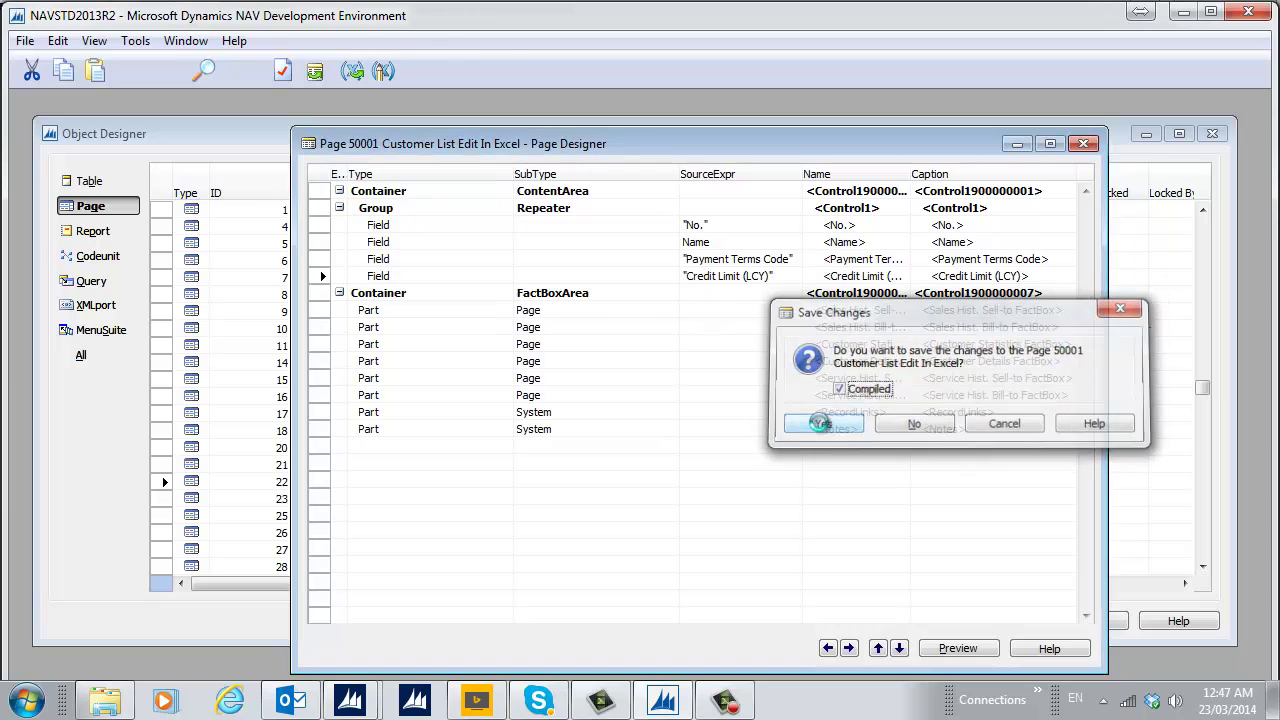
Open MenuSuite Dept - Company in design and start a new item under Sales > Customers.
{"action": "left_click", "coordinate": [127, 340]}
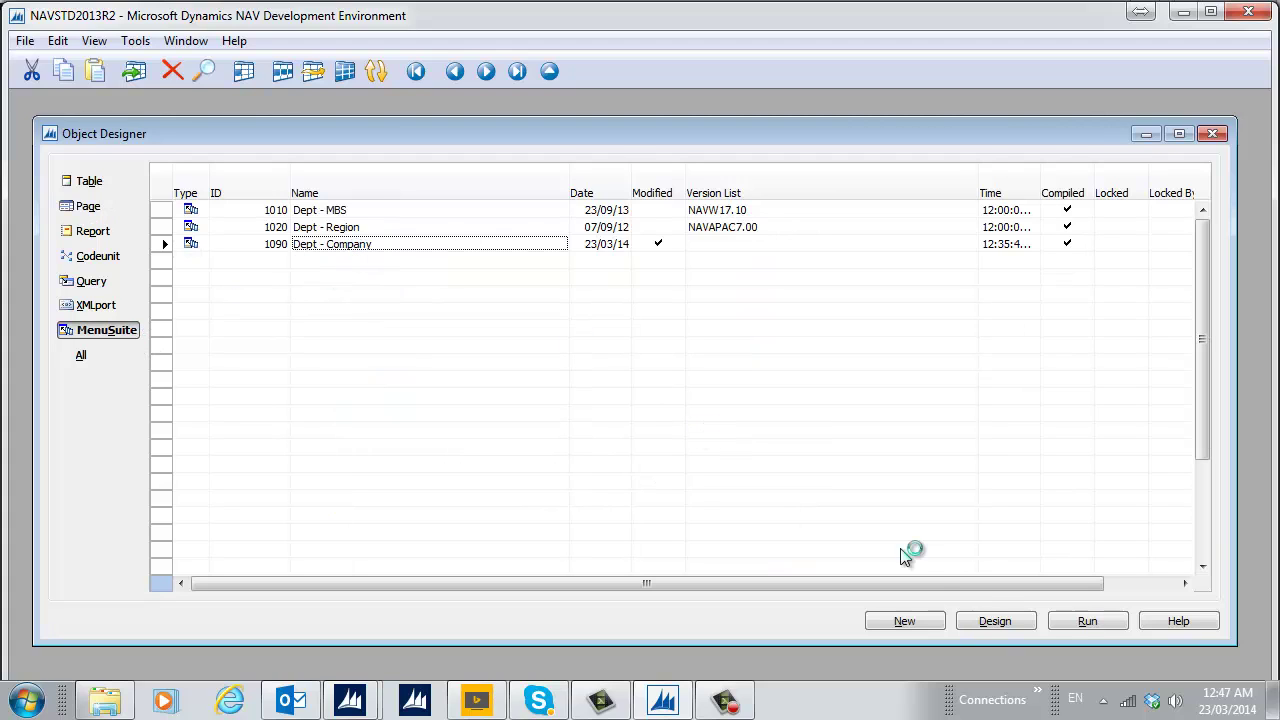
{"action": "left_click", "coordinate": [992, 621]}
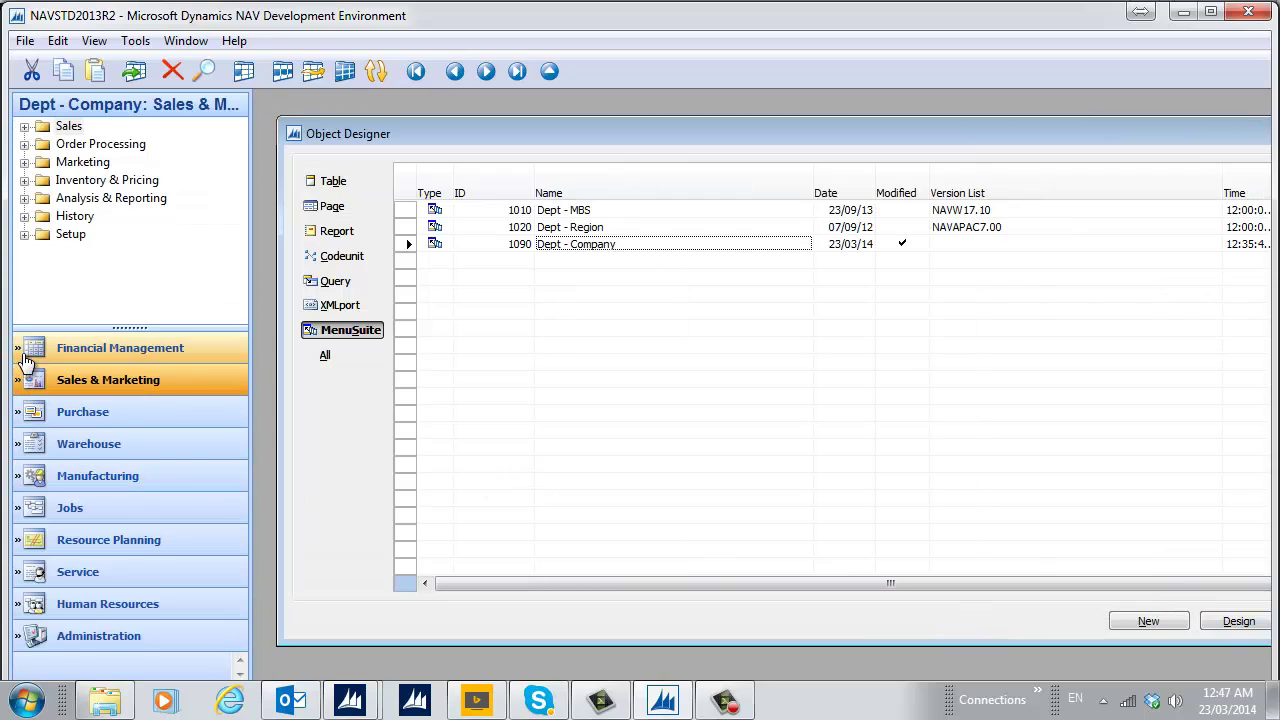
{"action": "left_click", "coordinate": [25, 128]}
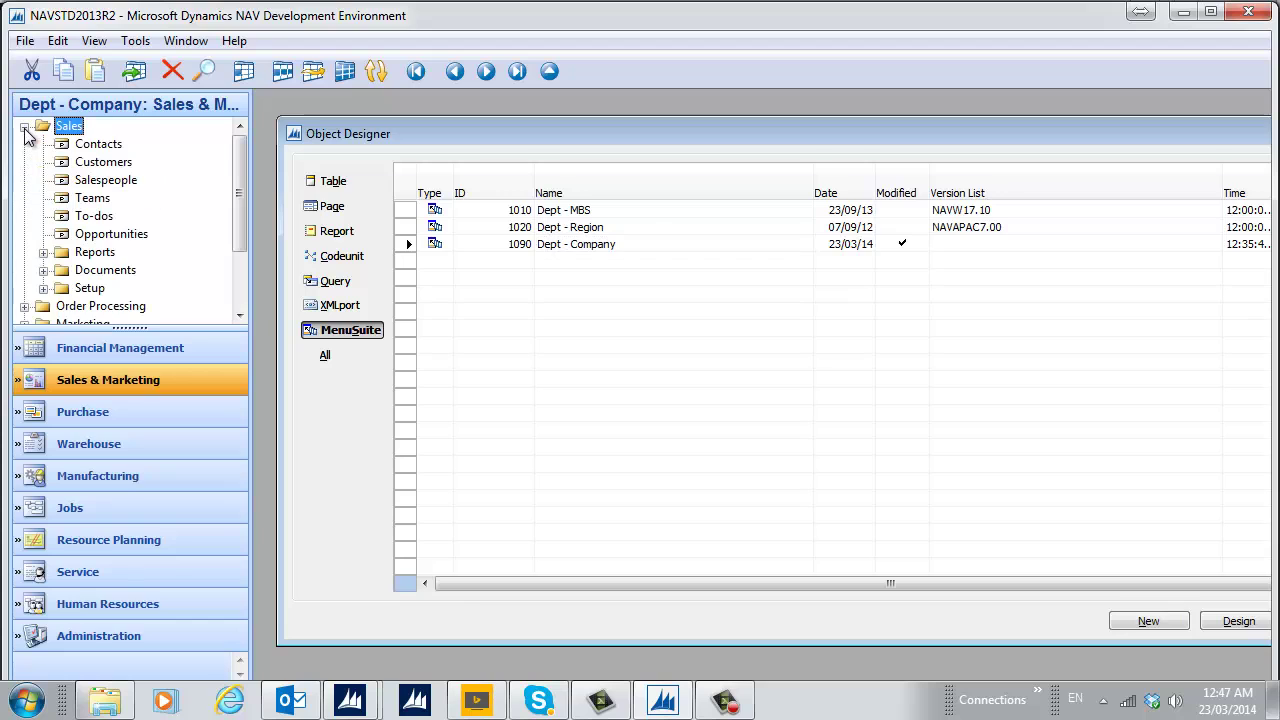
{"action": "right_click", "coordinate": [113, 168]}
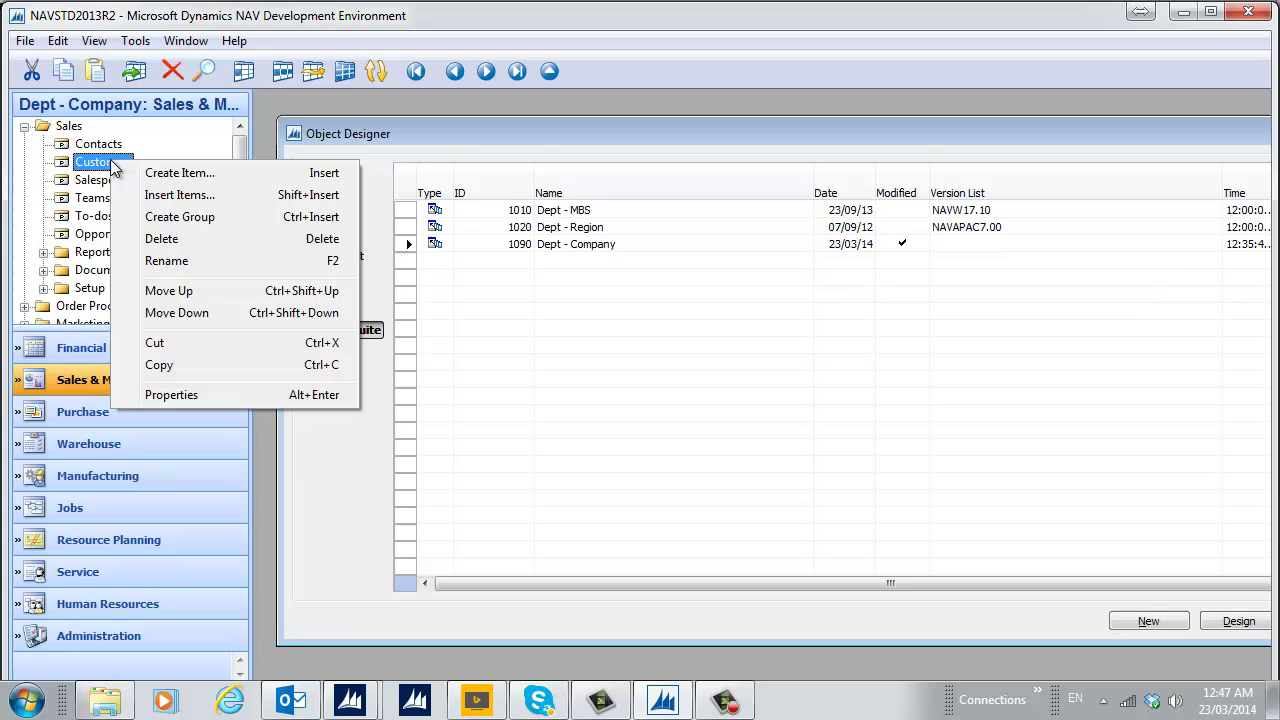
{"action": "left_click", "coordinate": [180, 174]}
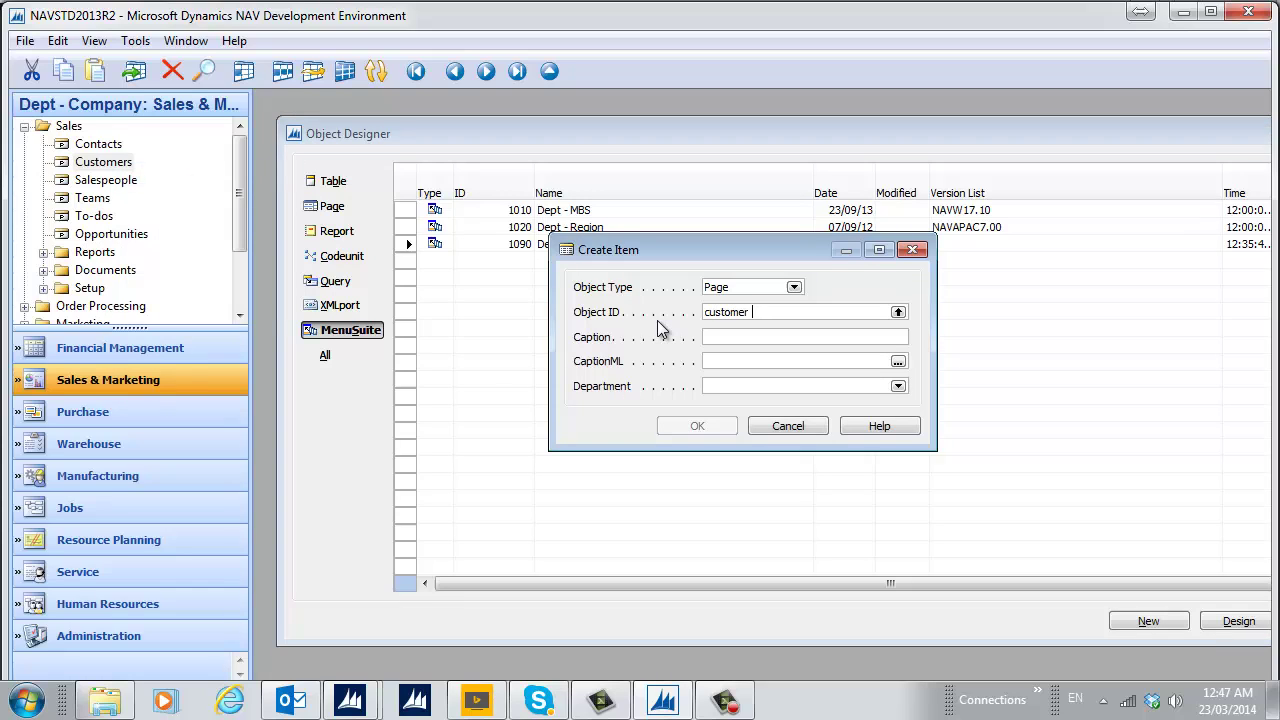
Point the item to Customer List Edit In Excel, add an ENA caption, and place it in Lists.
{"action": "key", "text": "Tab"}
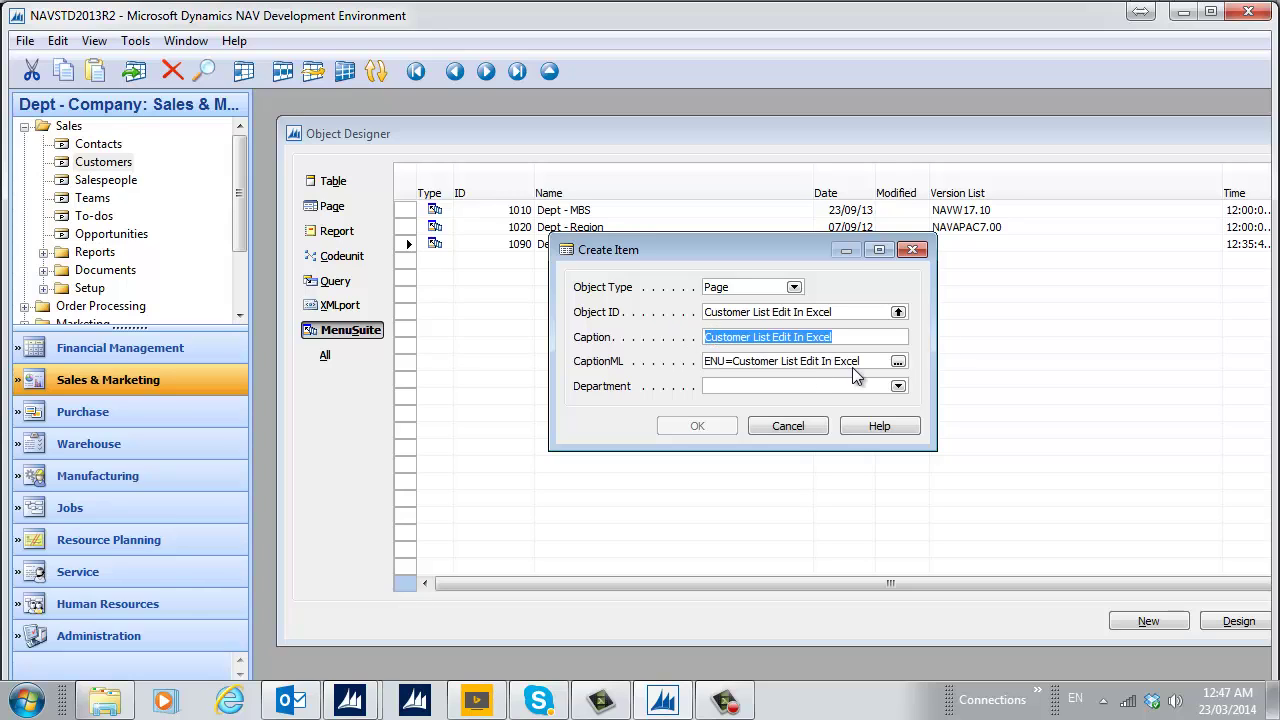
{"action": "left_click", "coordinate": [898, 361]}
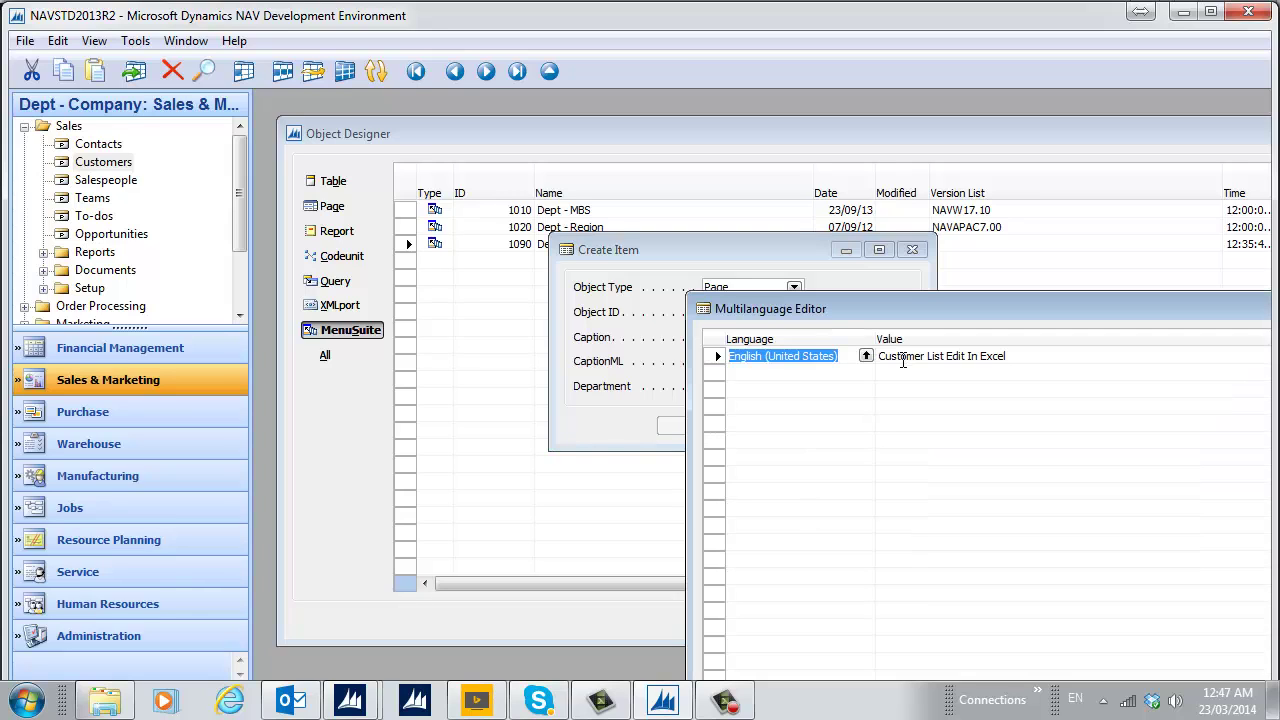
{"action": "key", "text": "Down"}
{"action": "key", "text": "Tab"}
{"action": "key", "text": "F8"}
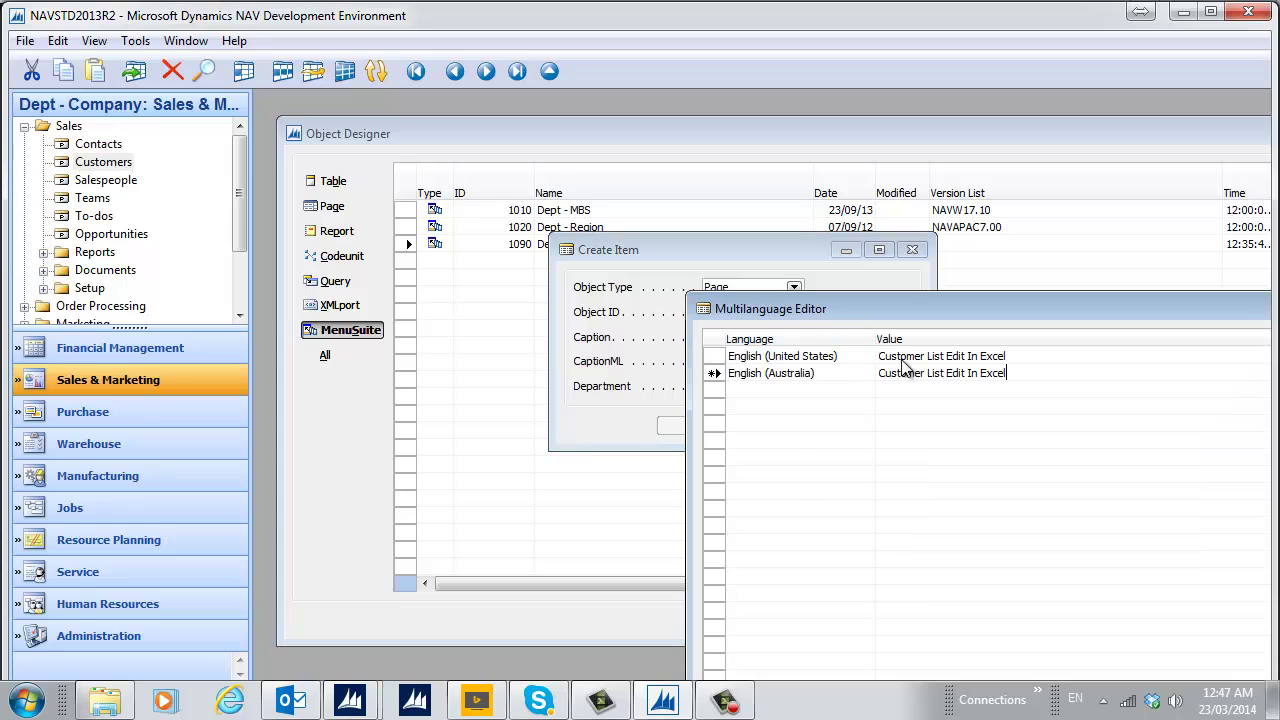
{"action": "key", "text": "Escape"}
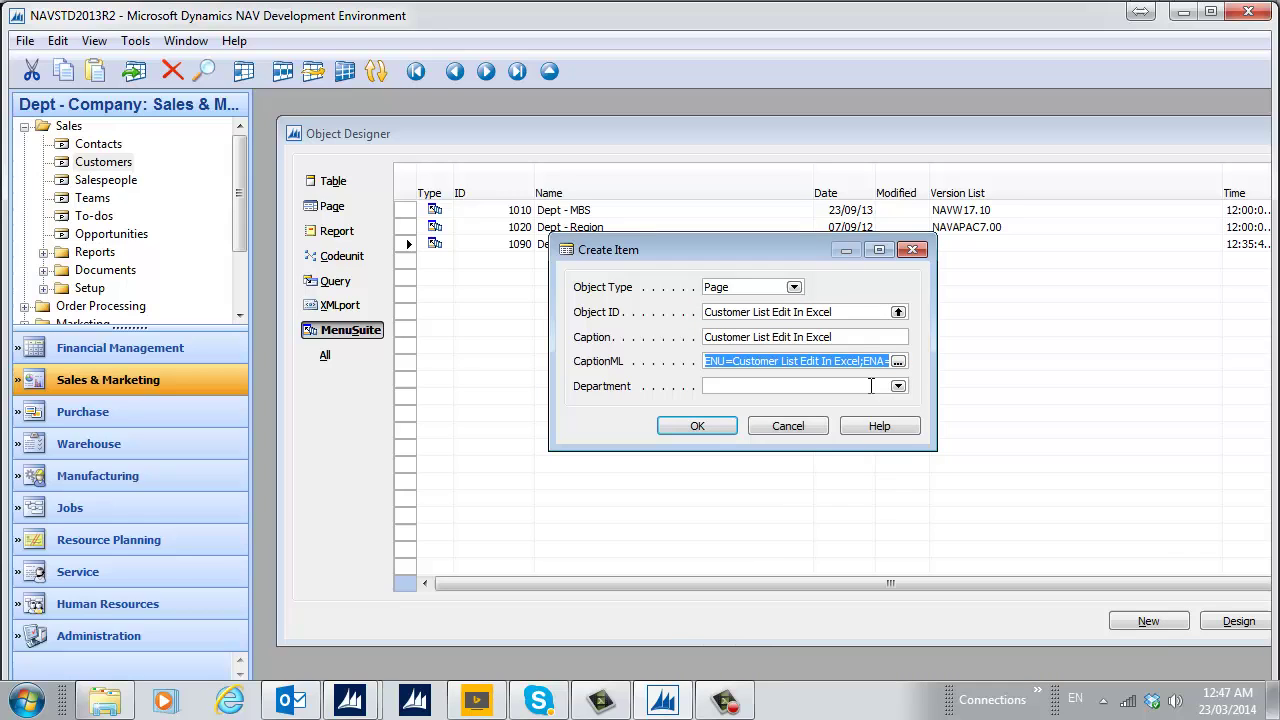
{"action": "left_click", "coordinate": [898, 387]}
{"action": "left_click", "coordinate": [733, 423]}
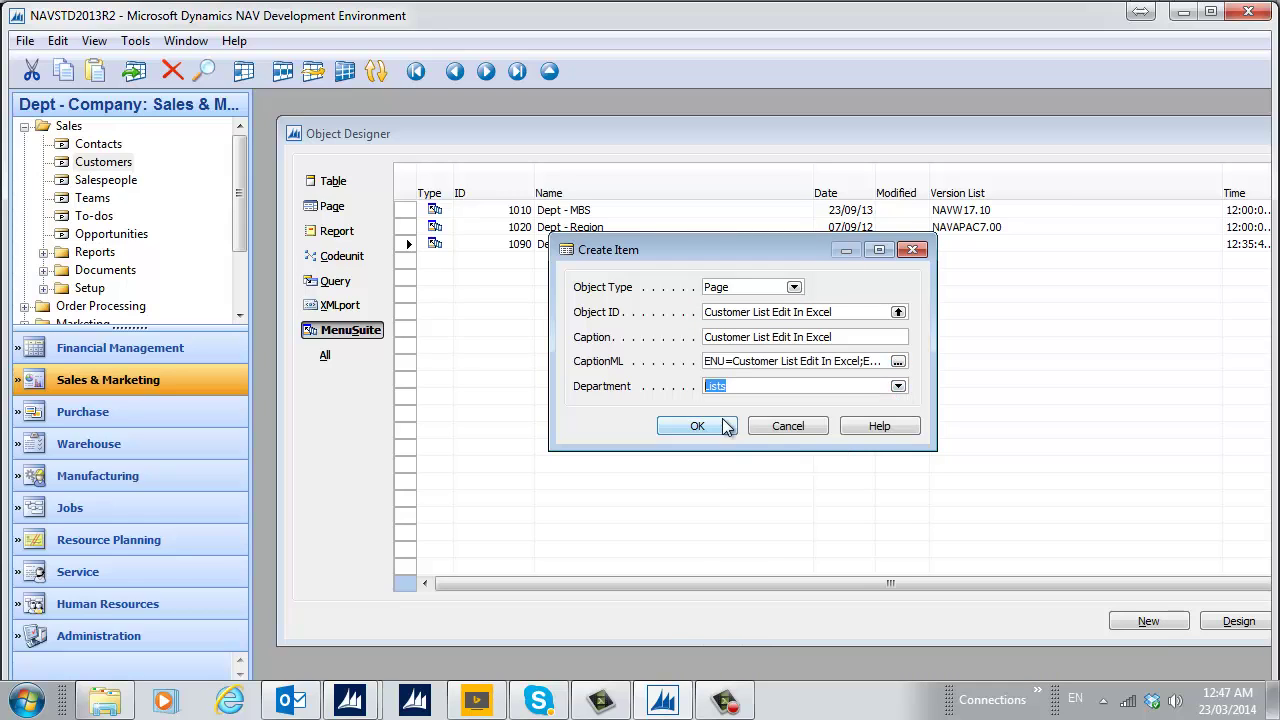
{"action": "left_click", "coordinate": [703, 427]}
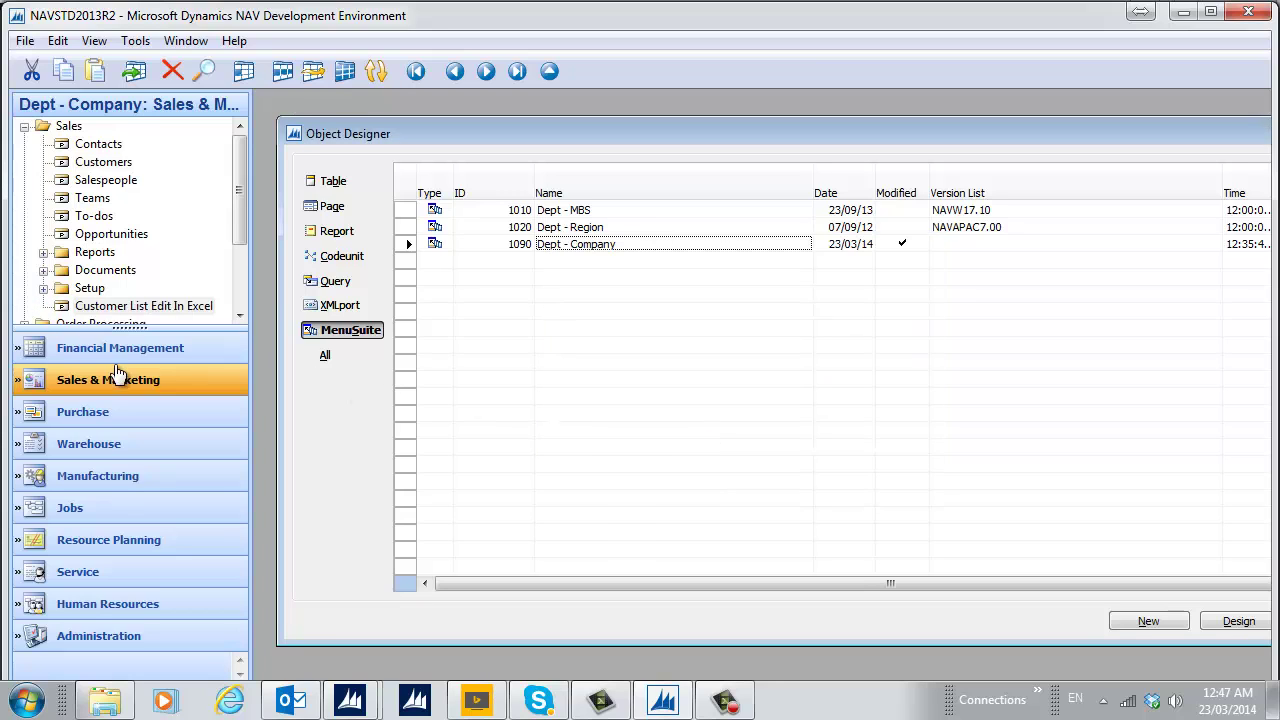
Close the Navigation Pane Designer and save the Dept - Company menu changes.
{"action": "left_click", "coordinate": [114, 662]}
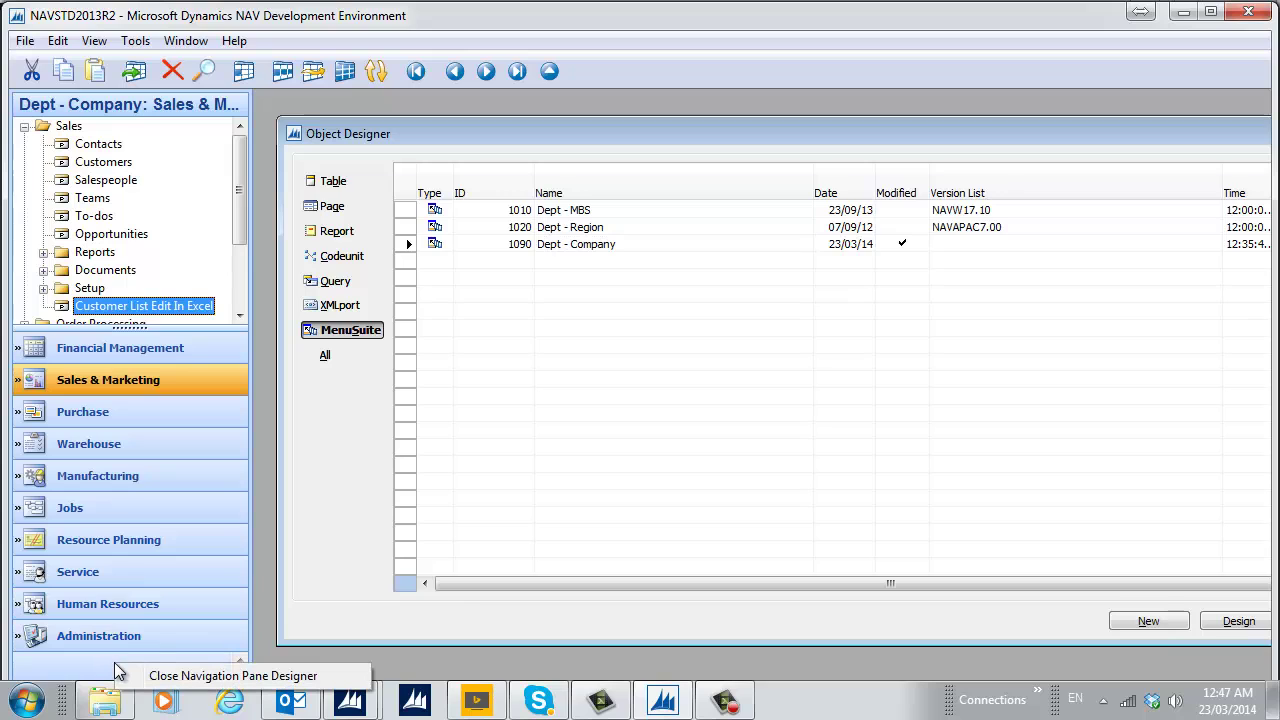
{"action": "right_click", "coordinate": [158, 633]}
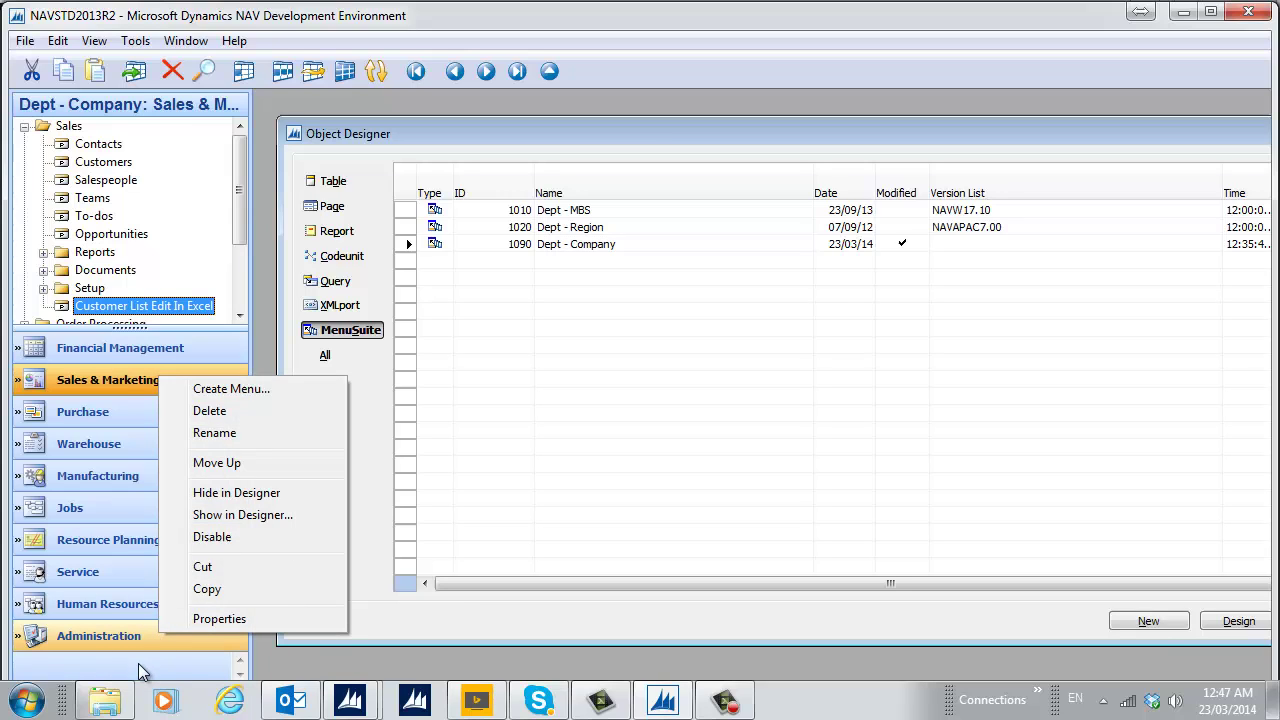
{"action": "key", "text": "Escape"}
{"action": "left_click", "coordinate": [185, 677]}
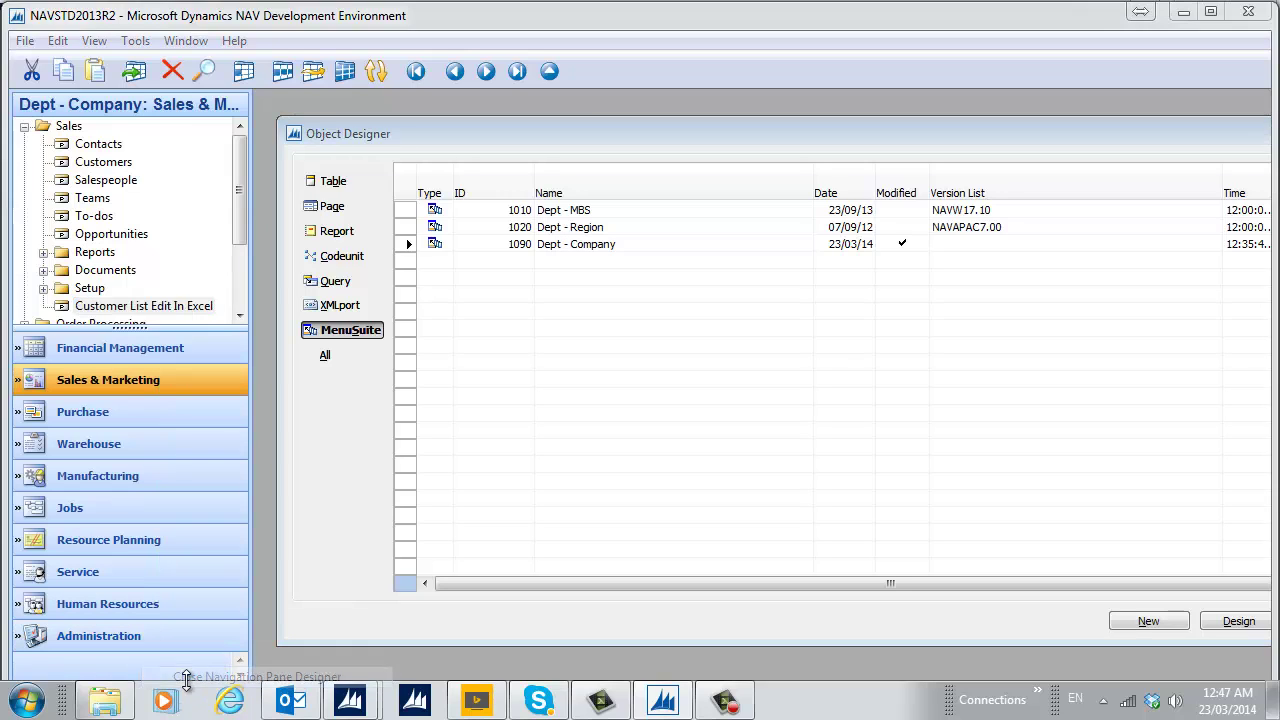
{"action": "left_click", "coordinate": [845, 428]}
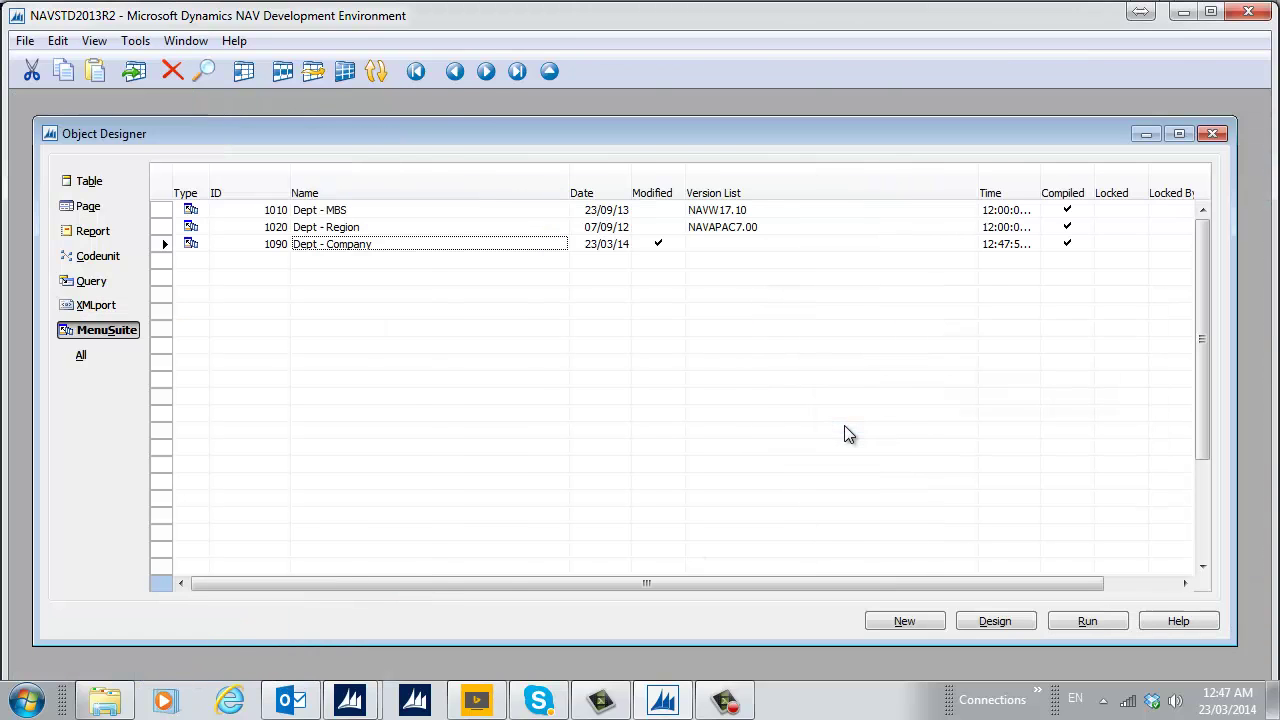
Close all Dynamics NAV client windows from the taskbar and relaunch the client.
{"action": "right_click", "coordinate": [357, 703]}
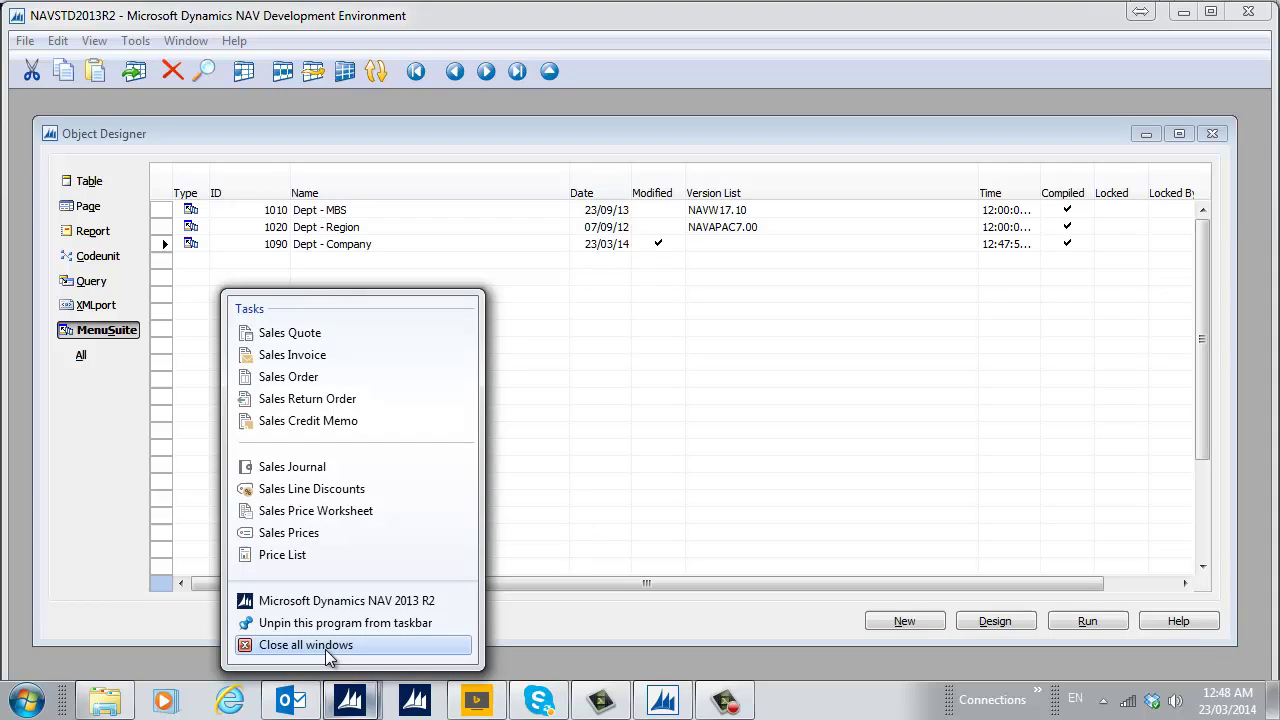
{"action": "left_click", "coordinate": [71, 440]}
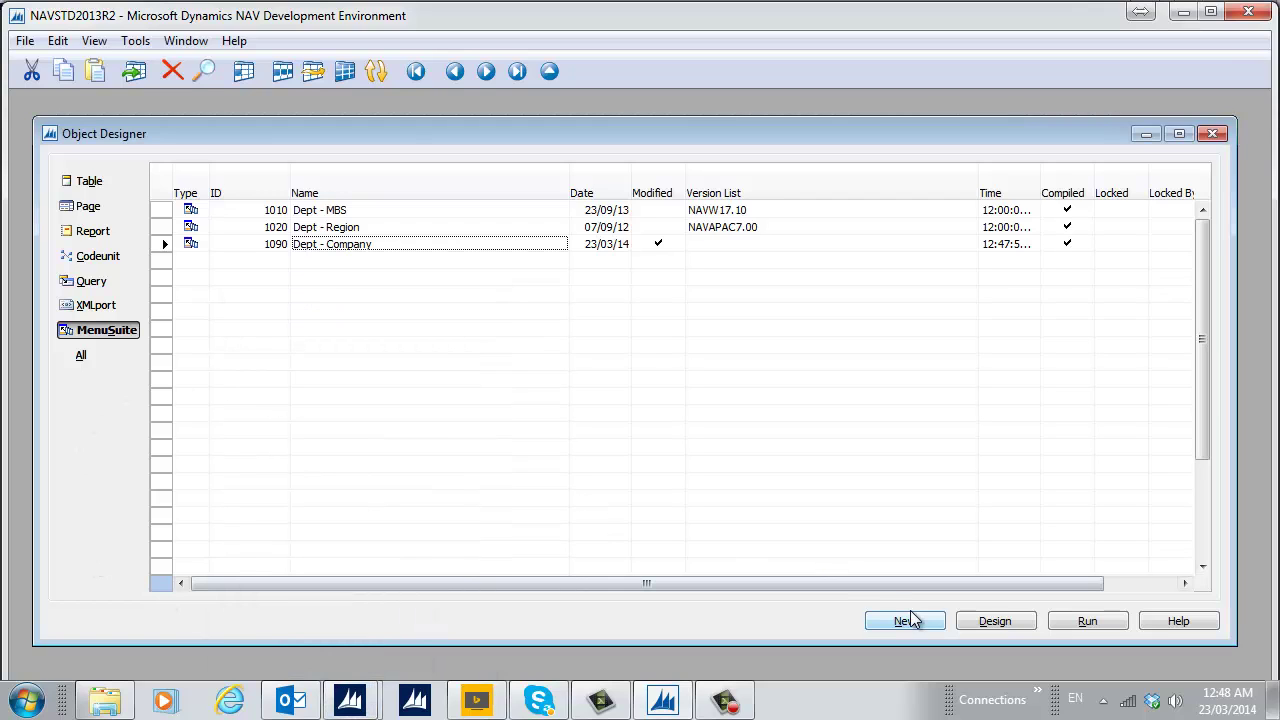
{"action": "right_click", "coordinate": [362, 703]}
{"action": "left_click", "coordinate": [329, 645]}
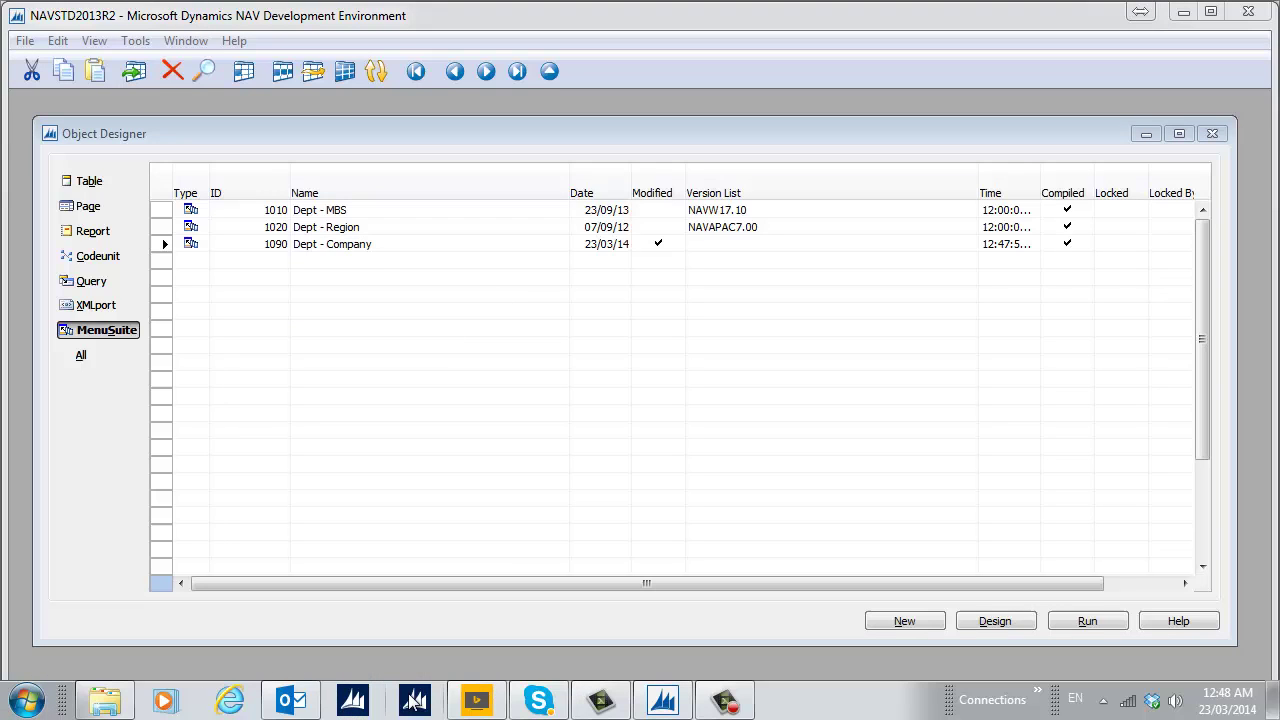
{"action": "left_click", "coordinate": [368, 703]}
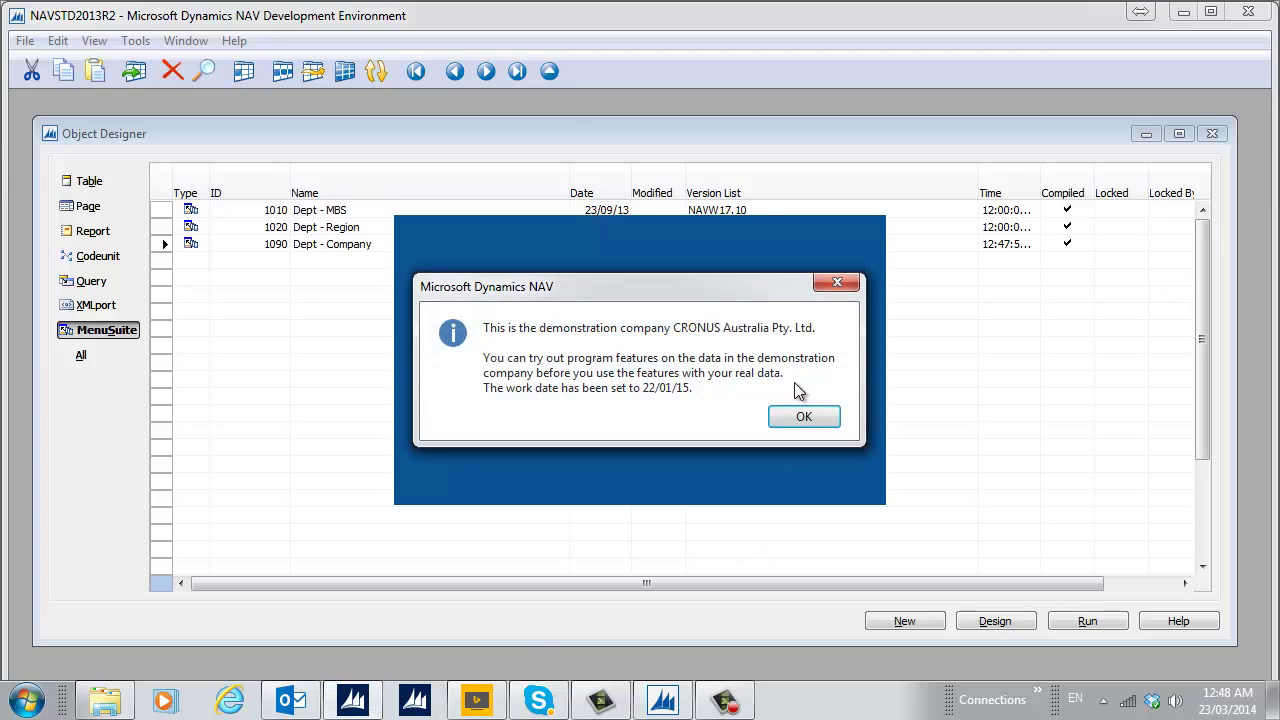
Dismiss the demonstration notice and open Customer List Edit In Excel from Departments > Sales.
{"action": "left_click", "coordinate": [801, 419]}
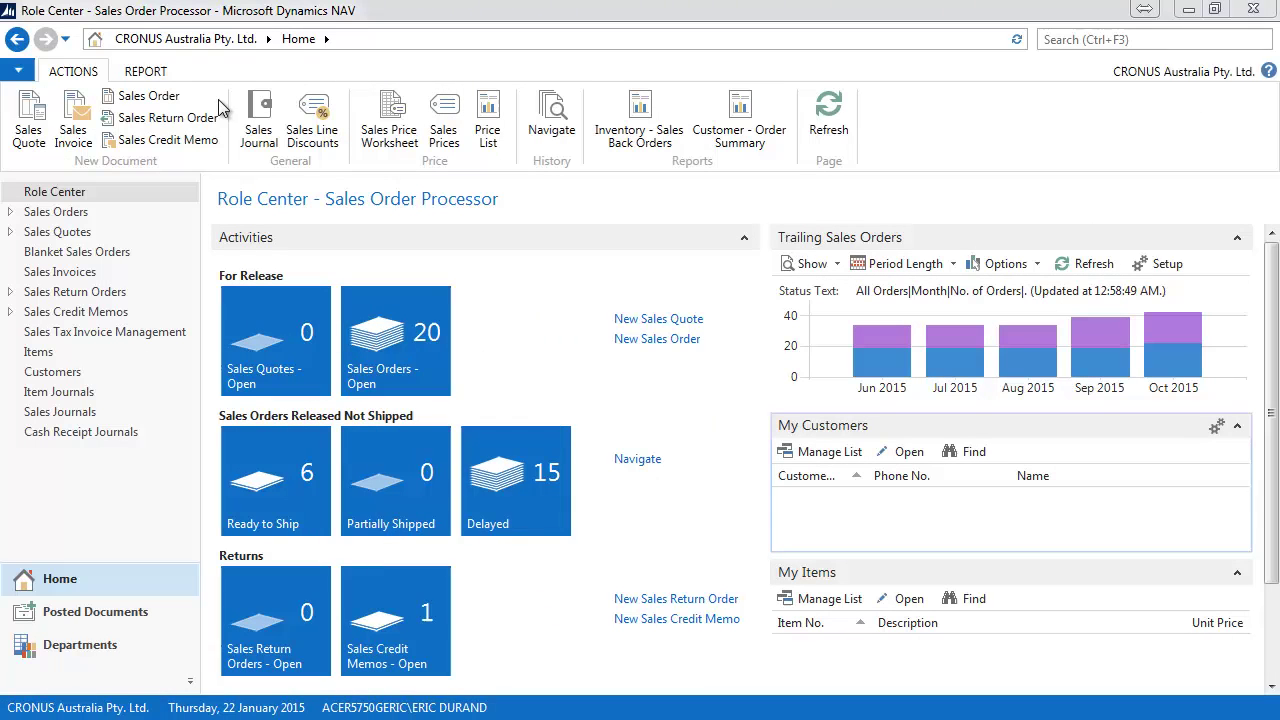
{"action": "left_click", "coordinate": [268, 39]}
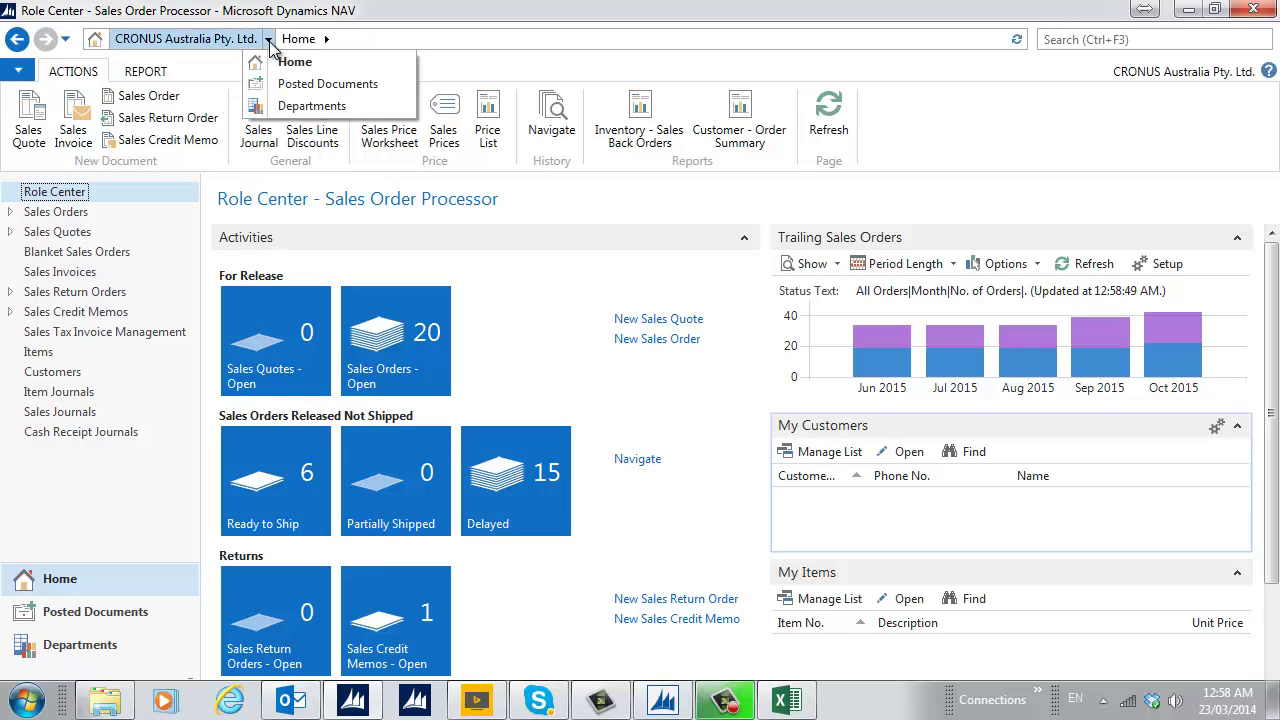
{"action": "left_click", "coordinate": [300, 108]}
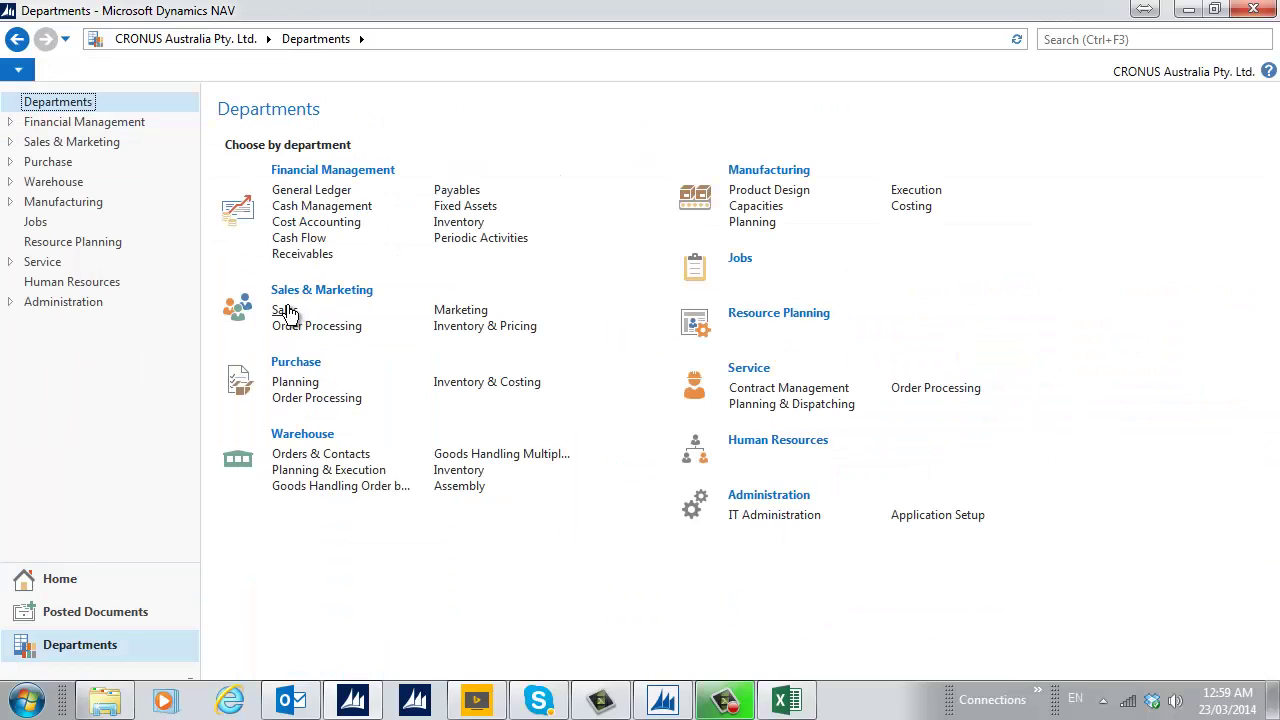
{"action": "left_click", "coordinate": [285, 312]}
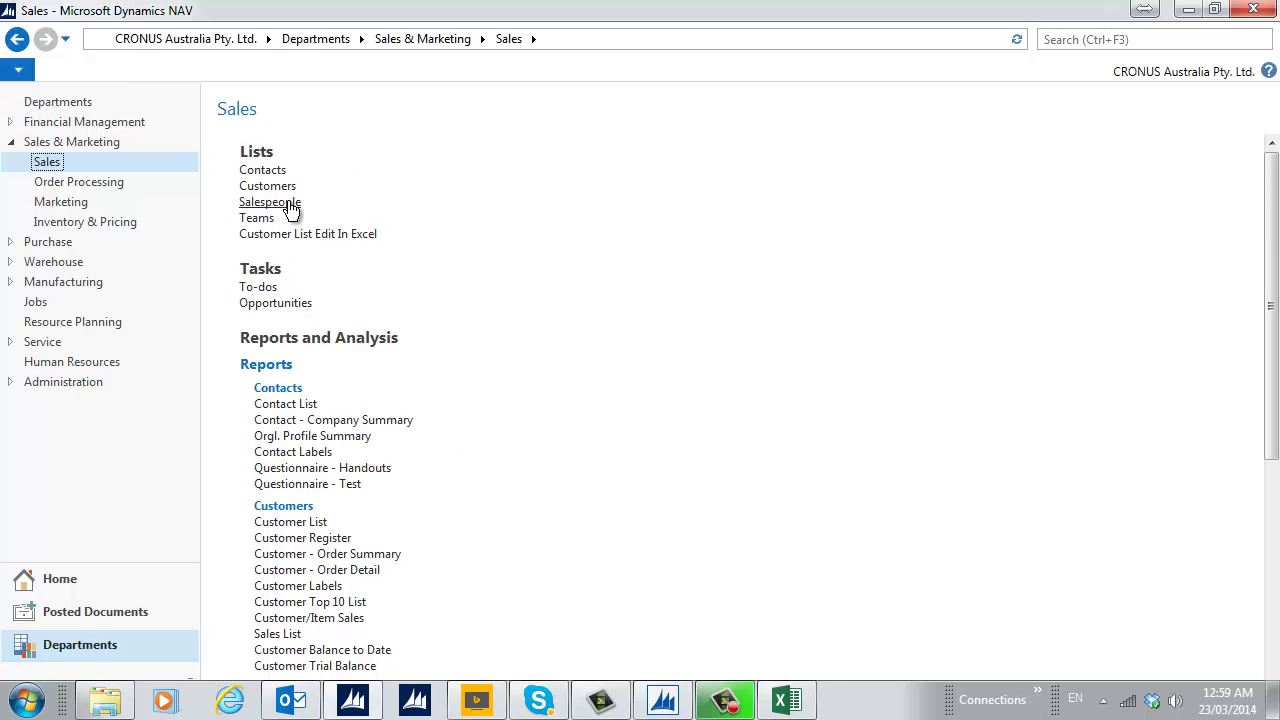
{"action": "left_click", "coordinate": [297, 236]}
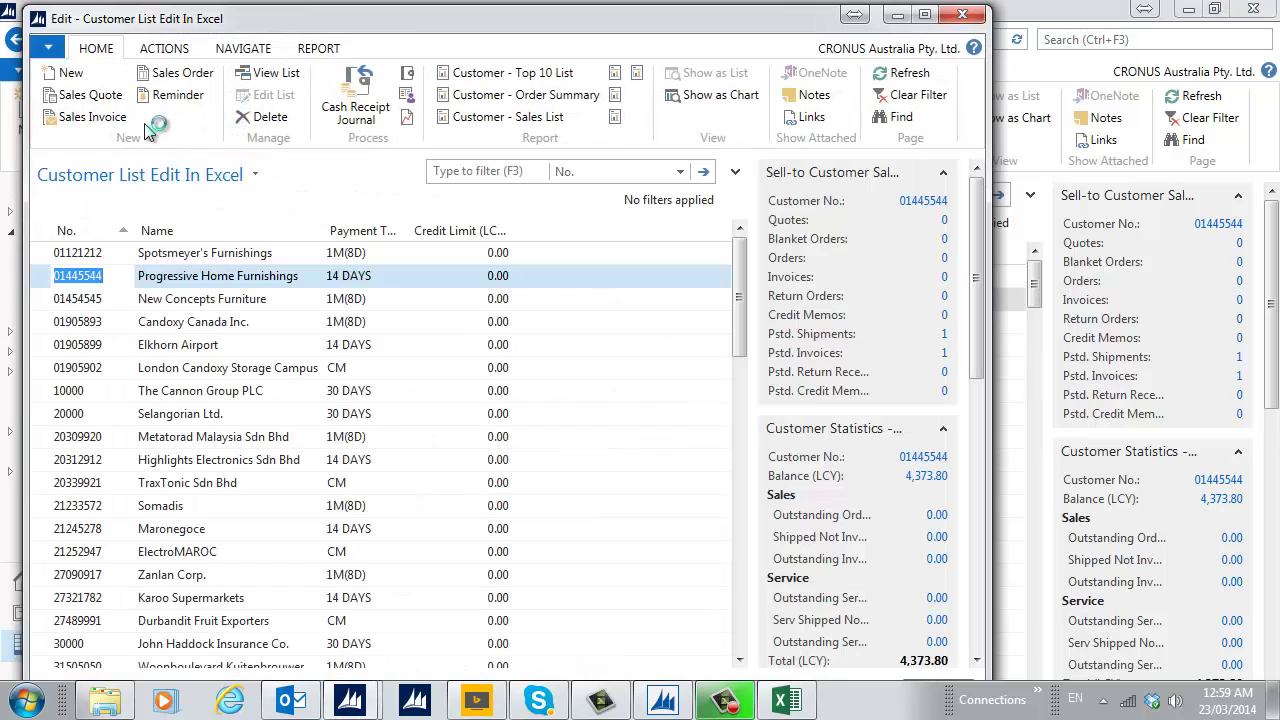
Export the customer list to Microsoft Excel via Print & Send.
{"action": "left_click", "coordinate": [50, 44]}
{"action": "mouse_move", "coordinate": [105, 118]}
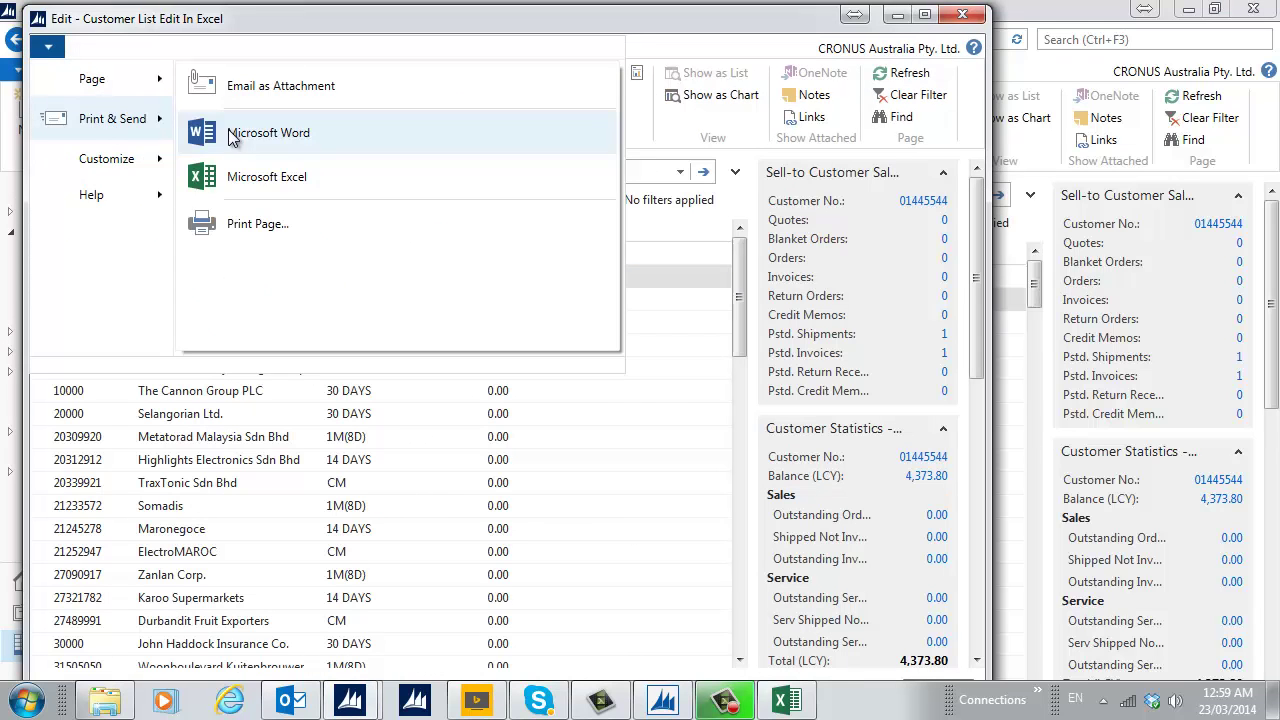
{"action": "left_click", "coordinate": [255, 174]}
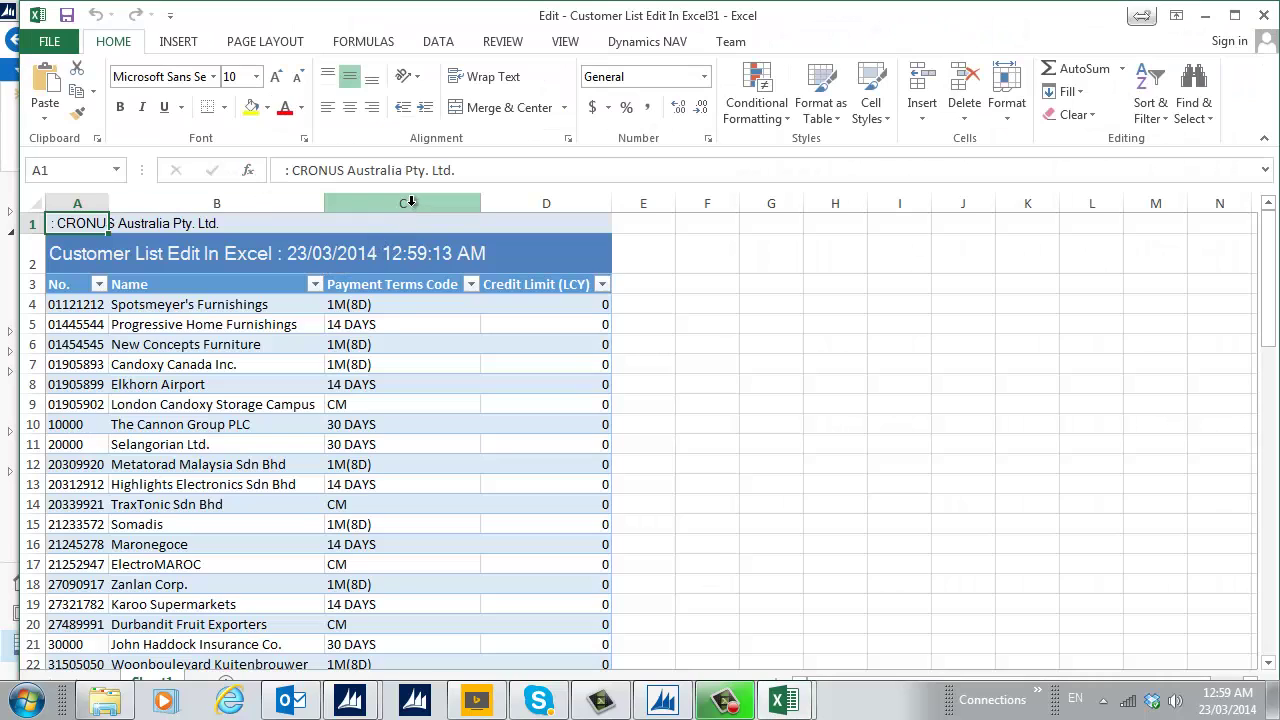
Copy the 1M(8D) payment terms value from cell C4.
{"action": "left_click", "coordinate": [372, 305]}
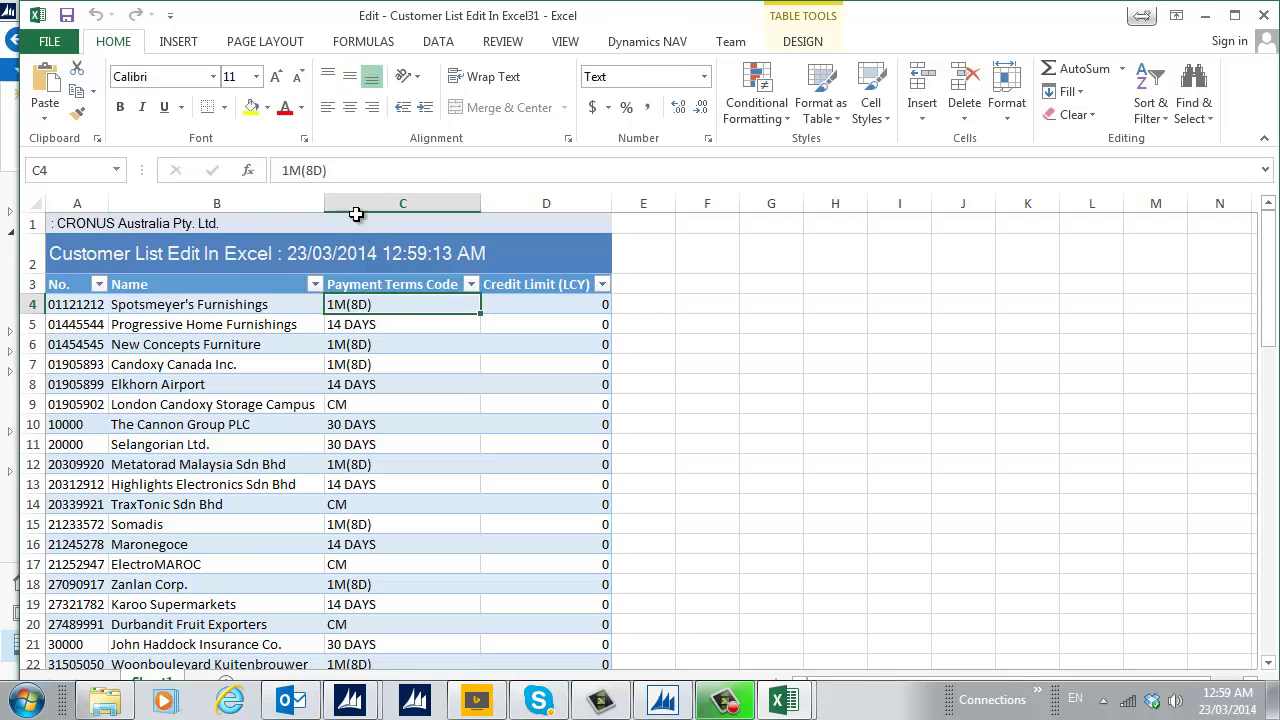
{"action": "left_click_drag", "start_coordinate": [330, 171], "coordinate": [283, 170]}
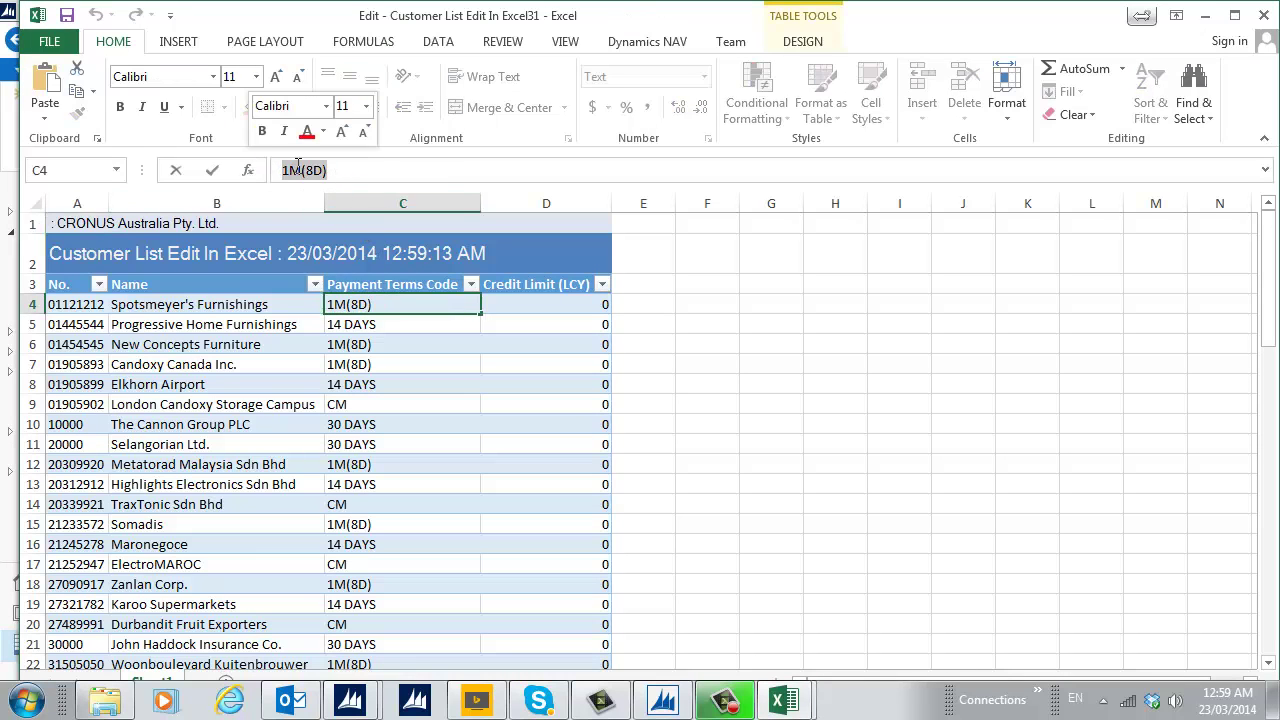
{"action": "right_click", "coordinate": [297, 167]}
{"action": "left_click", "coordinate": [340, 203]}
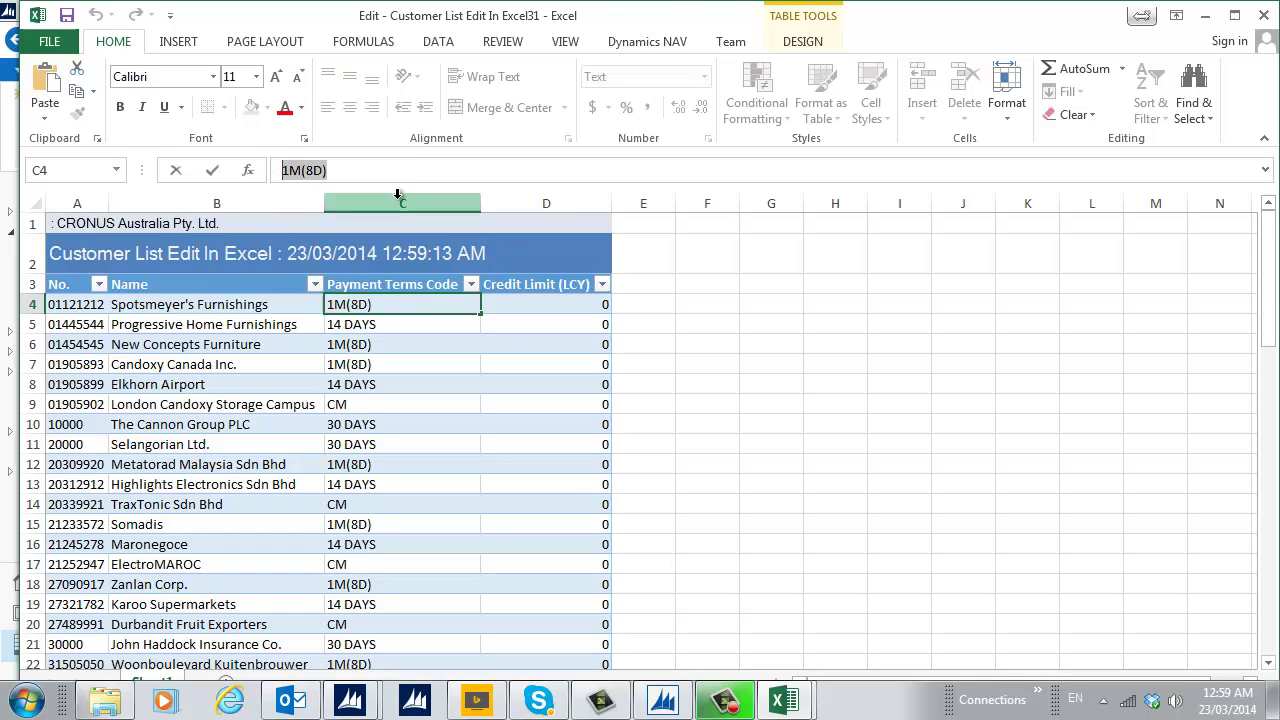
Replace all 1M(8D) entries in the Payment Terms Code column with 30 DAYS.
{"action": "left_click", "coordinate": [400, 194]}
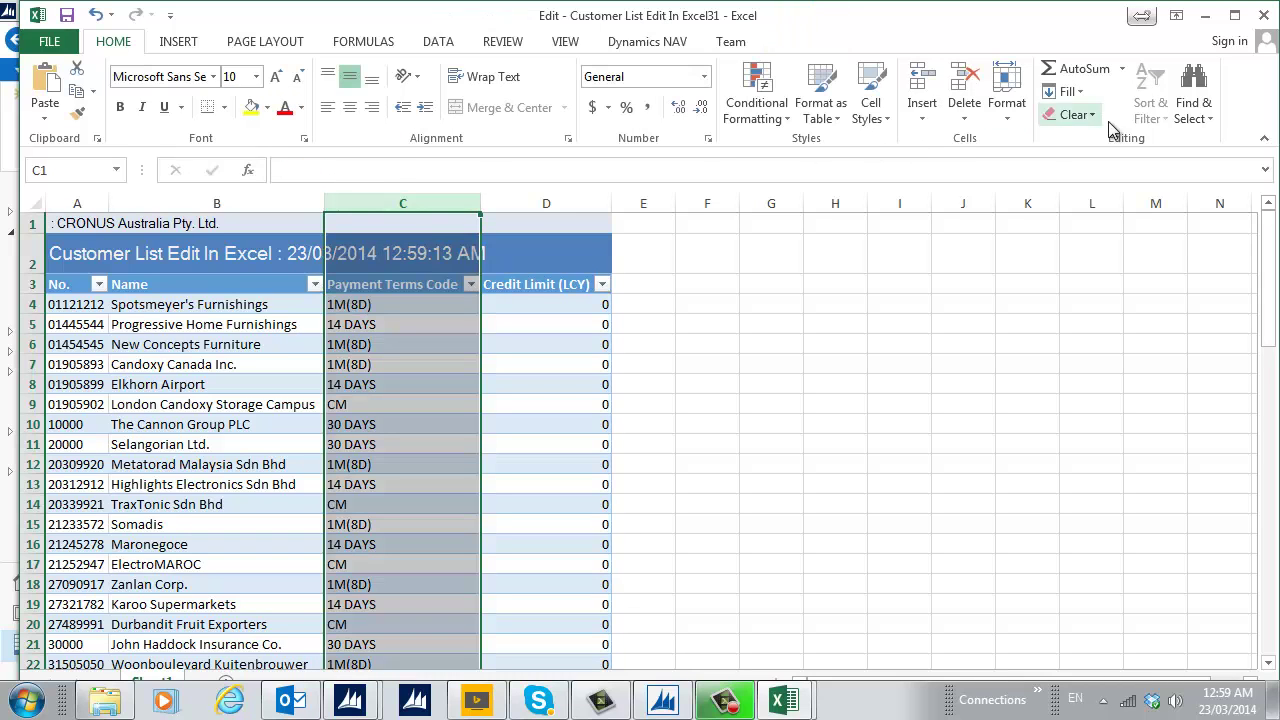
{"action": "left_click", "coordinate": [1207, 114]}
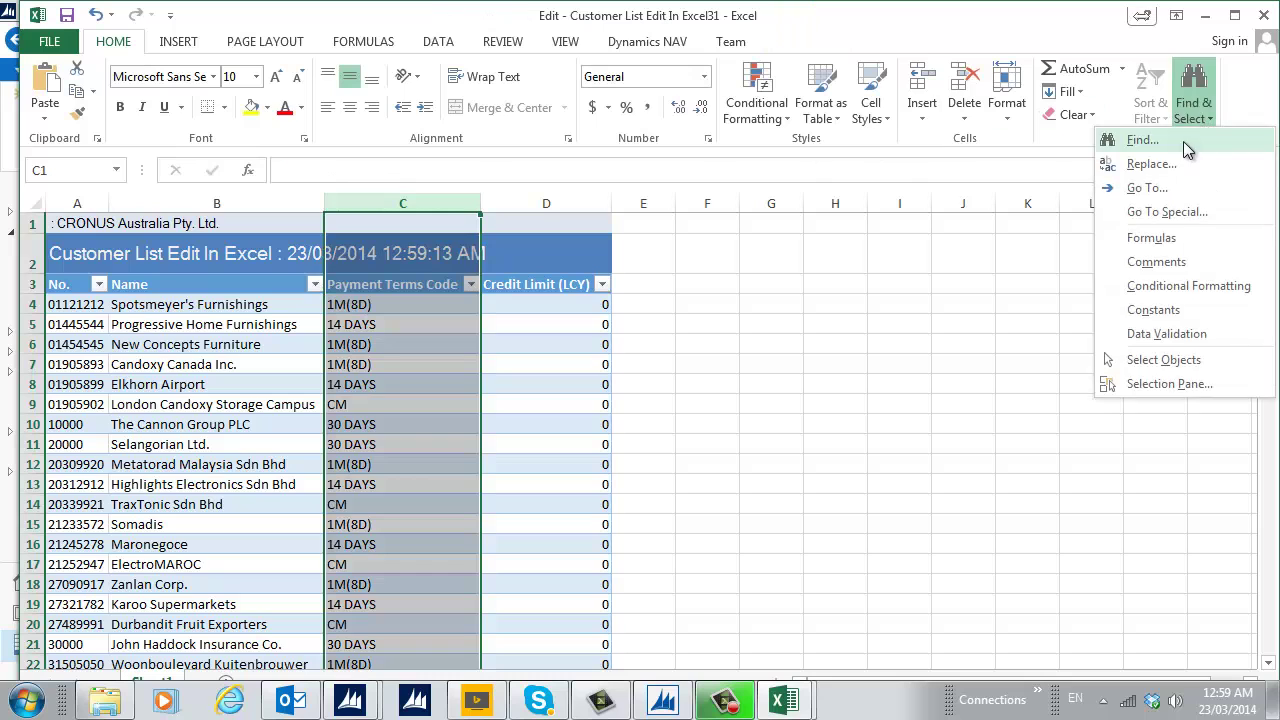
{"action": "left_click", "coordinate": [1150, 164]}
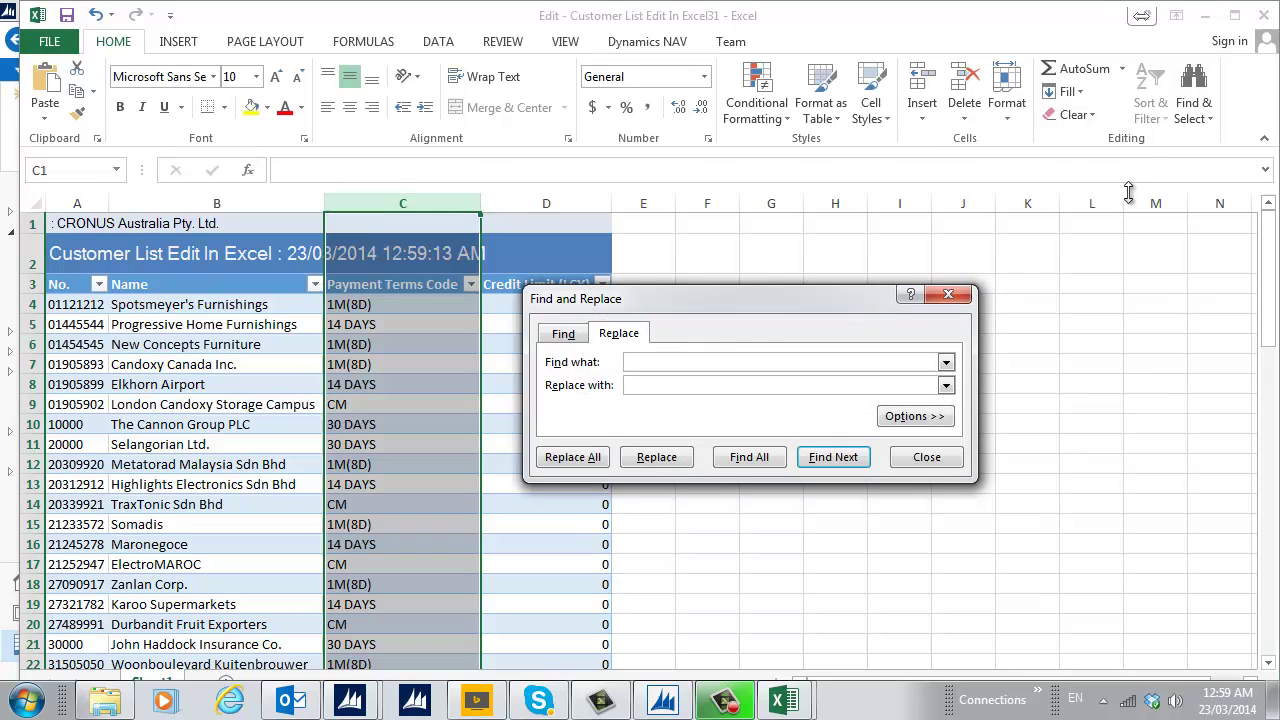
{"action": "right_click", "coordinate": [631, 365]}
{"action": "left_click", "coordinate": [679, 422]}
{"action": "left_click", "coordinate": [645, 386]}
{"action": "type", "text": "30"}
{"action": "key", "text": "Caps_Lock"}
{"action": "type", "text": "DA"}
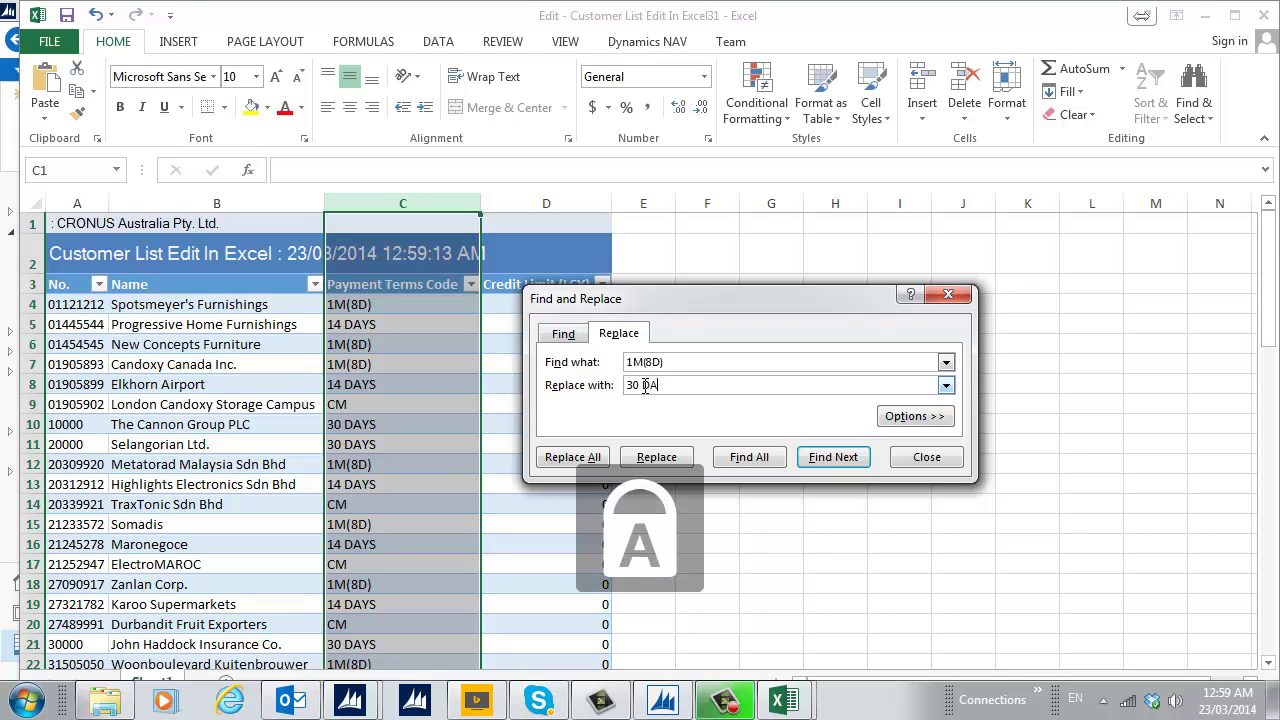
{"action": "type", "text": "YS"}
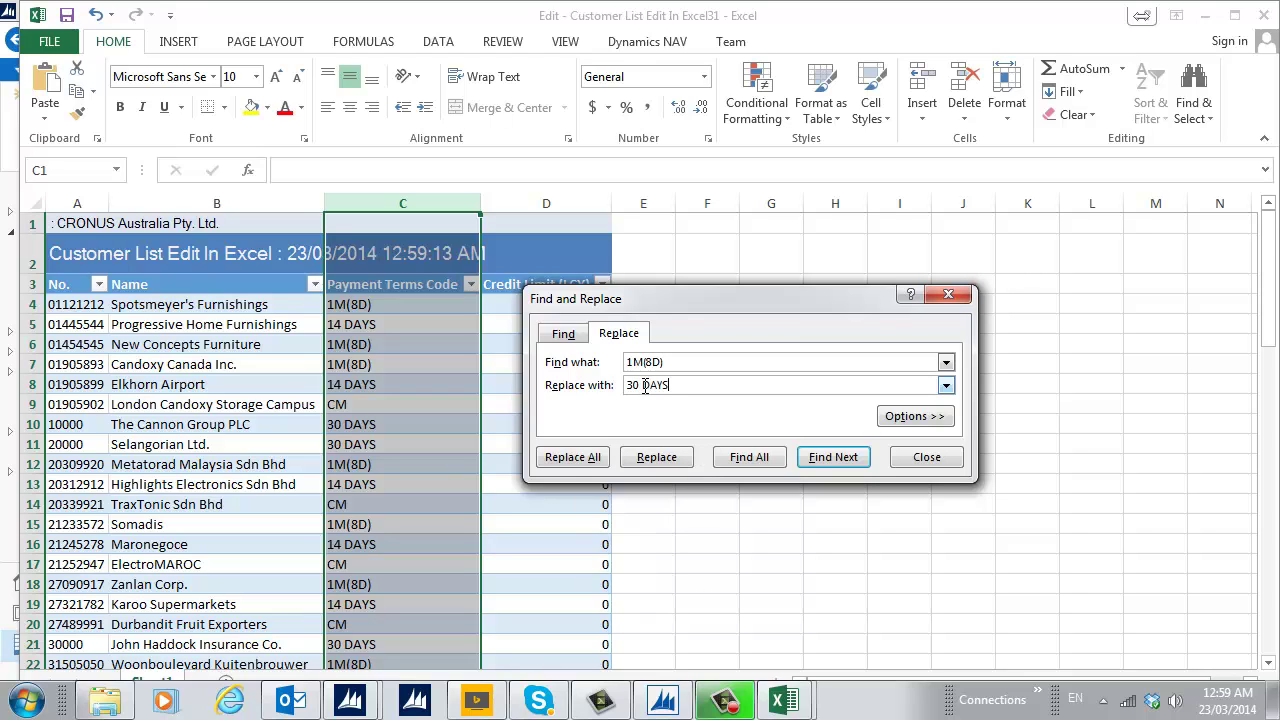
{"action": "left_click", "coordinate": [588, 459]}
{"action": "left_click", "coordinate": [643, 421]}
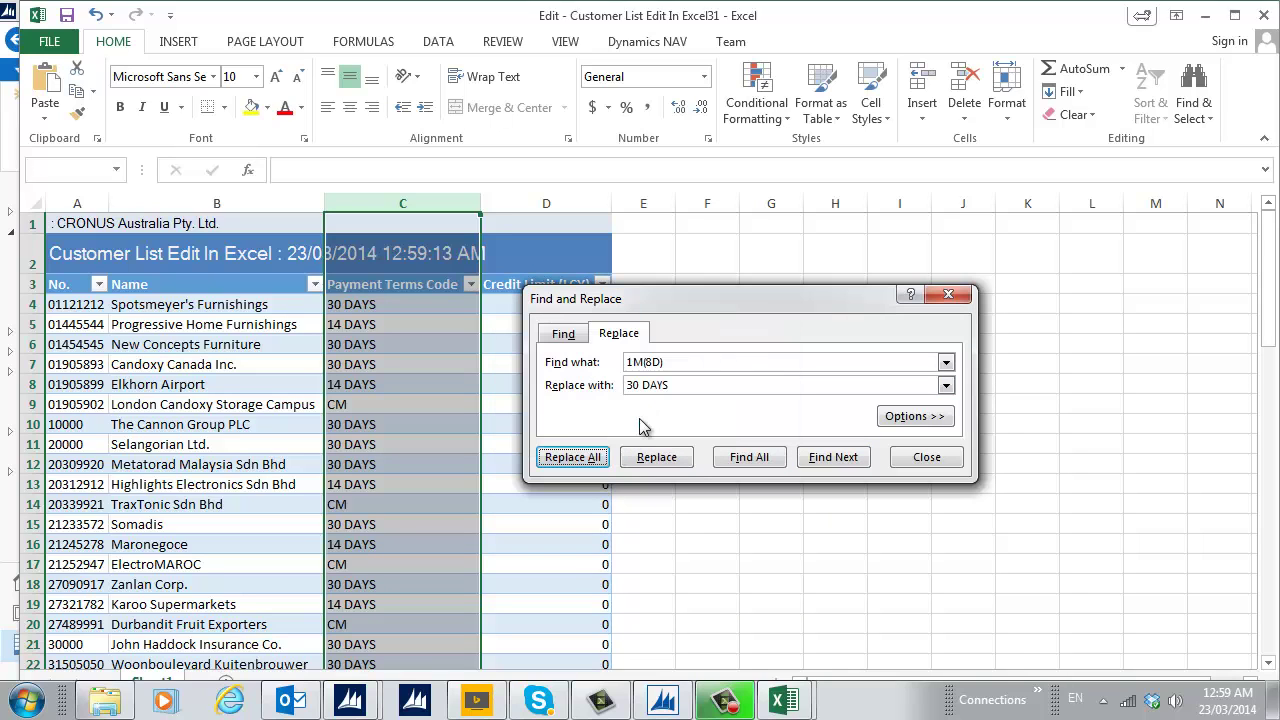
{"action": "left_click", "coordinate": [948, 296]}
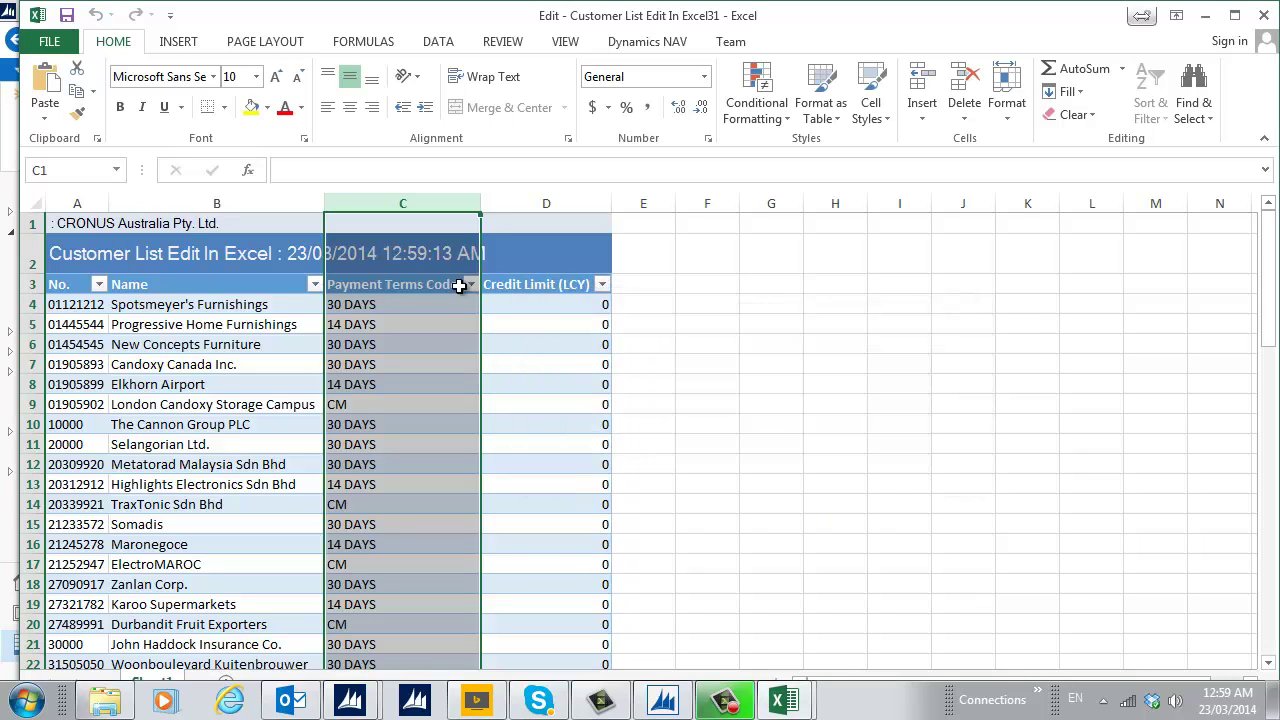
Copy the customer rows 4 through 71.
{"action": "left_click", "coordinate": [127, 309]}
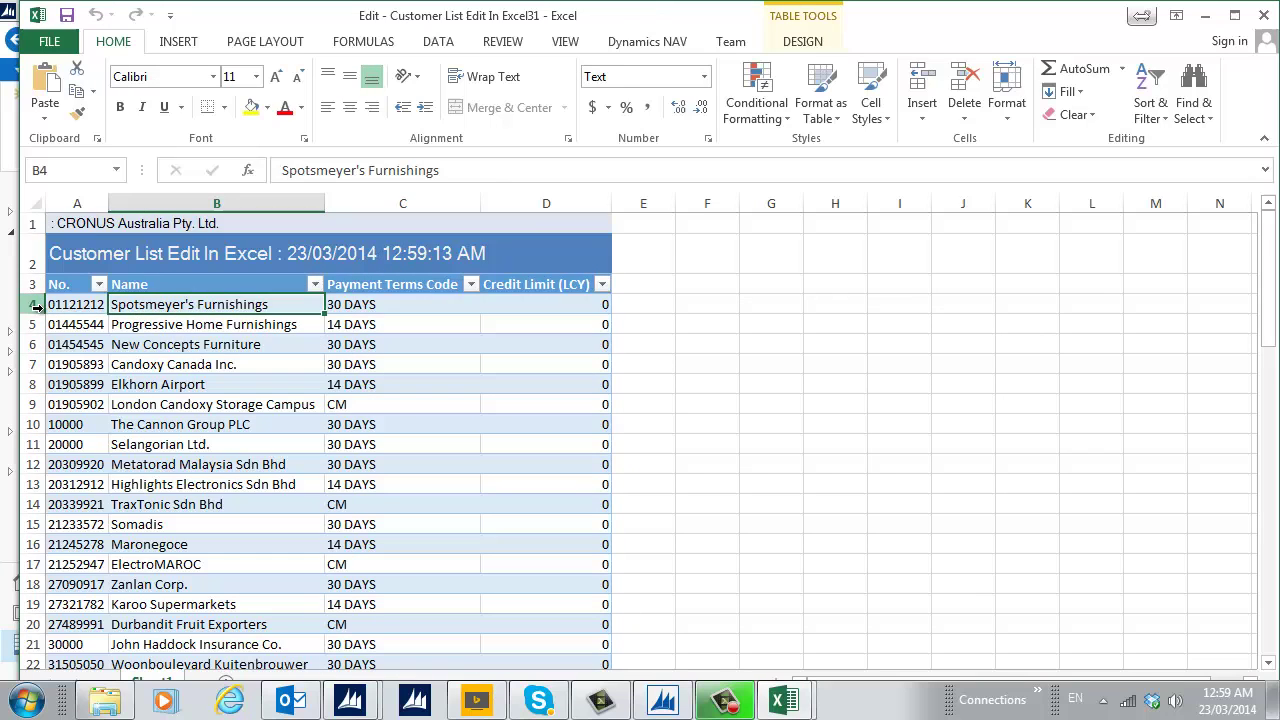
{"action": "left_click_drag", "start_coordinate": [34, 304], "coordinate": [76, 578]}
{"action": "right_click", "coordinate": [76, 580]}
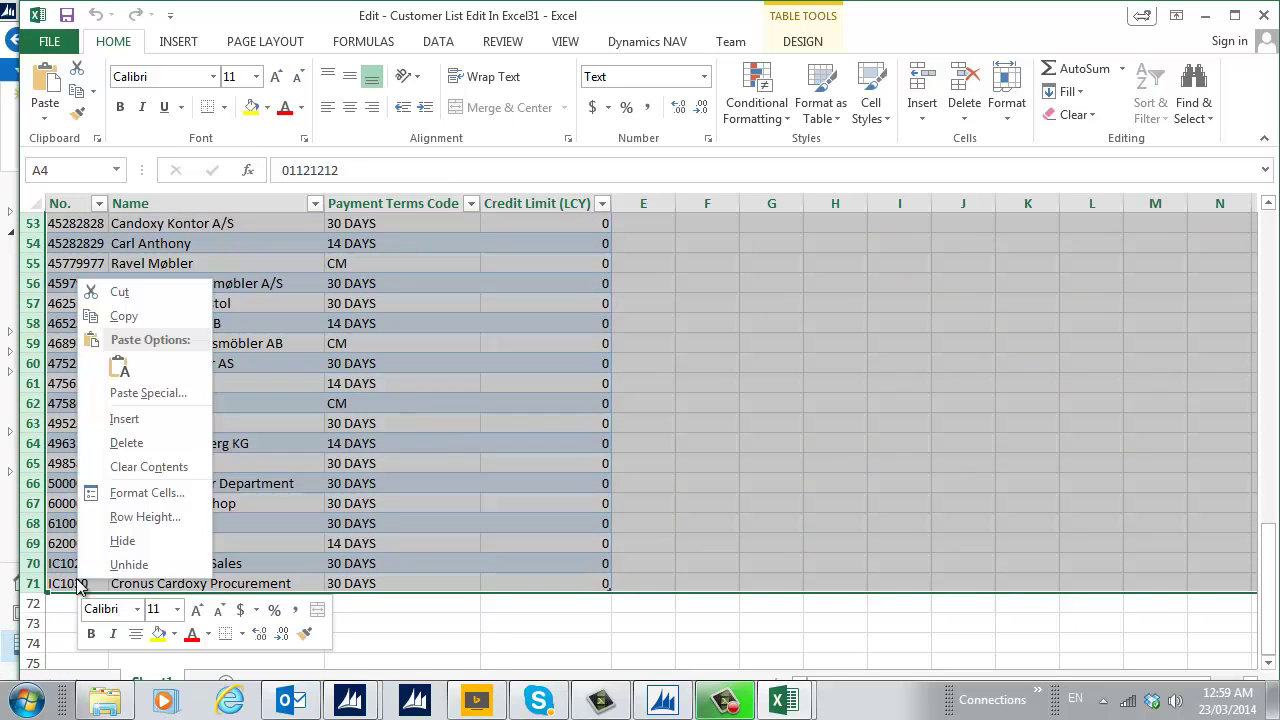
{"action": "left_click", "coordinate": [141, 320]}
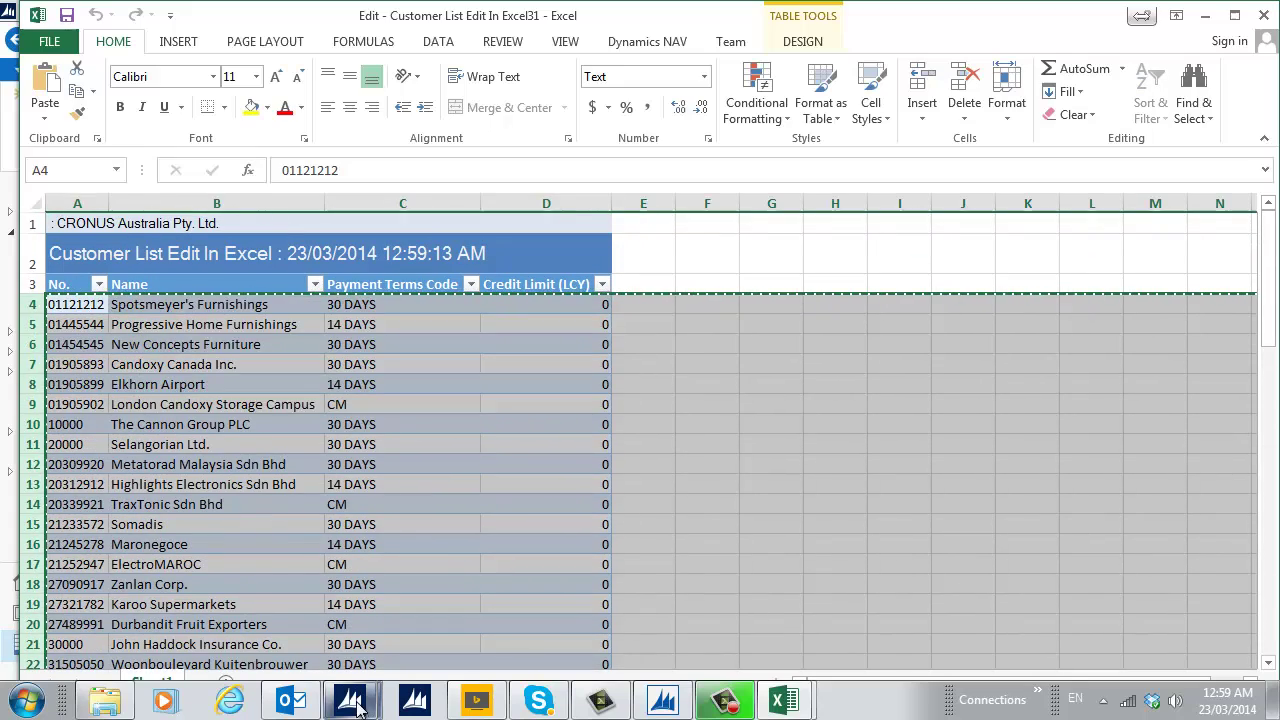
Select NAV customers 01121212 through IC1030, paste the Excel rows over them, and confirm overwrite.
{"action": "mouse_move", "coordinate": [350, 702]}
{"action": "left_click", "coordinate": [406, 598]}
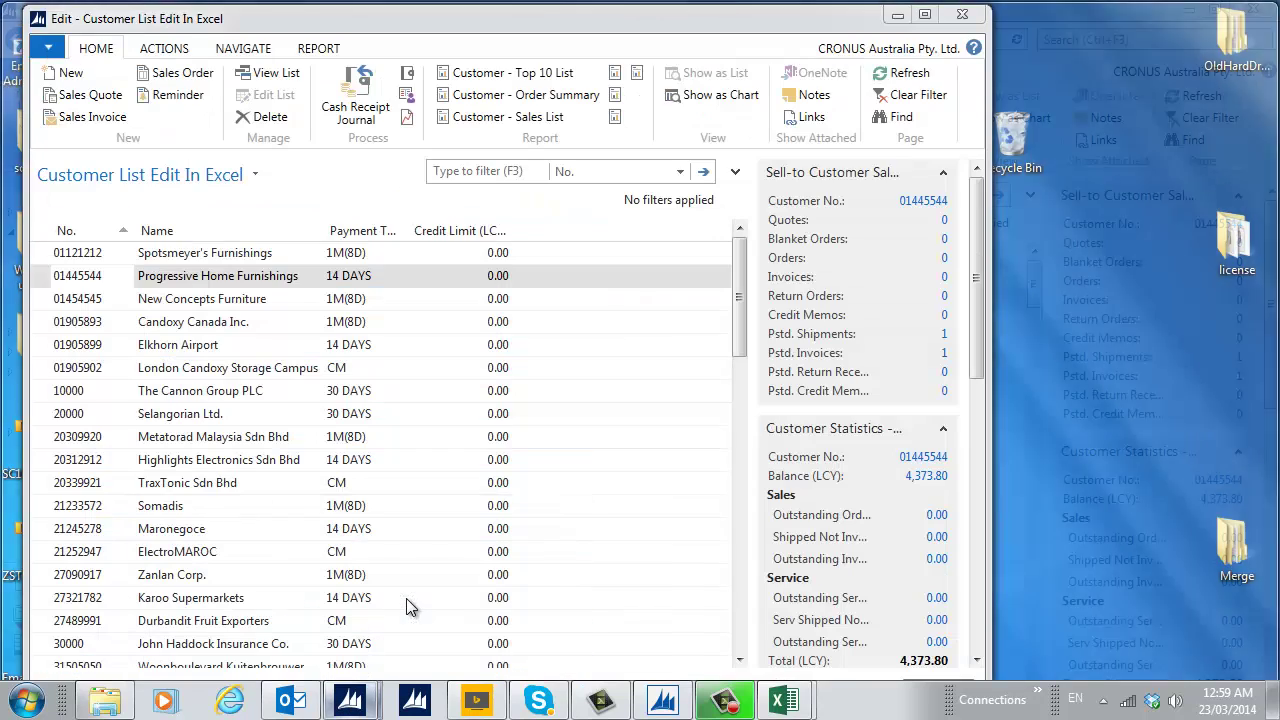
{"action": "left_click", "coordinate": [40, 256]}
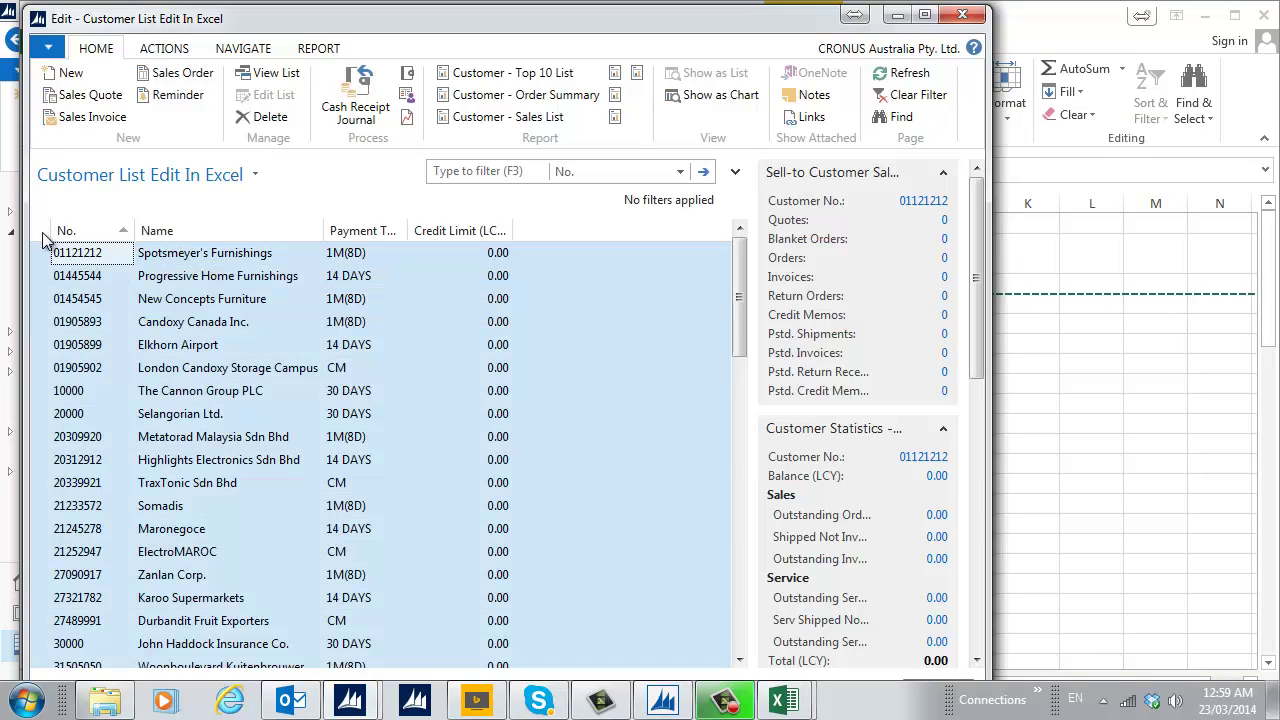
{"action": "left_click", "coordinate": [44, 234]}
{"action": "right_click", "coordinate": [44, 241]}
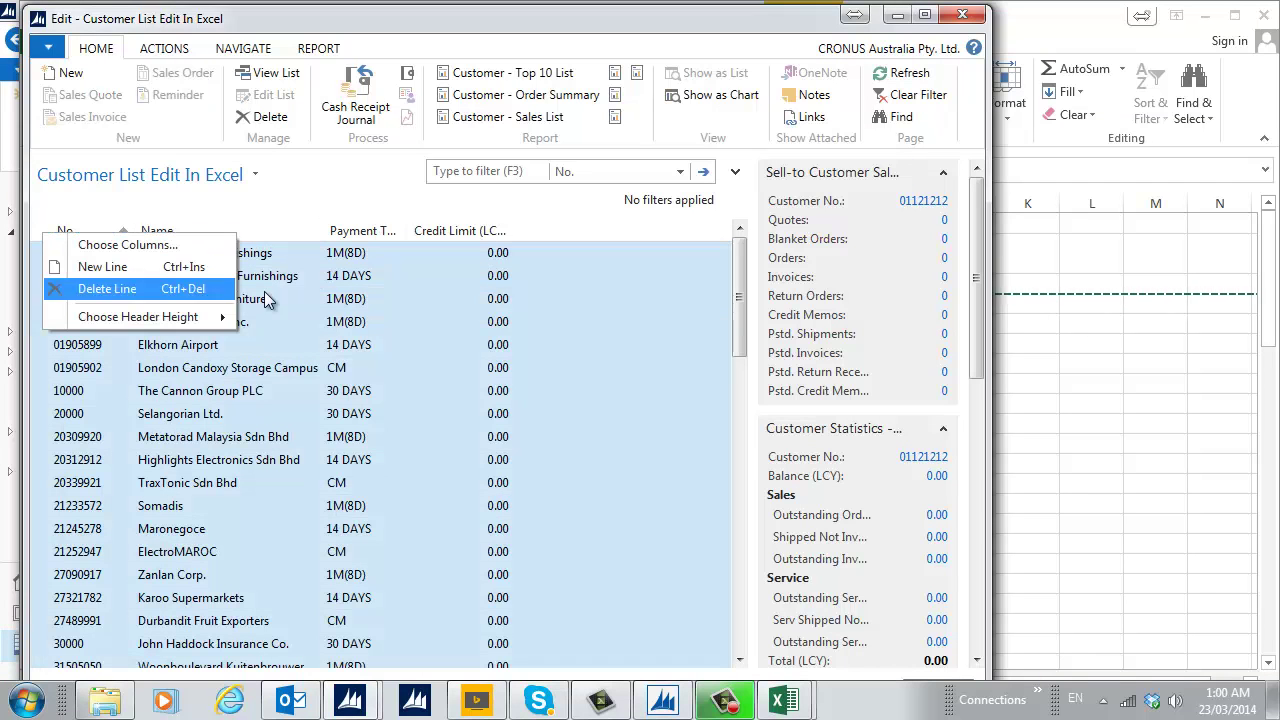
{"action": "left_click", "coordinate": [305, 280]}
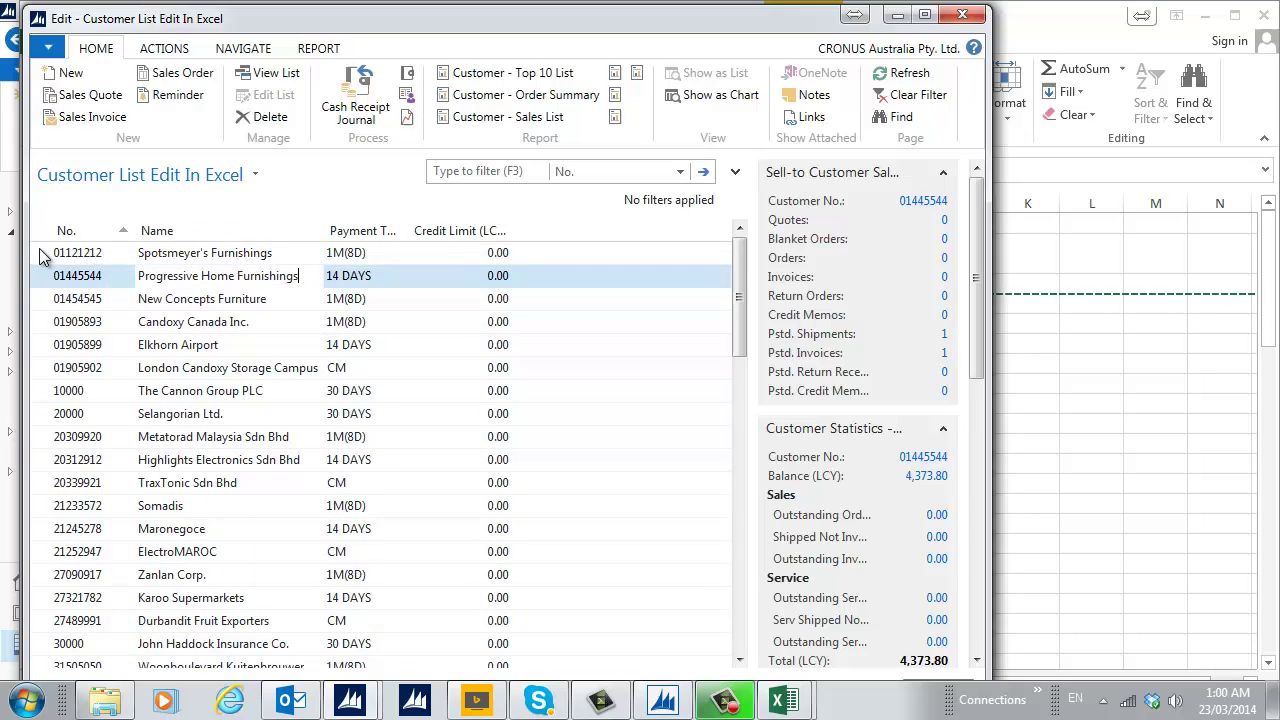
{"action": "left_click_drag", "start_coordinate": [60, 252], "coordinate": [77, 665]}
{"action": "left_click_drag", "start_coordinate": [127, 705], "coordinate": [112, 660]}
{"action": "right_click", "coordinate": [115, 644]}
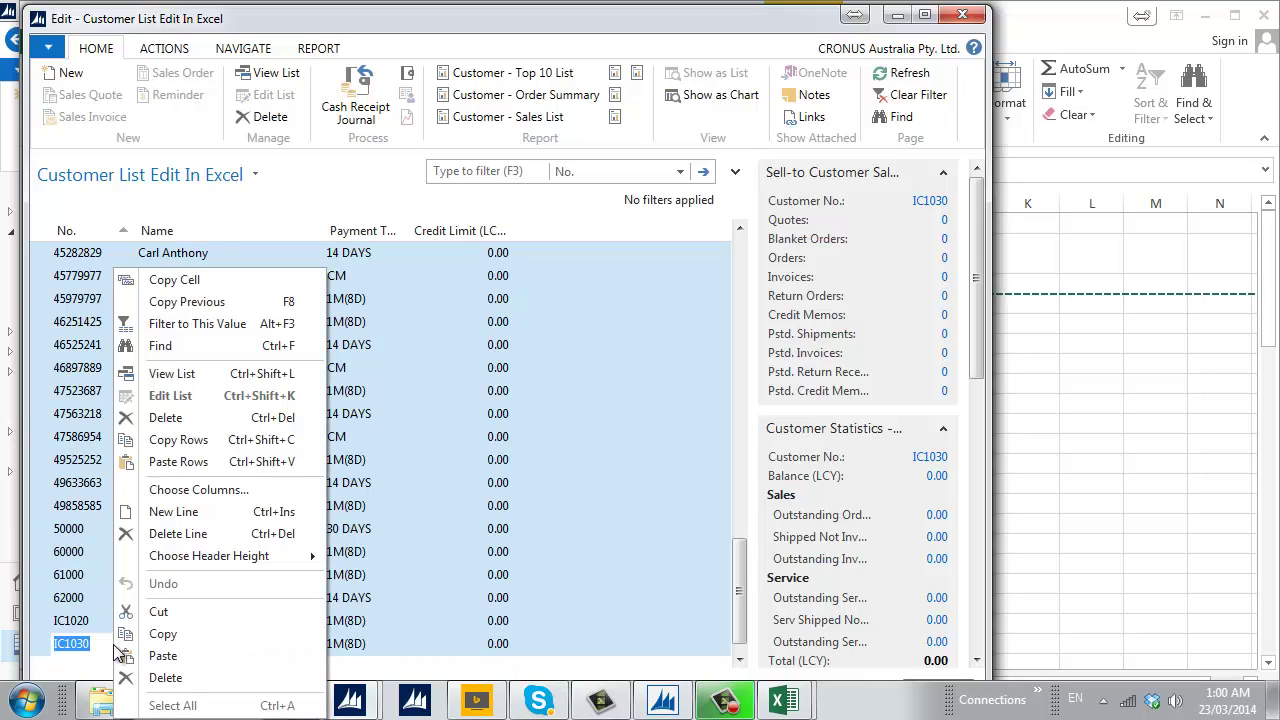
{"action": "left_click", "coordinate": [184, 463]}
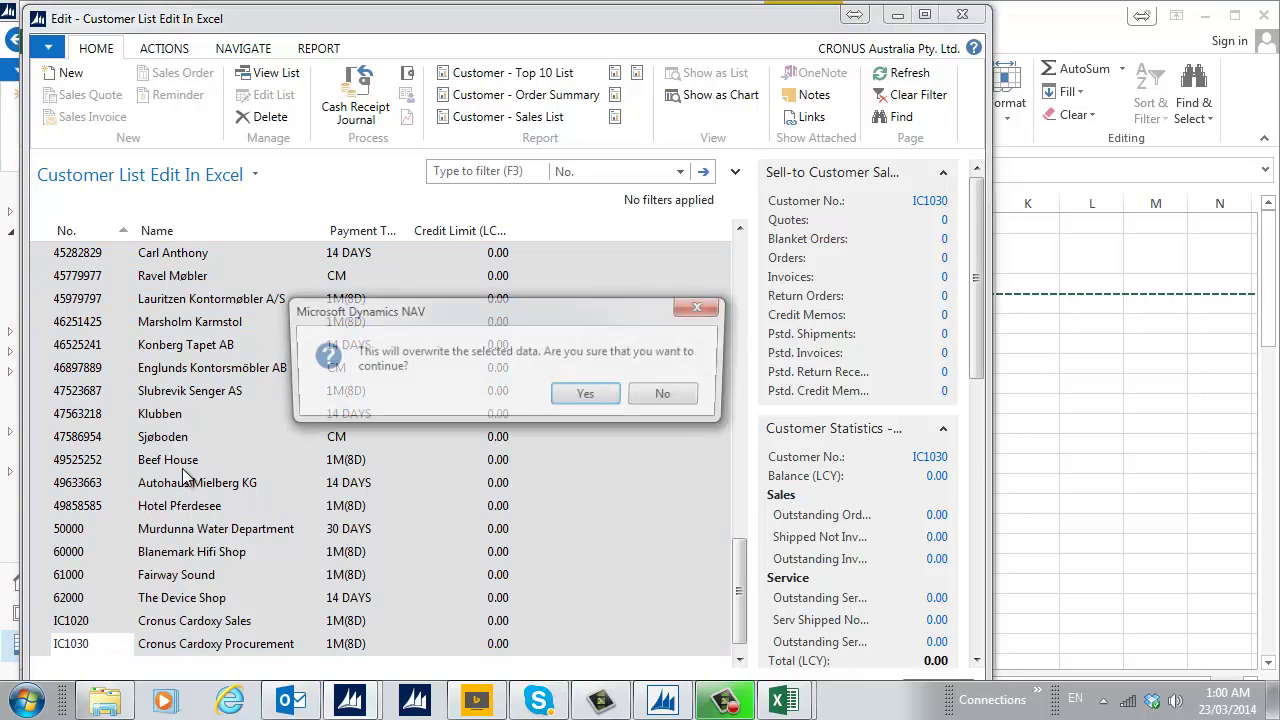
{"action": "left_click", "coordinate": [578, 398]}
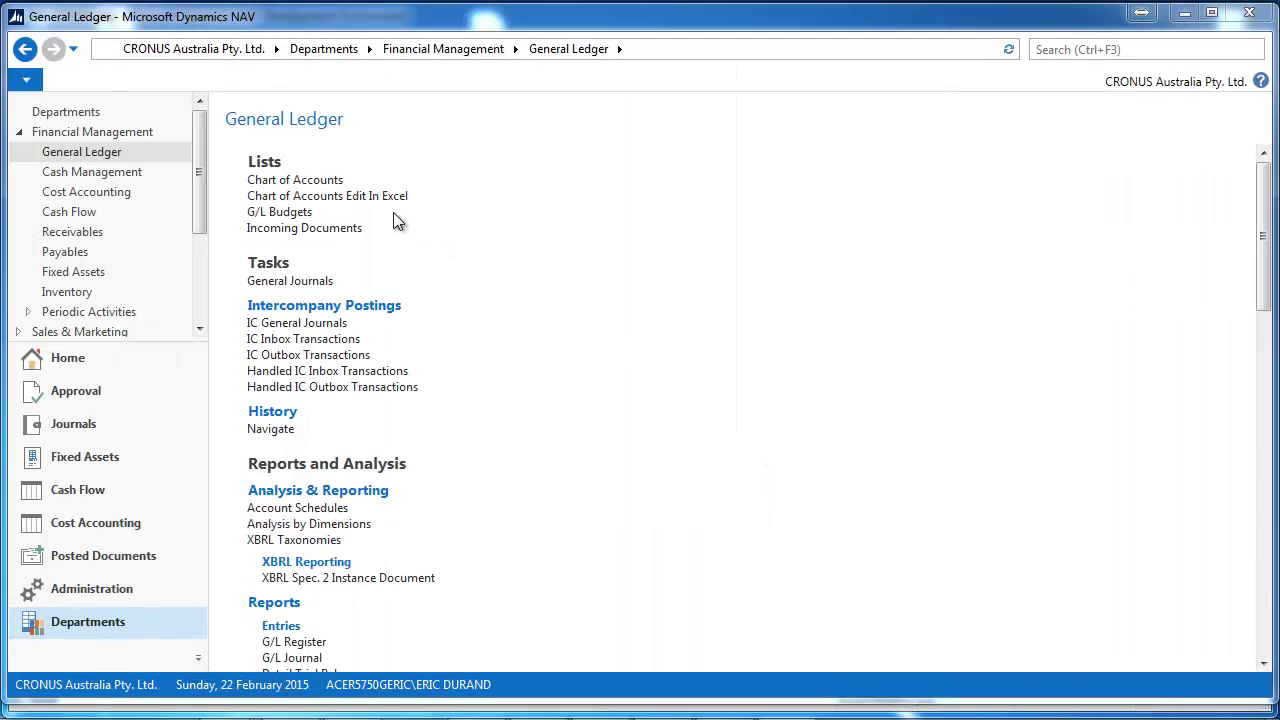
Open Chart of Accounts, then Chart of Accounts Edit In Excel, and switch to Object Designer.
{"action": "left_click", "coordinate": [323, 183]}
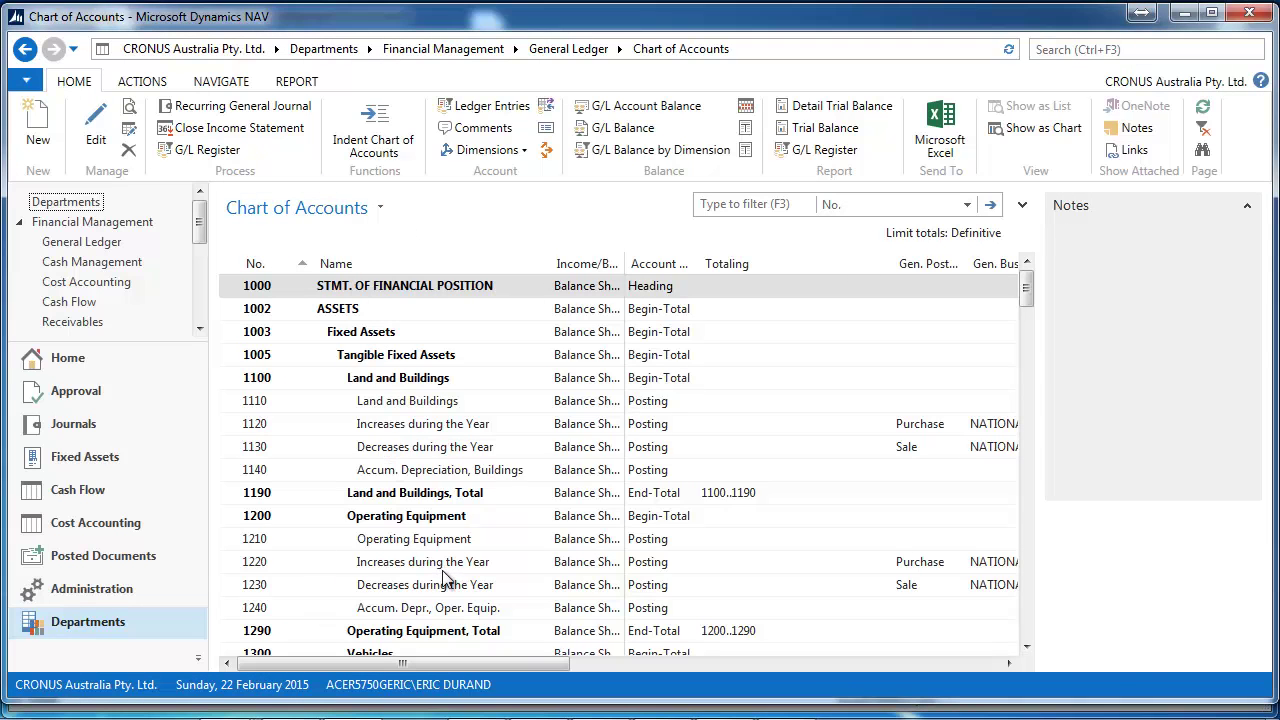
{"action": "left_click", "coordinate": [569, 52]}
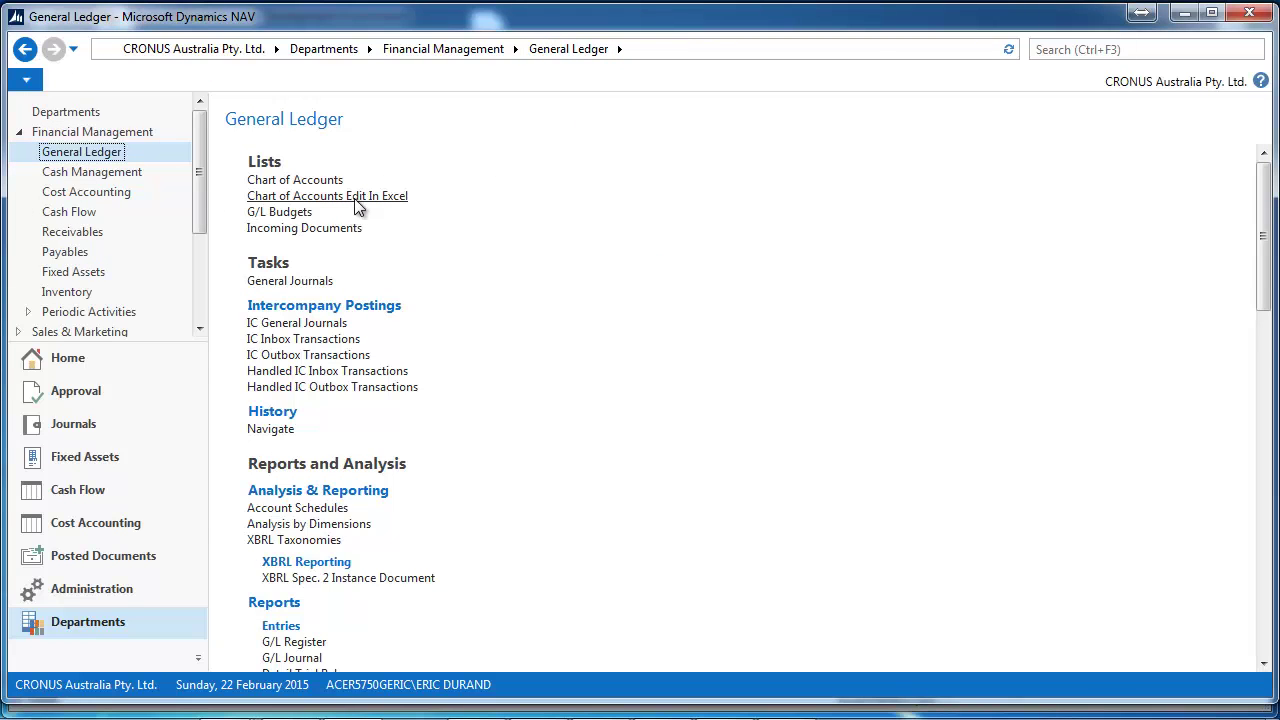
{"action": "left_click", "coordinate": [355, 199]}
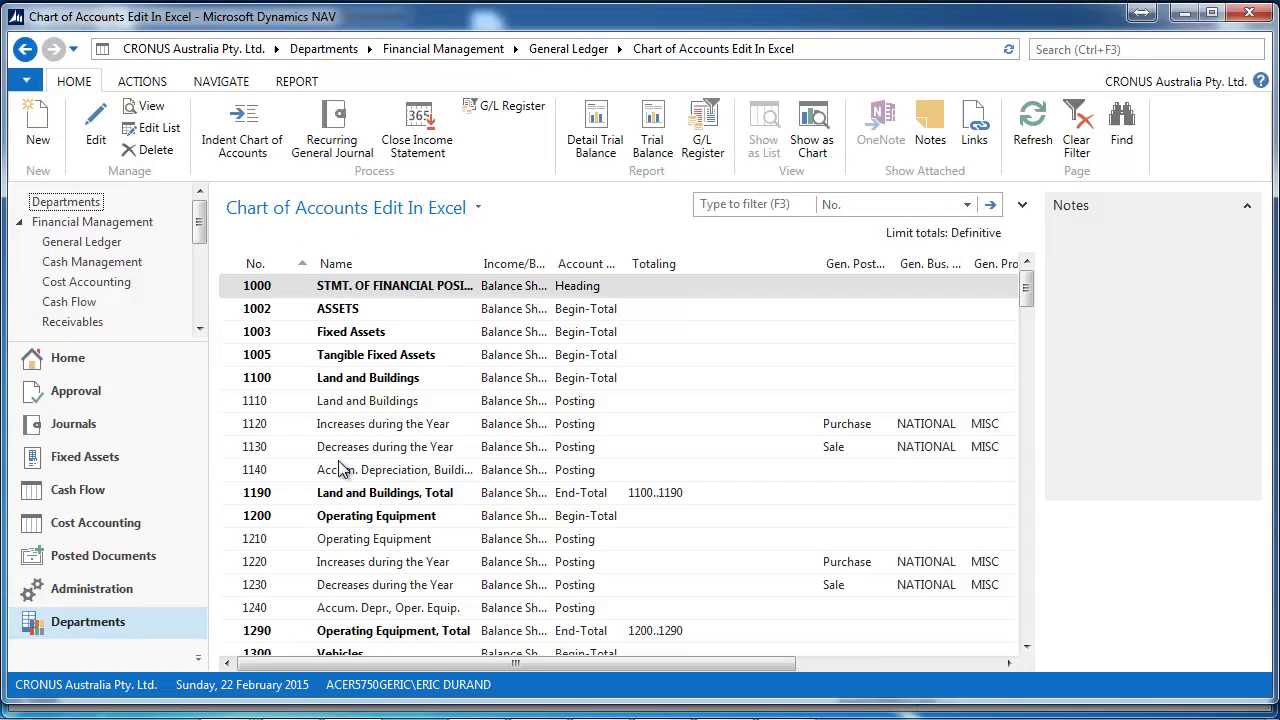
{"action": "left_click", "coordinate": [662, 700]}
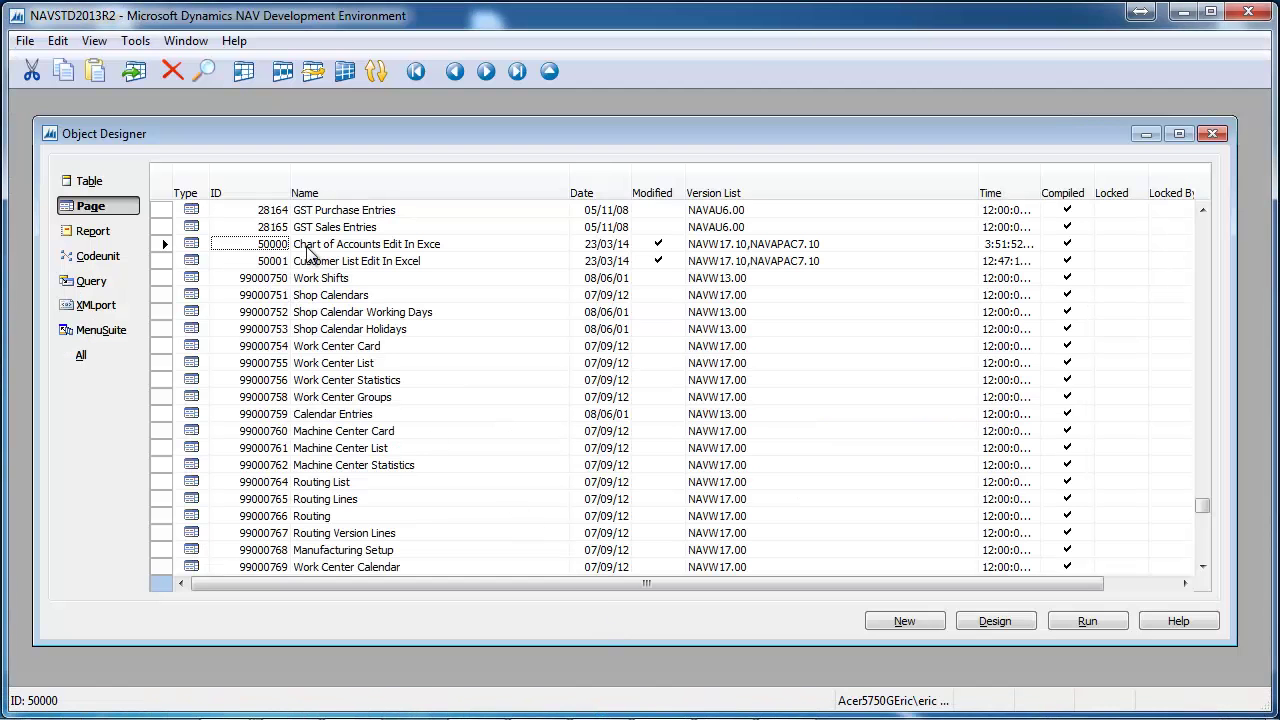
Inspect page 50000's Repeater IndentationColumnName property, then show BASICCONFIG package's Excel options.
{"action": "left_click", "coordinate": [987, 621]}
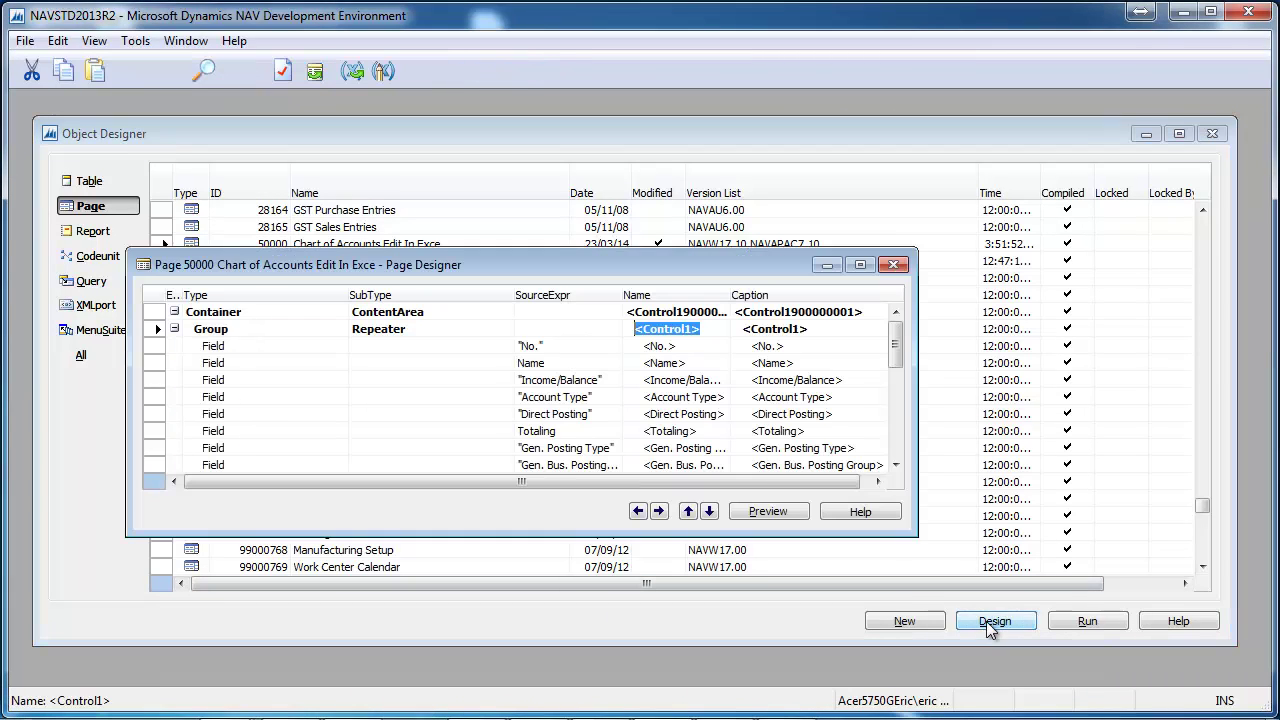
{"action": "left_click", "coordinate": [409, 328]}
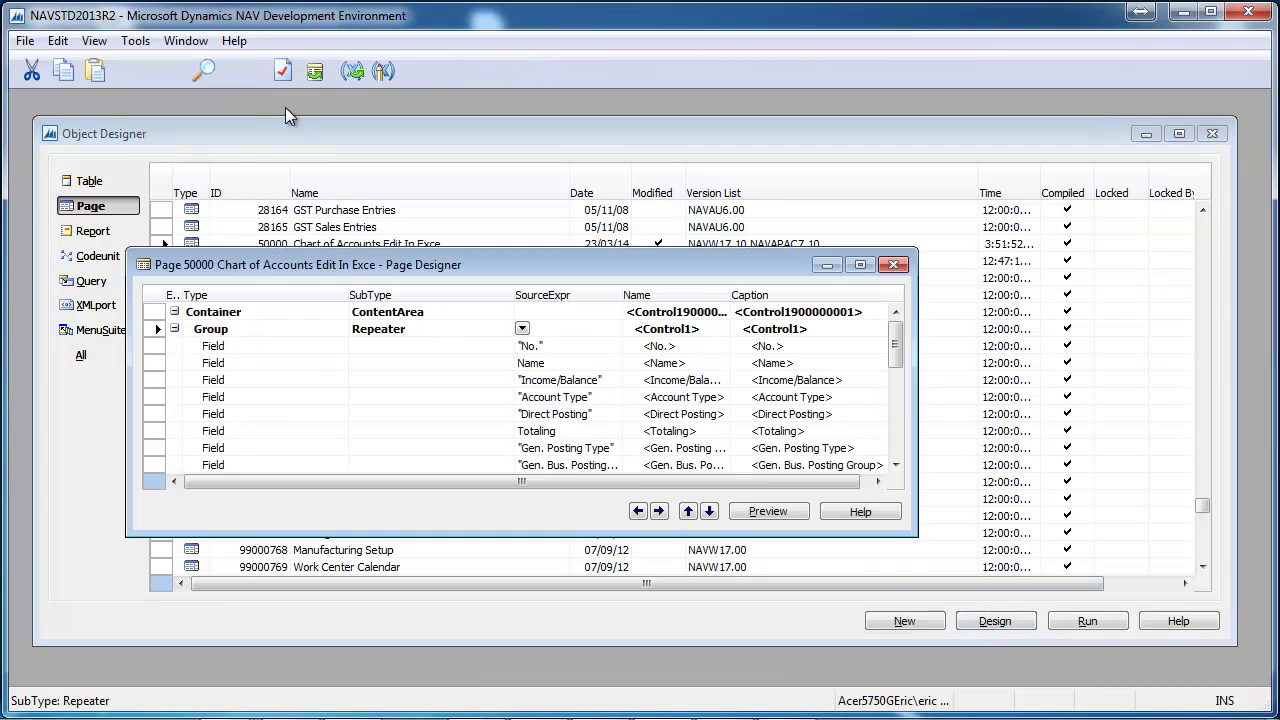
{"action": "left_click", "coordinate": [283, 72]}
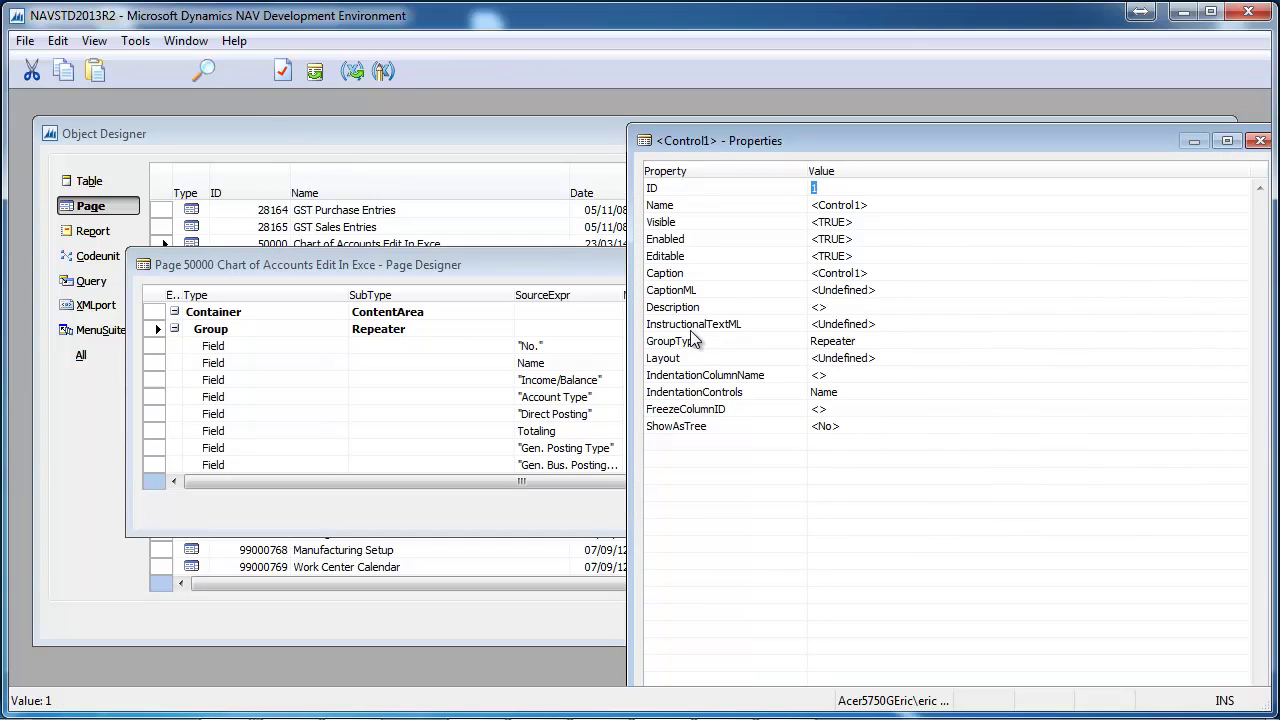
{"action": "left_click", "coordinate": [705, 378]}
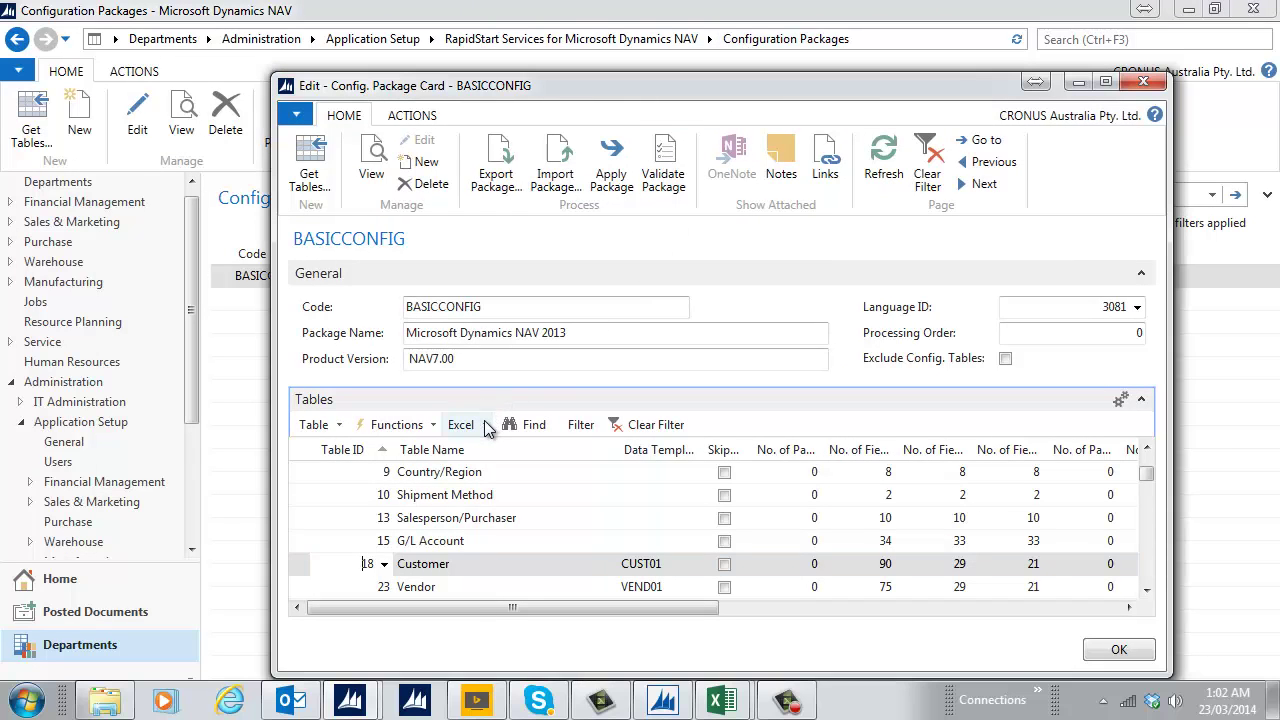
{"action": "left_click", "coordinate": [484, 425]}
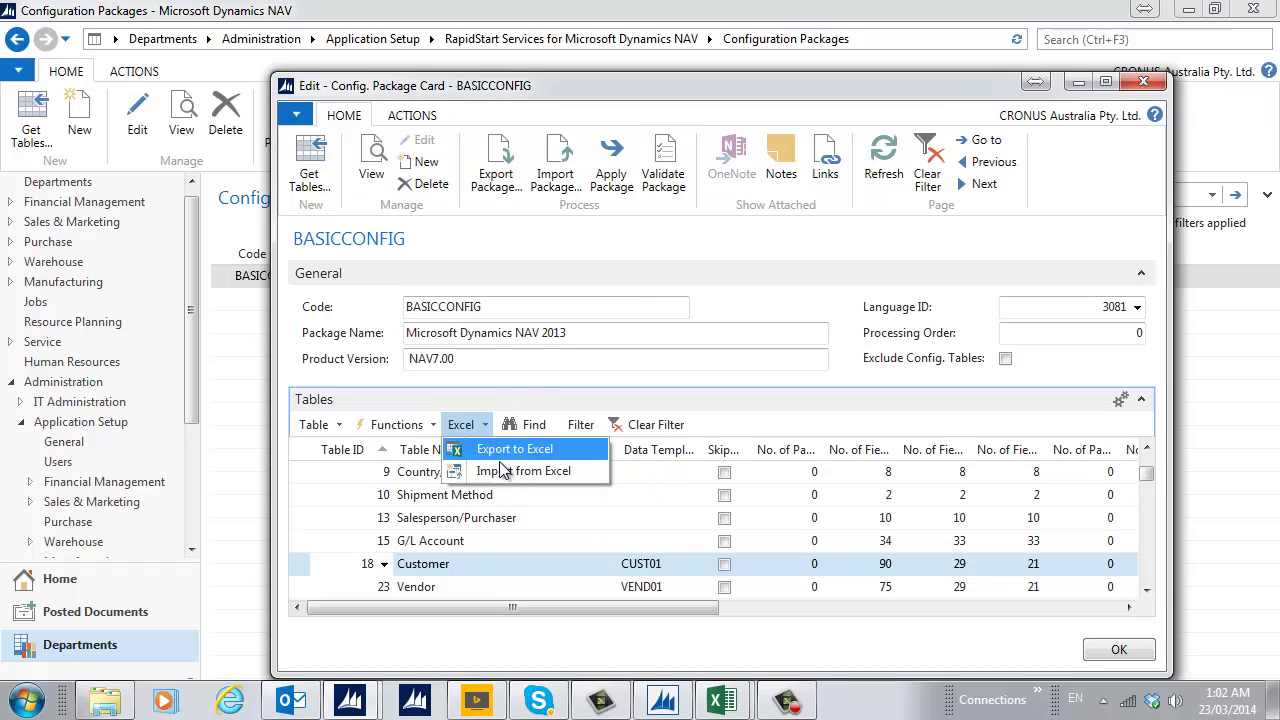